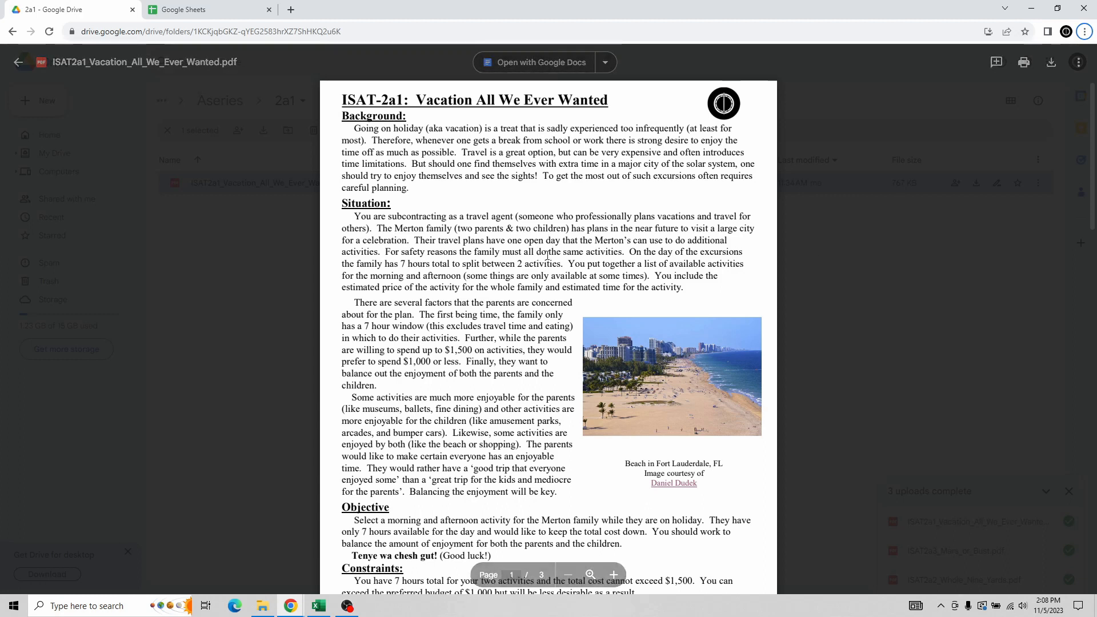
Read the vacation assignment's situation, objective and constraints, and its morning and afternoon activity tables.
scroll(540, 261, "down", 3)
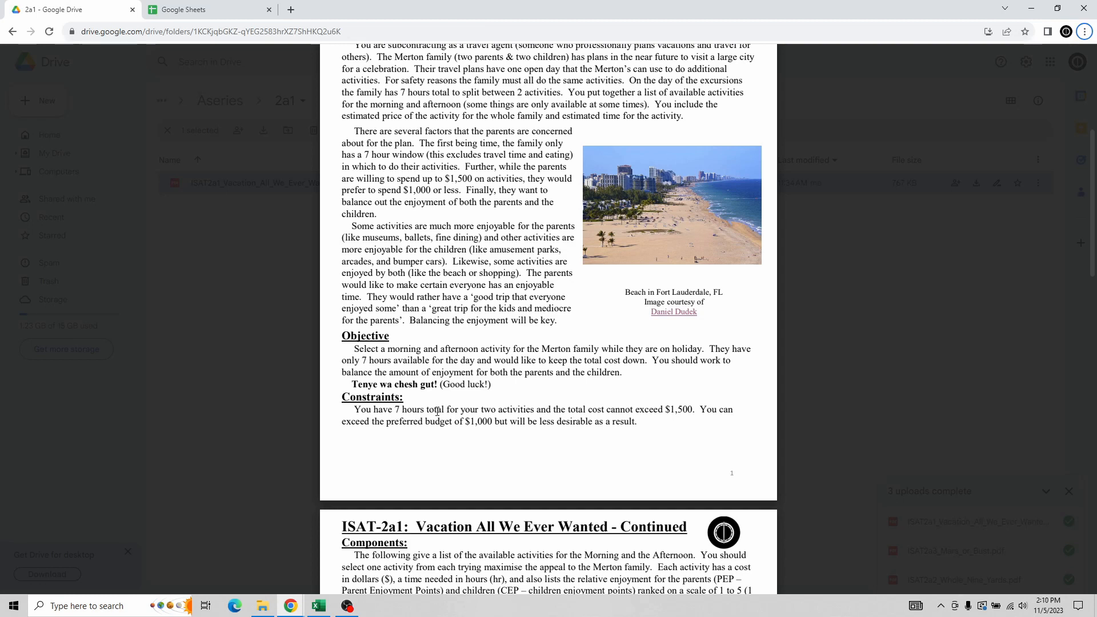
scroll(531, 392, "down", 2)
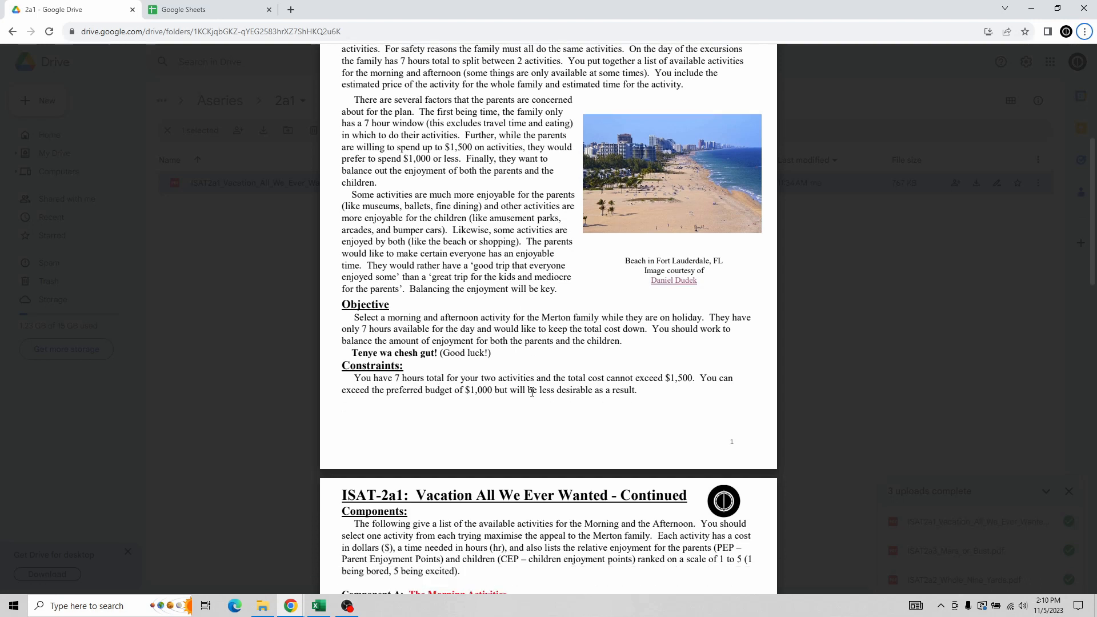
scroll(532, 392, "down", 2)
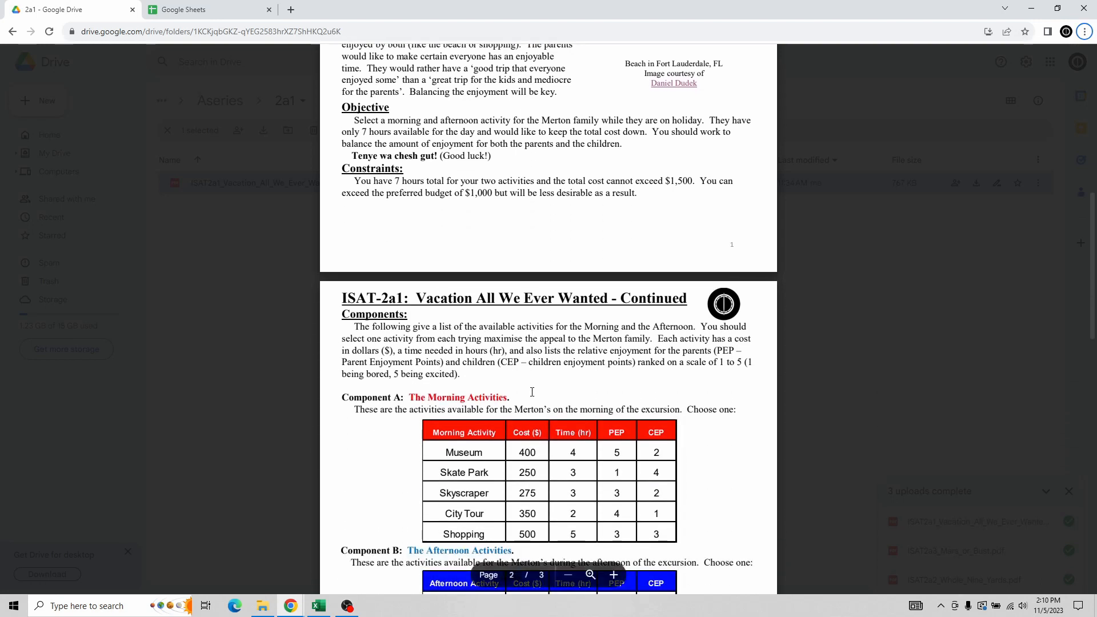
scroll(539, 386, "down", 3)
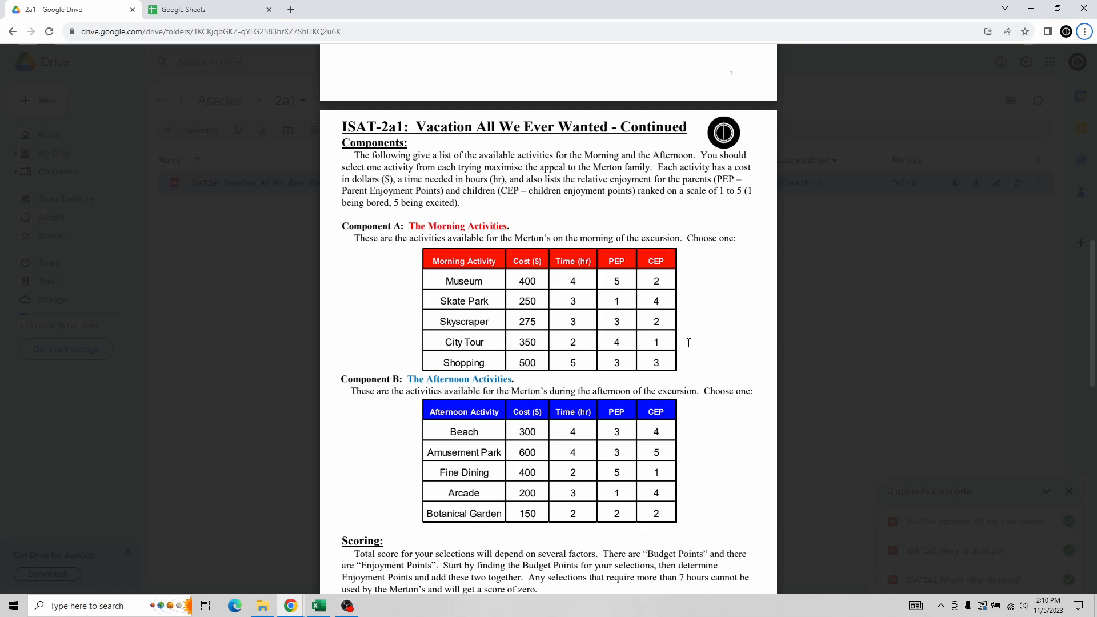
scroll(688, 343, "up", 10)
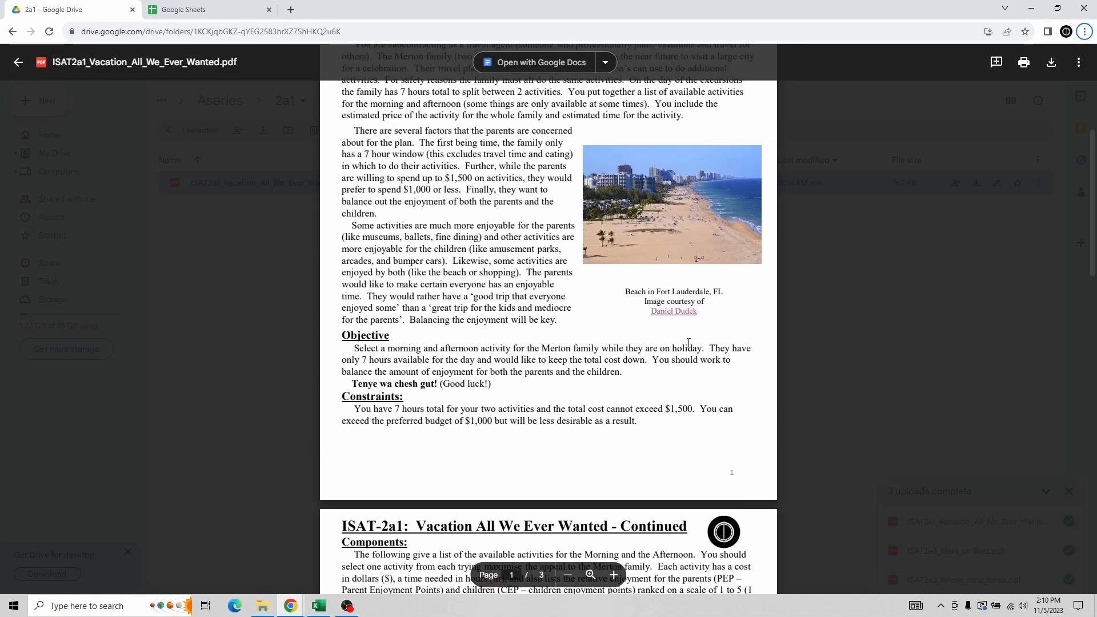
scroll(688, 343, "down", 9)
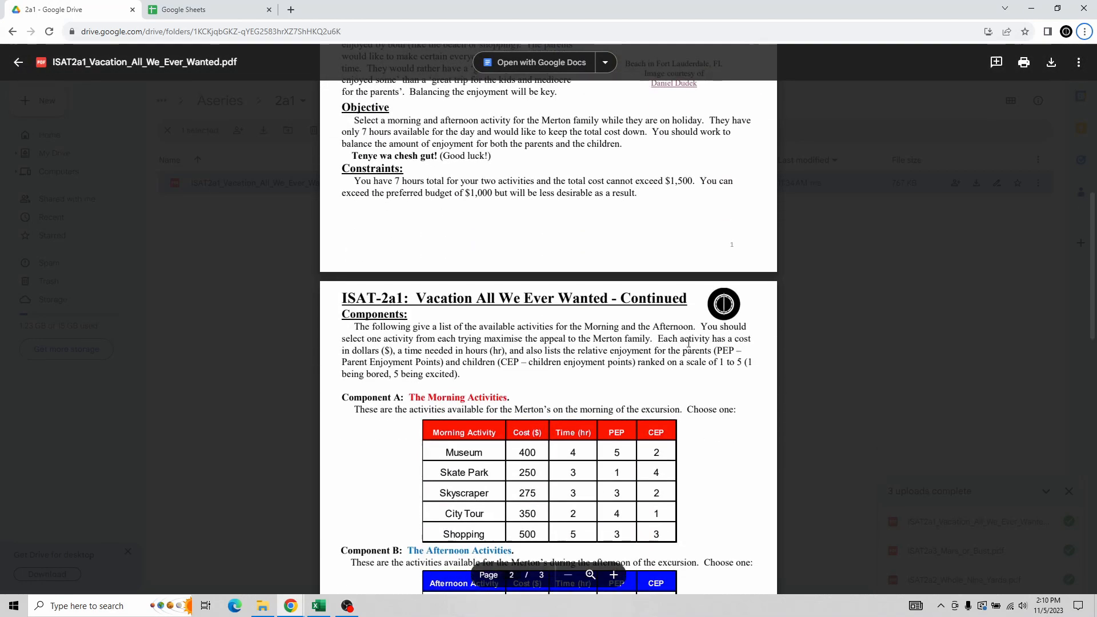
scroll(688, 342, "down", 1)
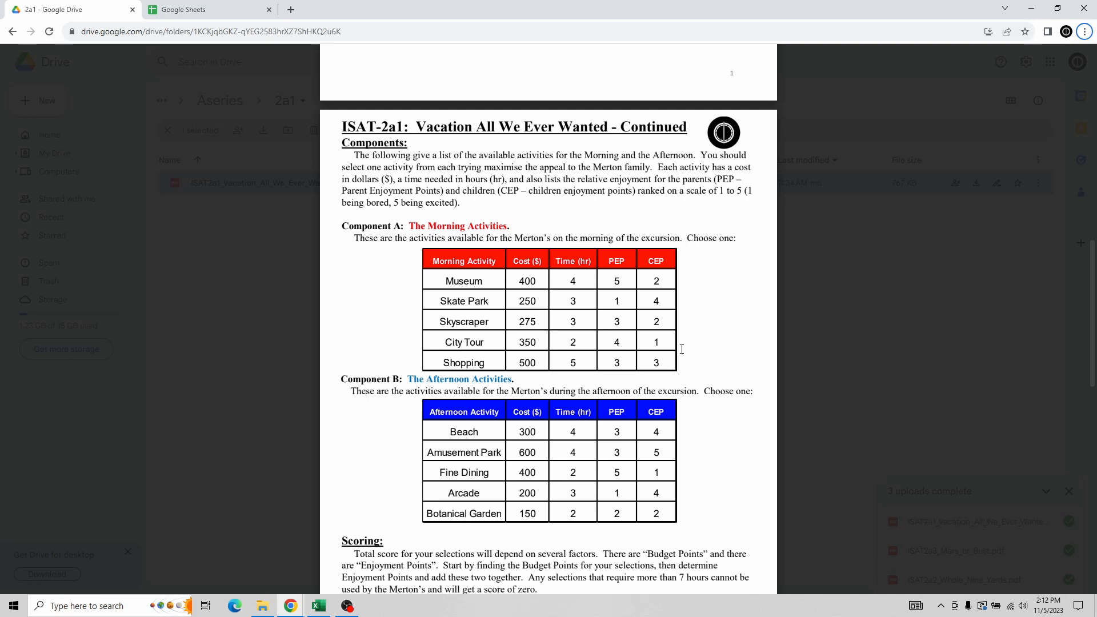
Examine the scoring rules for Budget Points and Enjoyment Points, including the PEP minus CEP multiplier table.
scroll(683, 347, "down", 2)
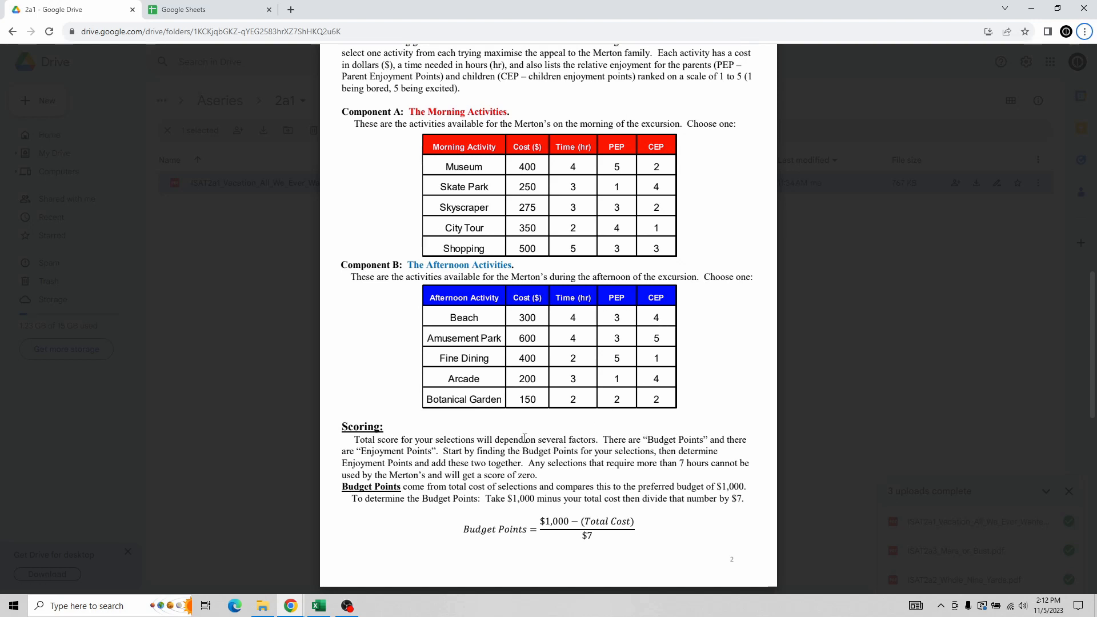
scroll(555, 447, "down", 3)
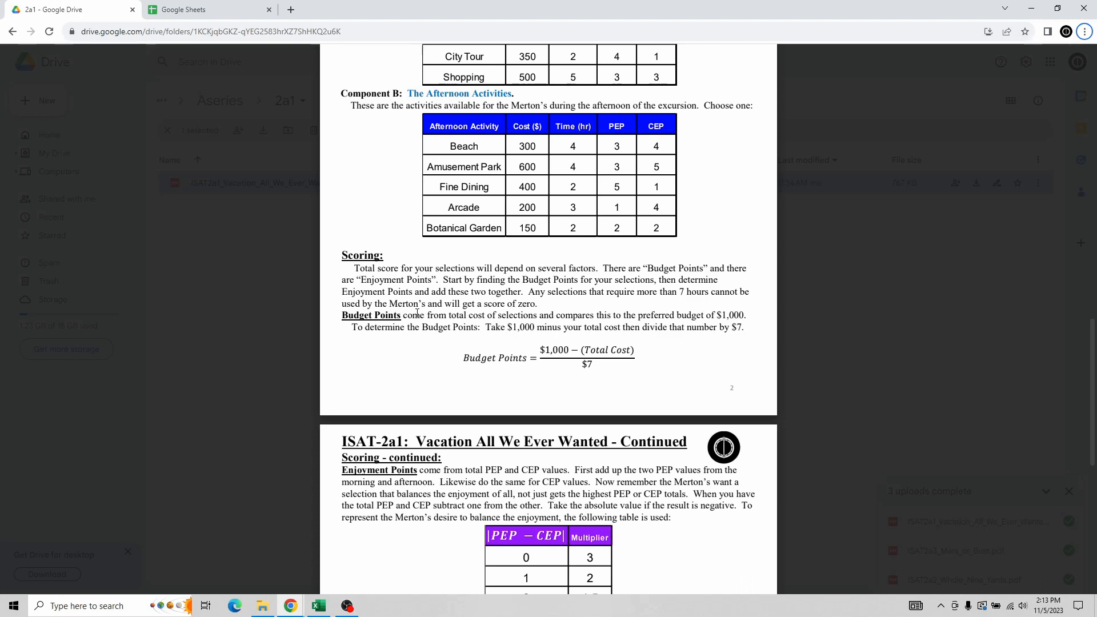
scroll(562, 342, "up", 3)
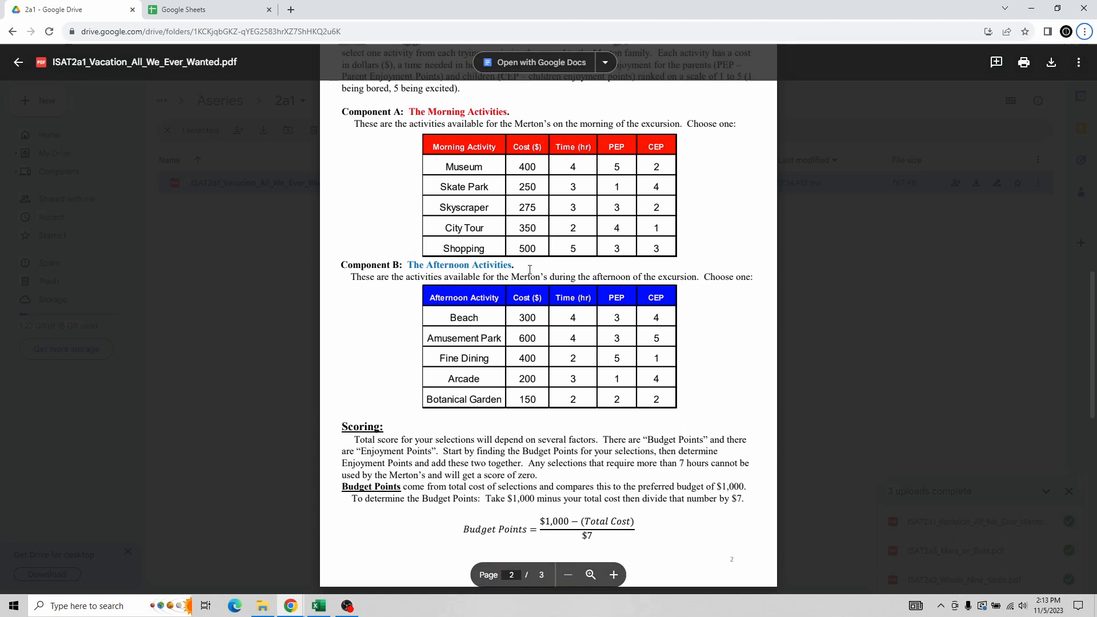
scroll(565, 337, "down", 2)
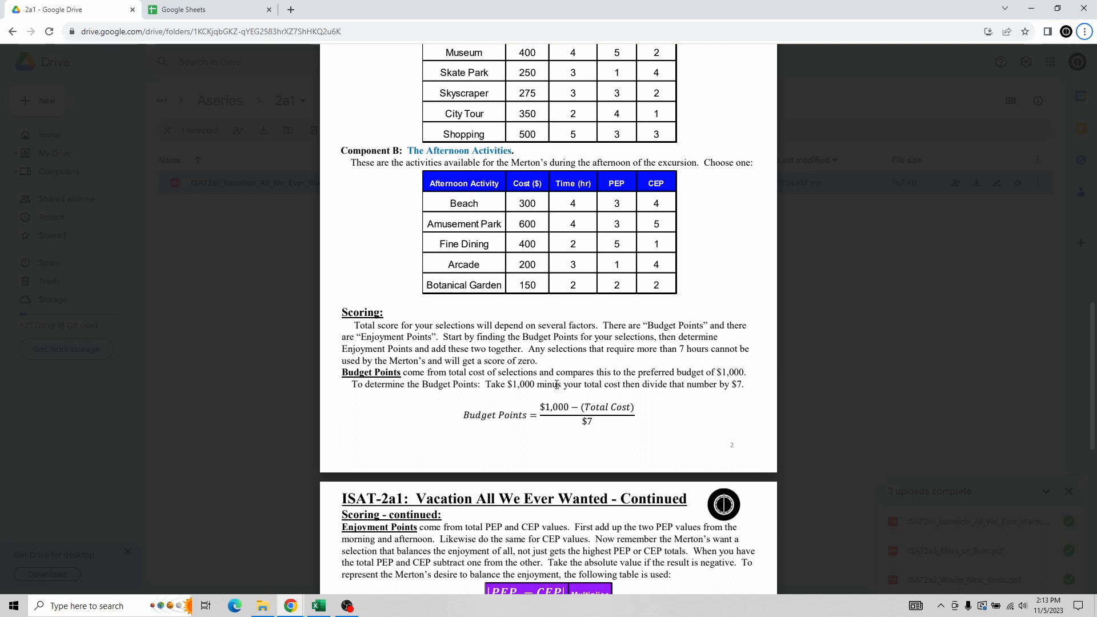
scroll(550, 382, "up", 3)
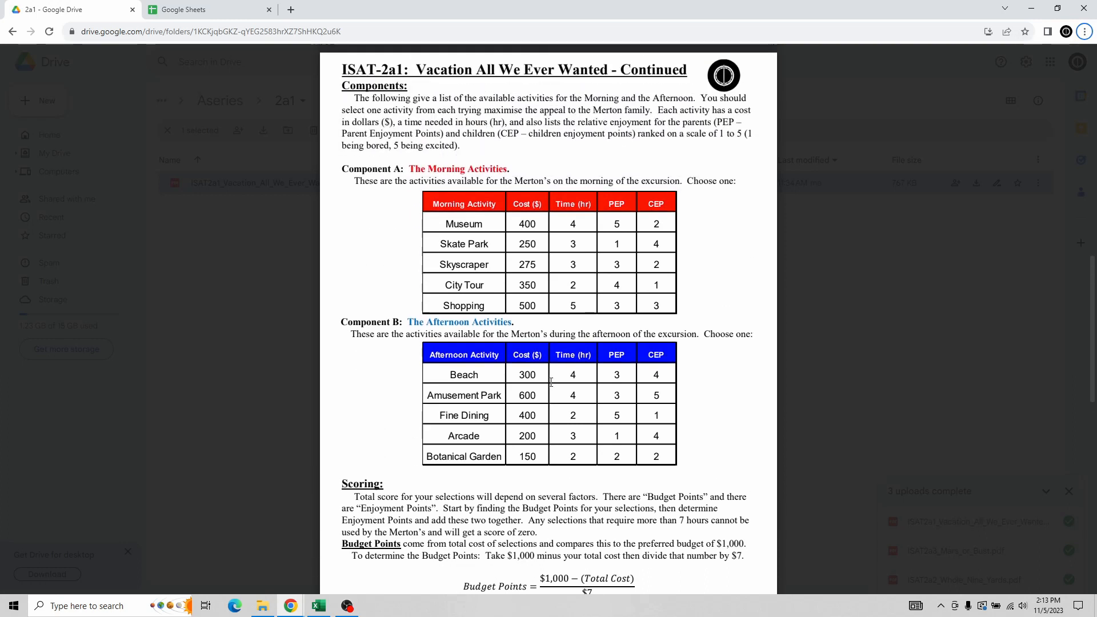
scroll(572, 381, "down", 4)
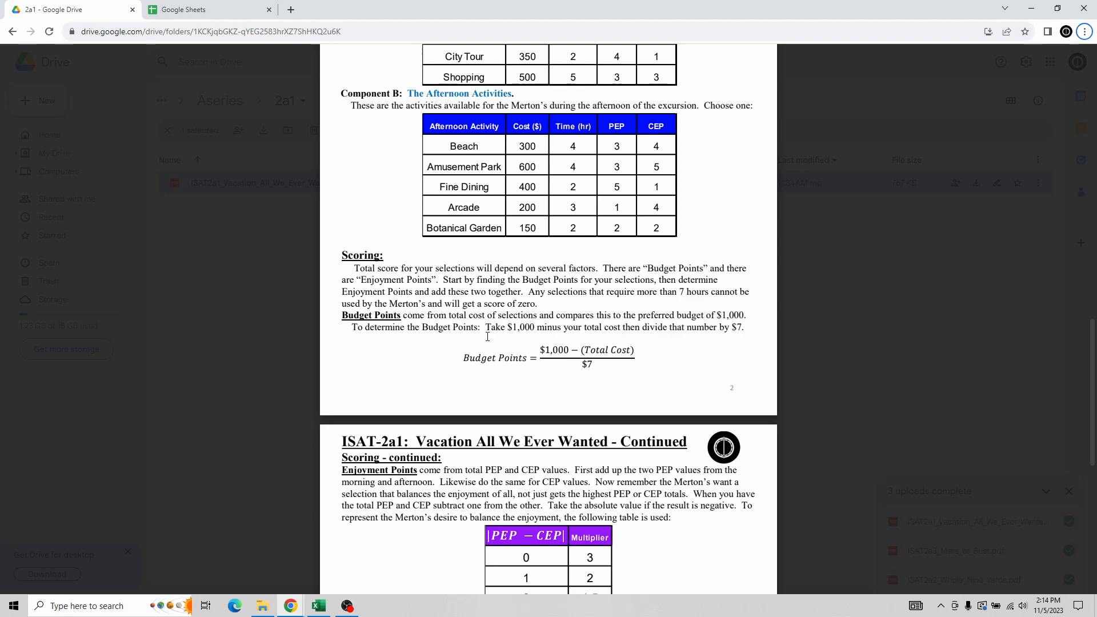
scroll(487, 336, "down", 2)
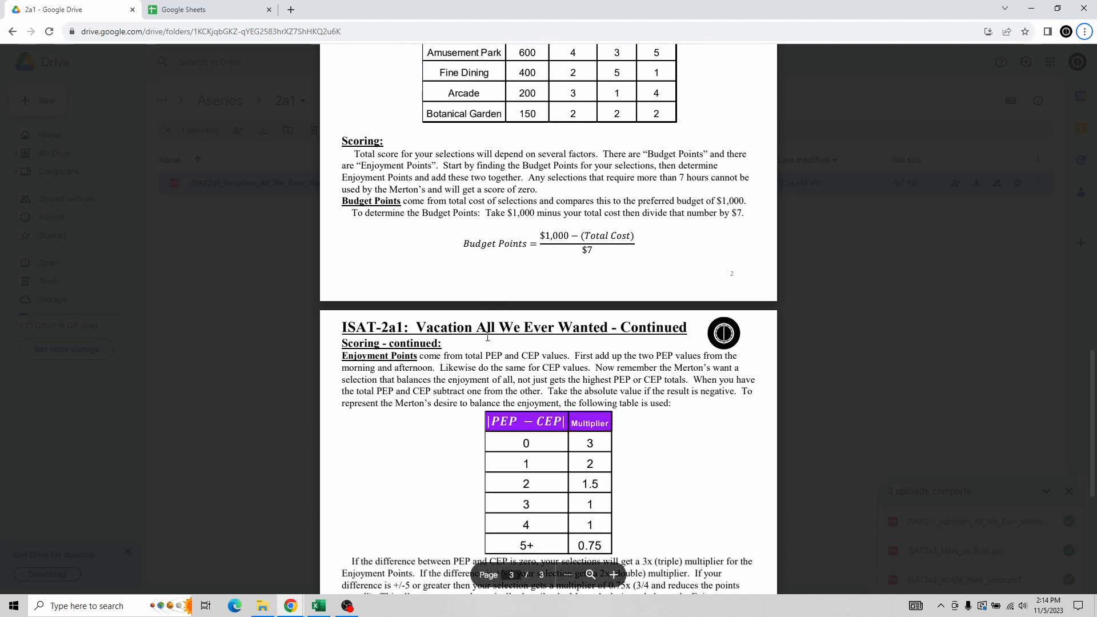
scroll(488, 337, "down", 1)
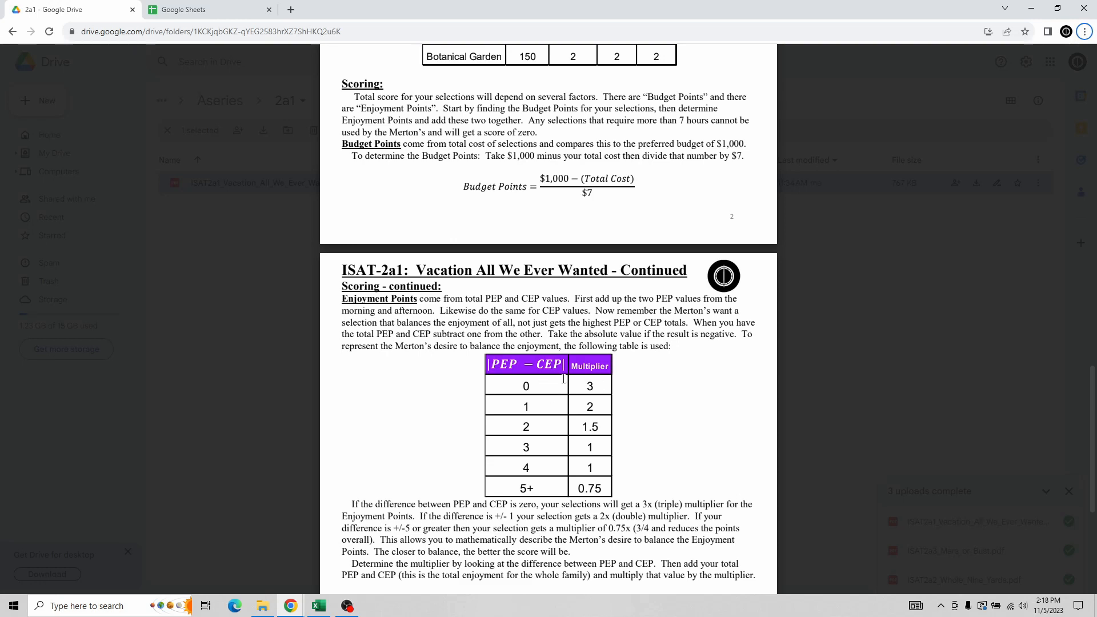
scroll(529, 474, "down", 2)
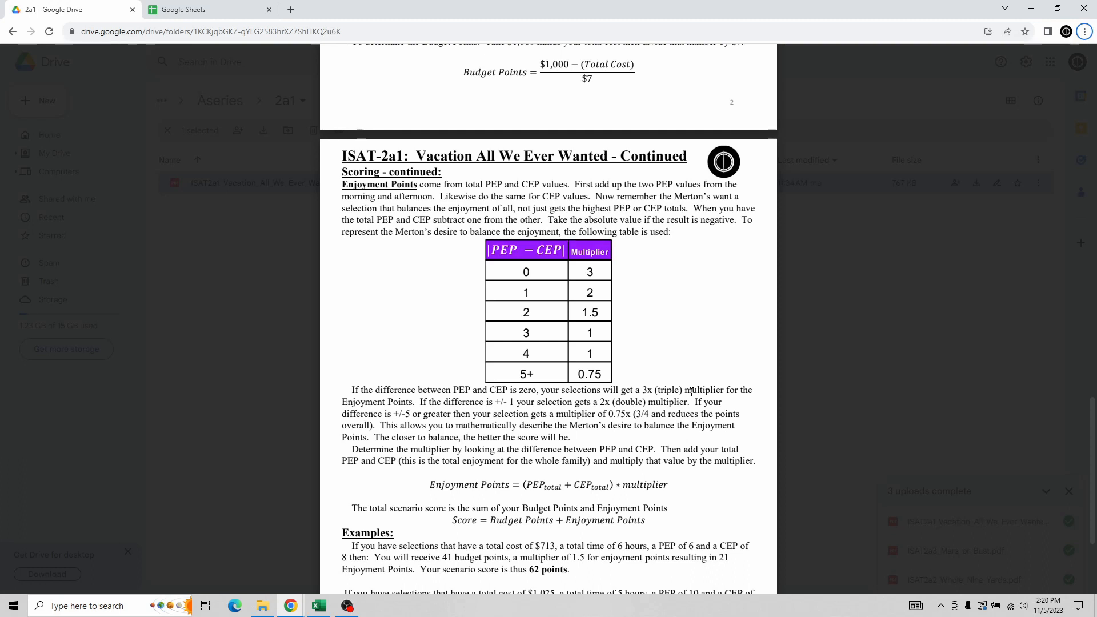
Review the morning and afternoon activity tables again, briefly highlighting the morning activities' names and values.
scroll(703, 457, "up", 8)
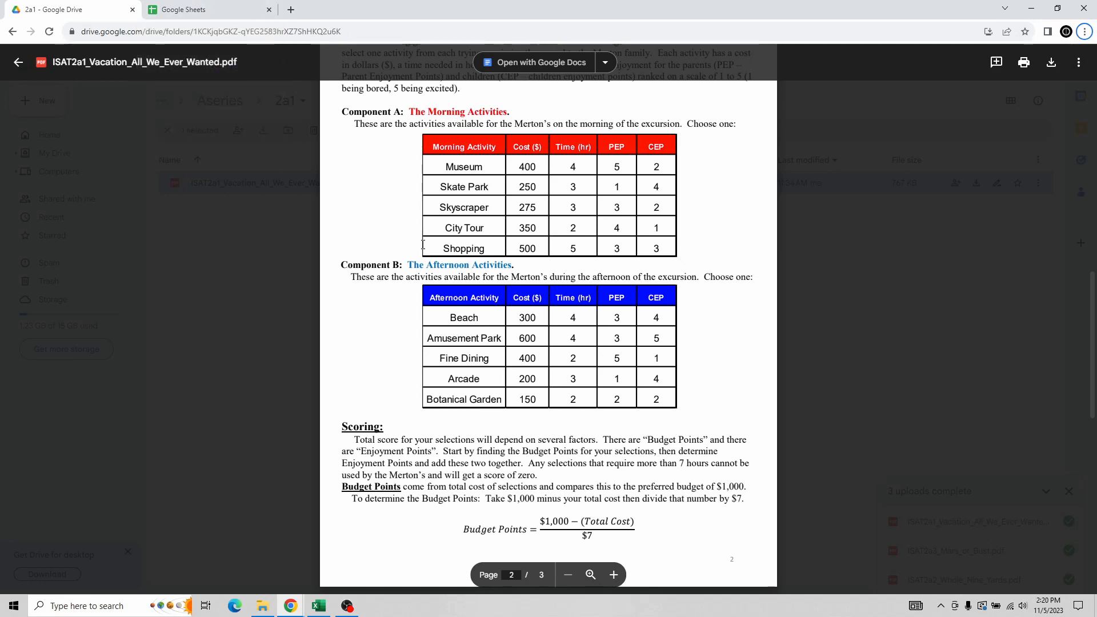
scroll(423, 244, "down", 2)
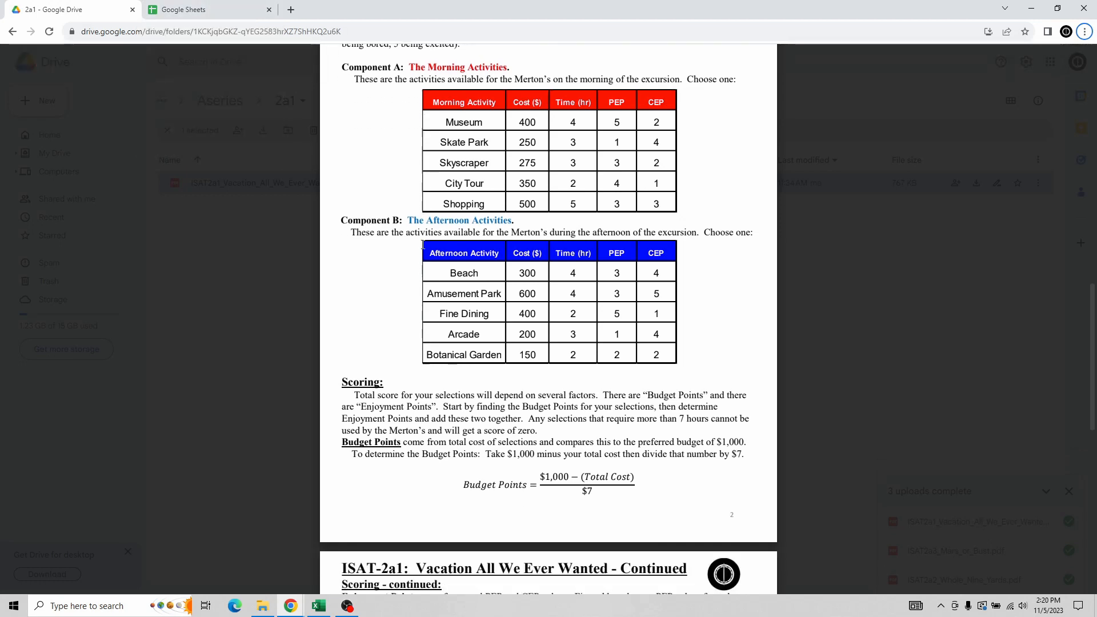
scroll(500, 416, "up", 2)
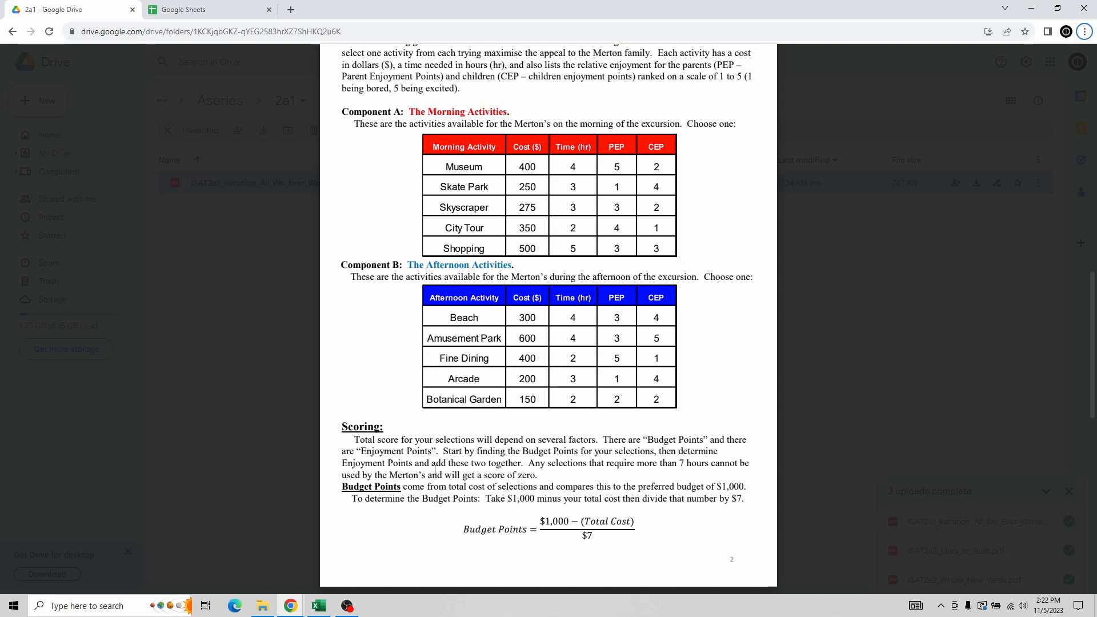
scroll(435, 470, "up", 2)
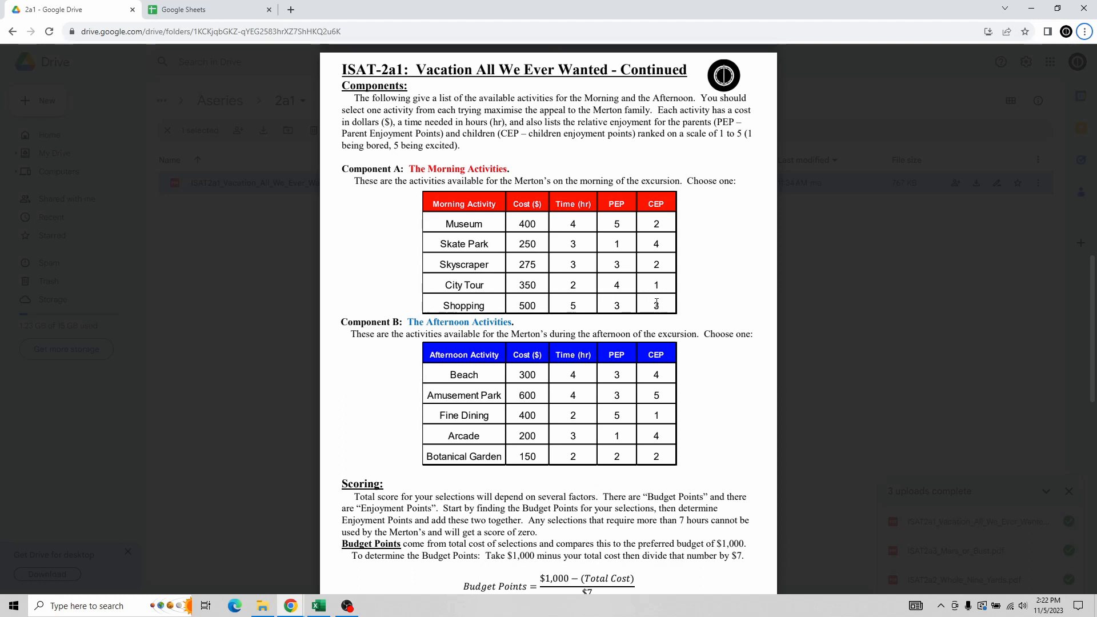
left_click_drag(663, 307, 438, 225)
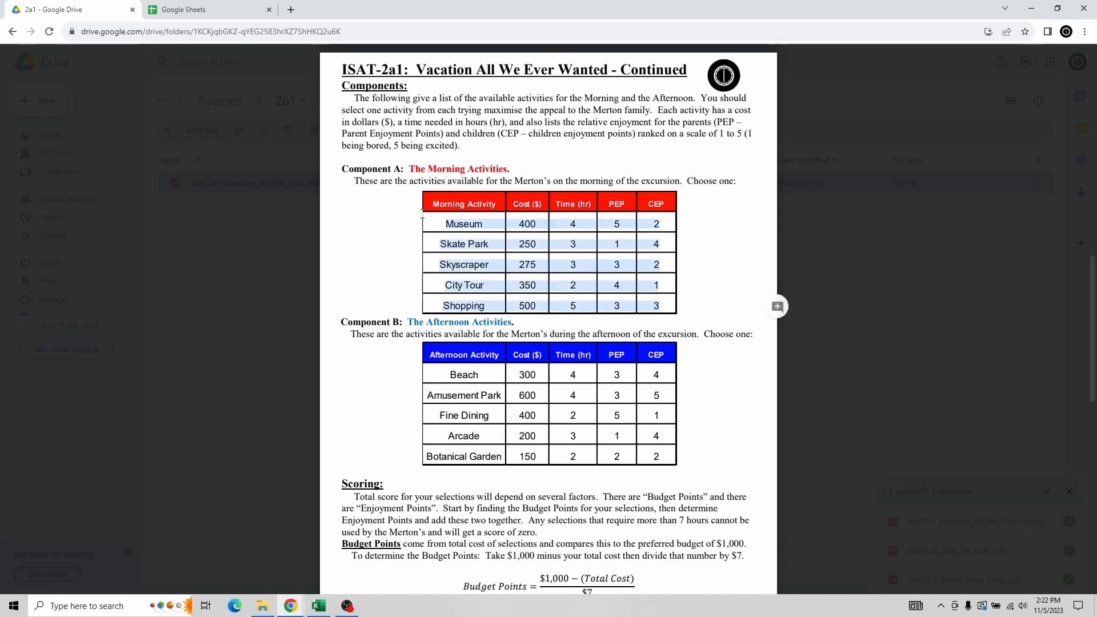
left_click(468, 237)
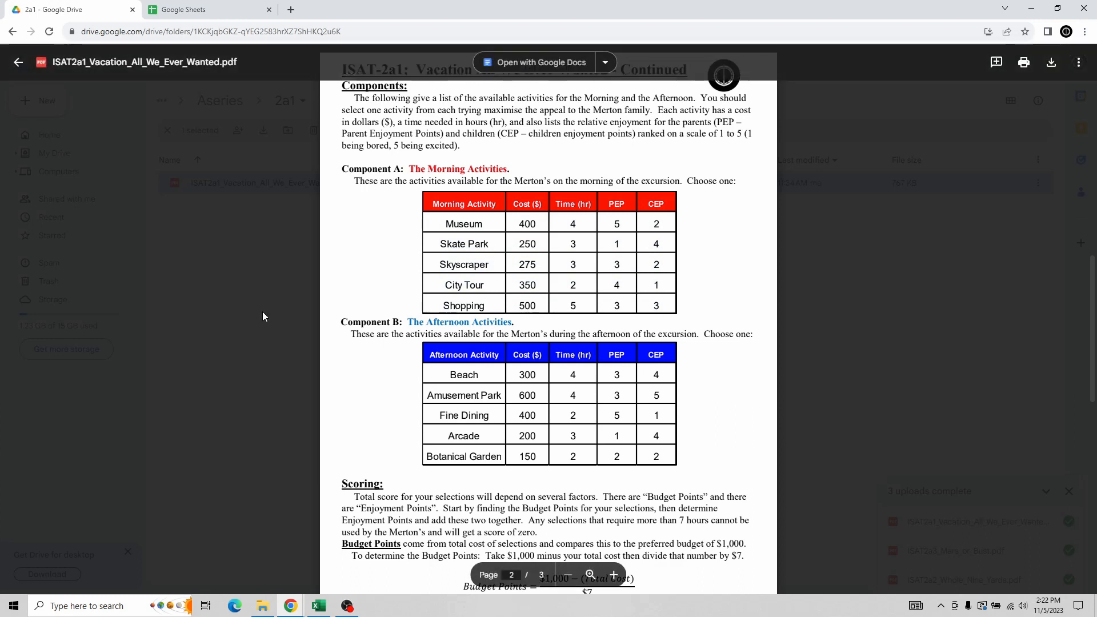
Switch to Google Sheets, create a blank spreadsheet and name it WorkingISAT2a1.
left_click(215, 14)
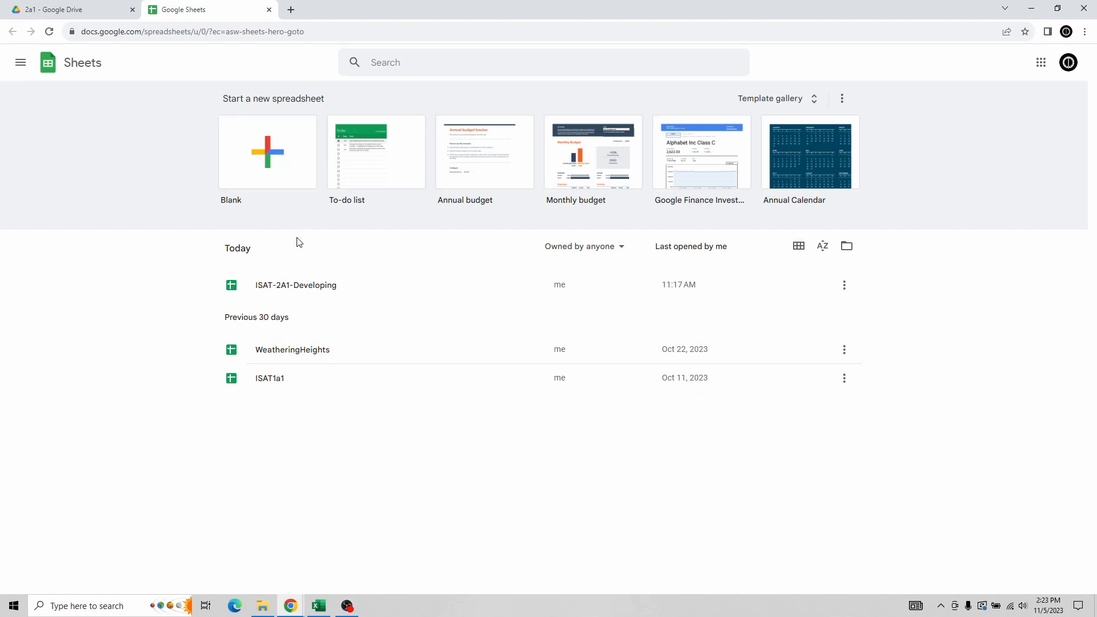
left_click(274, 160)
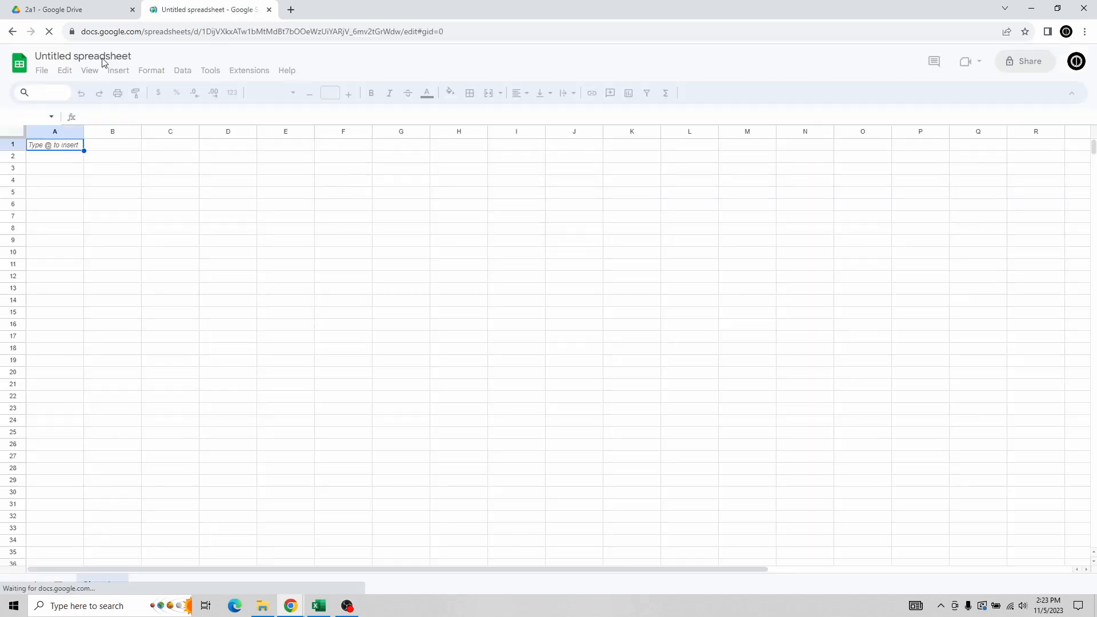
left_click(131, 56)
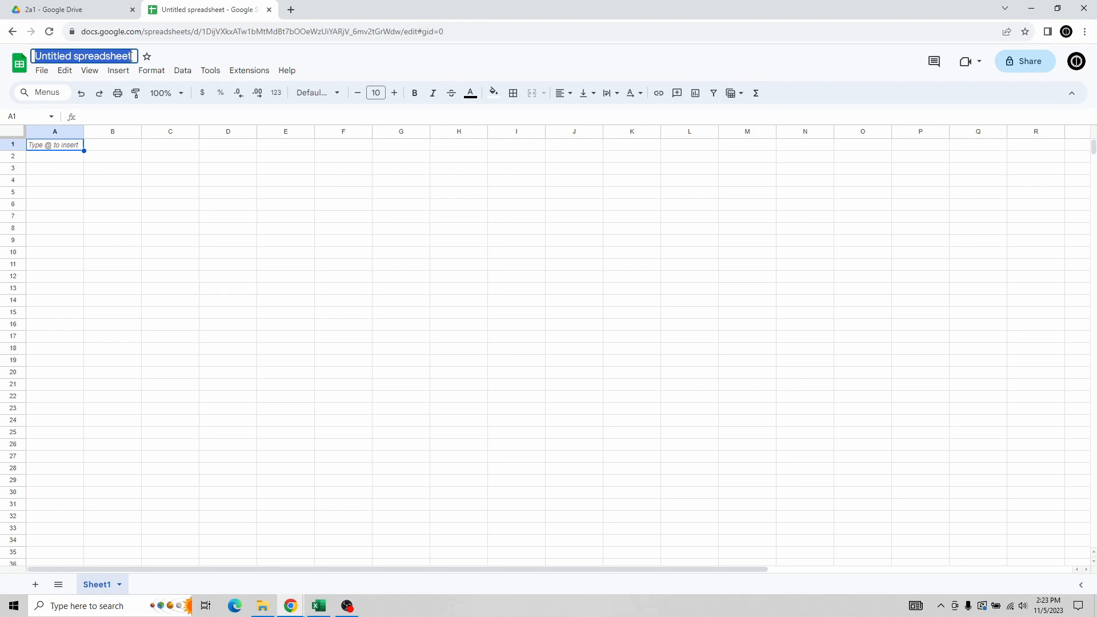
type("Working")
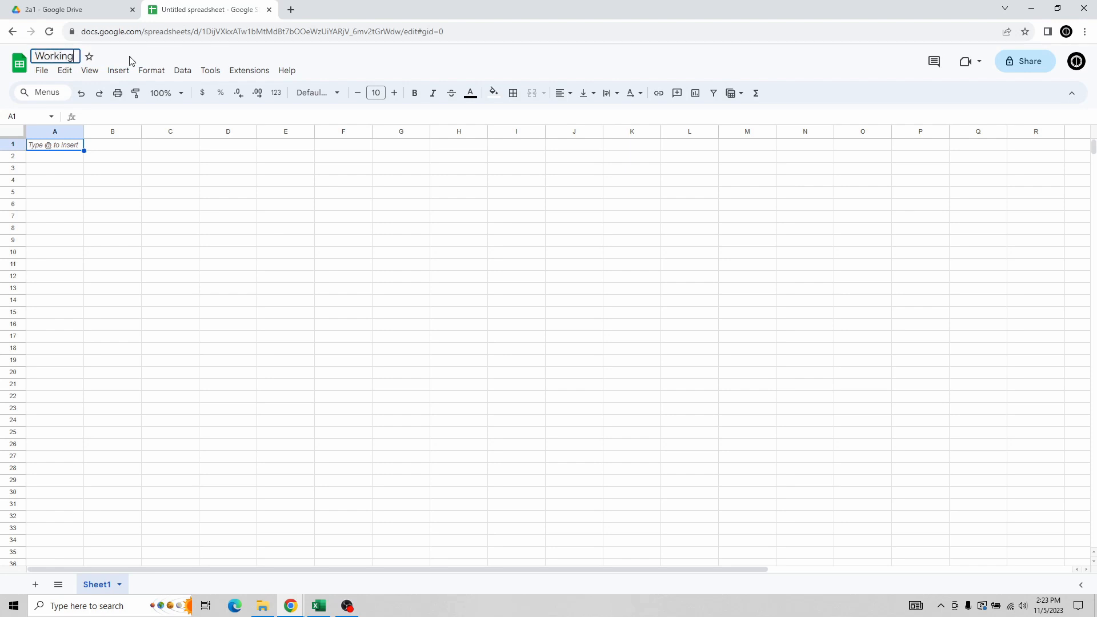
type("ISAT2a1")
key("Return")
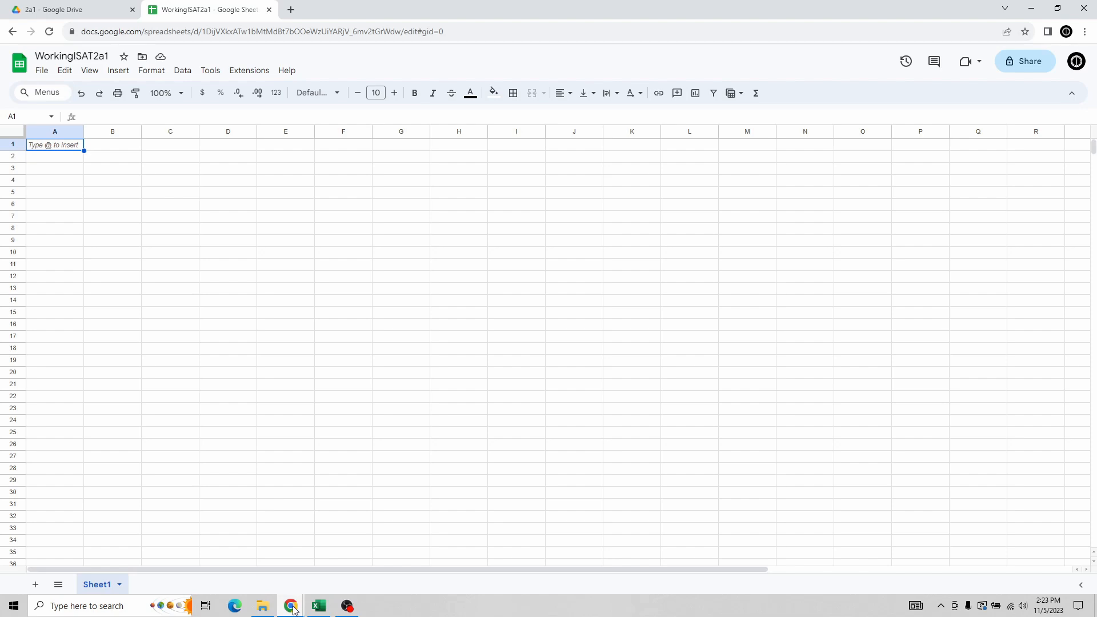
left_click(92, 11)
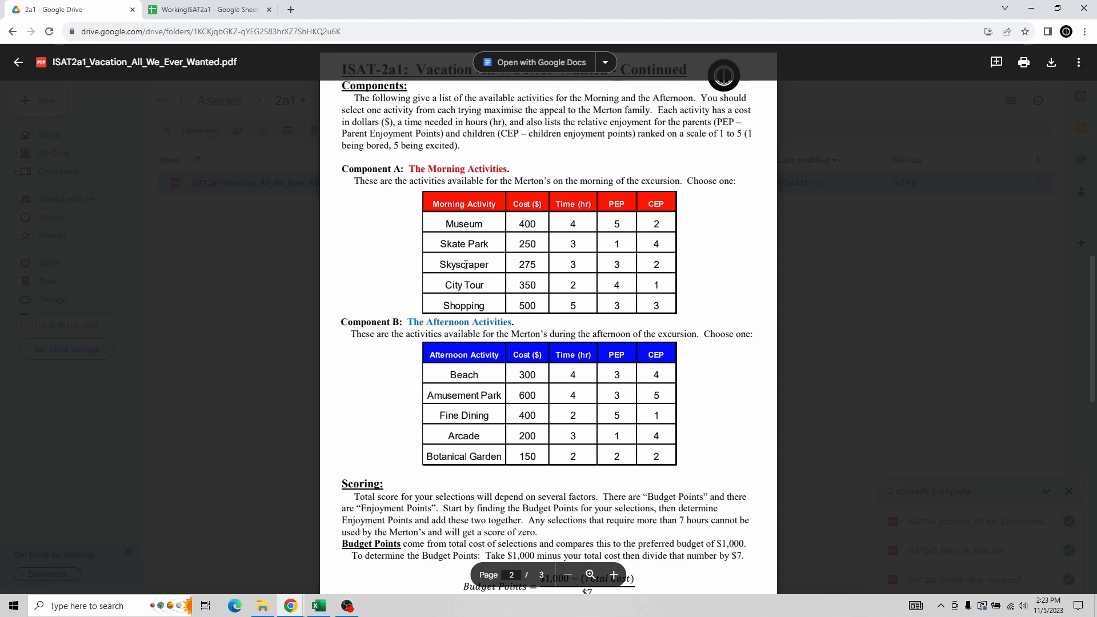
left_click(212, 13)
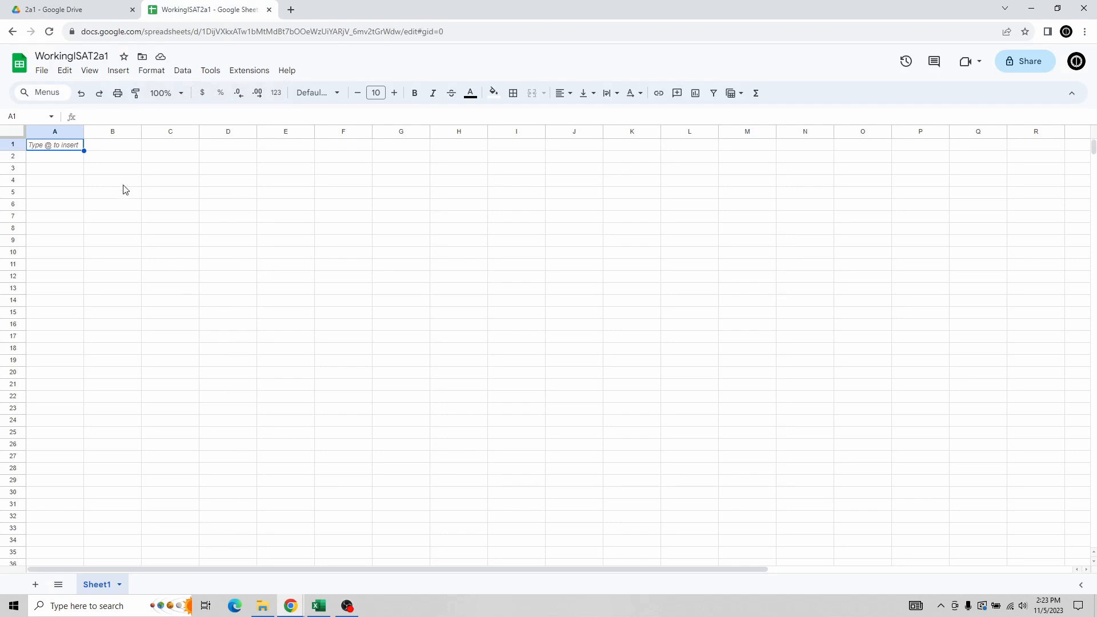
left_click(112, 157)
type("Morning activity")
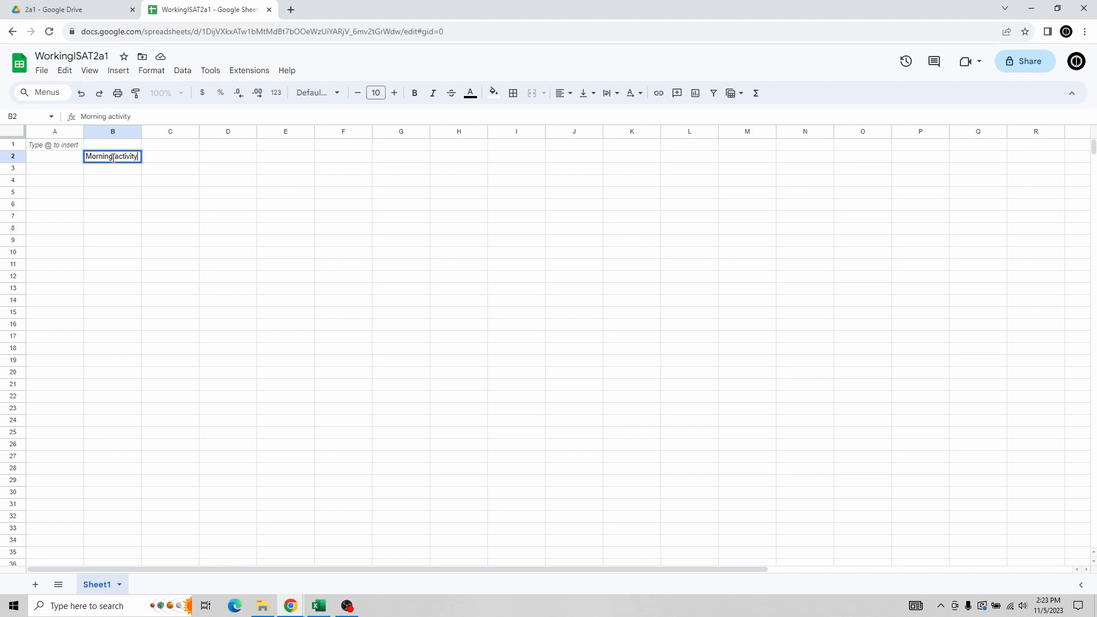
key("Tab")
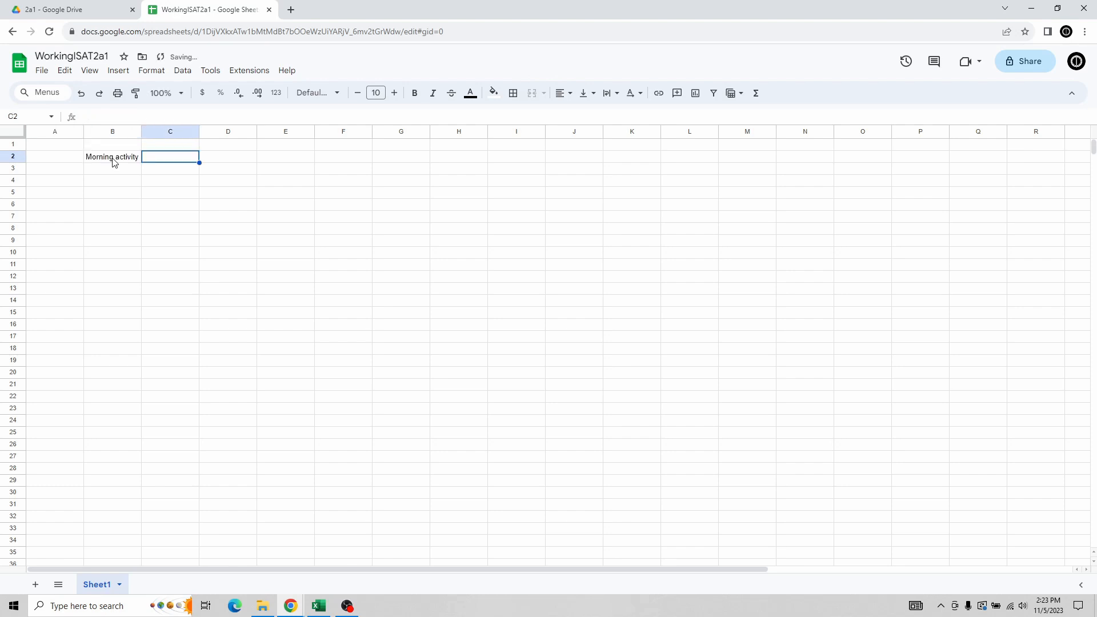
left_click(114, 162)
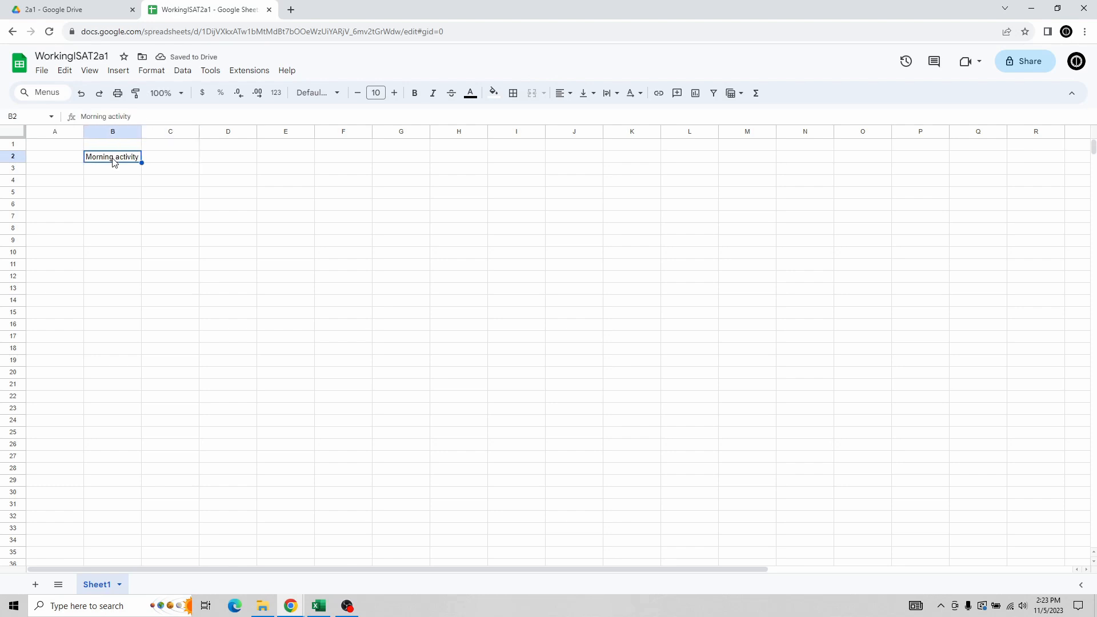
type("morn")
key("Return")
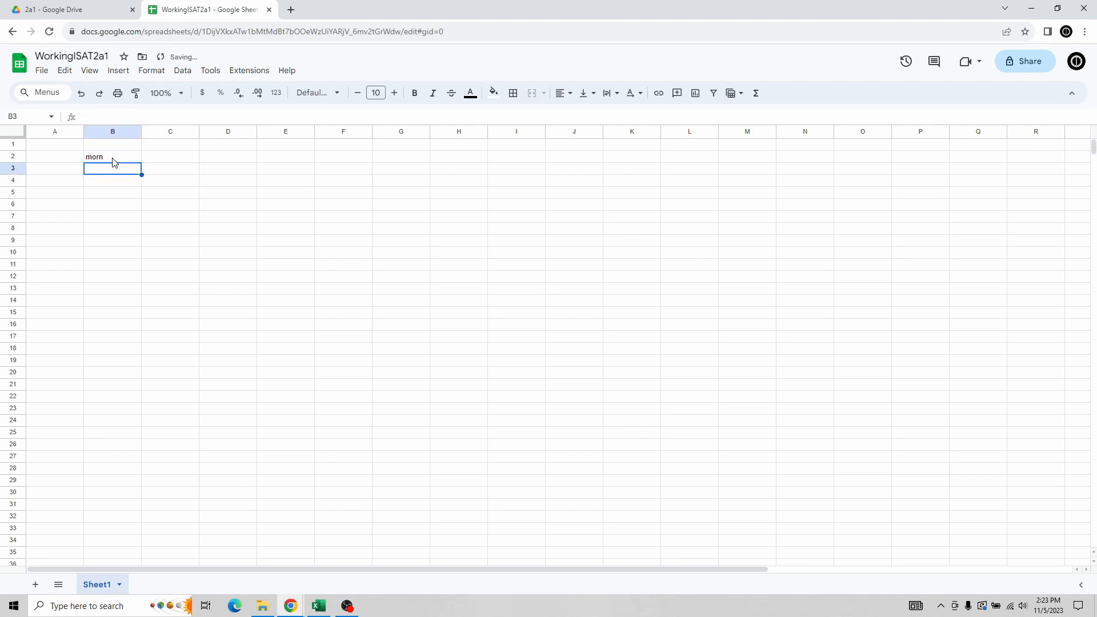
left_click(114, 160)
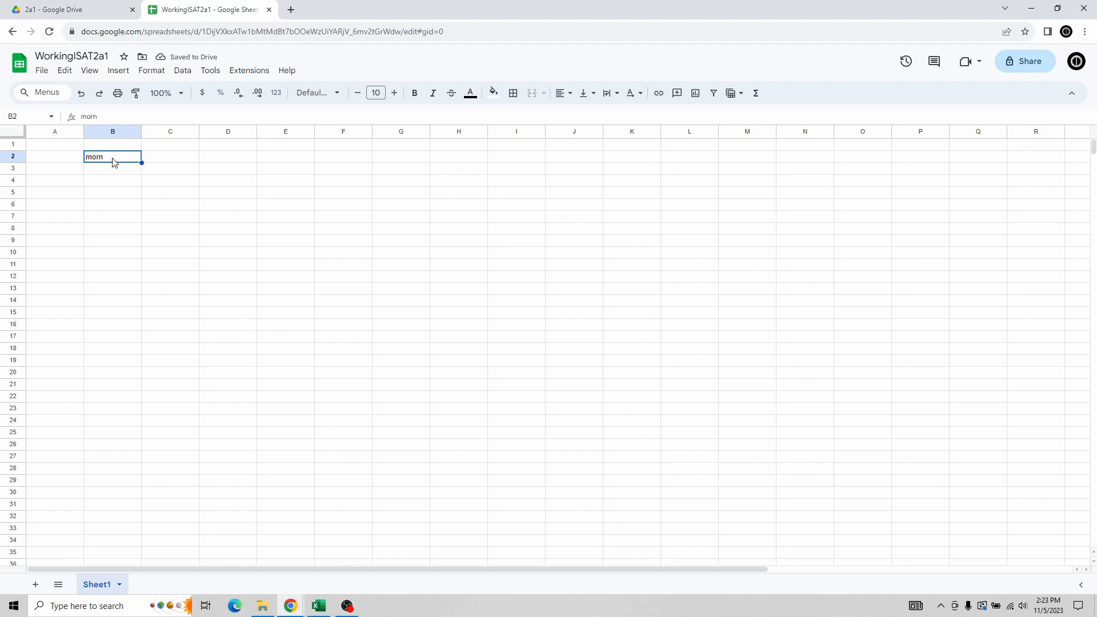
key("Delete")
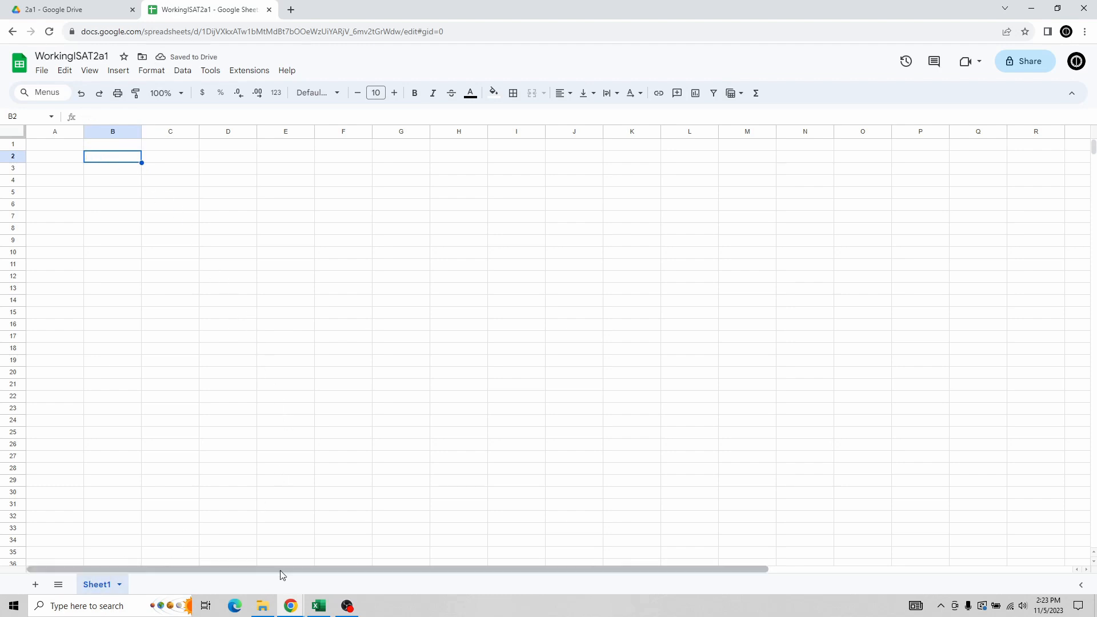
Copy the Morning Activity table from the ISAT2a1-tables Excel workbook into WorkingISAT2a1 in Google Sheets, starting at cell B2.
left_click(318, 606)
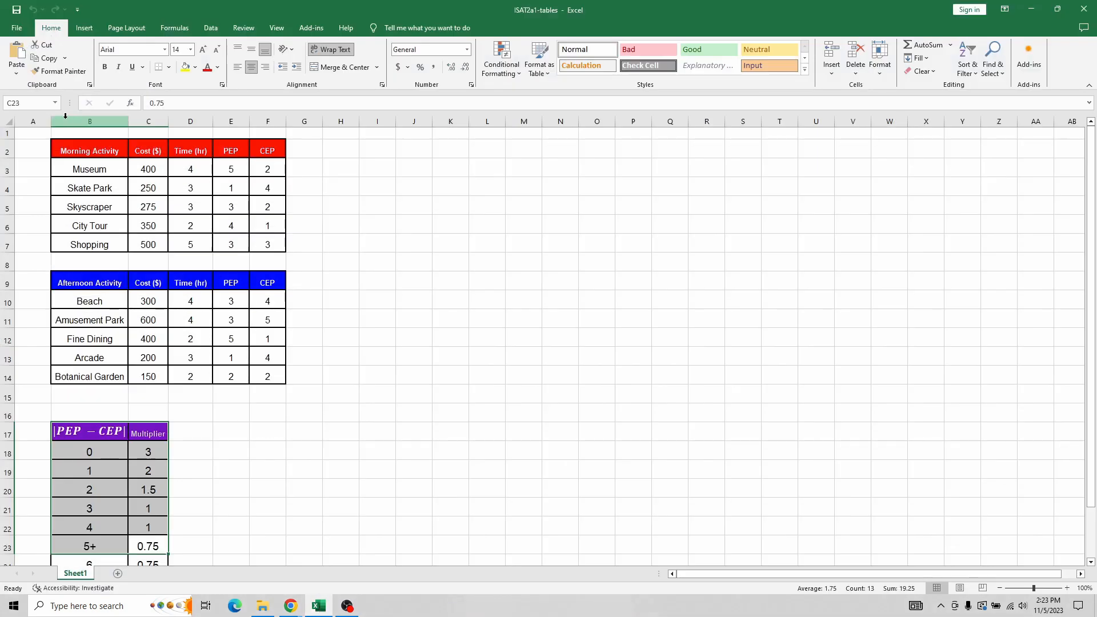
left_click_drag(65, 147, 273, 247)
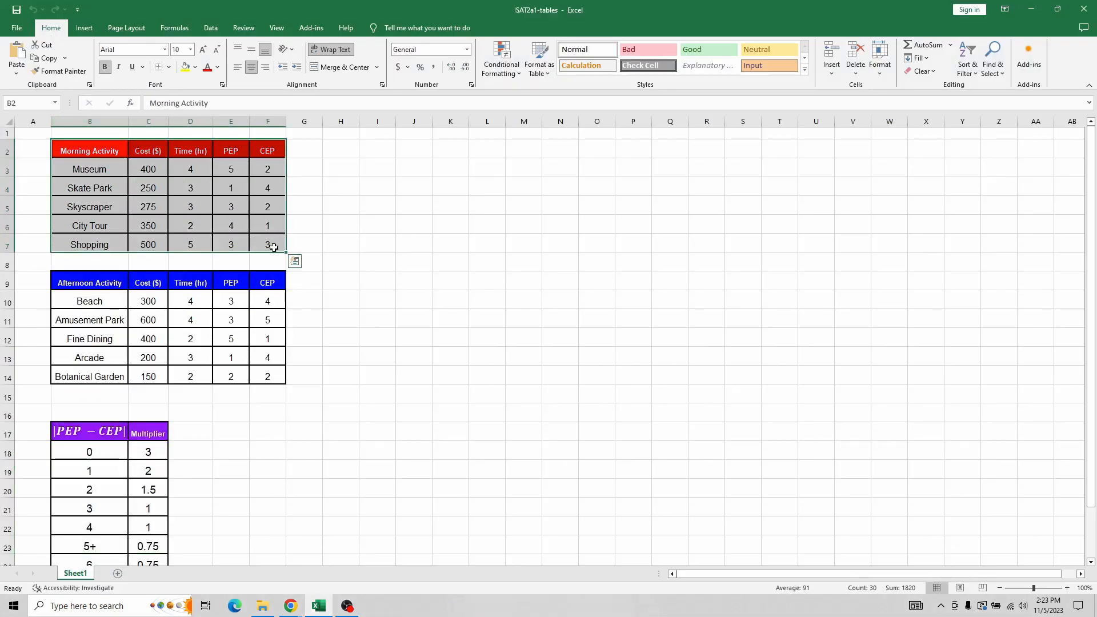
key("ctrl+c")
key("alt+Tab")
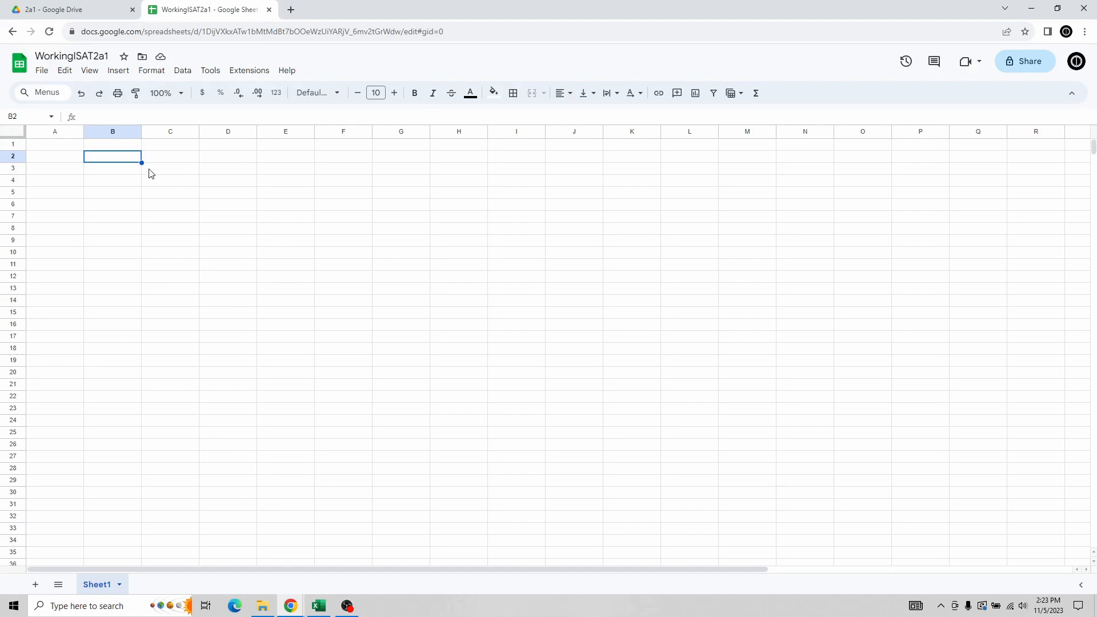
key("ctrl+v")
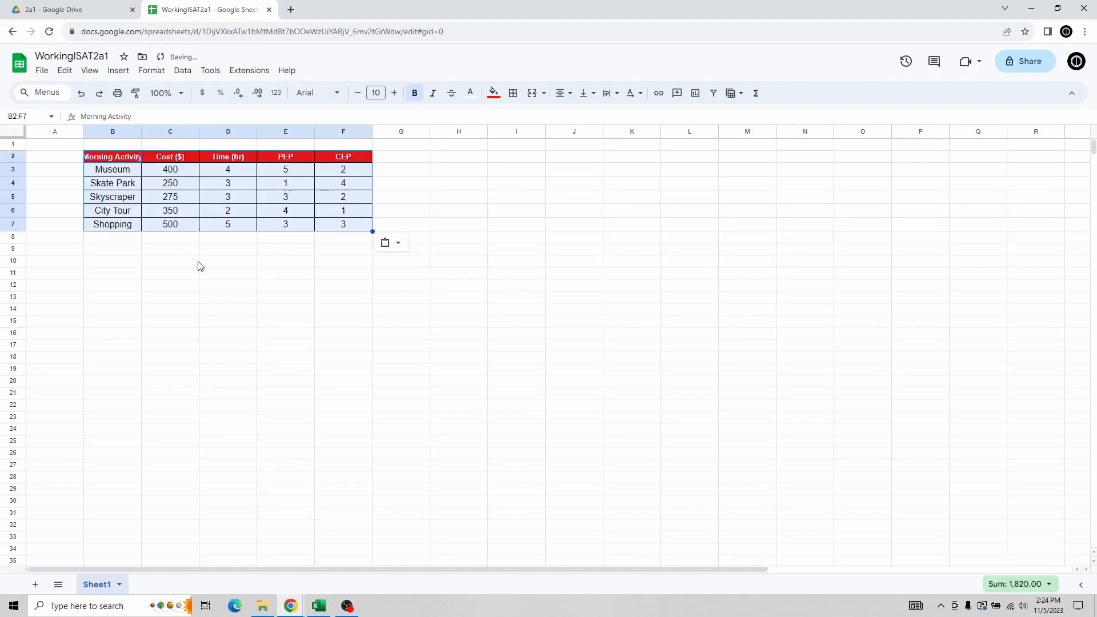
Copy the Afternoon Activity table from the Excel workbook into the Google Sheet, starting at cell B9.
left_click(140, 250)
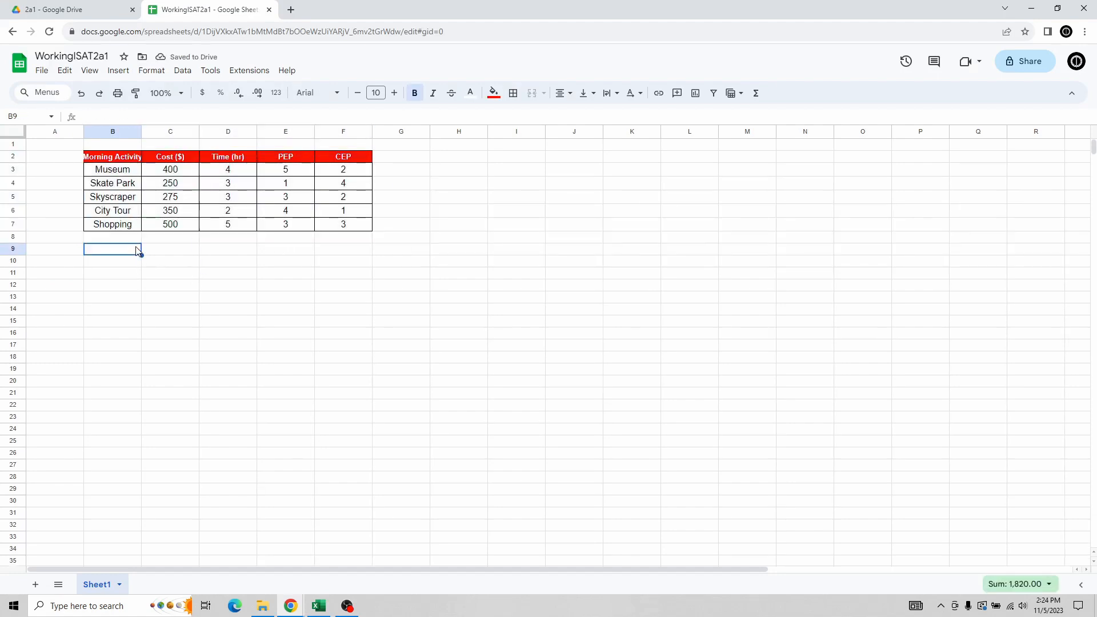
key("alt+Tab")
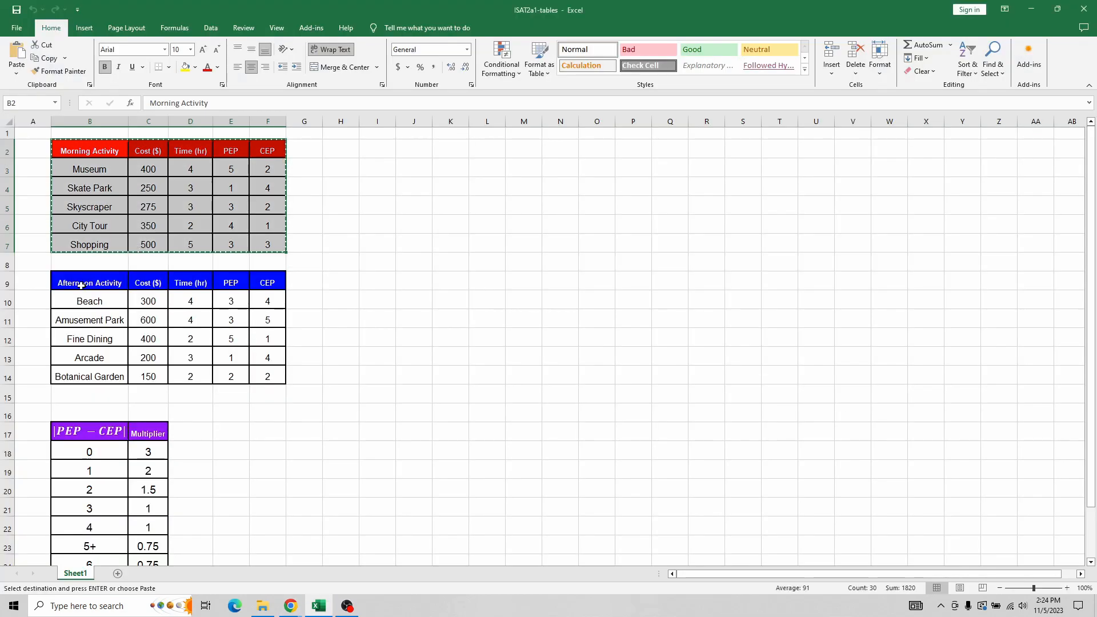
left_click_drag(86, 284, 274, 376)
key("ctrl+c")
key("alt+Tab")
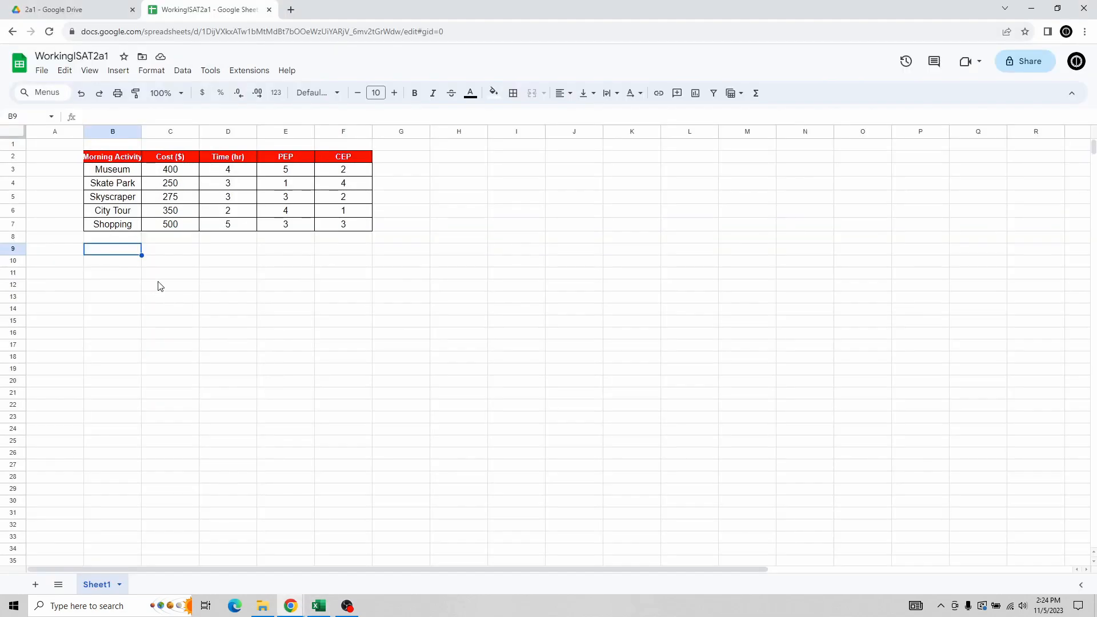
key("ctrl+v")
Copy the whole PEP minus CEP multiplier table from the Excel workbook into the Google Sheet, starting at cell B17.
key("alt+Tab")
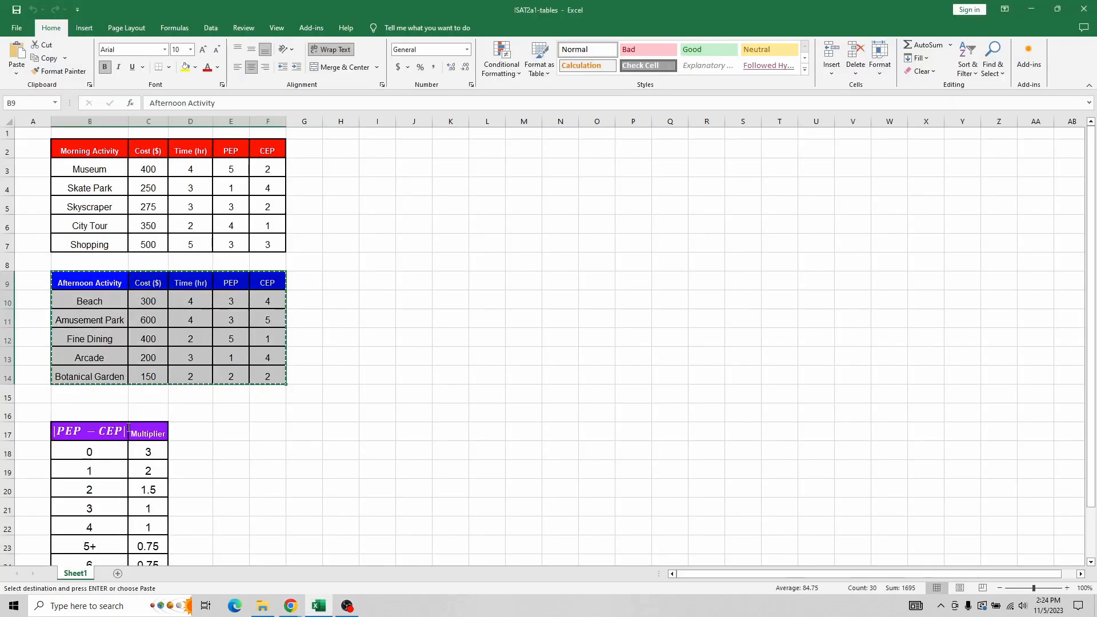
scroll(202, 448, "down", 2)
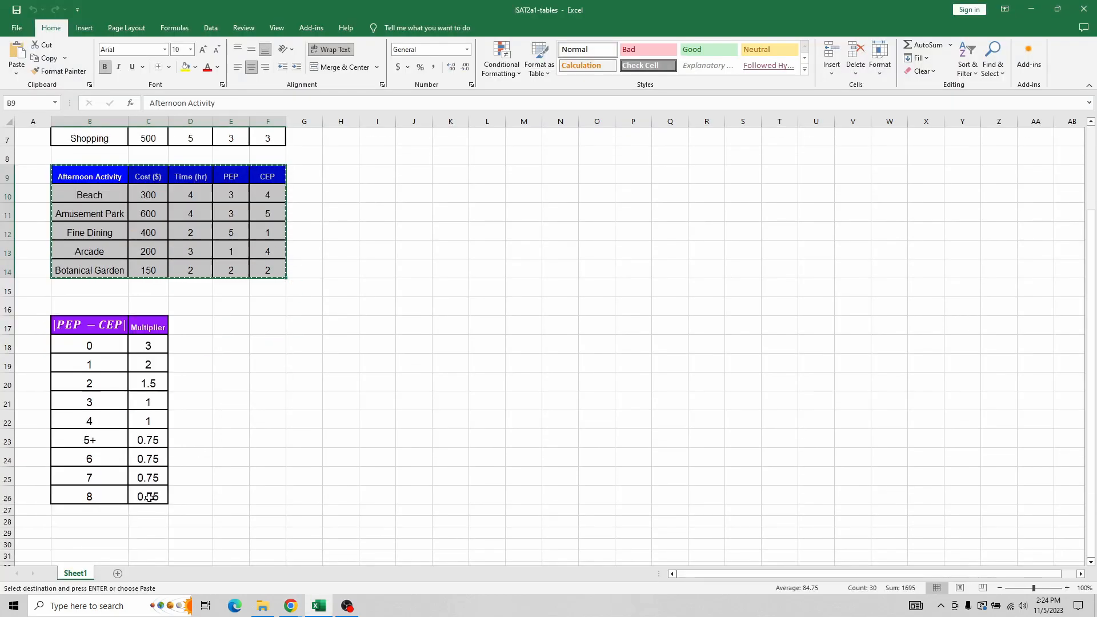
left_click_drag(148, 496, 60, 317)
key("ctrl+c")
key("alt+Tab")
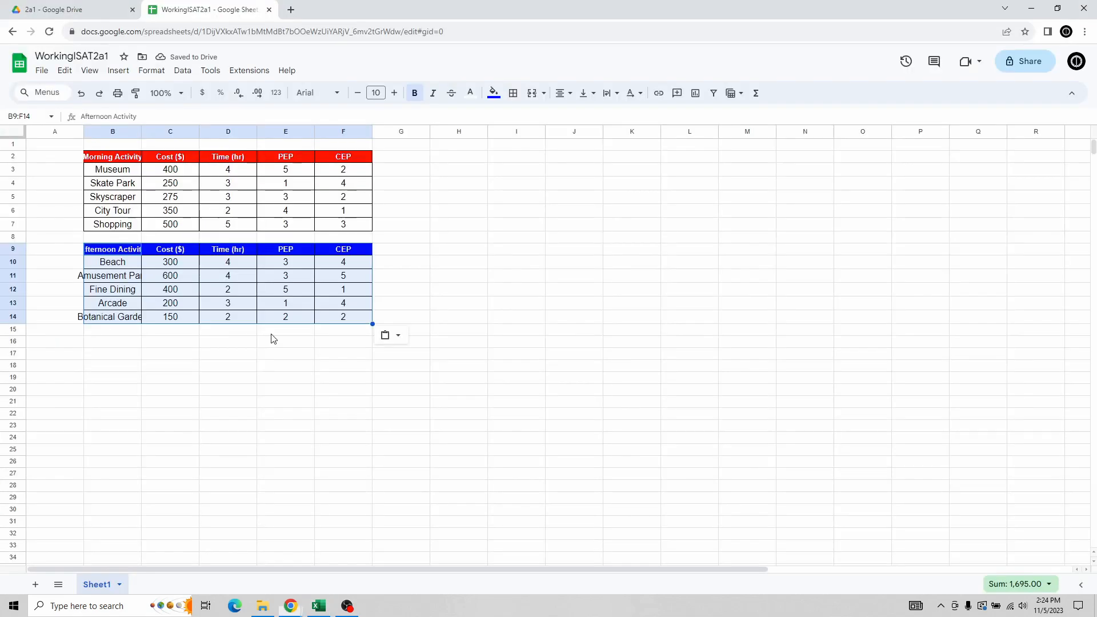
left_click(115, 354)
key("ctrl+v")
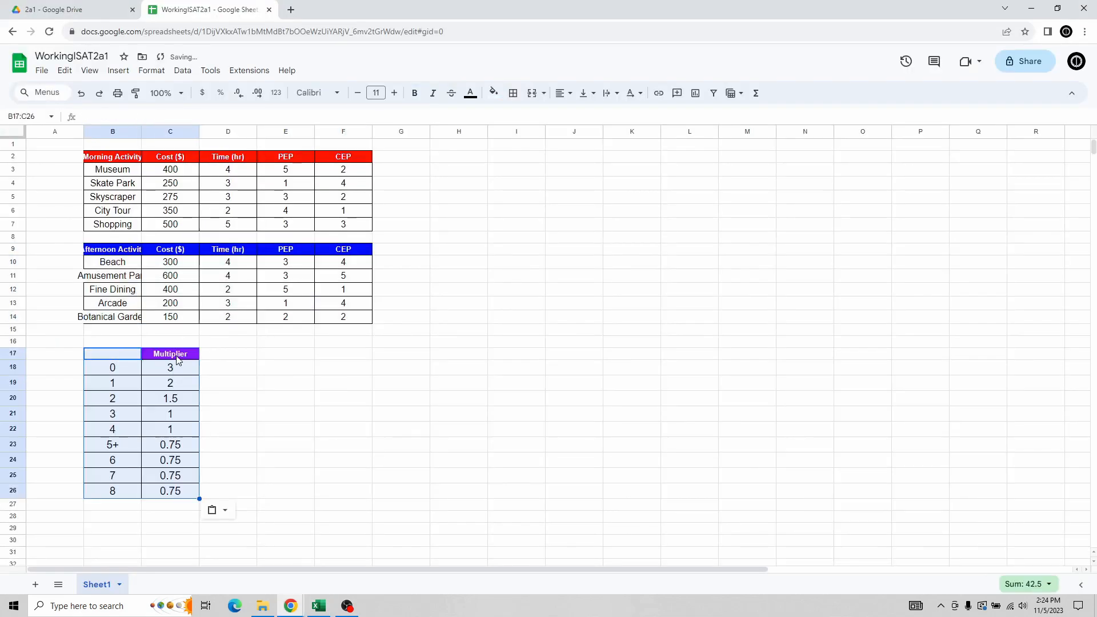
Enter EP as the missing column header in cell B17 of the multiplier table.
left_click(122, 357)
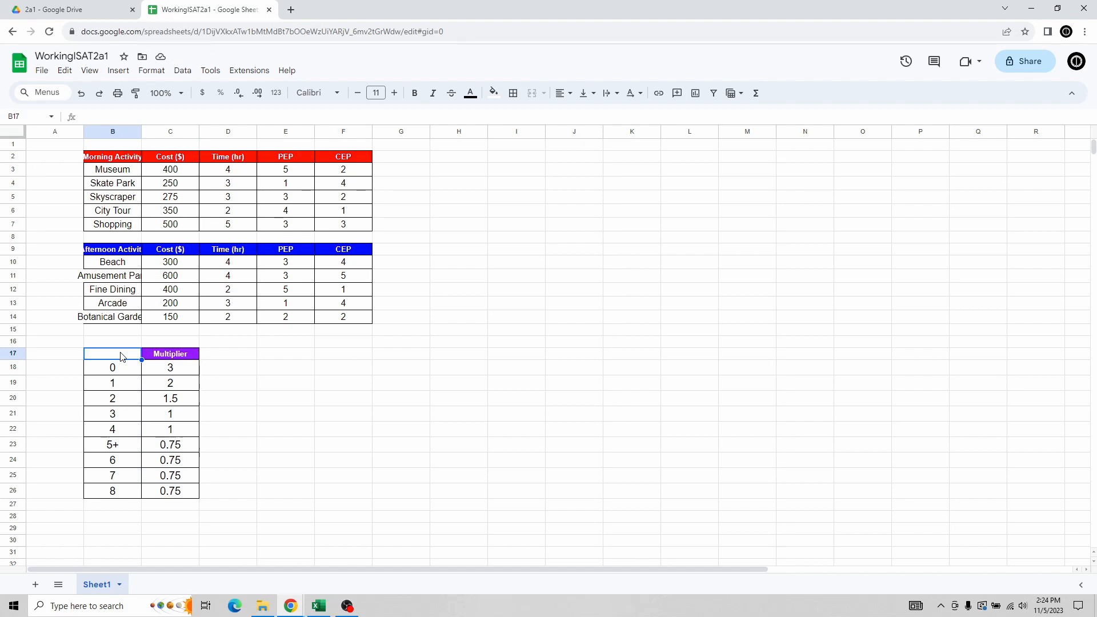
type("EP")
key("Return")
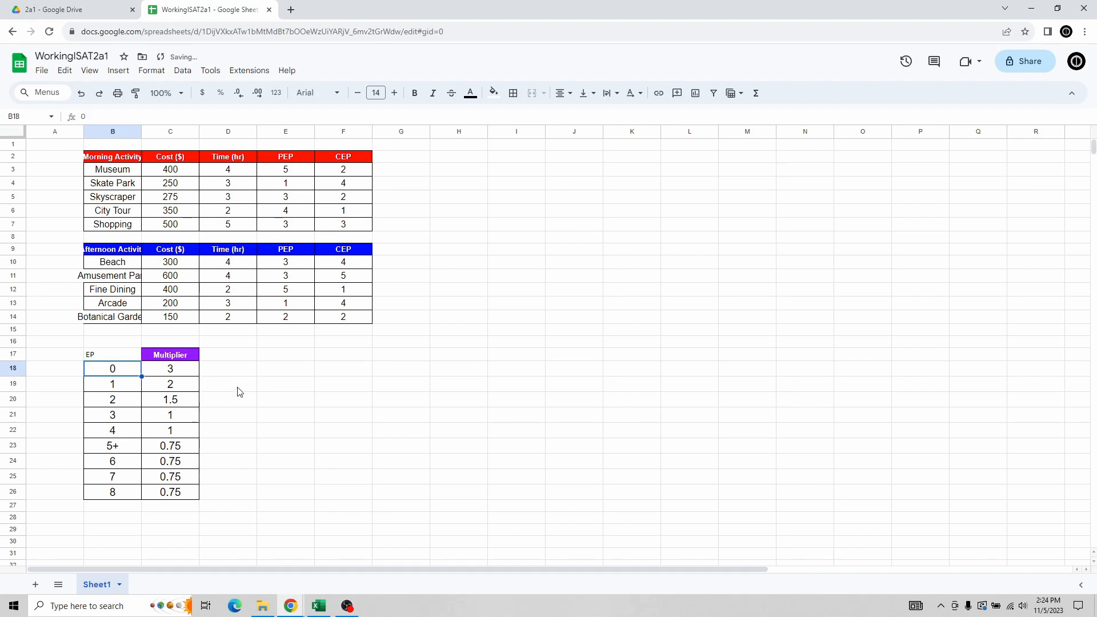
Give cell G2 a black fill and white text, and enter the word "contrast" in it.
left_click(418, 164)
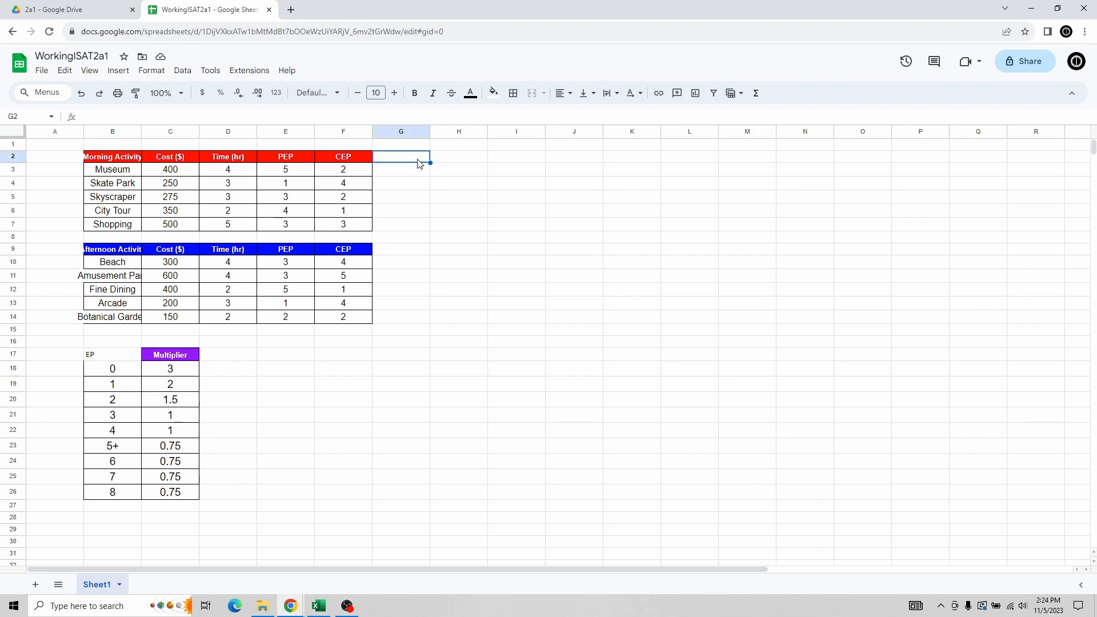
left_click(497, 98)
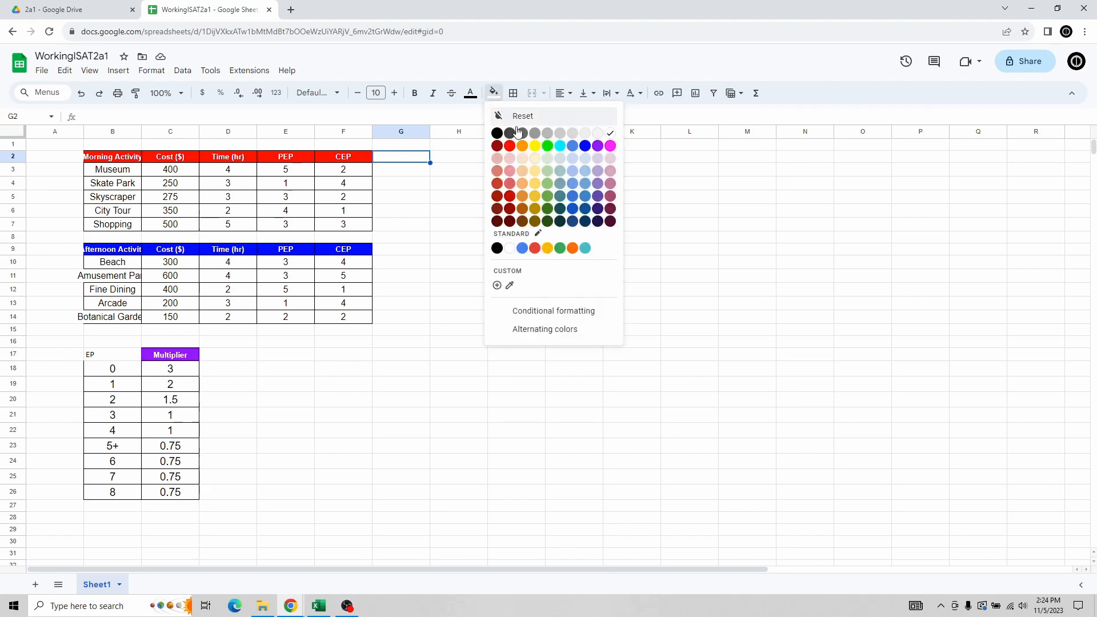
left_click(497, 133)
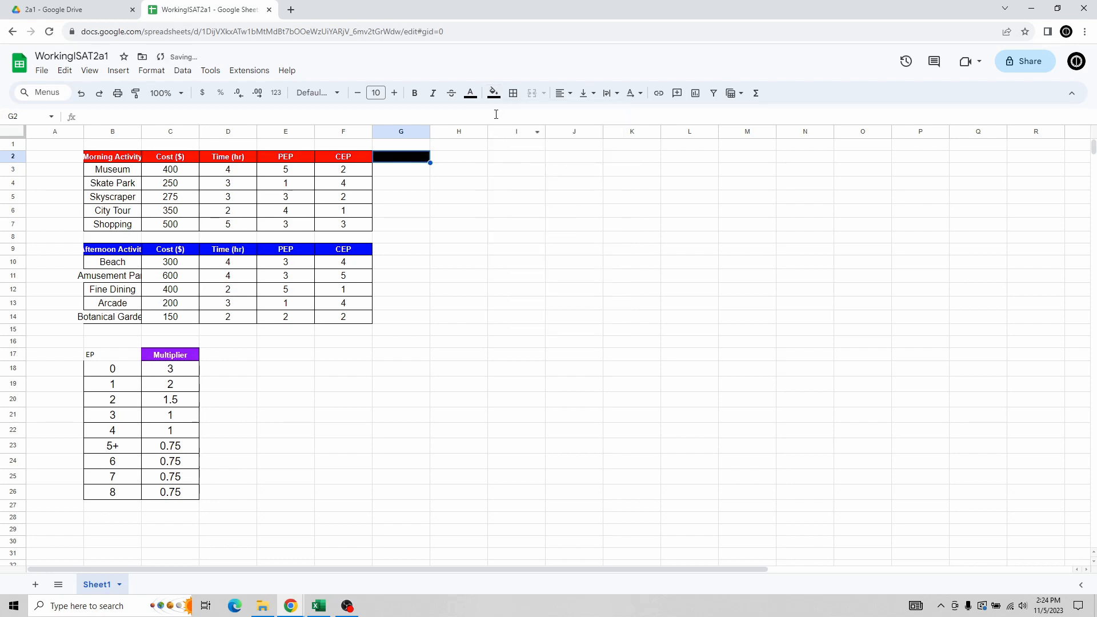
left_click(471, 95)
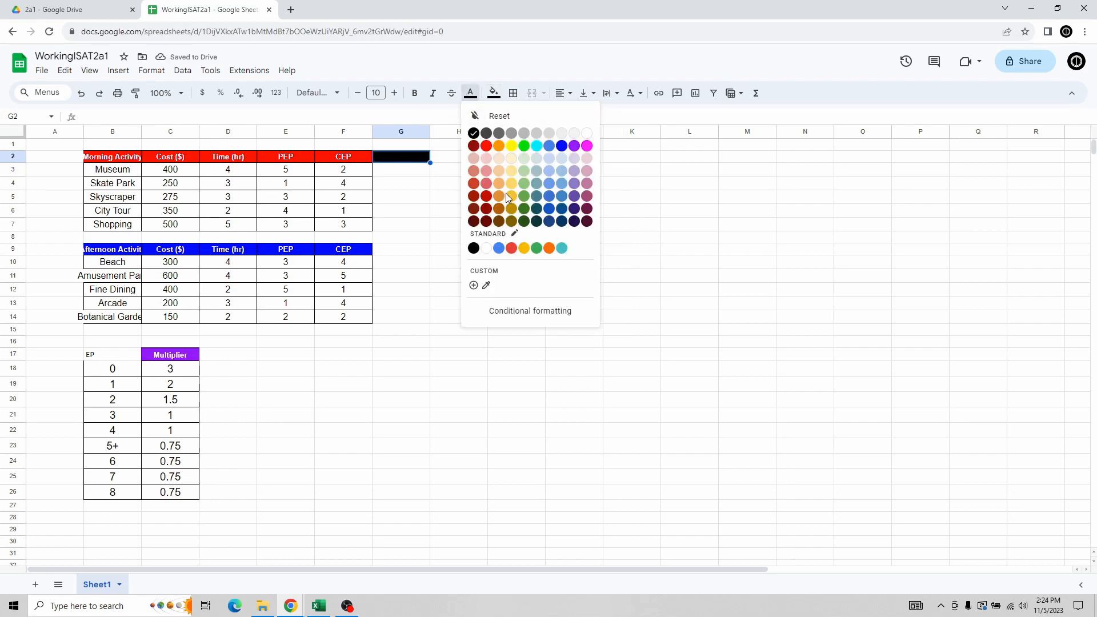
left_click(586, 133)
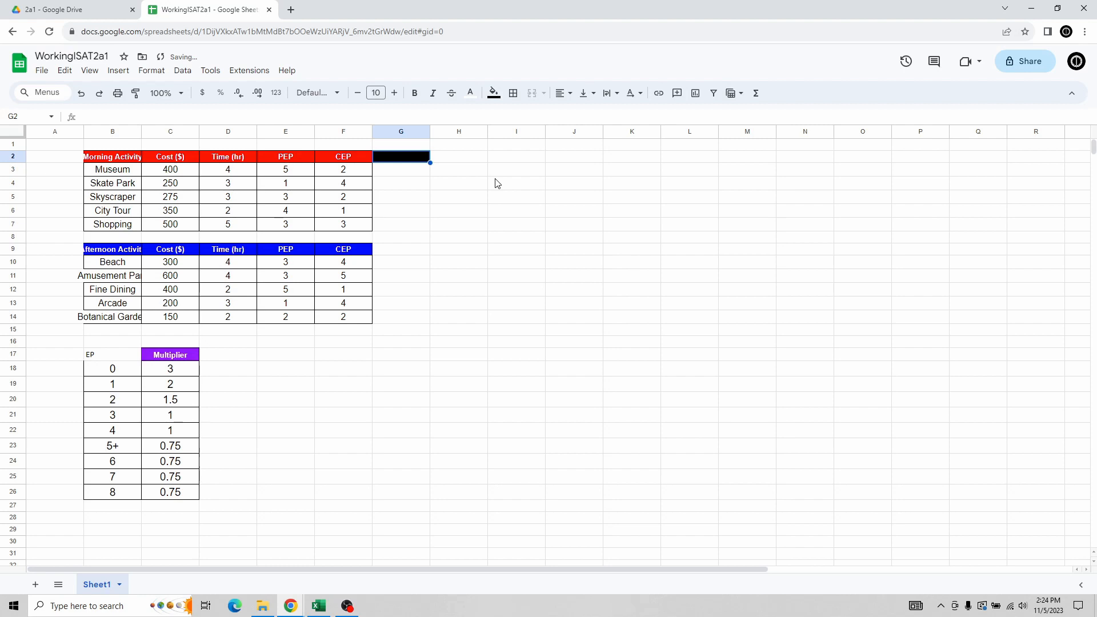
type("contrast")
key("Return")
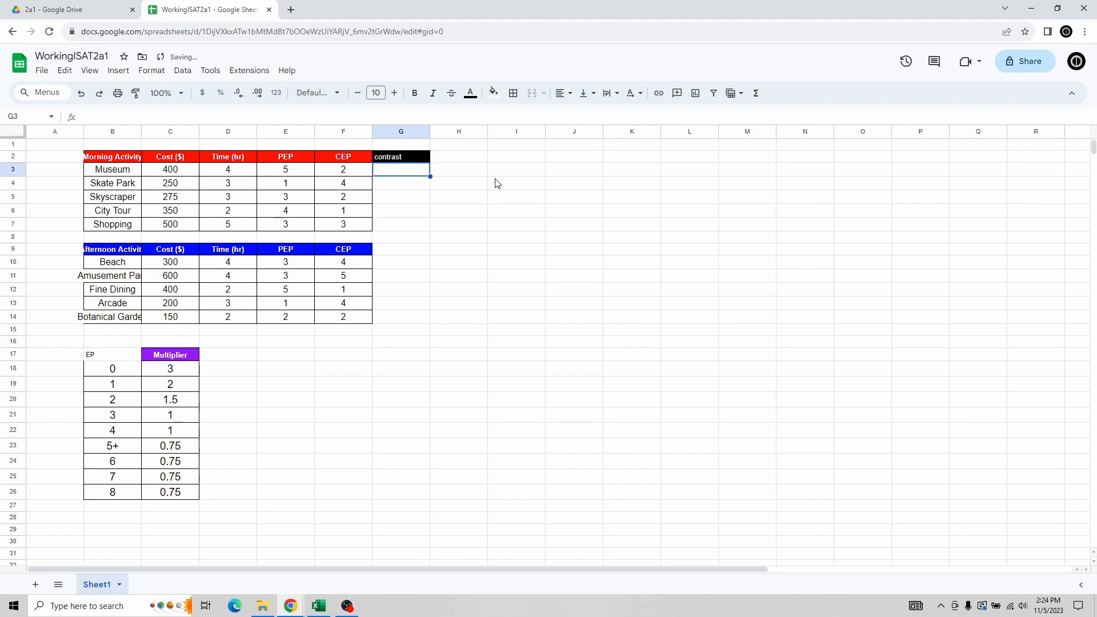
Clear the text from cell G2 and reset its fill and text colours.
left_click(410, 158)
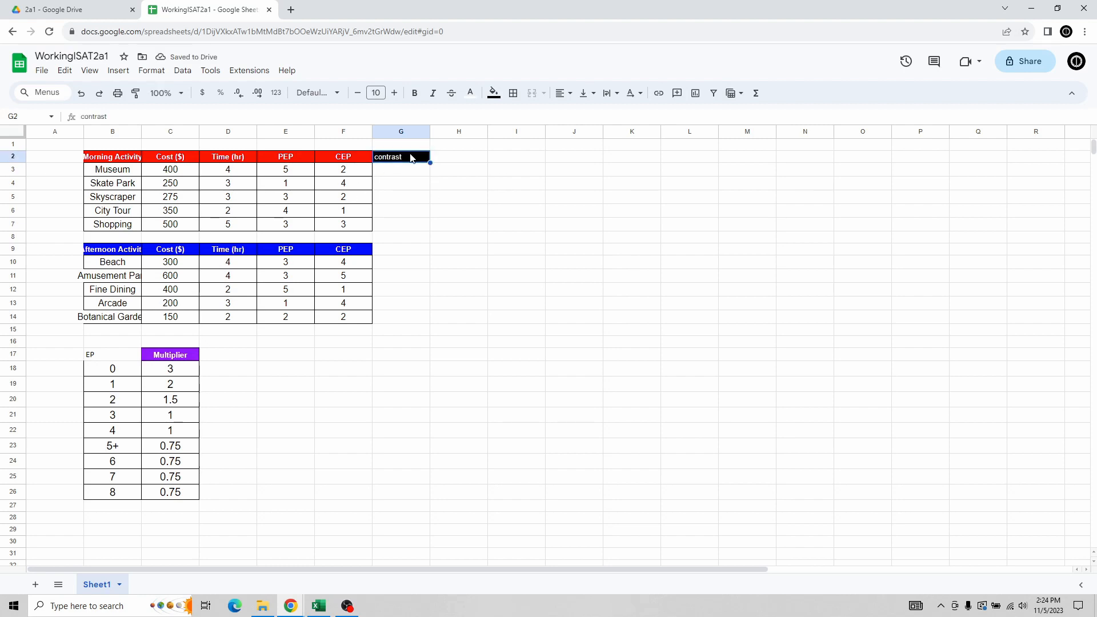
key("Delete")
left_click(493, 92)
left_click(521, 123)
left_click(470, 93)
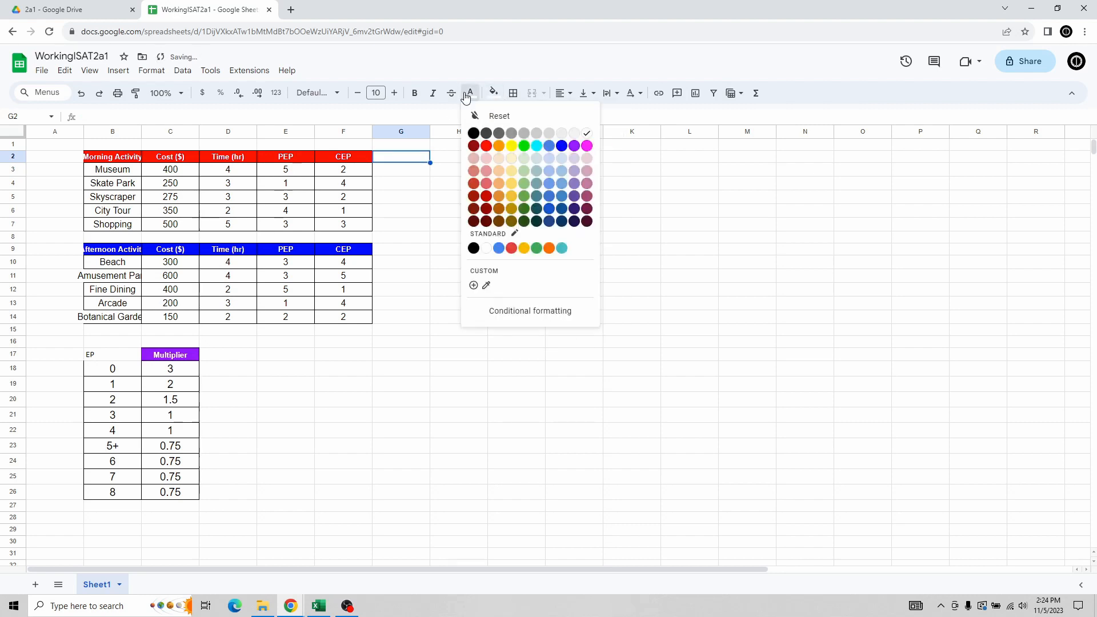
left_click(499, 115)
left_click(438, 213)
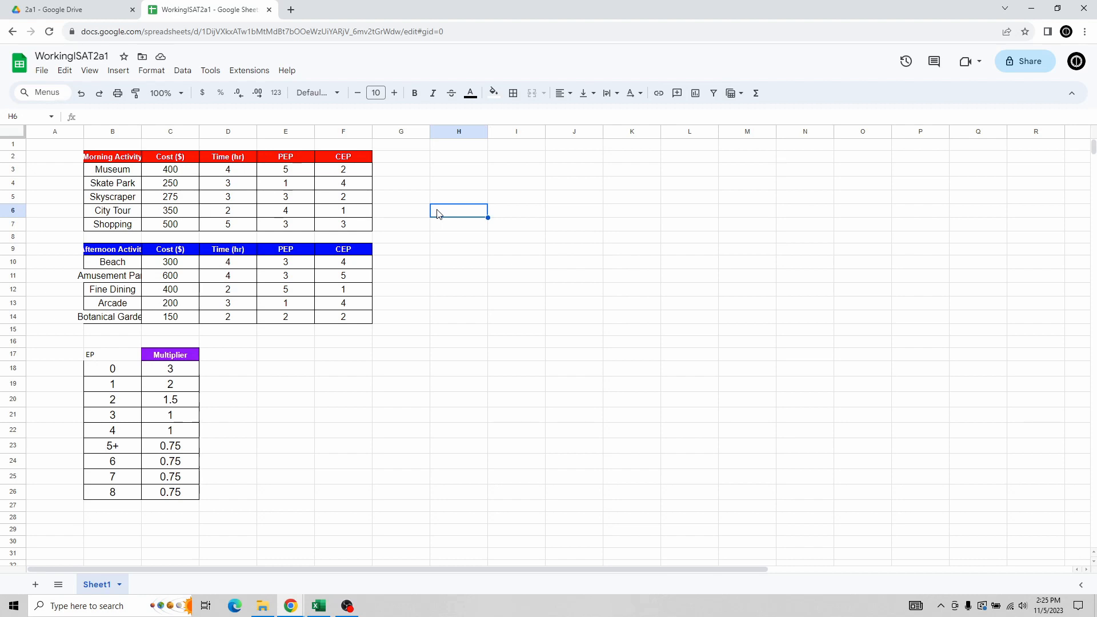
Format the EP header in B17 with a purple fill and bold, centred white text to match the Multiplier header.
left_click(113, 355)
left_click(491, 93)
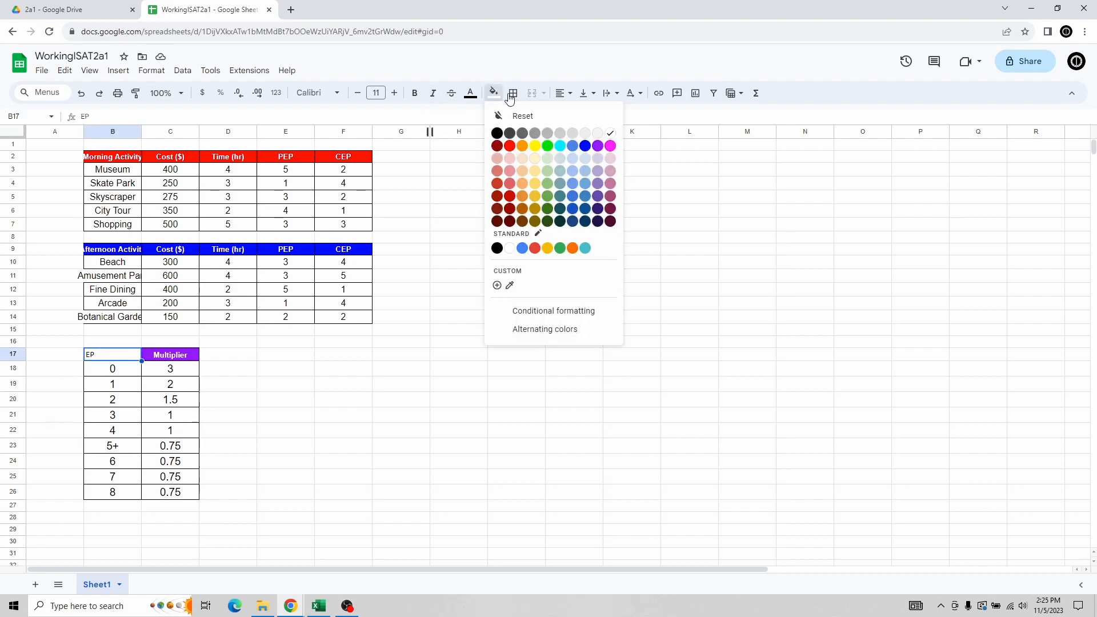
left_click(600, 150)
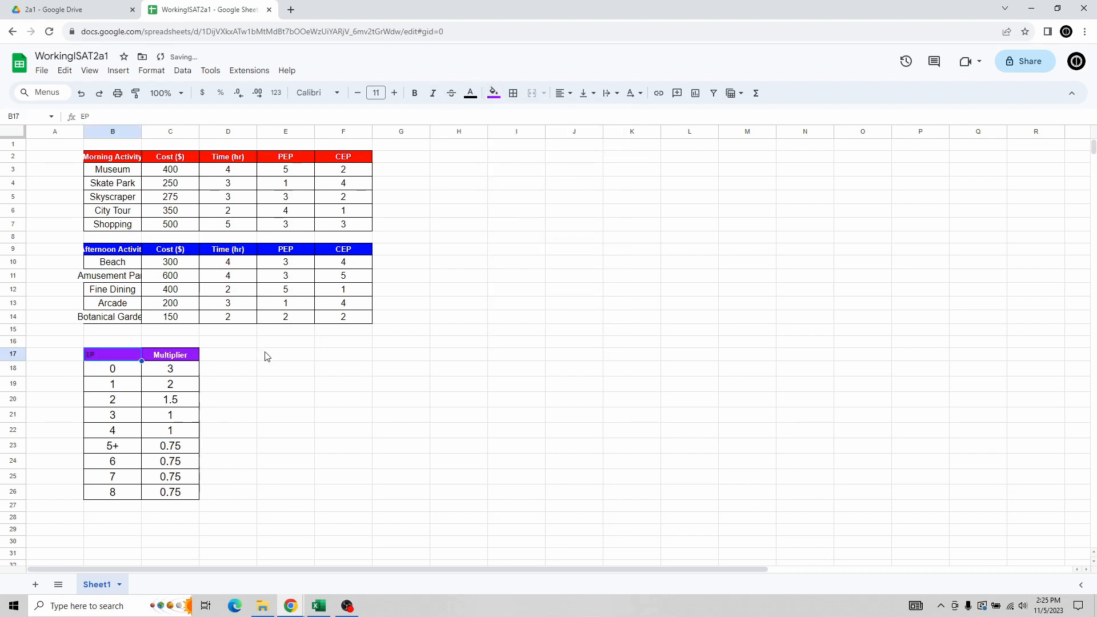
left_click(471, 94)
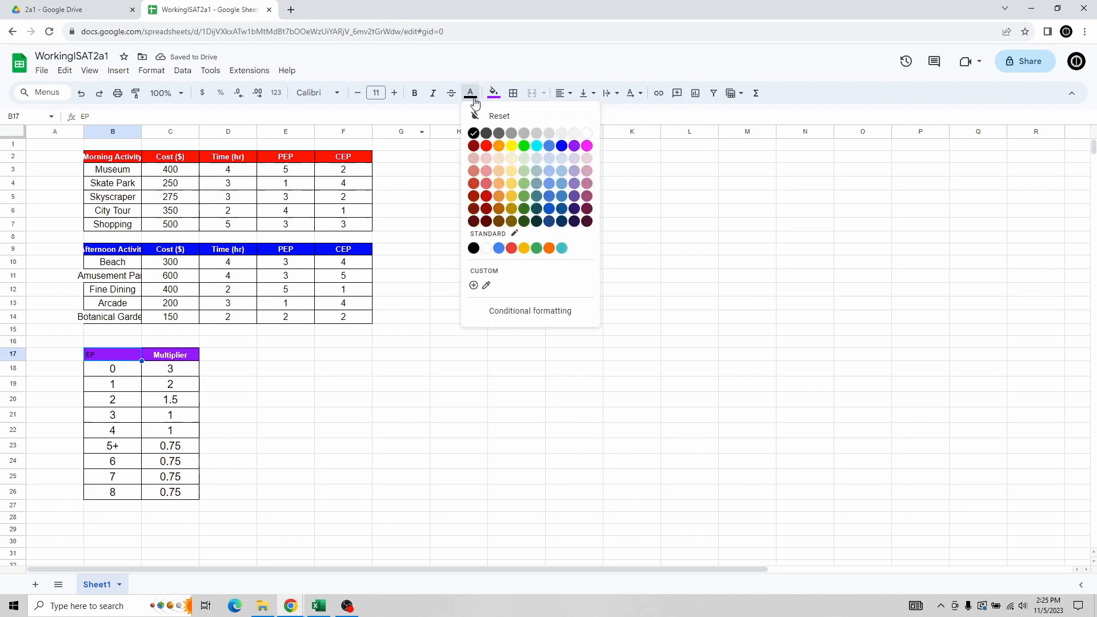
left_click(587, 133)
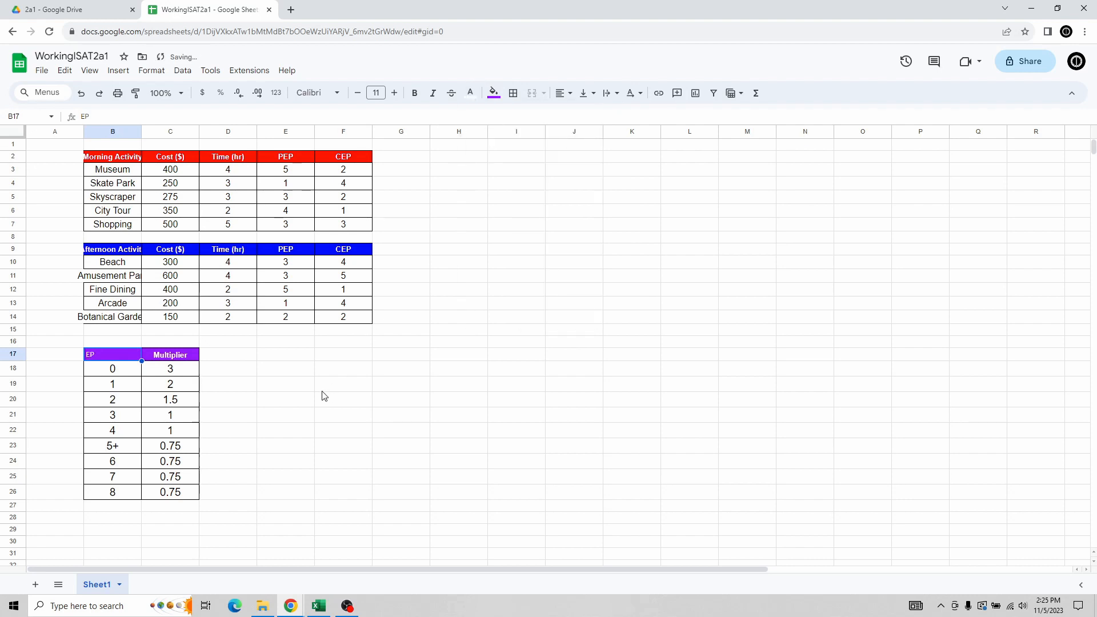
key("ctrl+b")
left_click(565, 94)
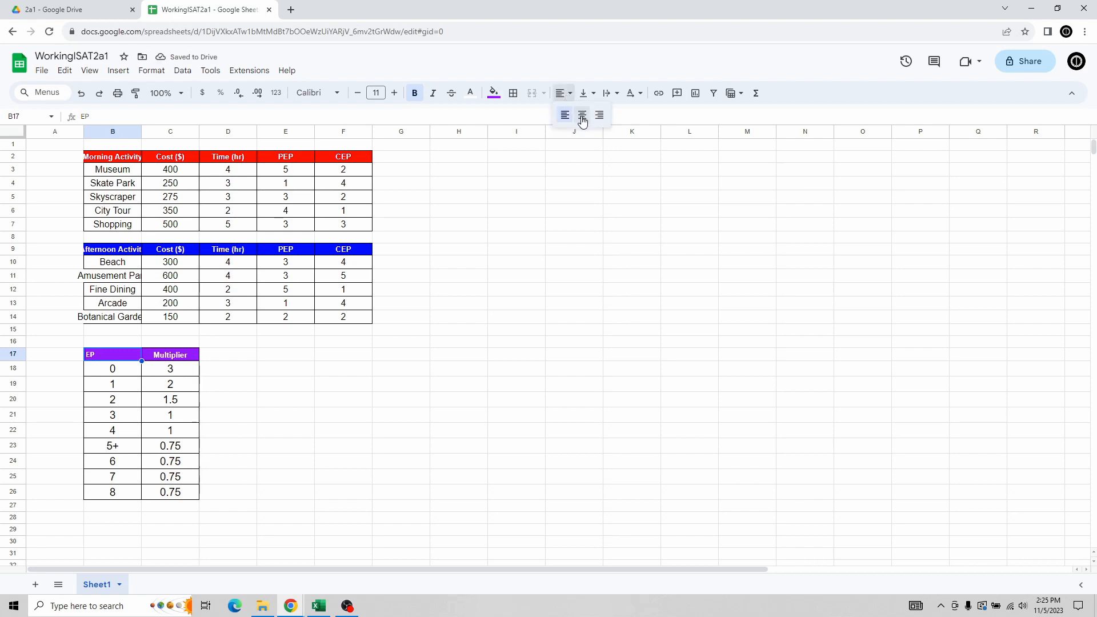
left_click(582, 115)
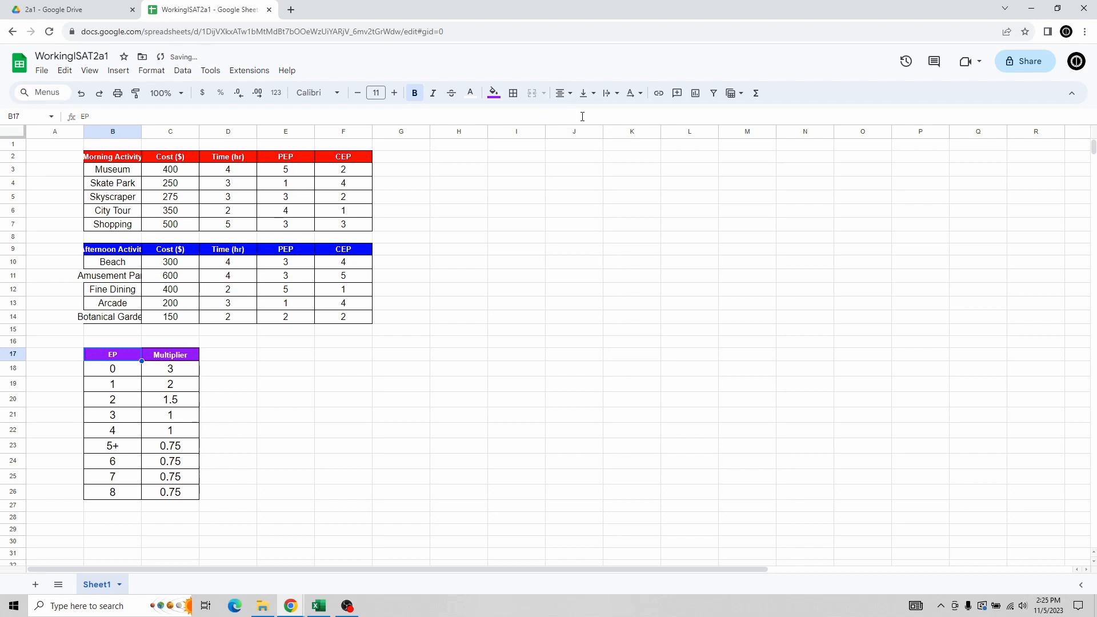
left_click(241, 361)
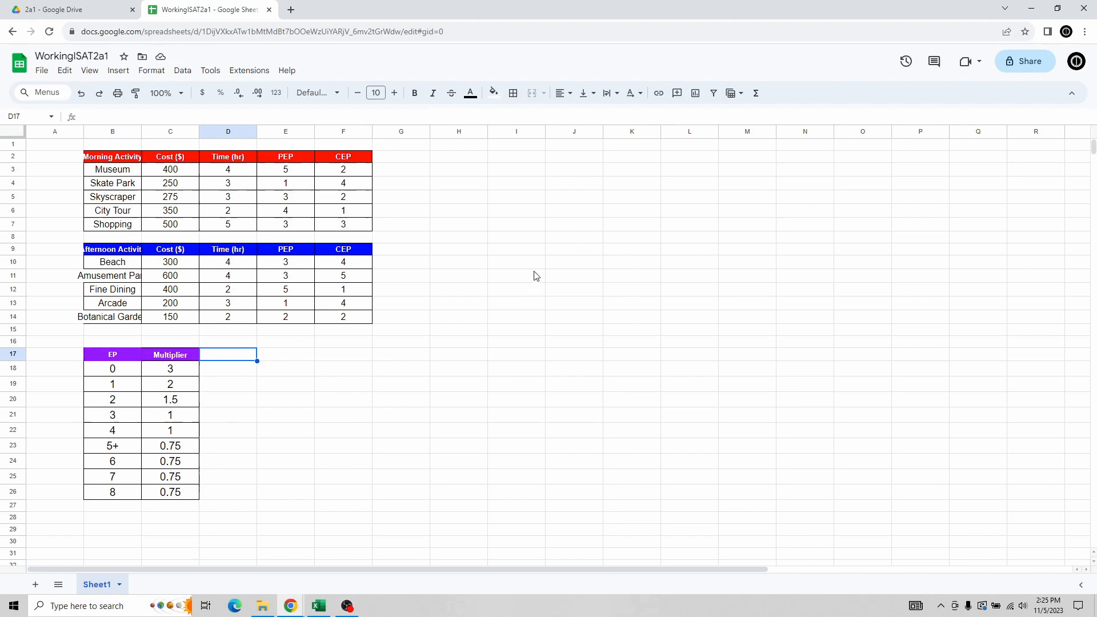
Enter "combos" in cell I2 as the heading for the activity combinations.
left_click(511, 159)
type("comb")
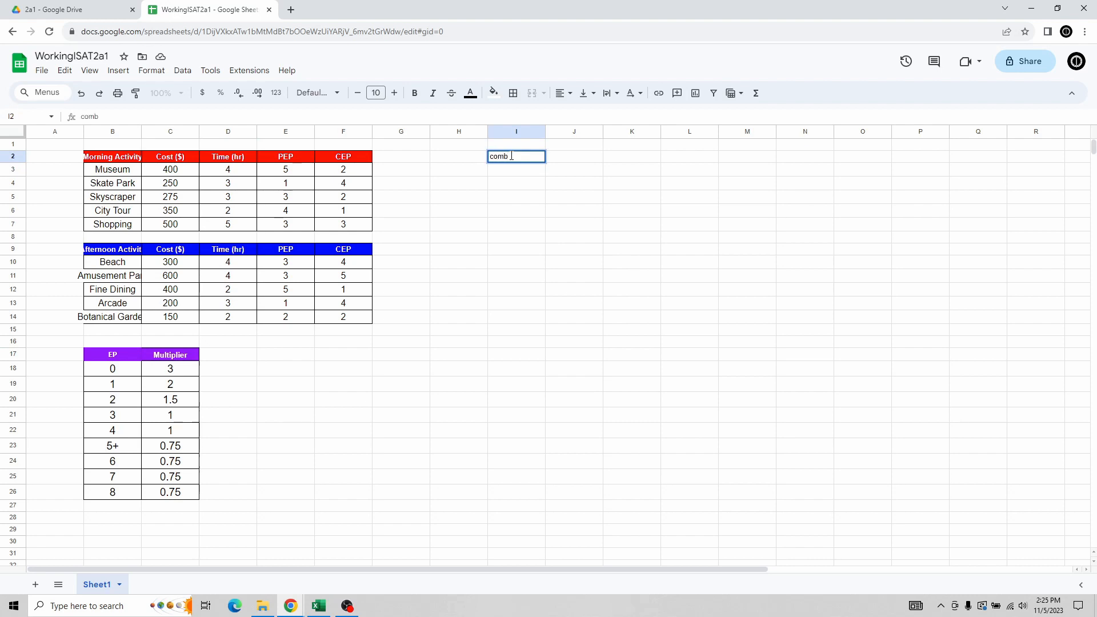
type("os")
key("Return")
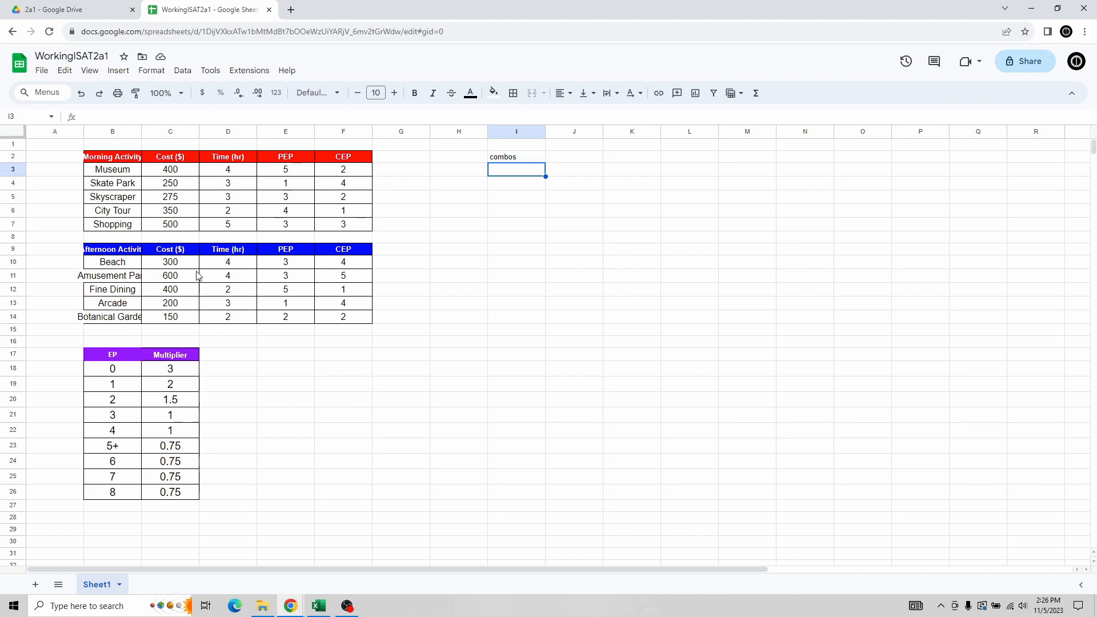
left_click(125, 266)
left_click_drag(270, 318, 347, 320)
left_click(477, 251)
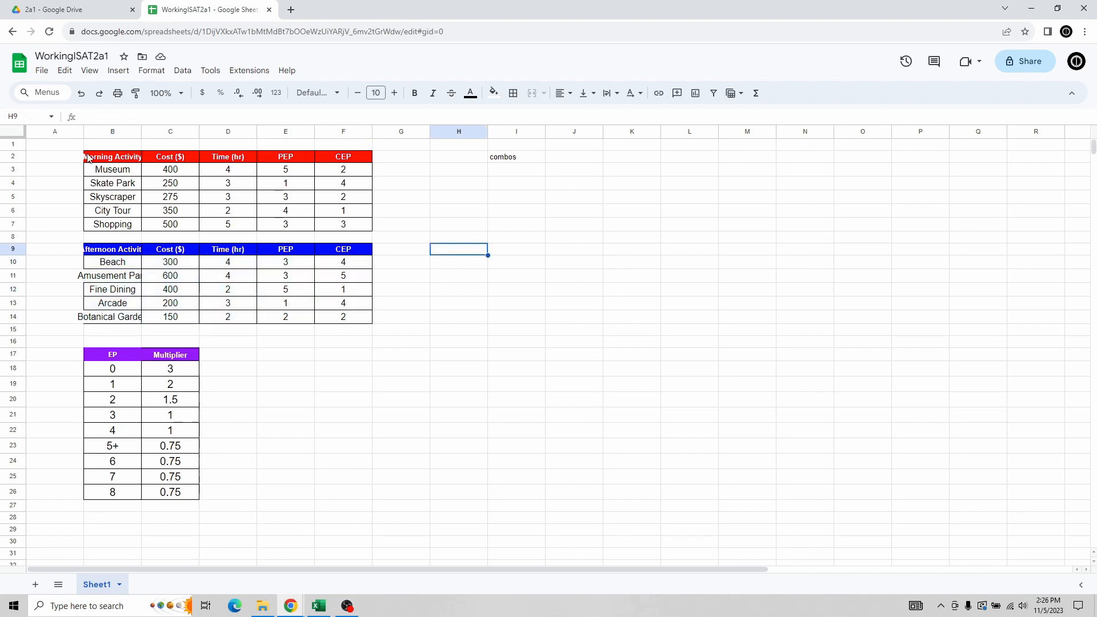
Copy the Museum row with its cost, time, PEP and CEP values to I3:M3 under the combos heading.
left_click_drag(115, 170, 343, 174)
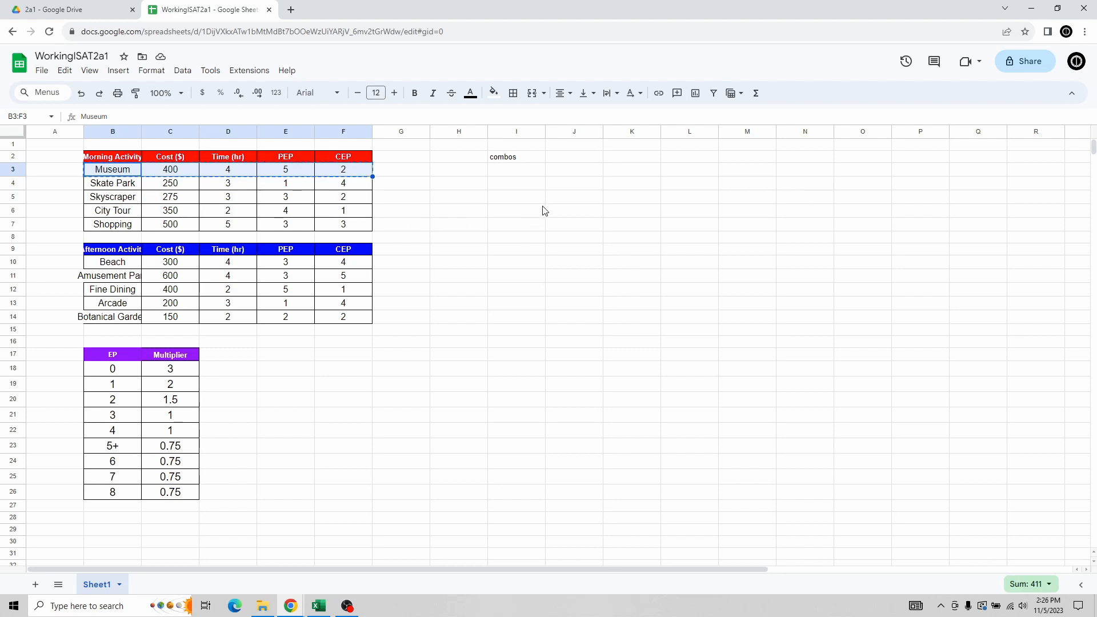
key("ctrl+c")
left_click(531, 174)
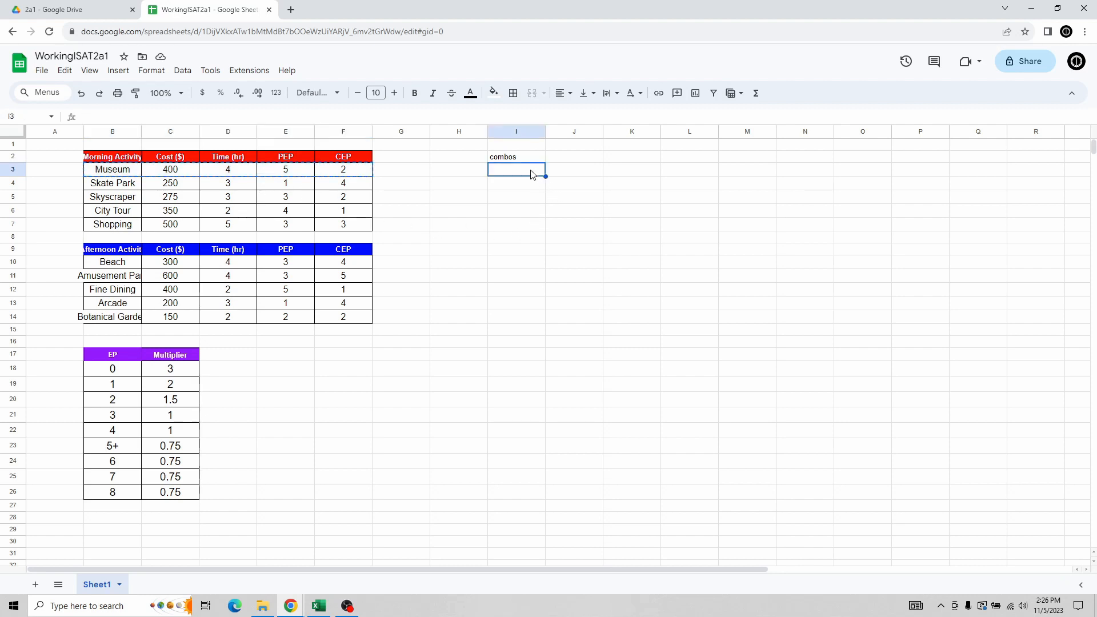
key("ctrl+v")
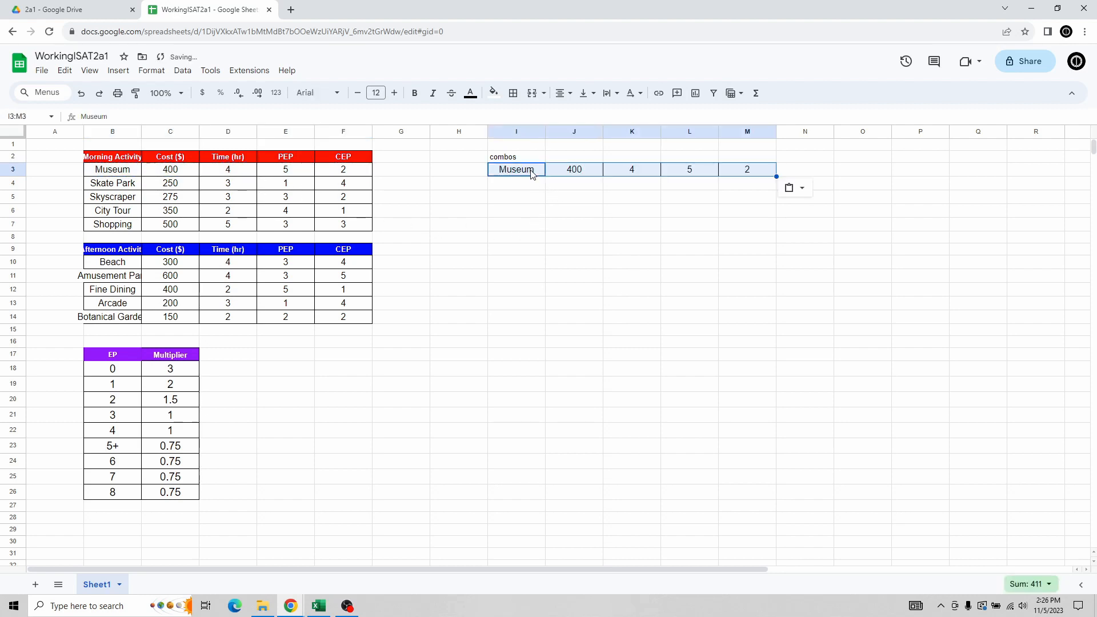
Enter "score" in cell H2 as the heading beside combos.
left_click(467, 160)
type("score")
key("Return")
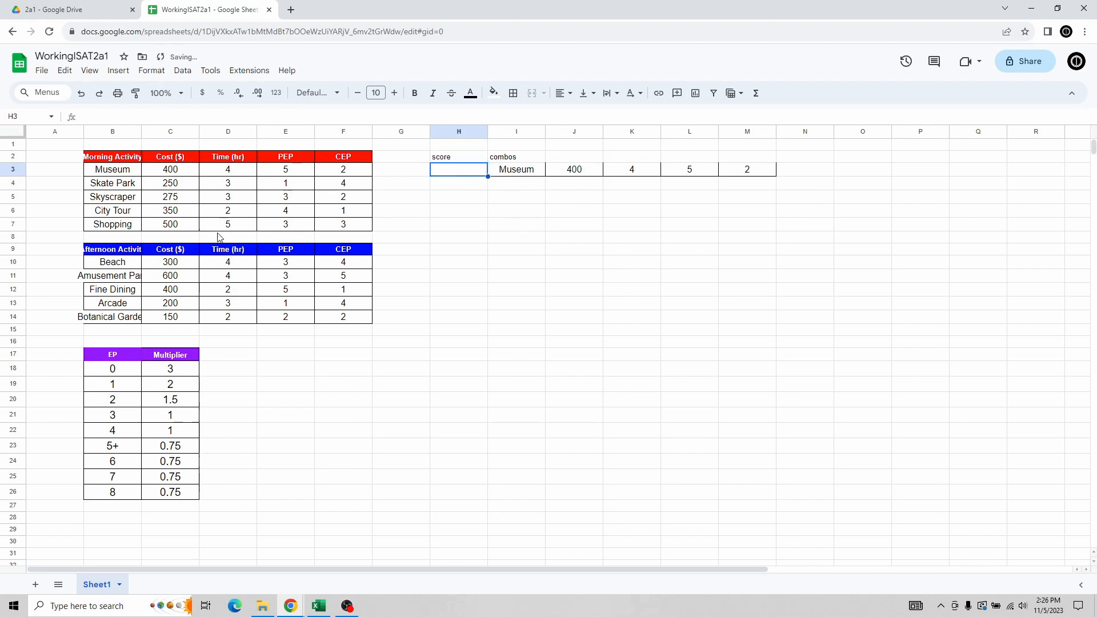
Copy the Beach row with its cost, time, PEP and CEP values to N3:R3 beside the Museum entry.
left_click_drag(124, 263, 351, 264)
key("ctrl+c")
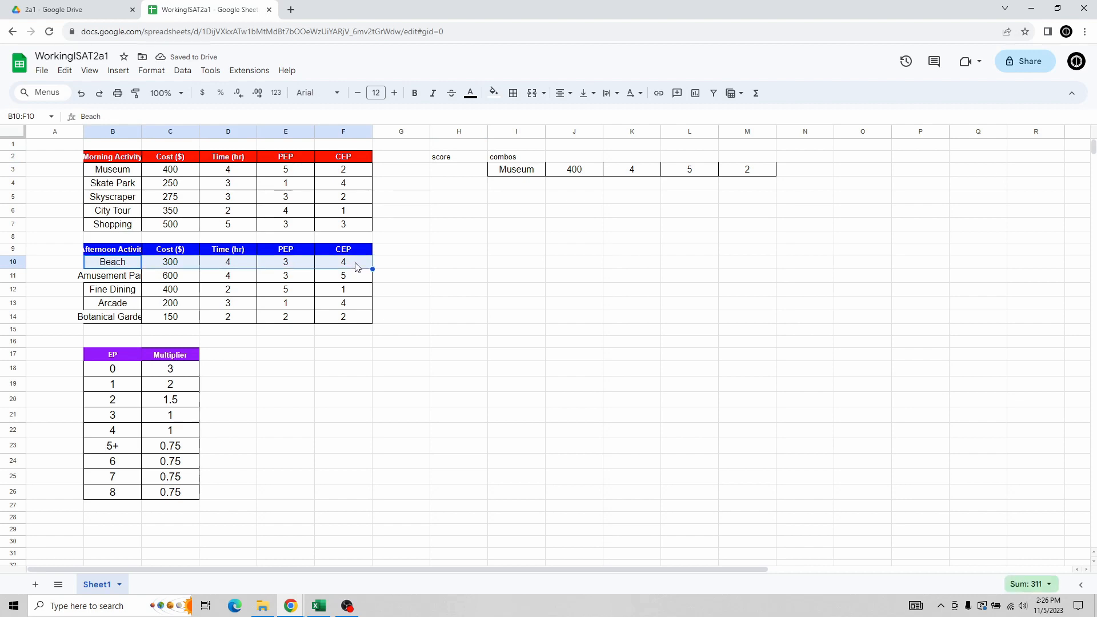
left_click(799, 171)
key("ctrl+v")
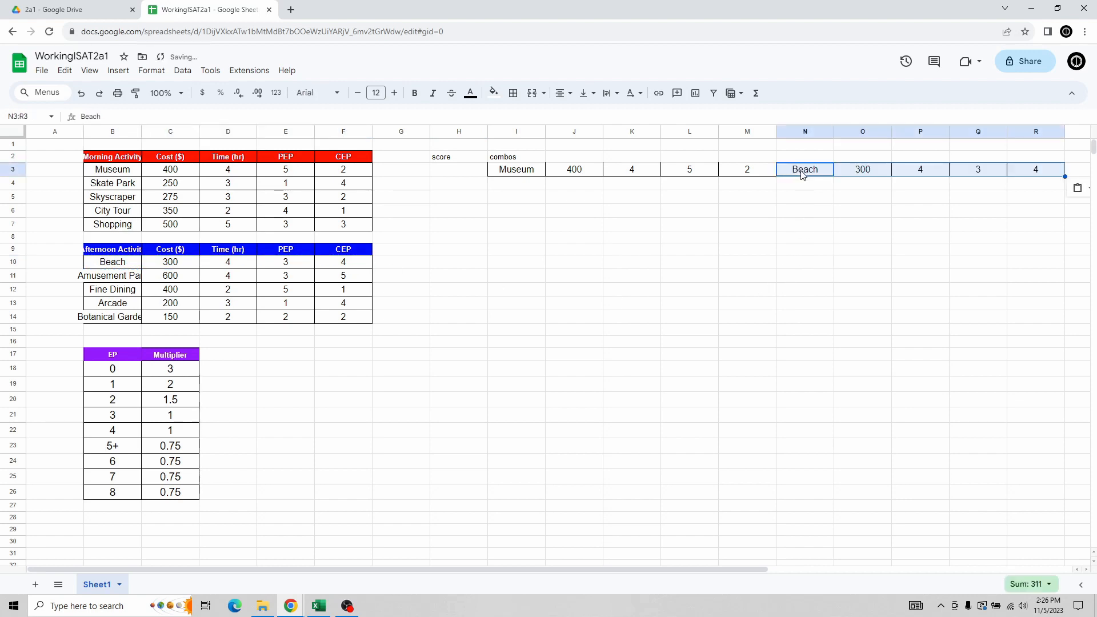
Copy the red Cost, Time, PEP and CEP headers from the morning table to J2:M2 above the Museum values.
left_click_drag(170, 156, 334, 159)
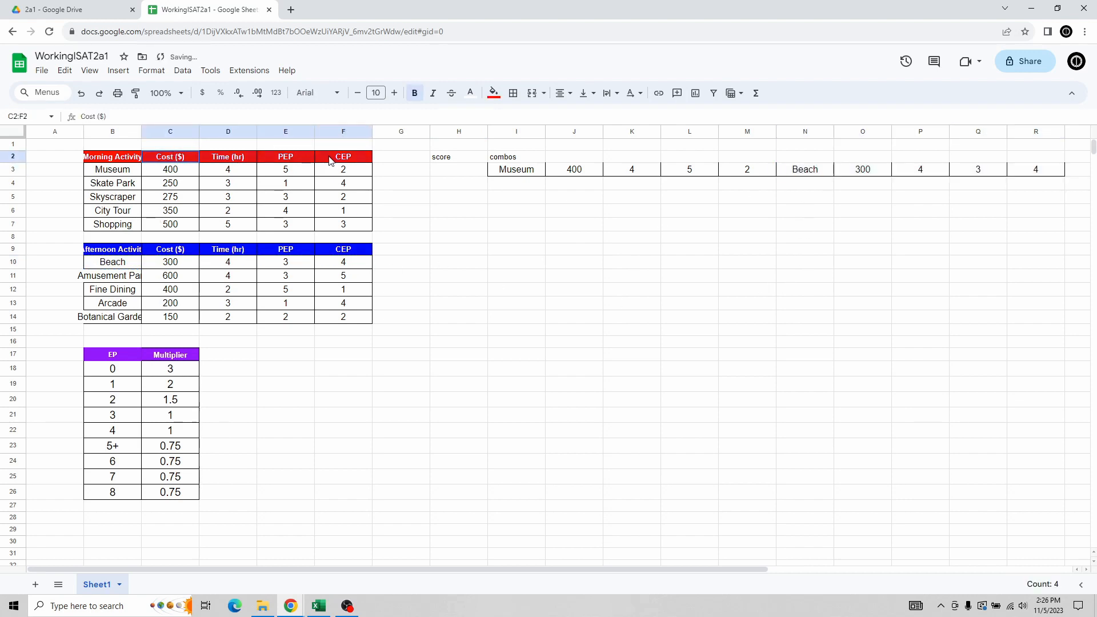
key("ctrl+c")
left_click(573, 158)
key("ctrl+v")
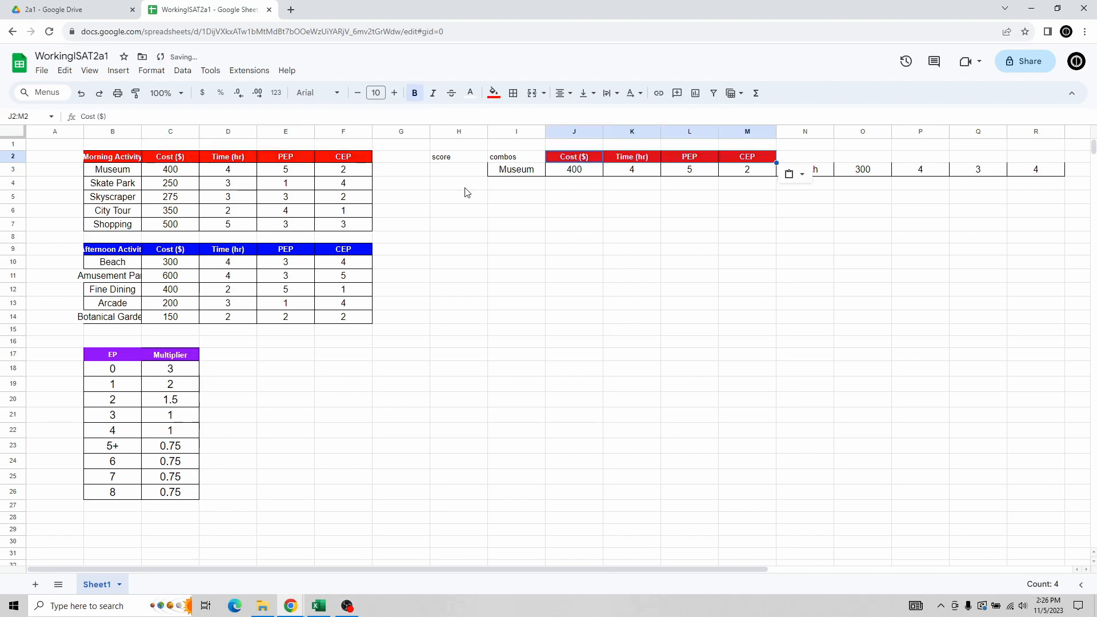
Copy the blue Cost, Time, PEP and CEP headers from the afternoon table to O2:R2.
left_click_drag(167, 254, 348, 251)
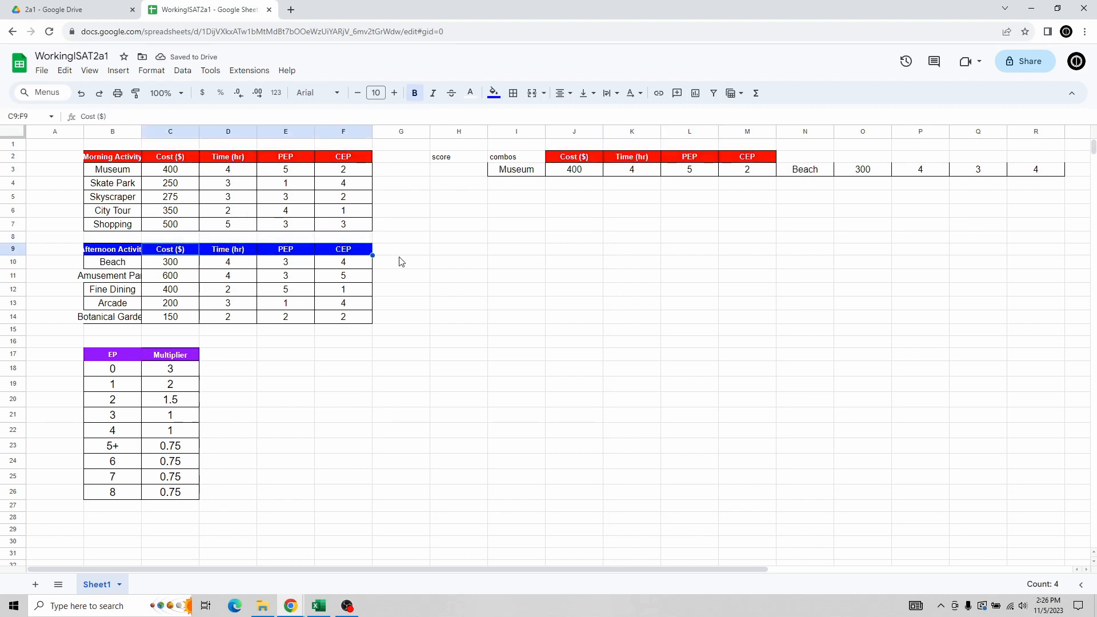
key("ctrl+c")
left_click(808, 159)
left_click(853, 160)
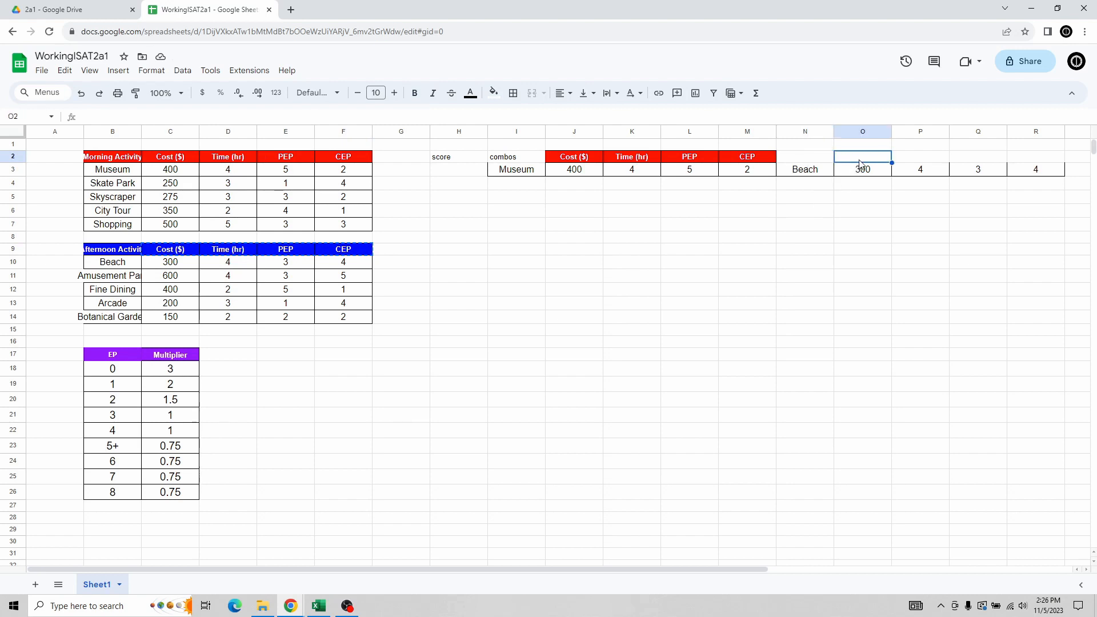
key("ctrl+v")
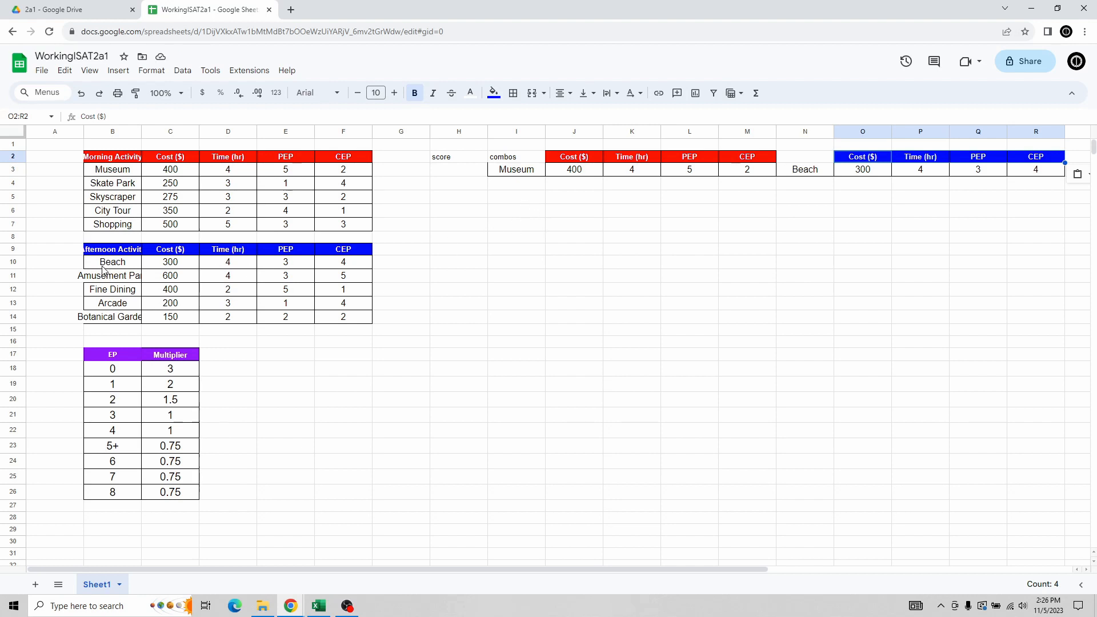
Copy all five afternoon activity rows, Beach through Botanical Garden, from B10:F14 to N3:R7.
left_click_drag(103, 266, 352, 319)
key("ctrl+c")
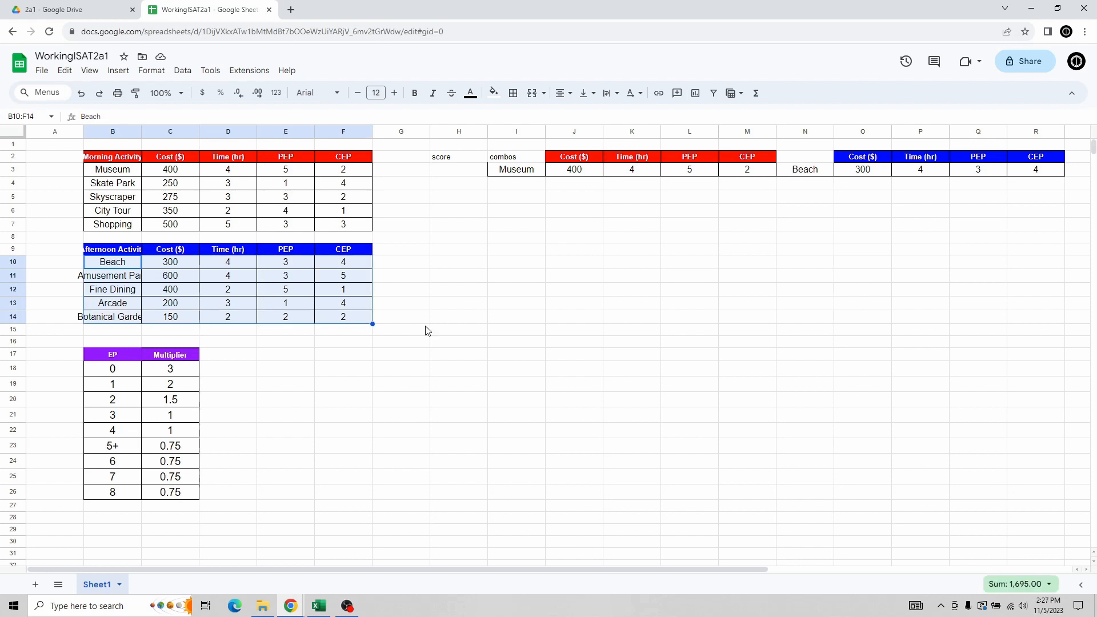
left_click(810, 172)
key("ctrl+v")
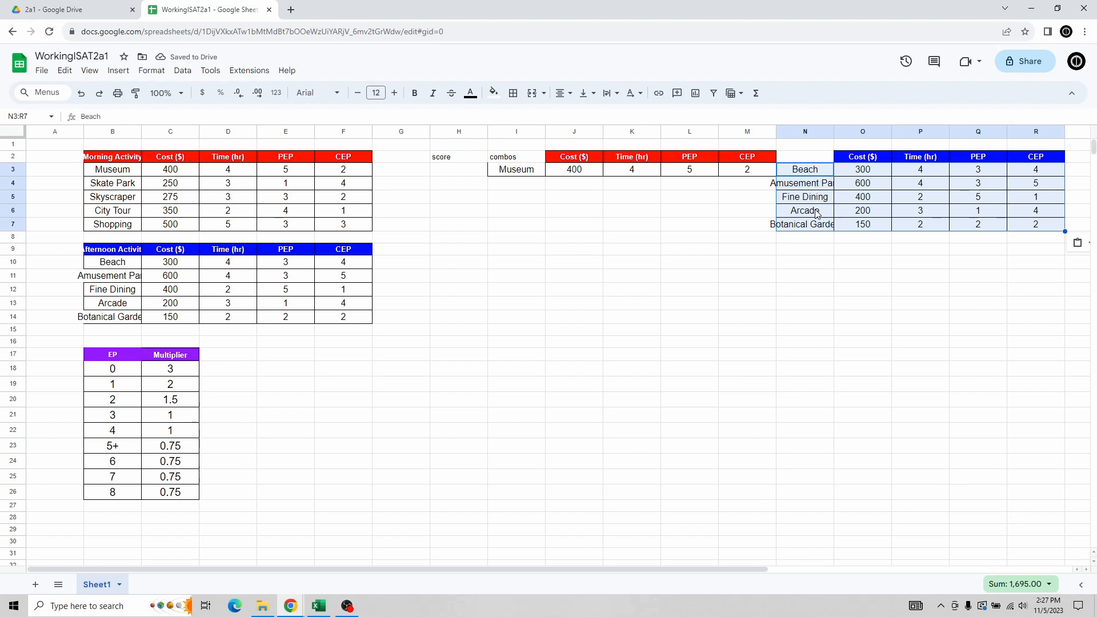
Duplicate the Museum row from I3:M3 into I4:M7 so each afternoon activity is paired with it.
left_click_drag(518, 170, 745, 175)
key("ctrl+c")
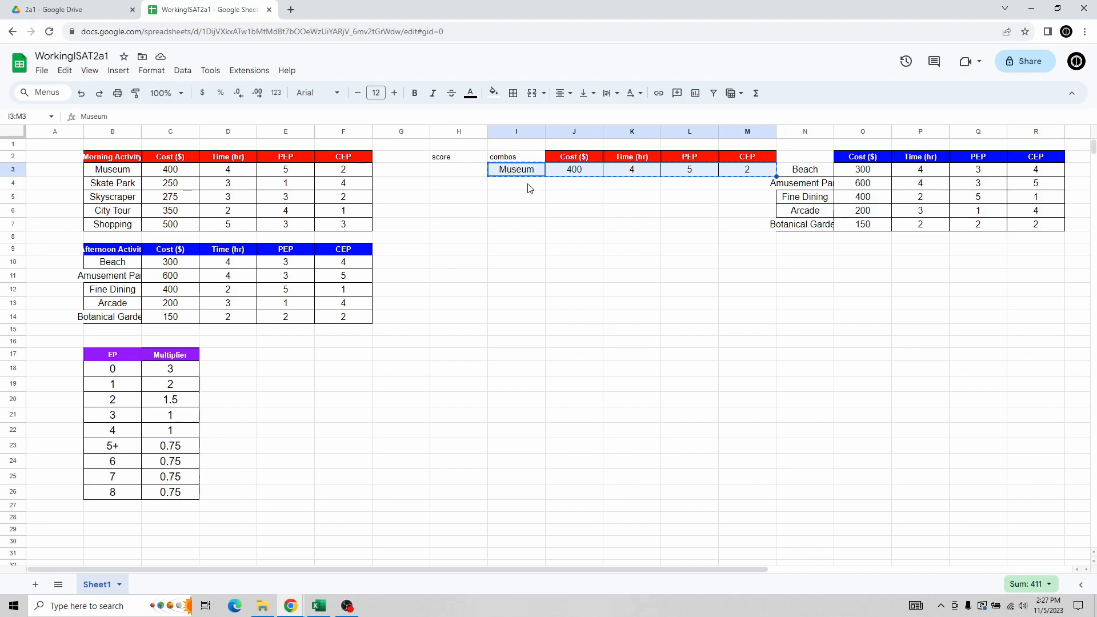
left_click(528, 184)
key("ctrl+v")
left_click_drag(524, 200, 754, 233)
key("ctrl+v")
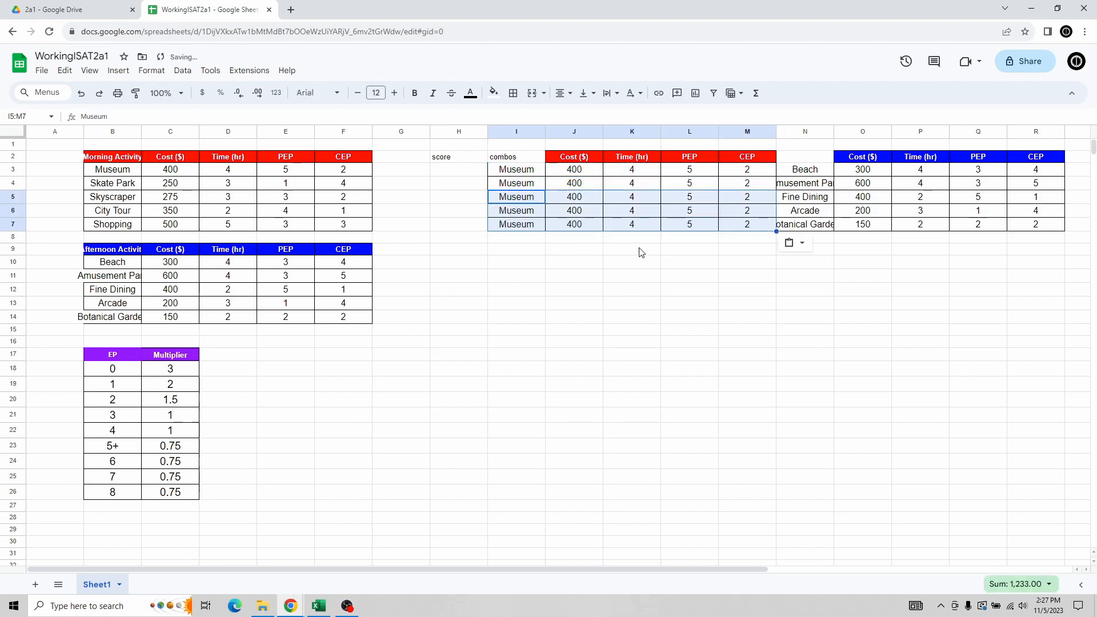
left_click(638, 252)
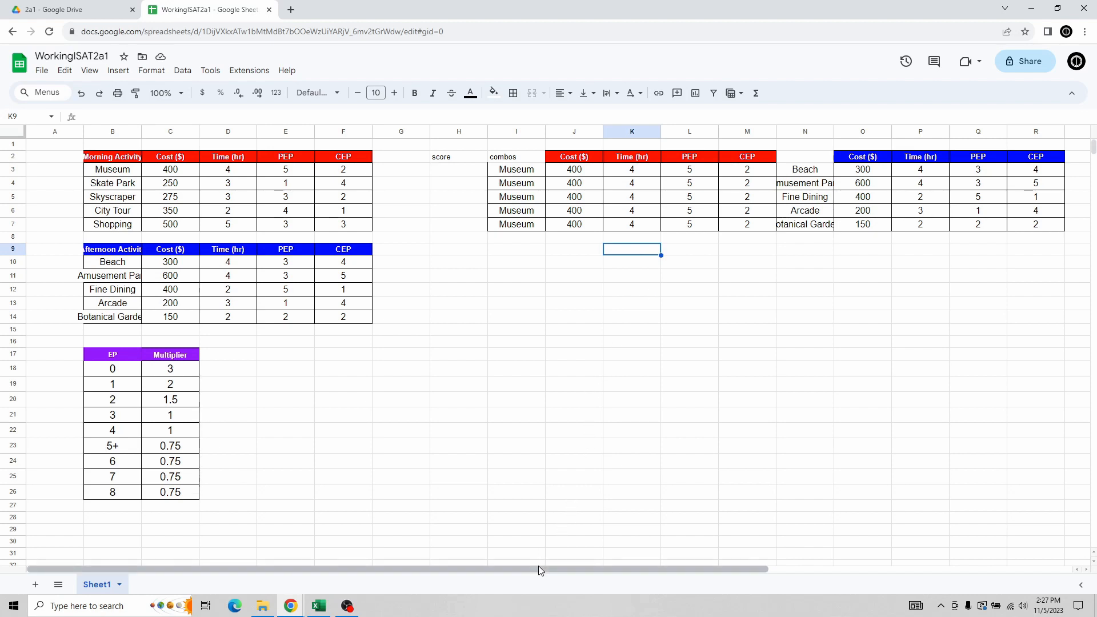
Narrow column S and fill it black as a divider after the combinations.
left_click_drag(538, 568, 757, 575)
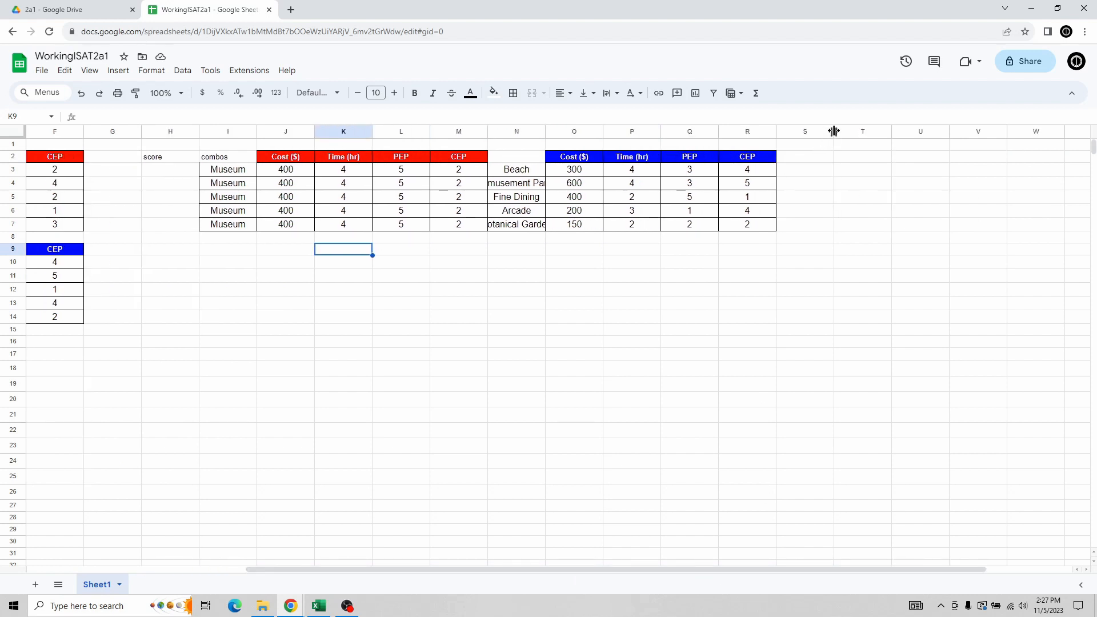
left_click_drag(834, 131, 797, 132)
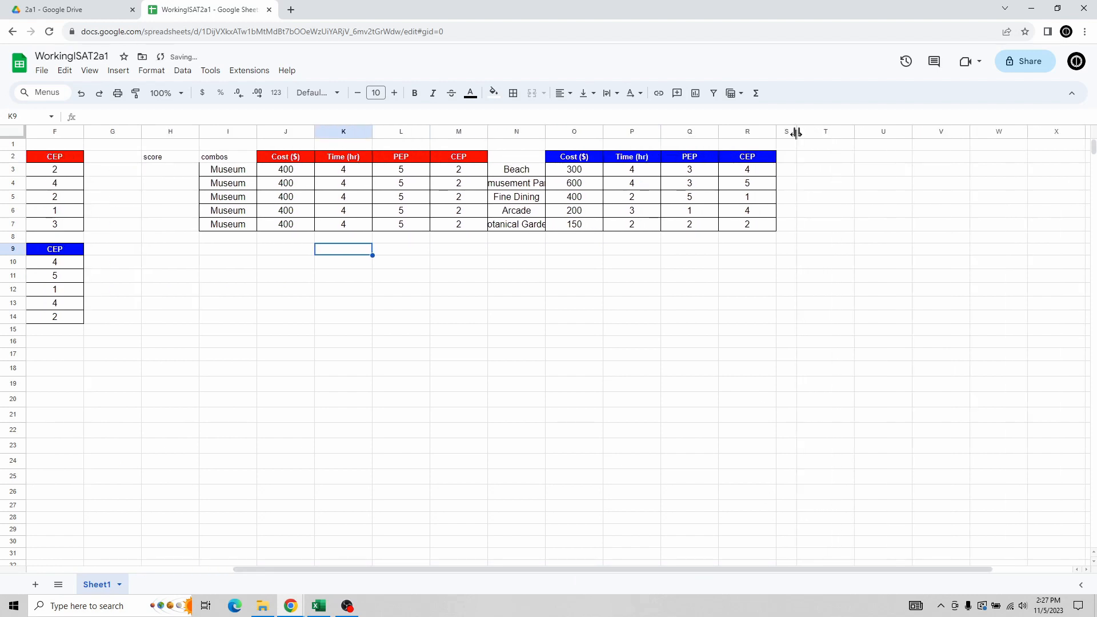
left_click(787, 134)
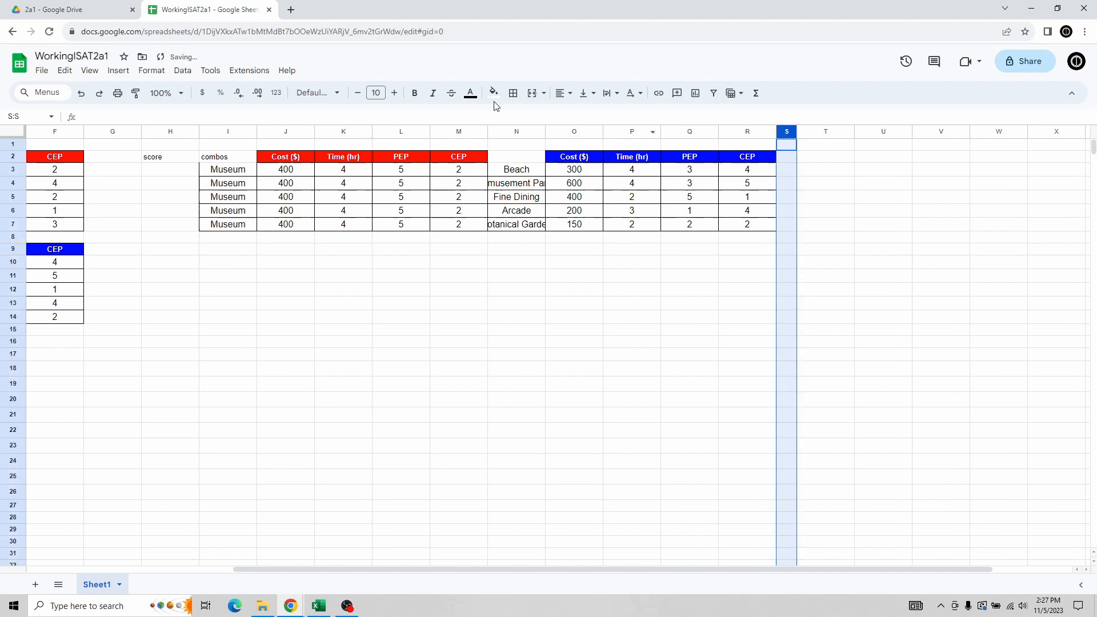
left_click(494, 93)
left_click(497, 133)
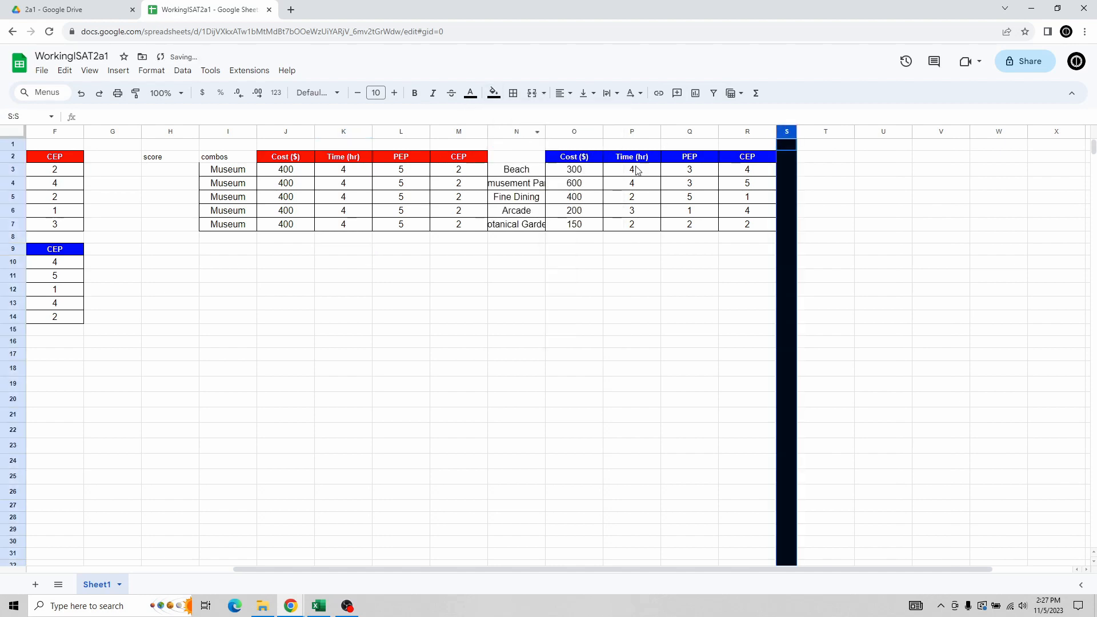
left_click_drag(797, 132, 793, 132)
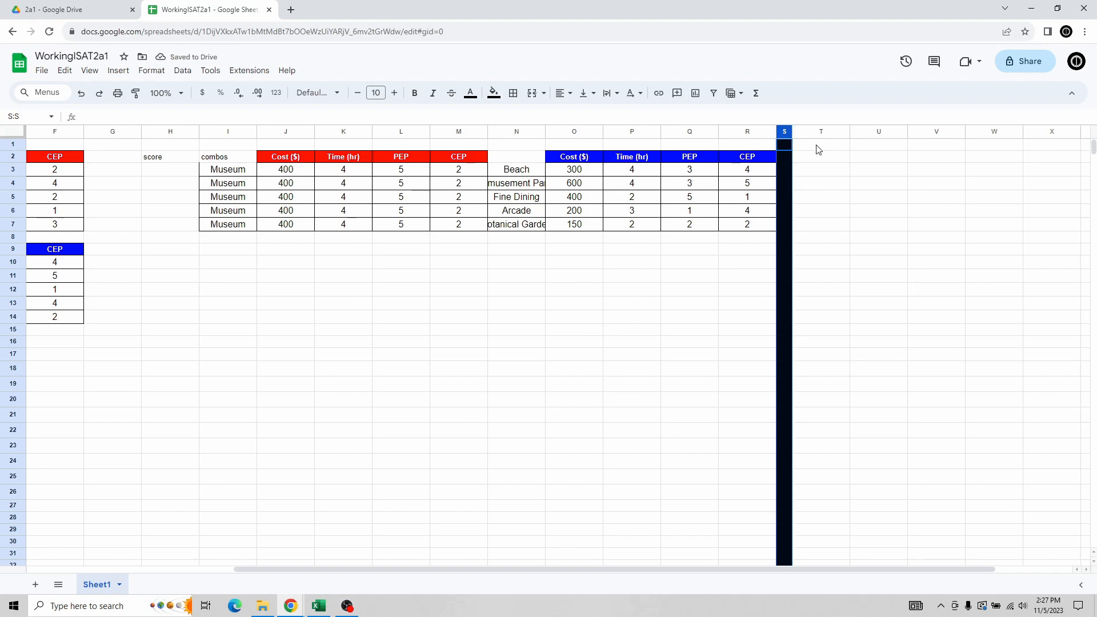
Enter "total time" in cell T2 as a column heading.
left_click(817, 160)
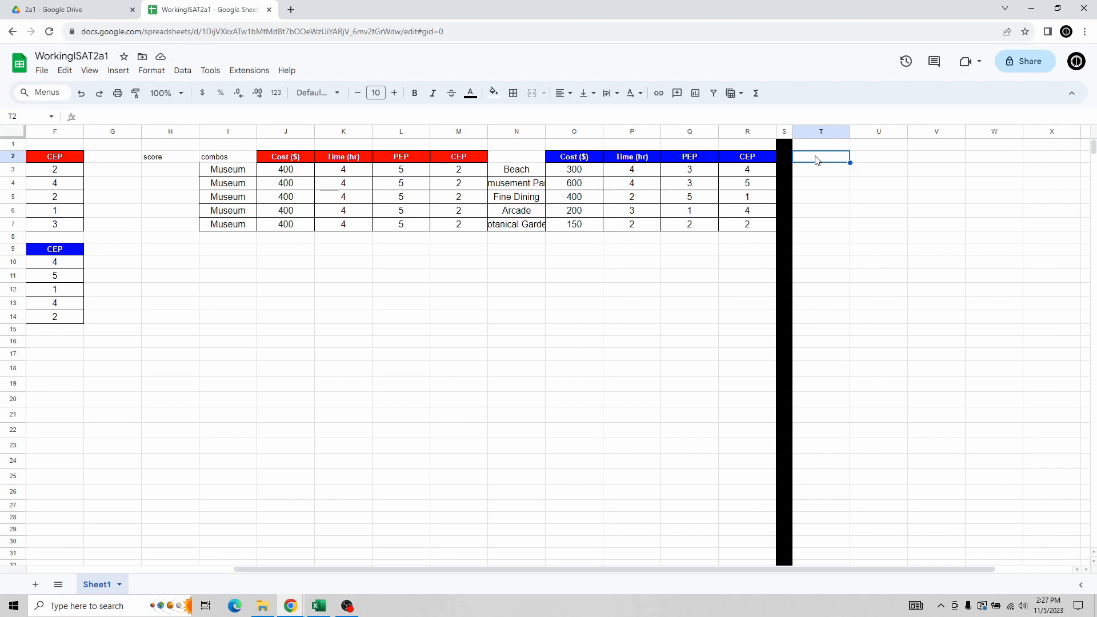
type("total time")
key("Return")
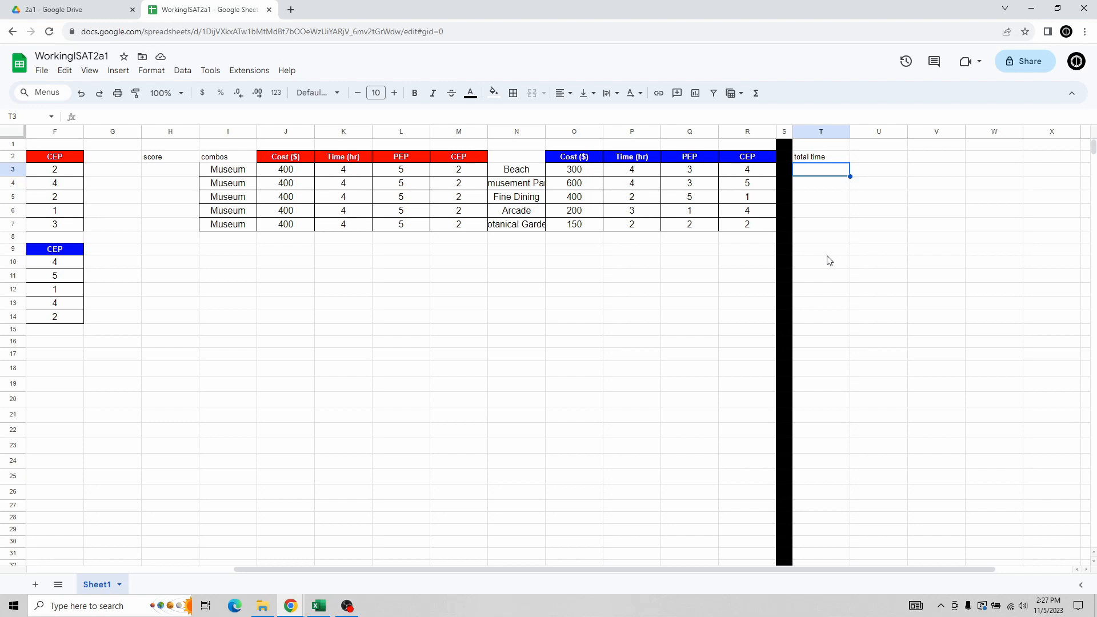
Enter the formula =K3+P3 in T3 to add both activity times, and fill it down to T7.
type("=")
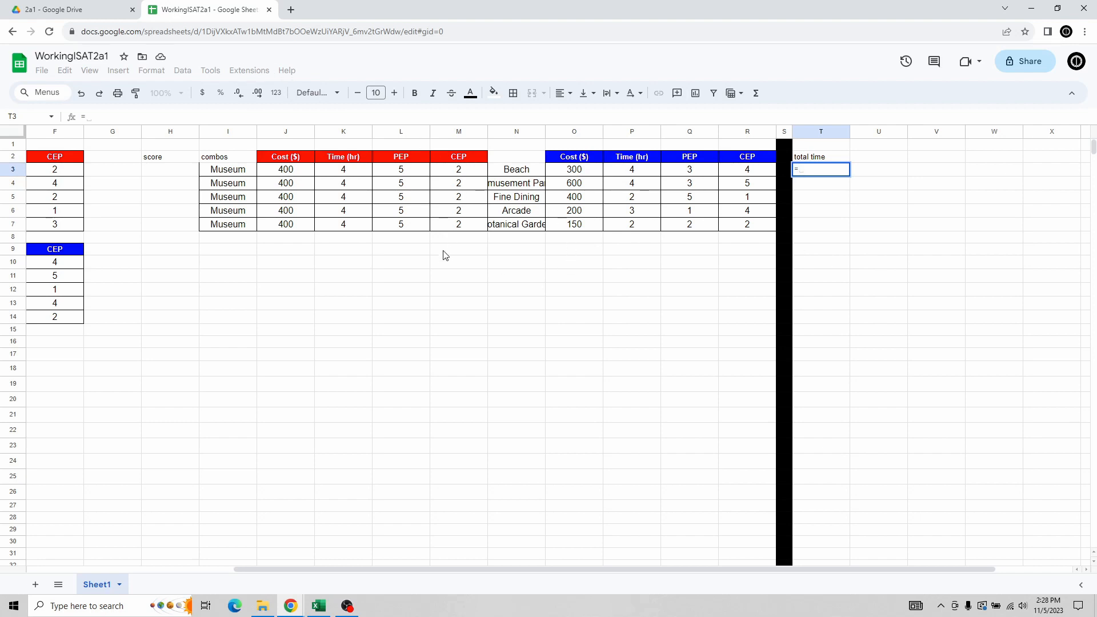
left_click(355, 173)
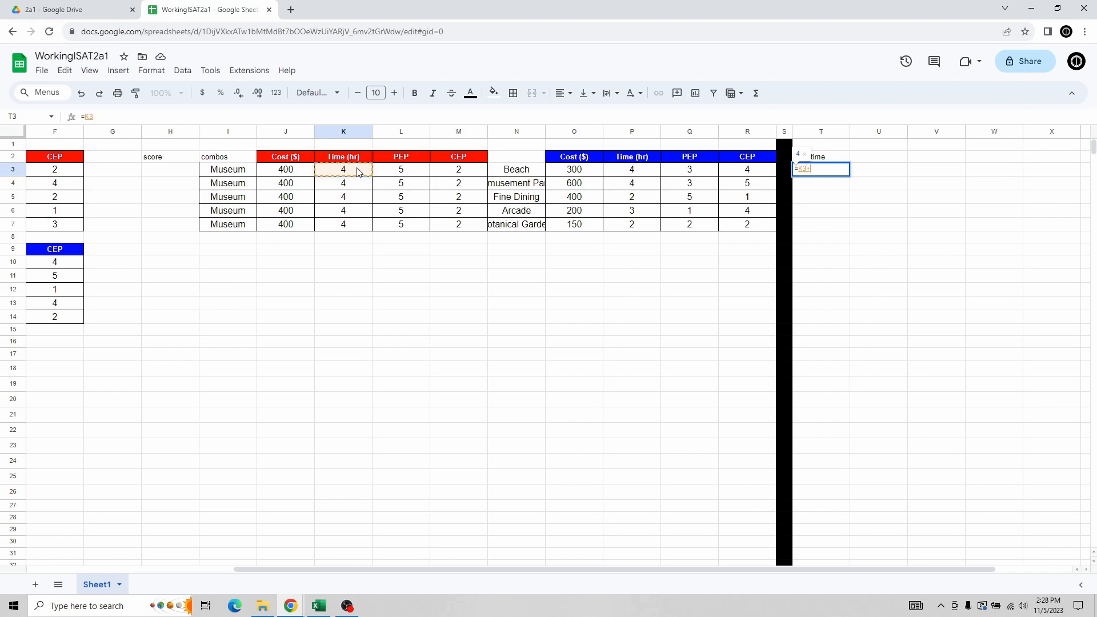
type("+")
left_click(611, 173)
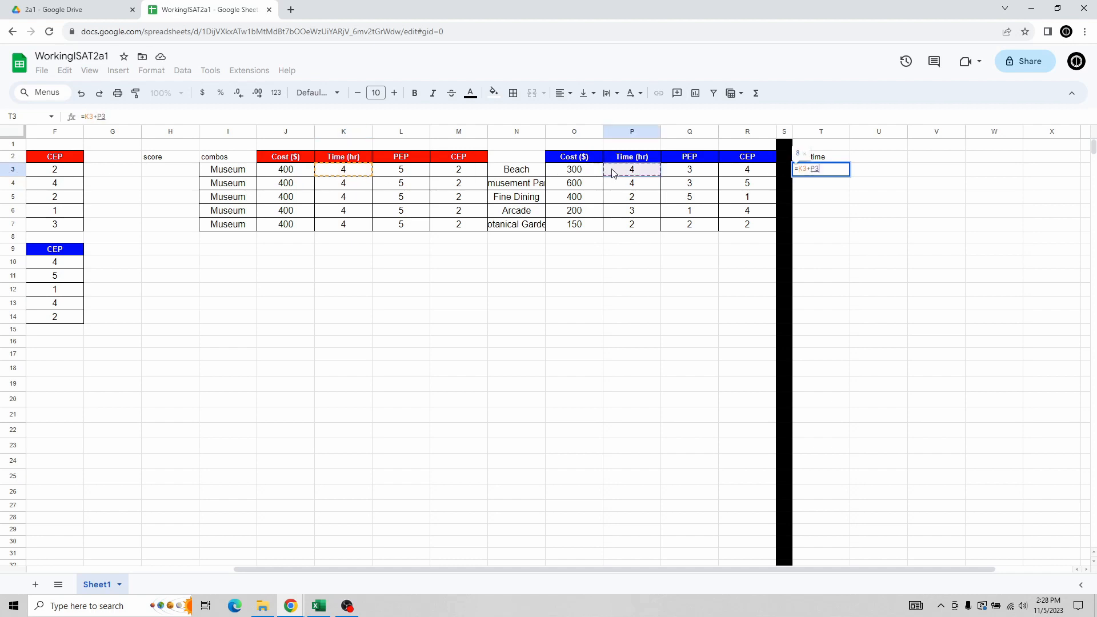
key("Return")
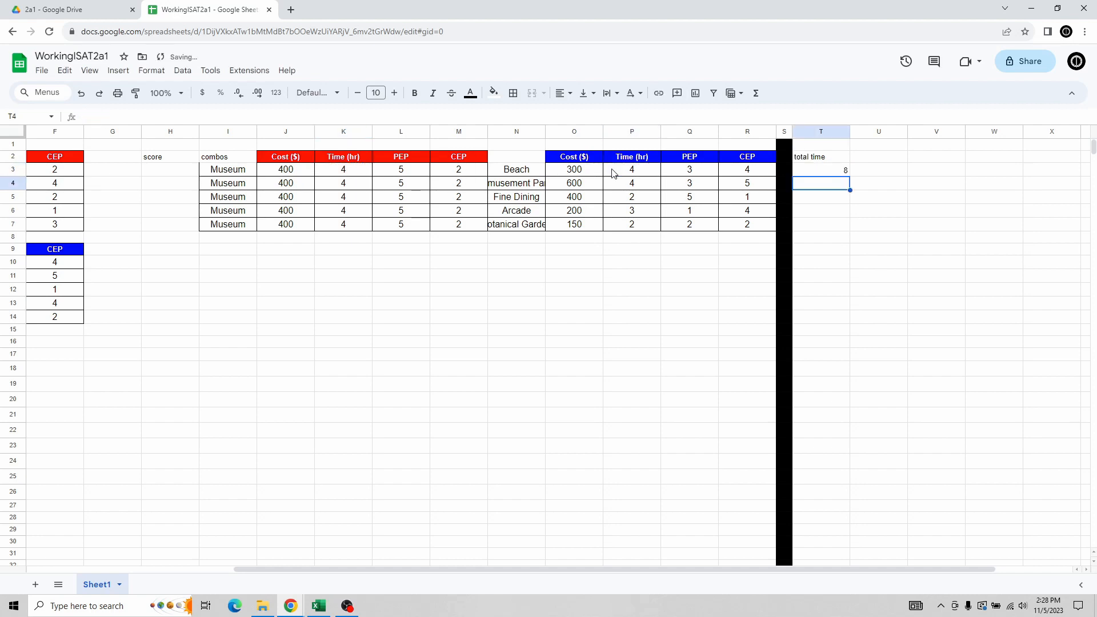
left_click(826, 175)
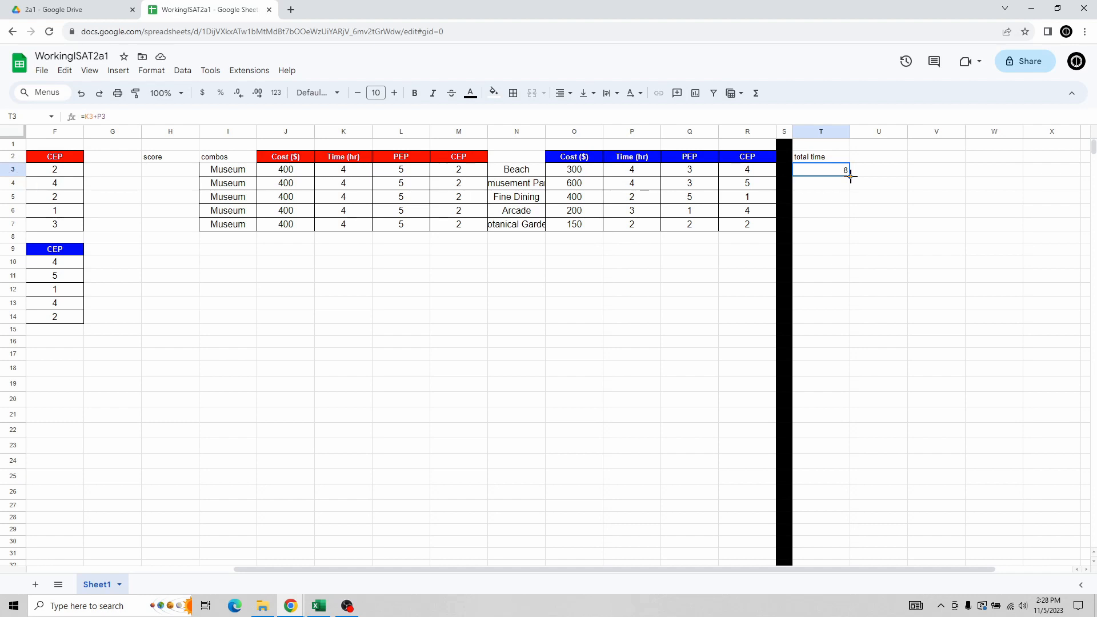
left_click_drag(850, 176, 848, 229)
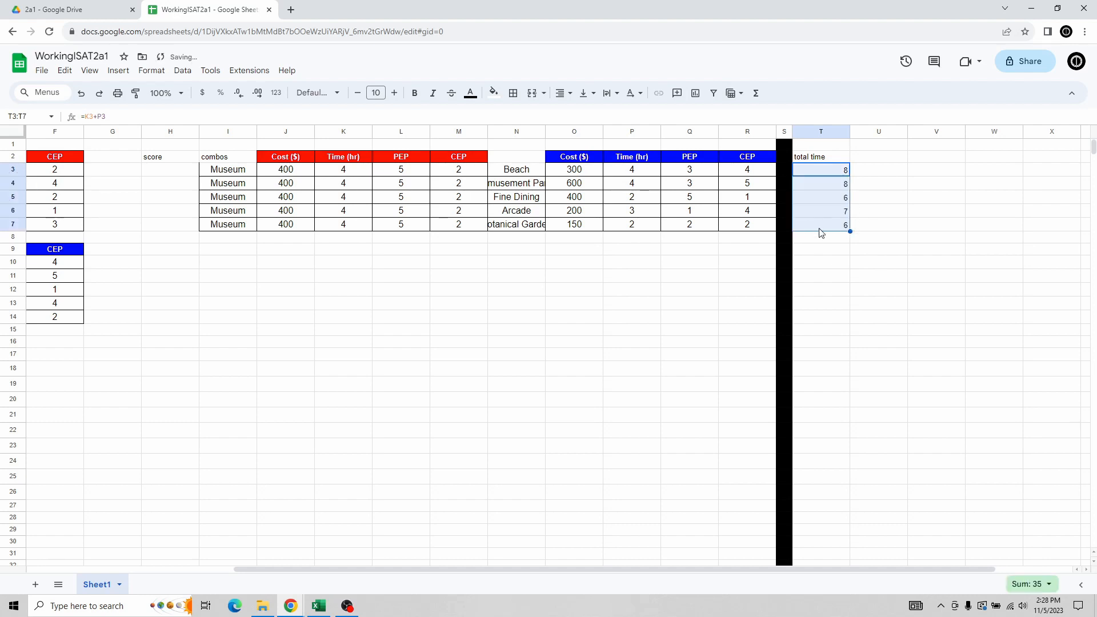
Check the filled total time formulas in T4:T7 against the morning and afternoon time values in their rows.
left_click(825, 183)
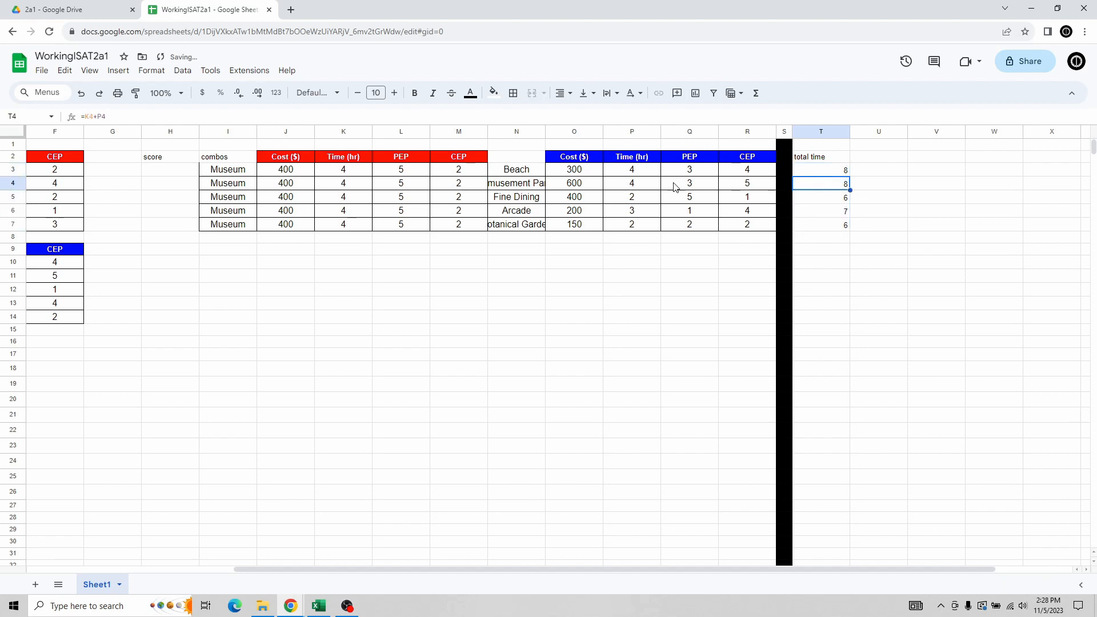
left_click(633, 182)
left_click(350, 183)
left_click(837, 184)
left_click(634, 199)
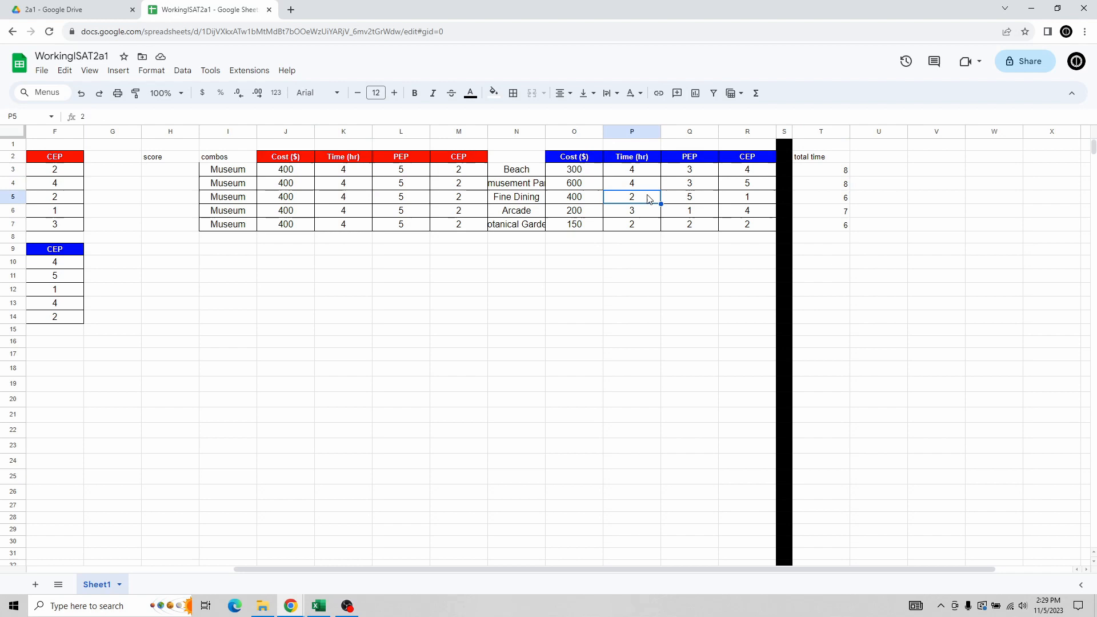
left_click(365, 200)
left_click(835, 200)
left_click(835, 225)
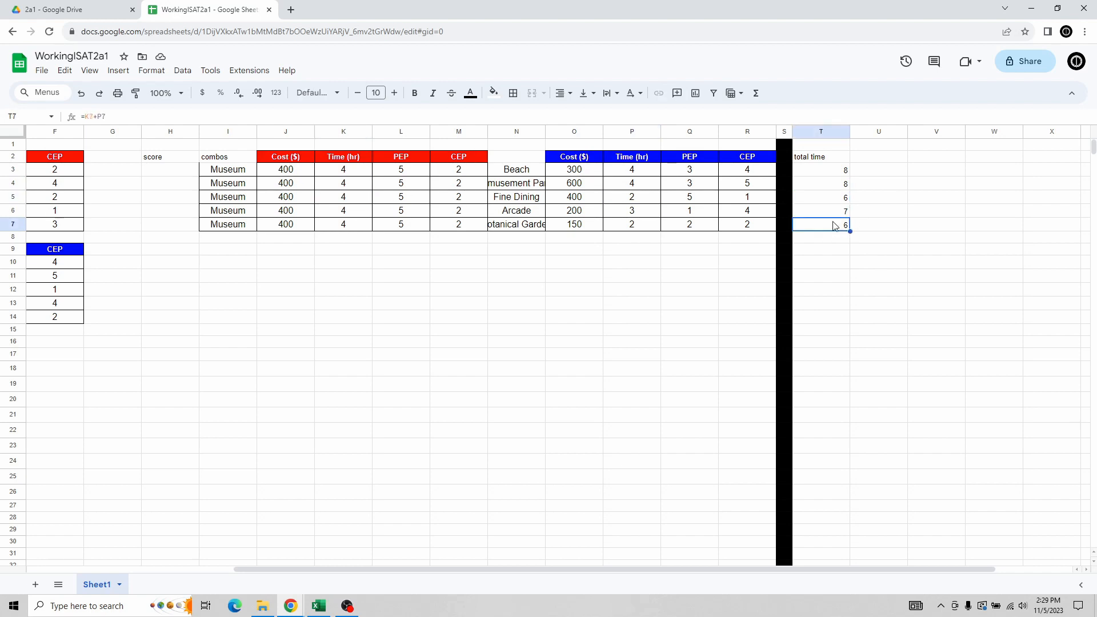
left_click(830, 215)
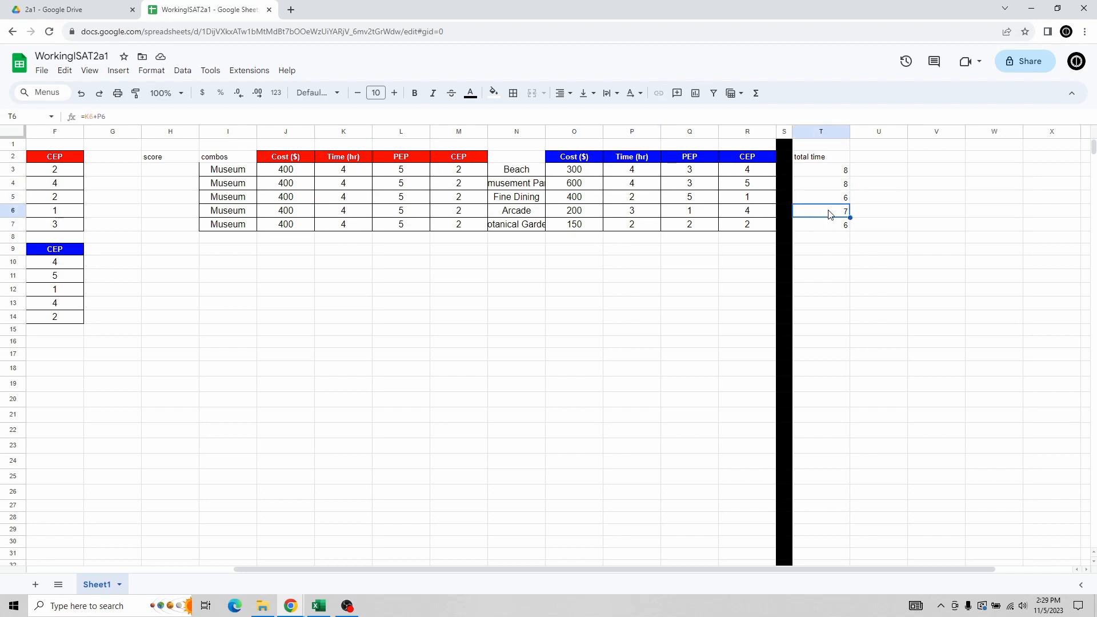
Enter "total cost" in cell U2 as a column heading.
left_click(883, 163)
type("total")
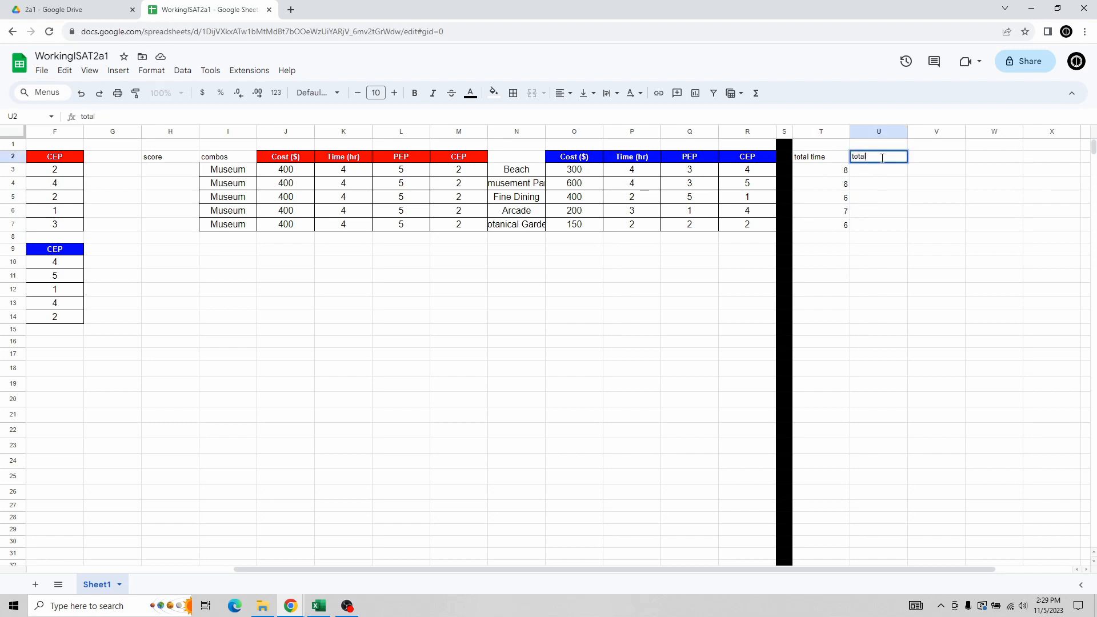
type(" cost")
key("Return")
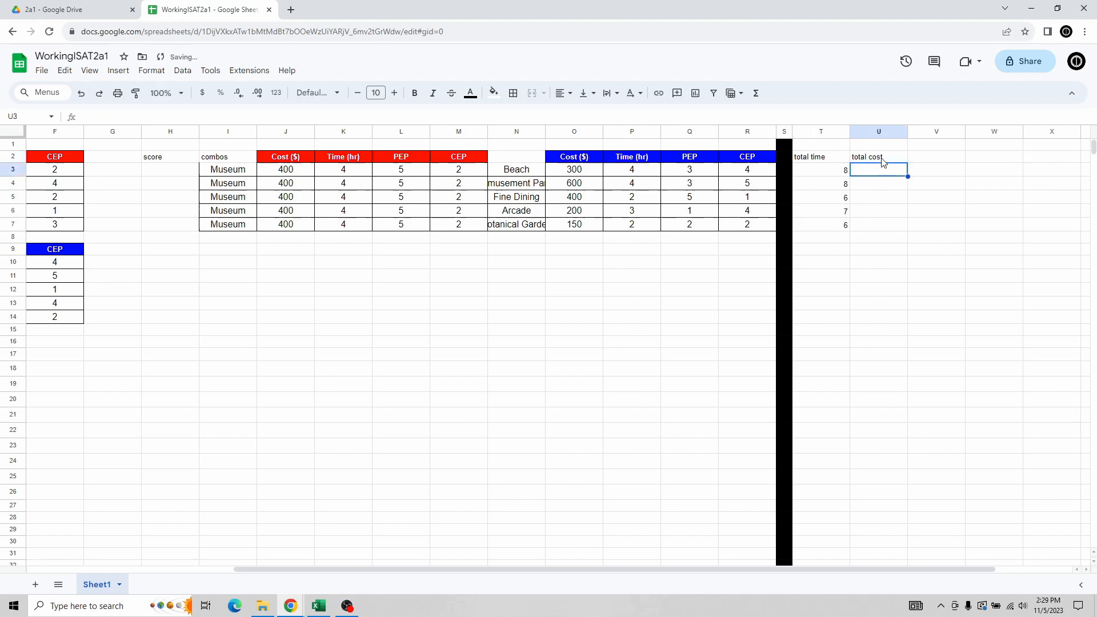
Enter the formula =J3+O3 in U3 to add both activity costs, and fill it down to U7.
type("=")
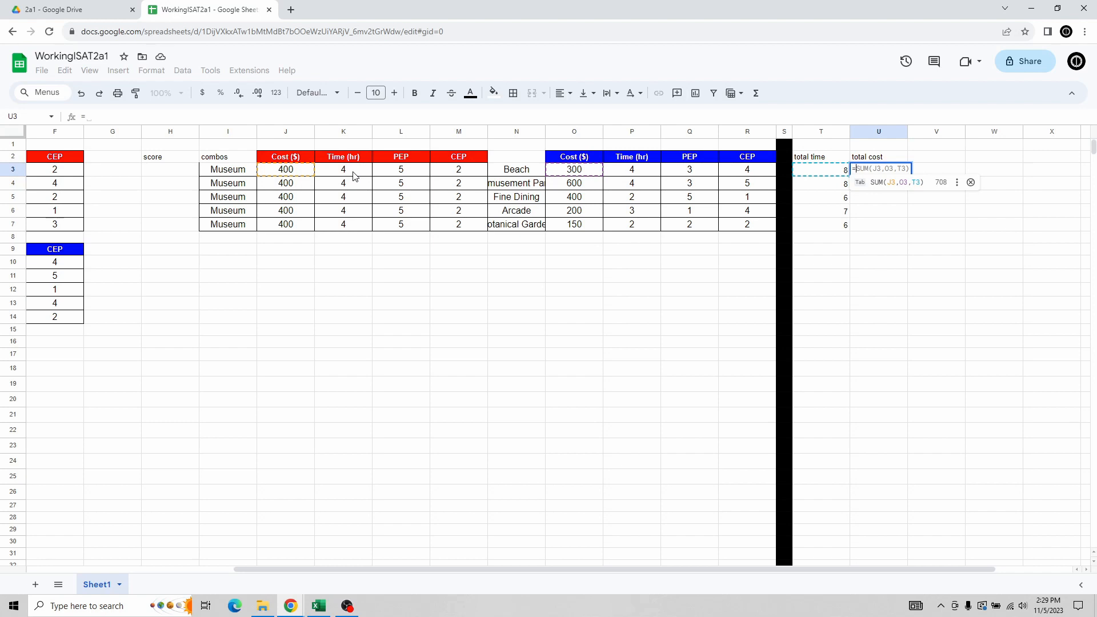
left_click(300, 173)
type("+")
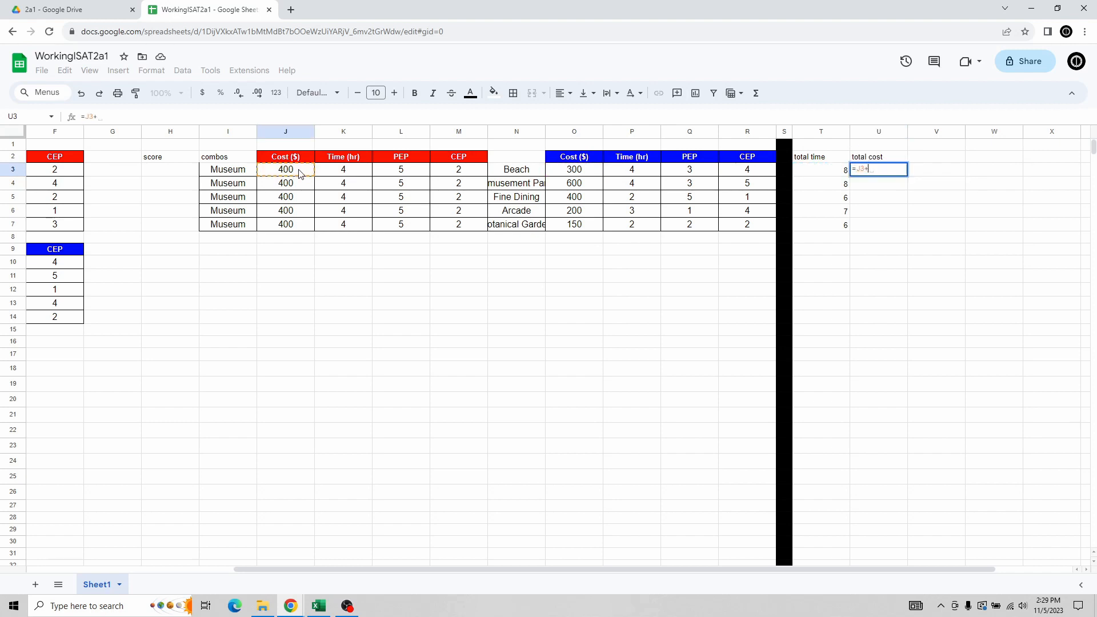
left_click(593, 172)
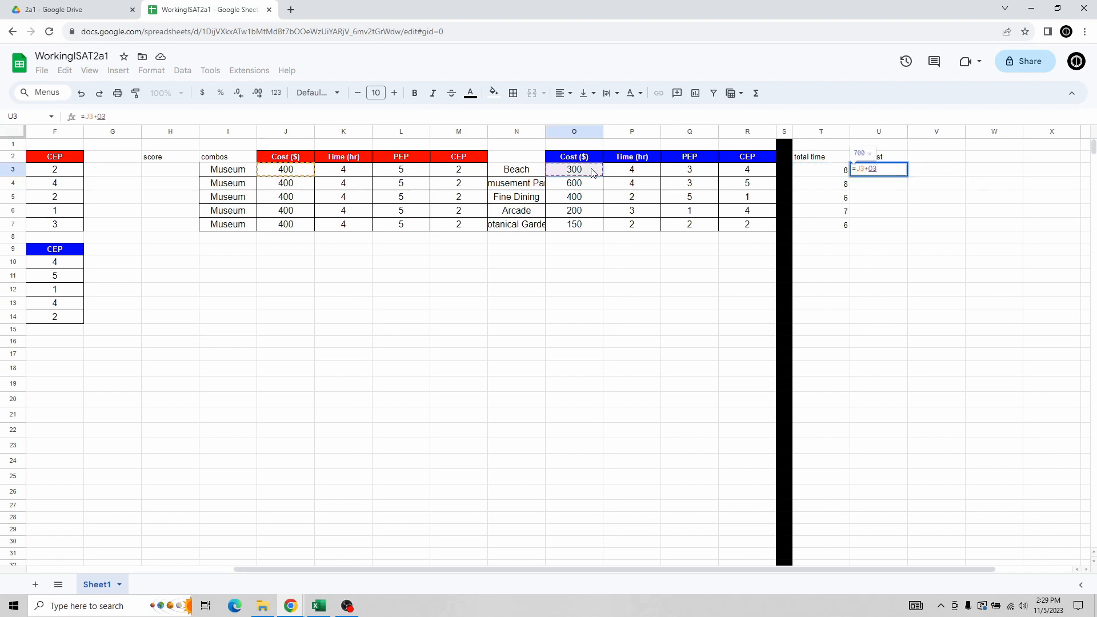
key("Return")
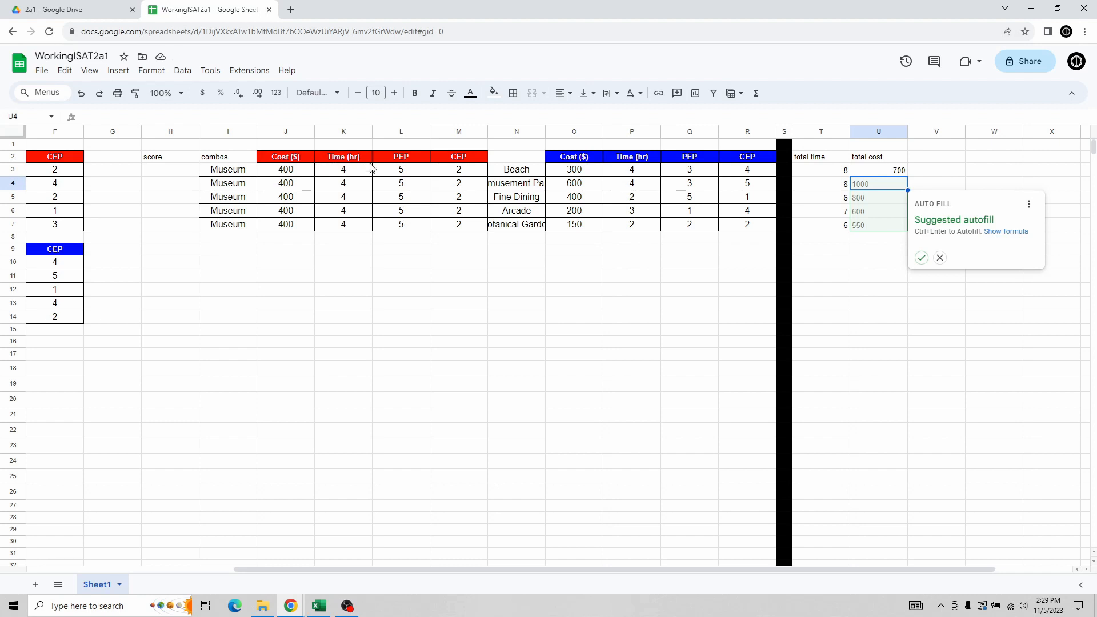
left_click(920, 257)
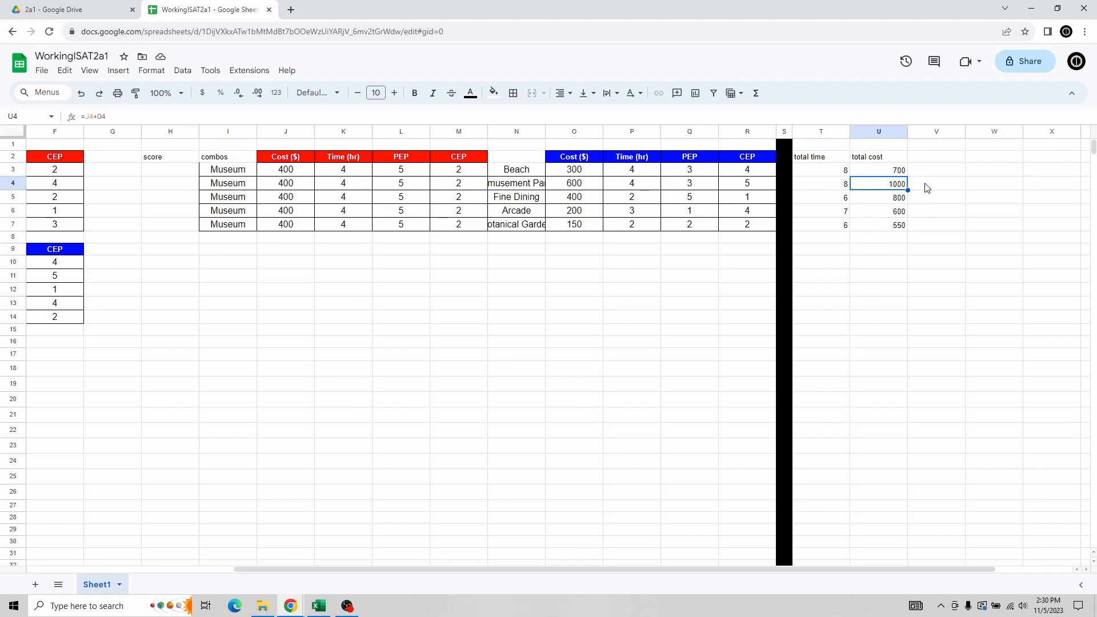
Enter the column headings "total PEP" in V2 and "total CEP" in W2.
left_click(940, 157)
type("tot")
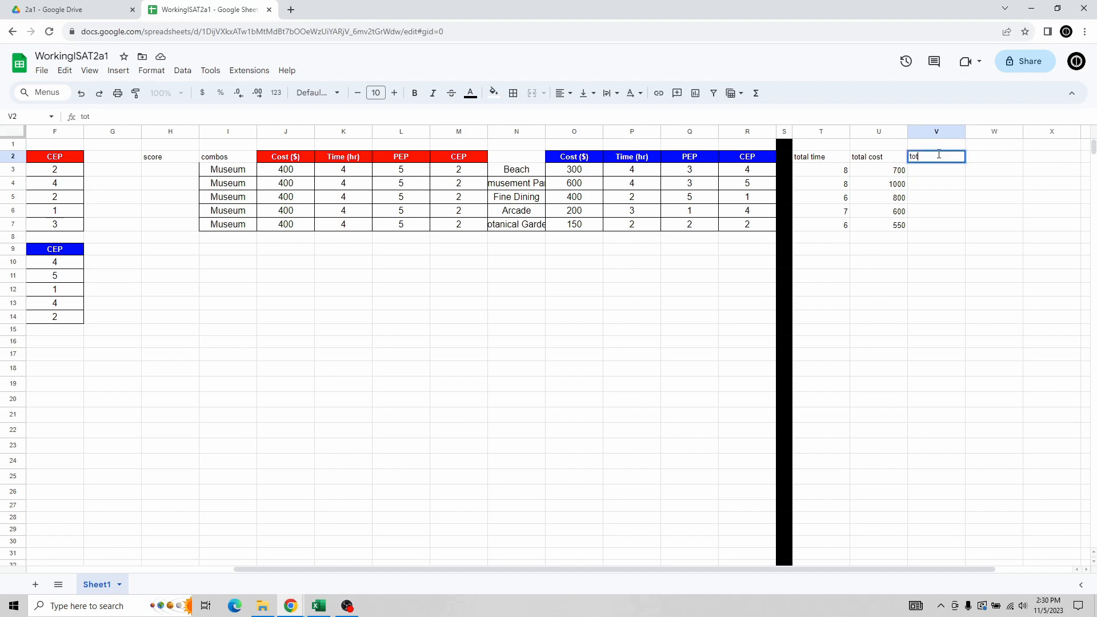
type("al PEP")
key("Tab")
type("tota")
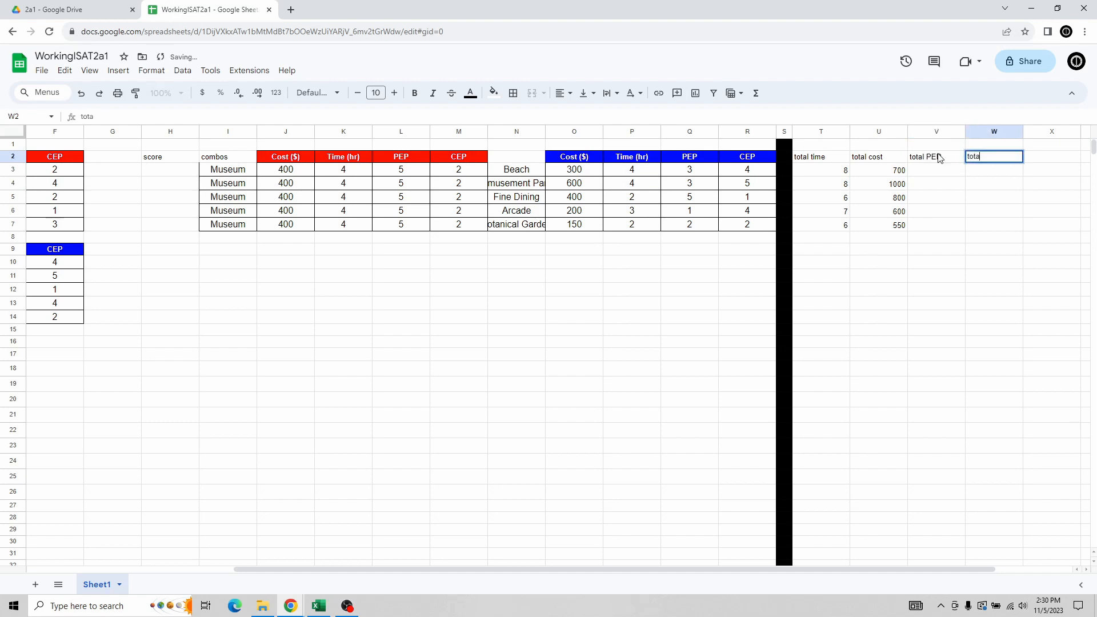
type("l CEP")
key("Return")
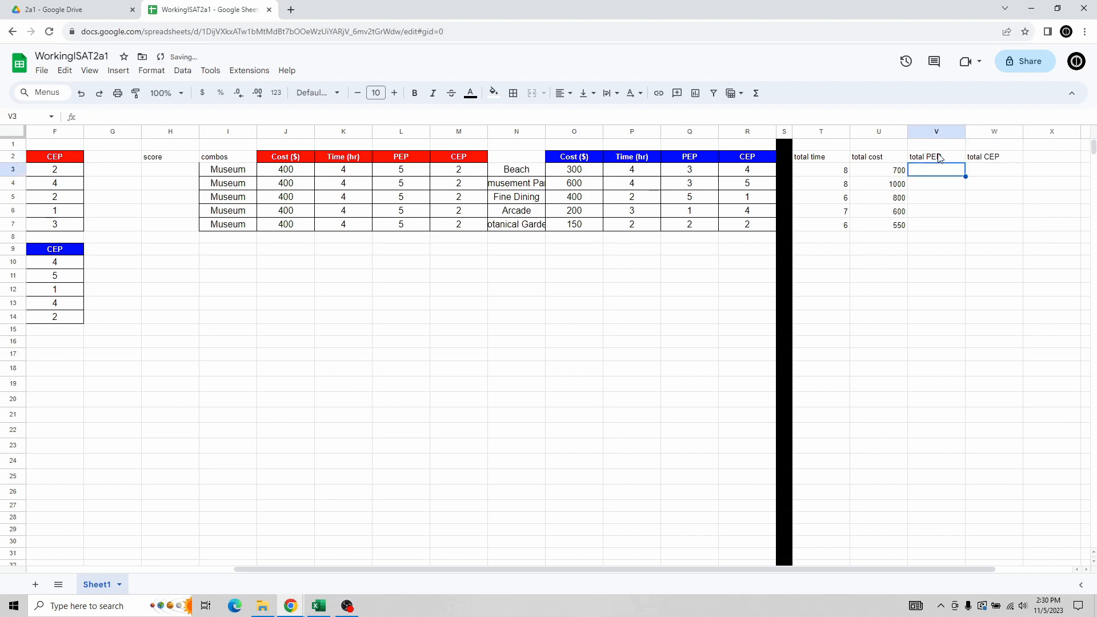
Try the suggested formula =SUM(L3,Q3,T3,U3) in V3 and fill it down to V7.
type("=")
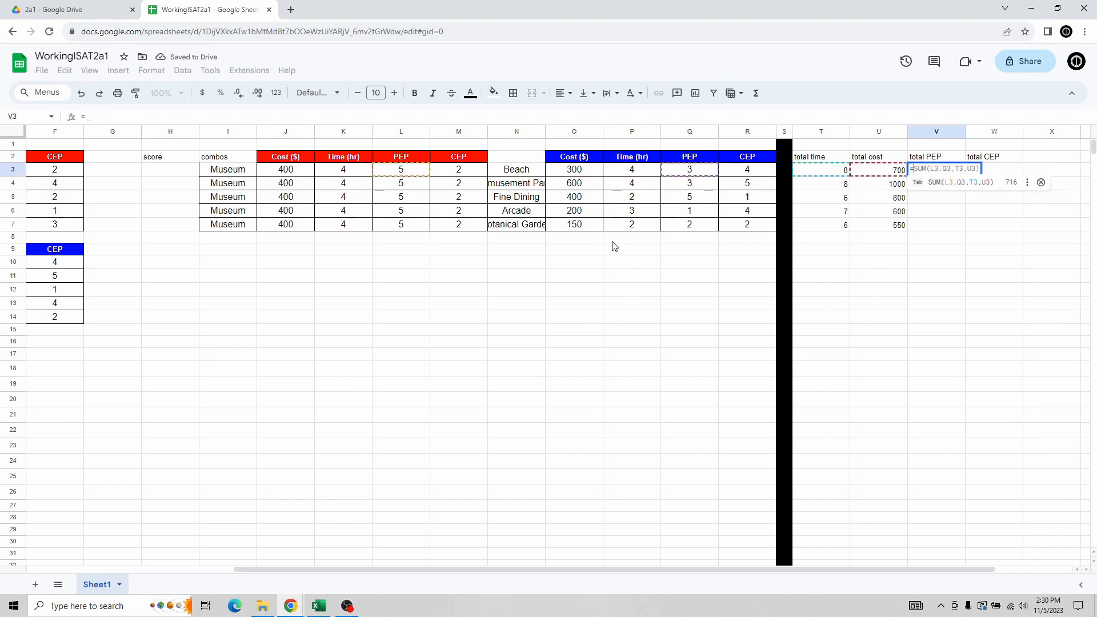
key("Tab")
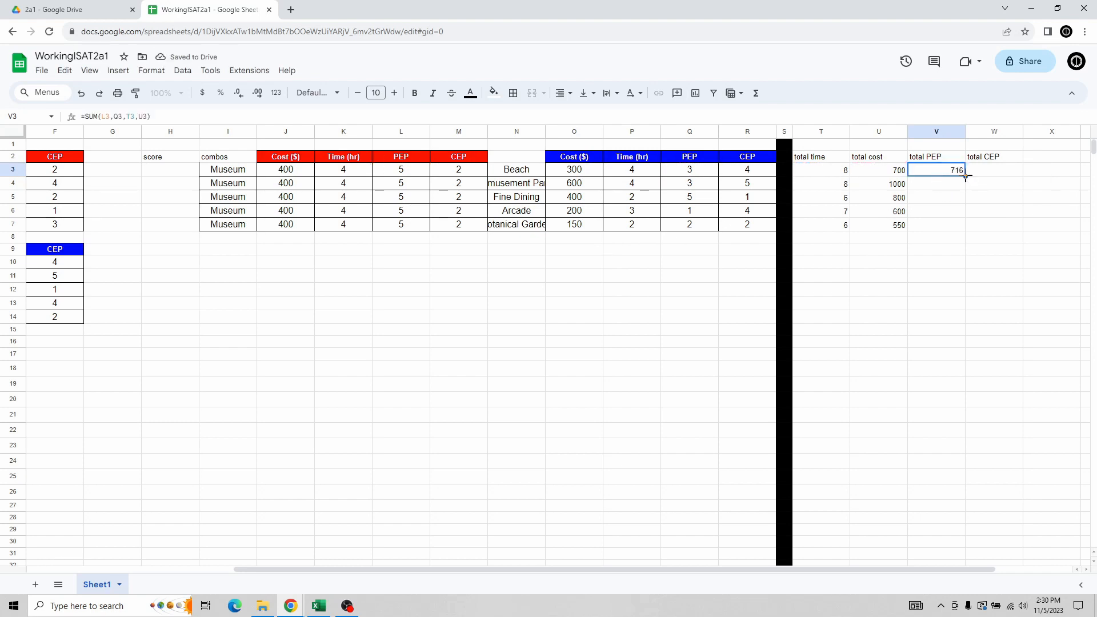
left_click_drag(965, 176, 964, 233)
Replace the formula in V3 with =L3+Q3 to add both PEP values, and fill it down to V7.
left_click(943, 176)
left_click(590, 116)
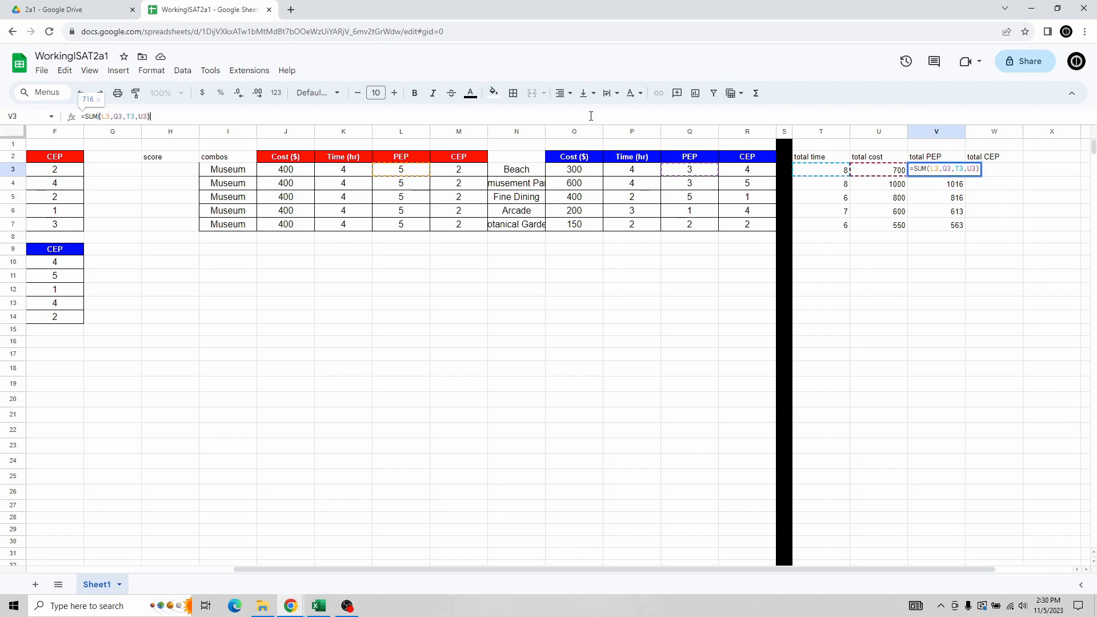
left_click_drag(665, 573, 689, 549)
key("BackSpace")
key("BackSpace")
key("BackSpace")
key("BackSpace")
key("BackSpace")
key("BackSpace")
key("BackSpace")
key("BackSpace")
key("BackSpace")
key("BackSpace")
key("BackSpace")
key("BackSpace")
key("BackSpace")
key("BackSpace")
key("BackSpace")
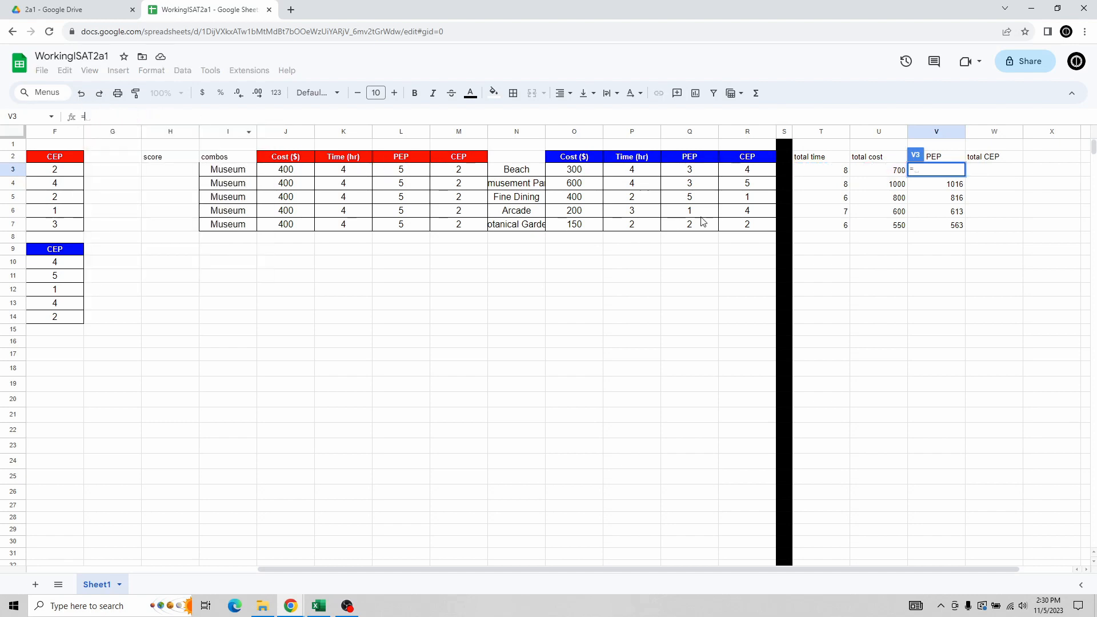
left_click(400, 174)
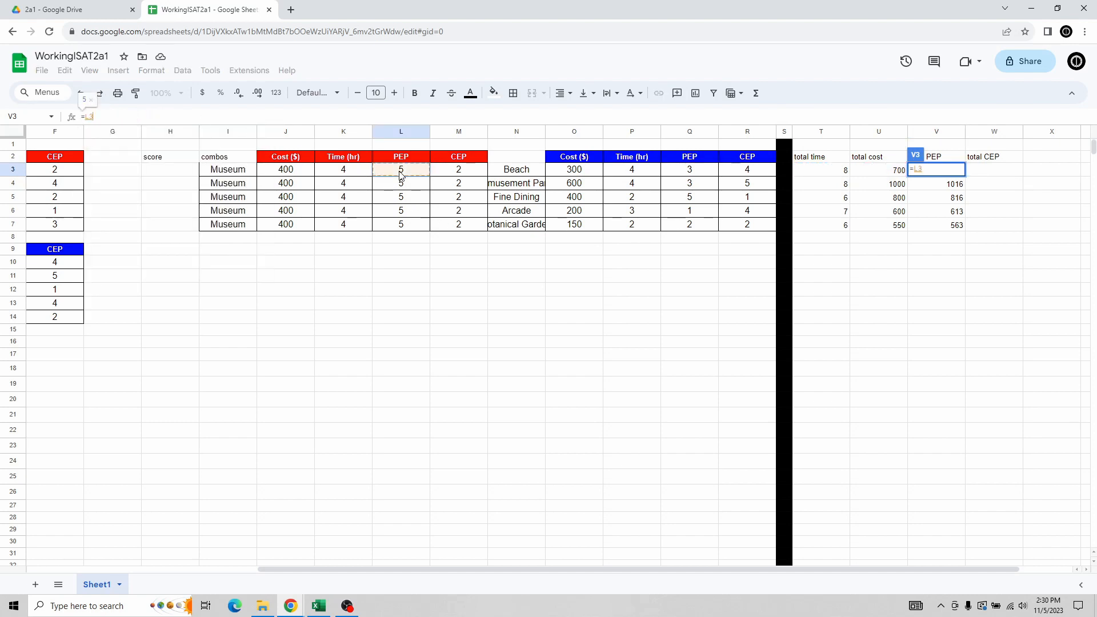
type("+")
left_click(689, 171)
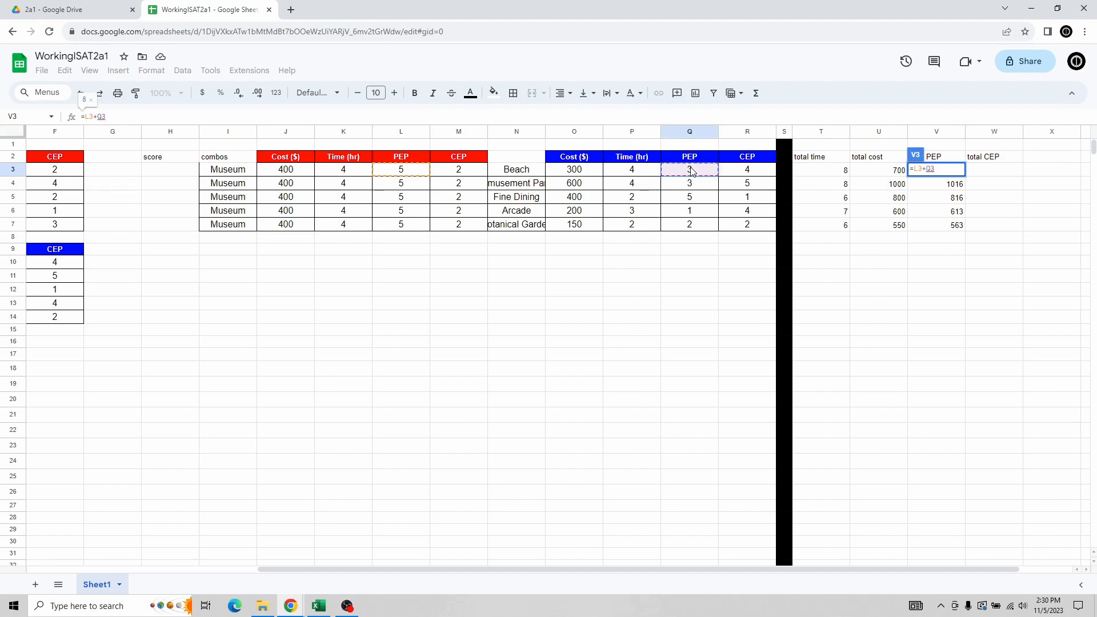
key("Return")
left_click(951, 171)
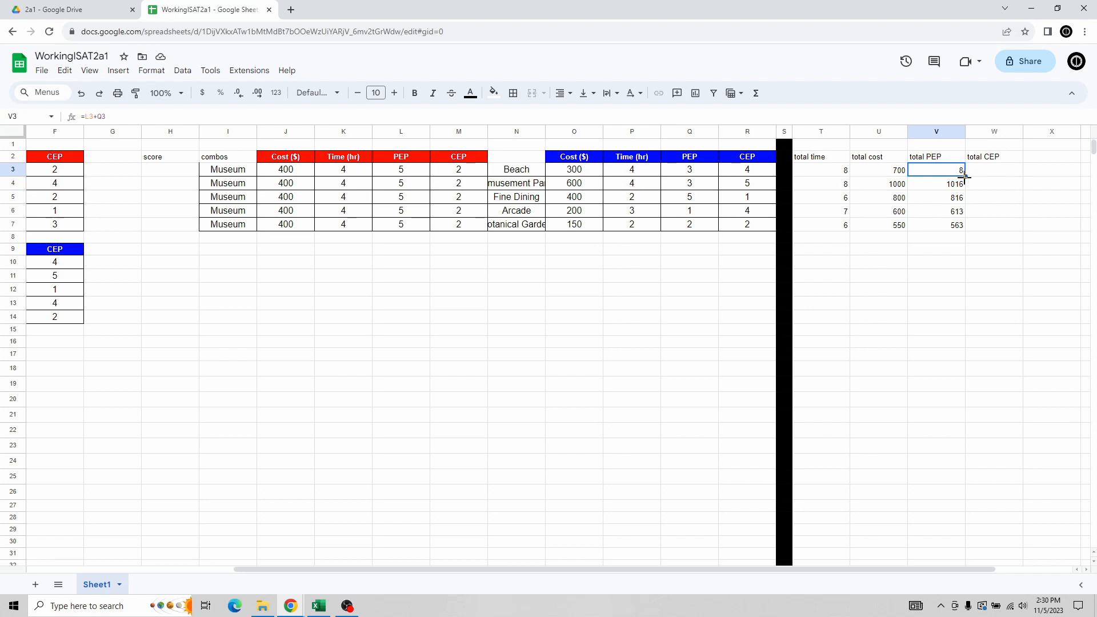
left_click_drag(964, 176, 963, 226)
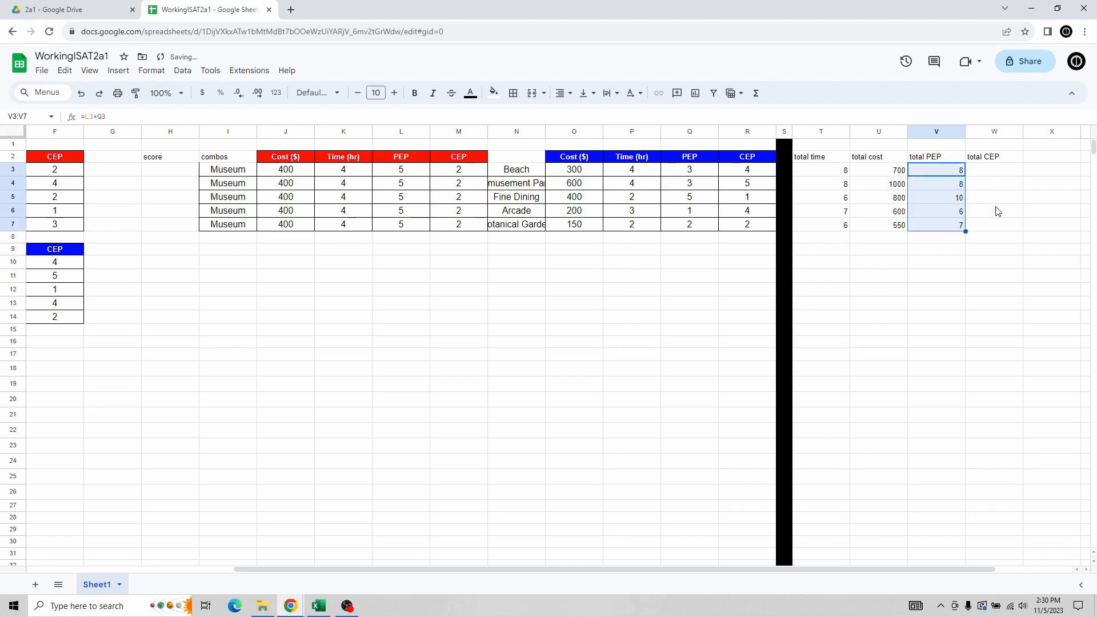
left_click(942, 173)
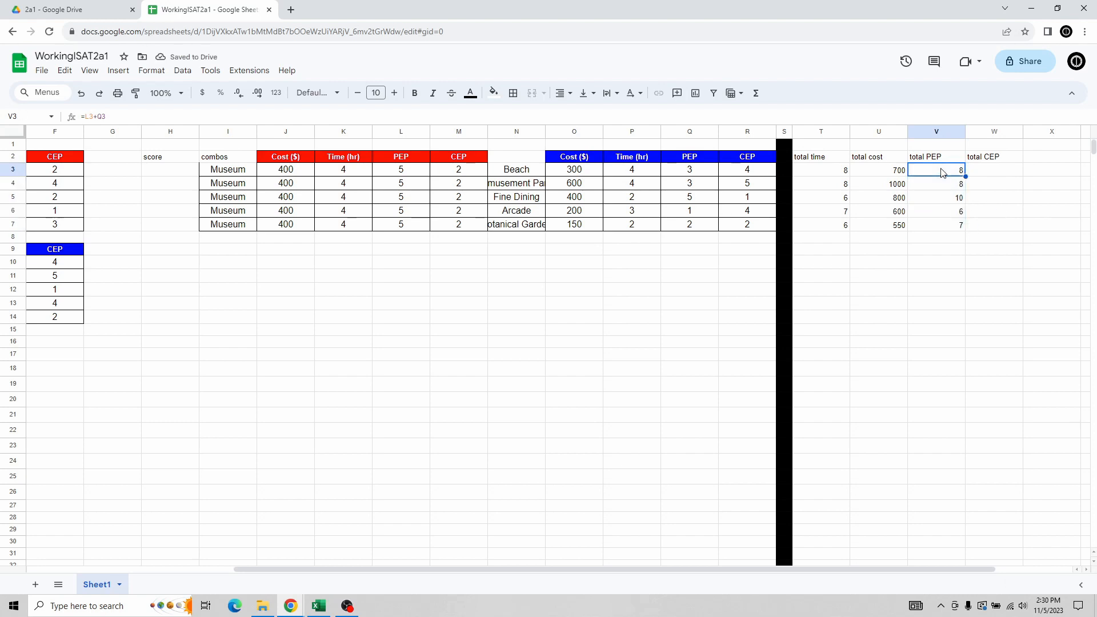
Enter the formula =M3+R3 in W3 to add both CEP values, and fill it down to W7.
left_click(985, 177)
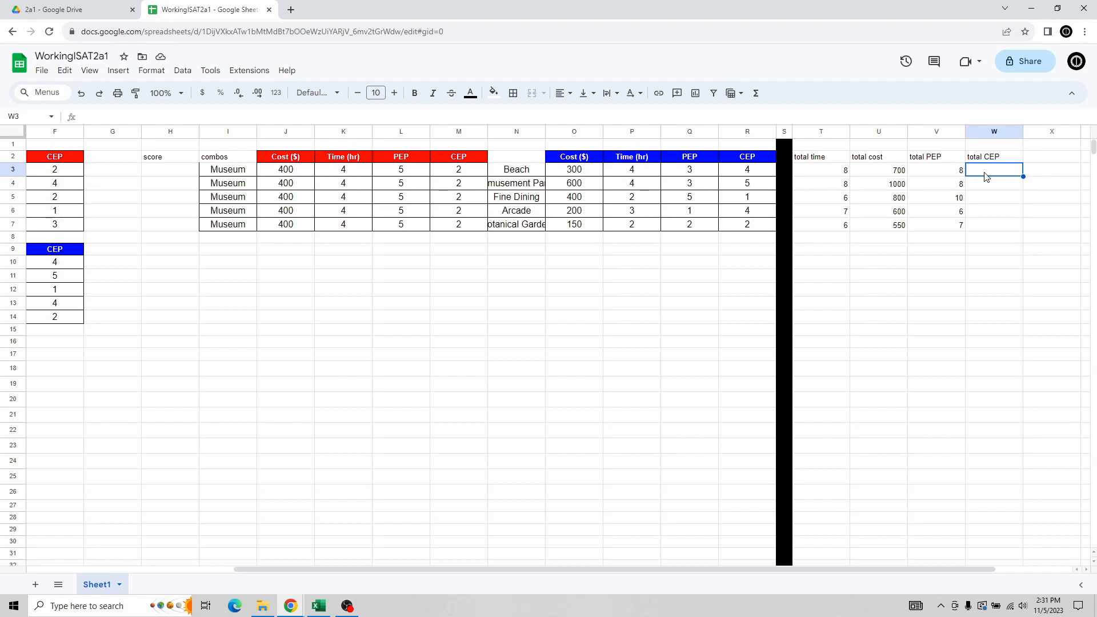
type("=")
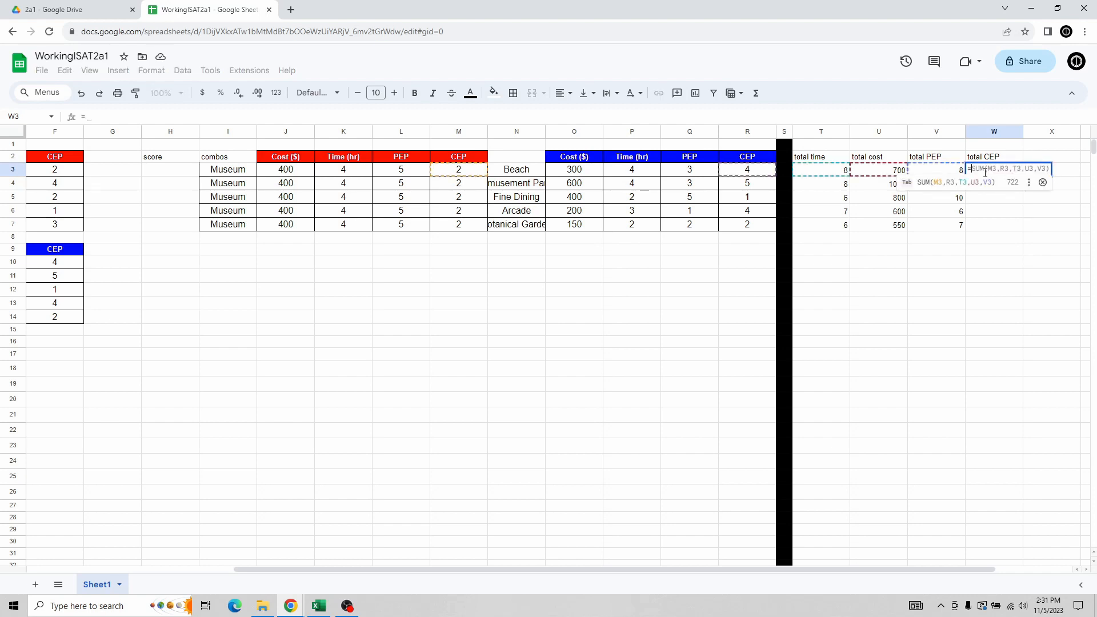
left_click(452, 171)
type("+")
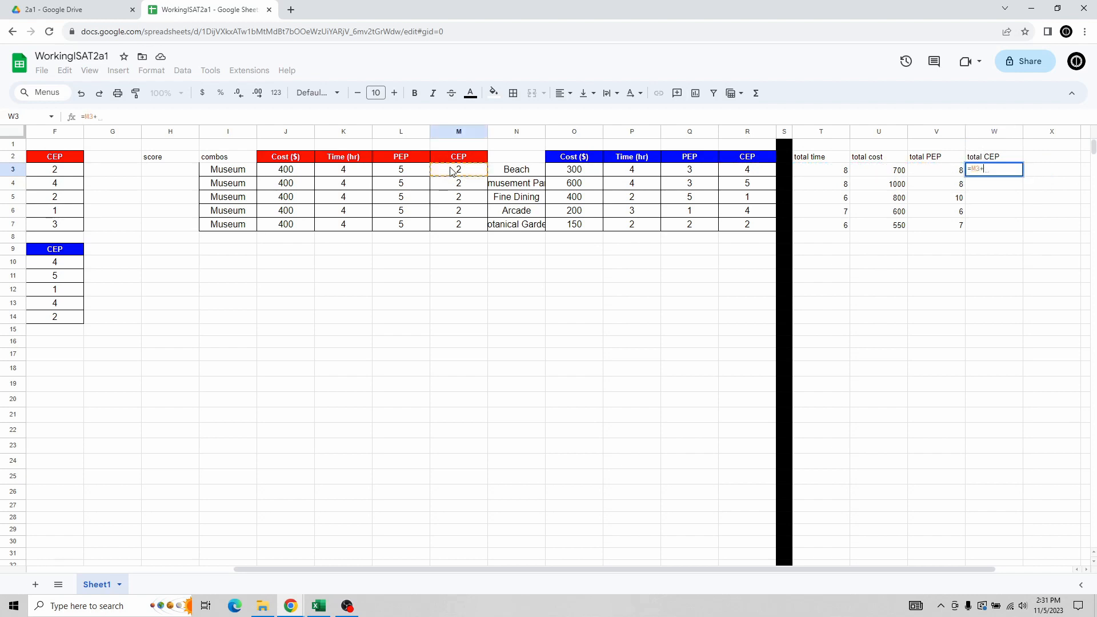
left_click(732, 174)
key("Return")
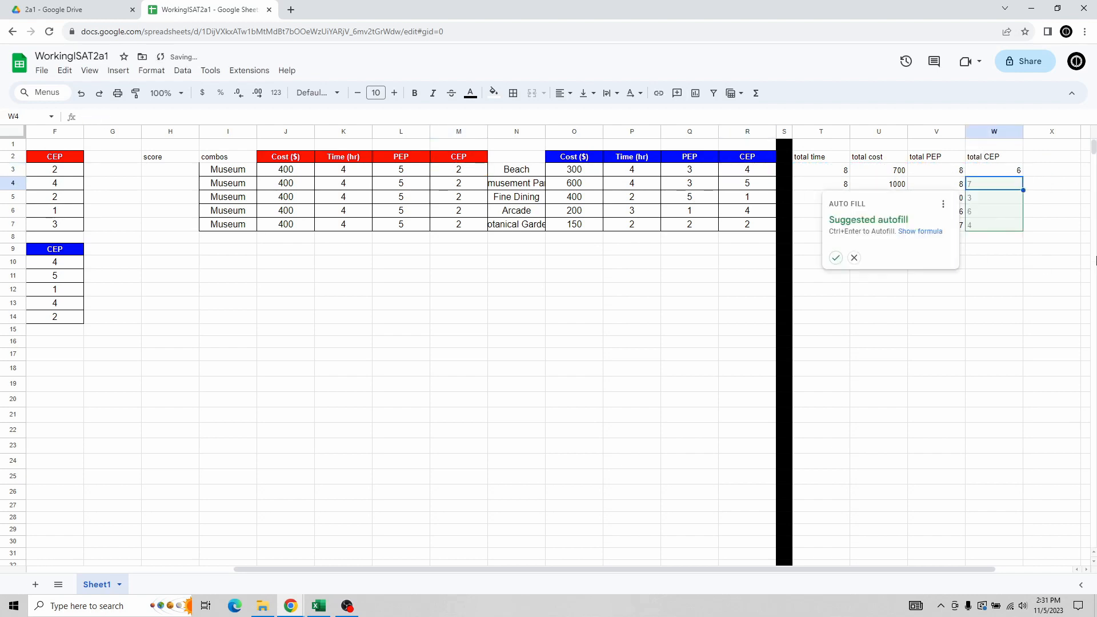
left_click(835, 258)
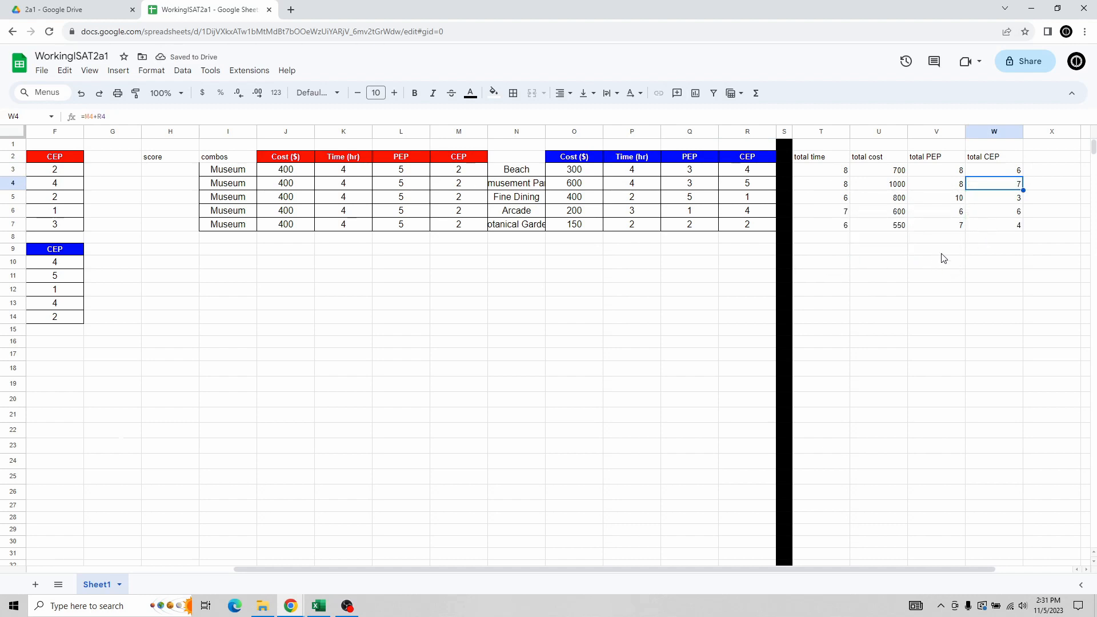
Copy the Skate Park row B4:F4 from the morning activity table into the combos list starting at I8.
left_click_drag(625, 569, 394, 574)
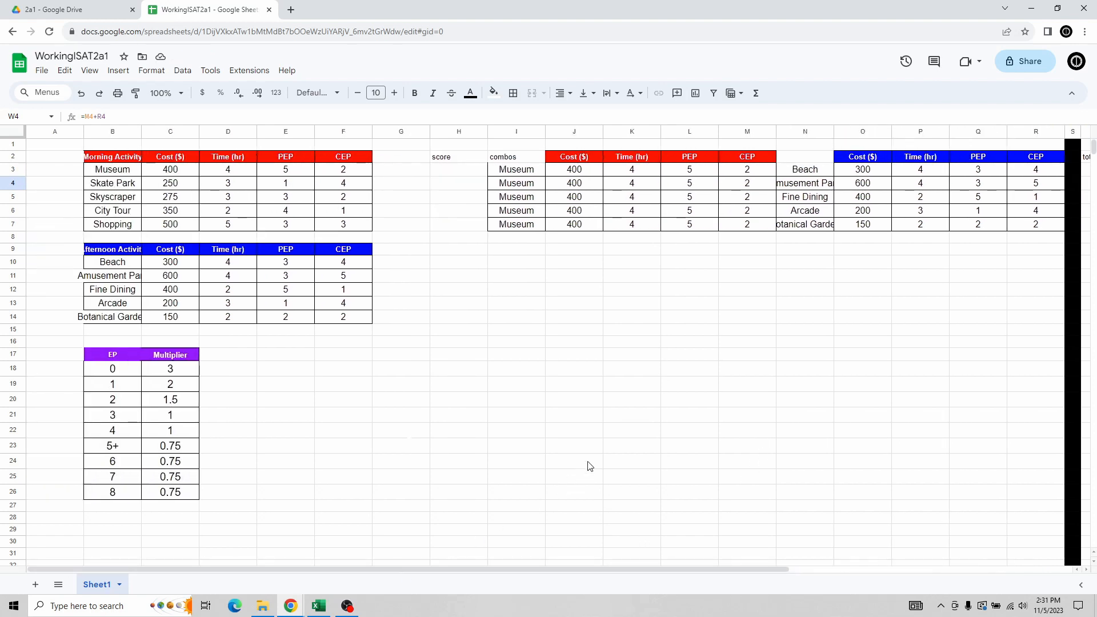
left_click_drag(121, 184, 338, 189)
key("ctrl+c")
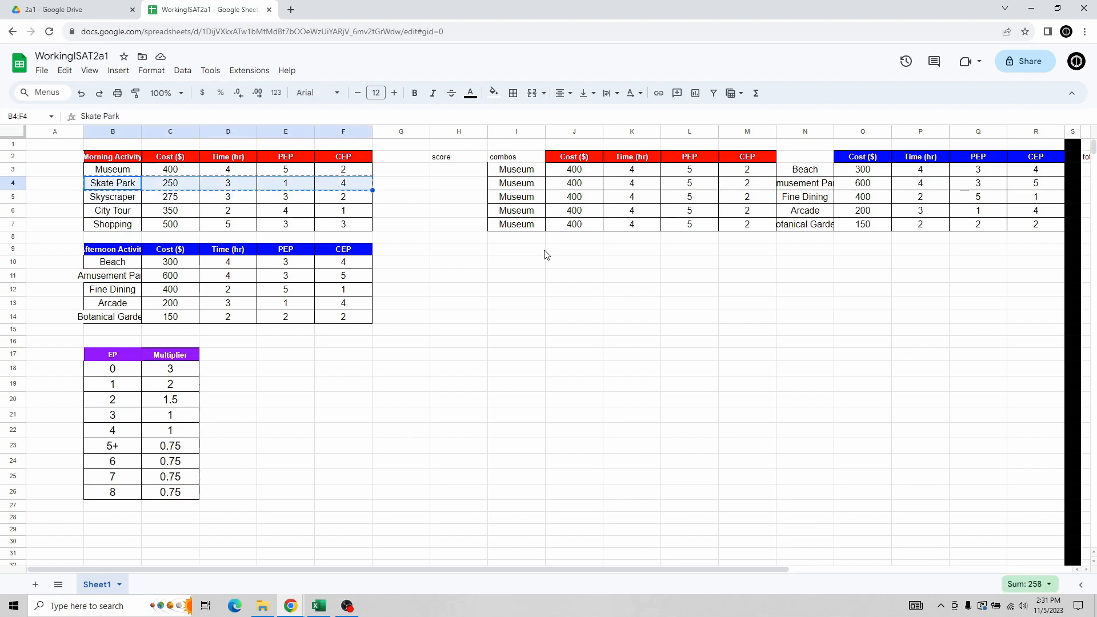
left_click(534, 238)
key("ctrl+v")
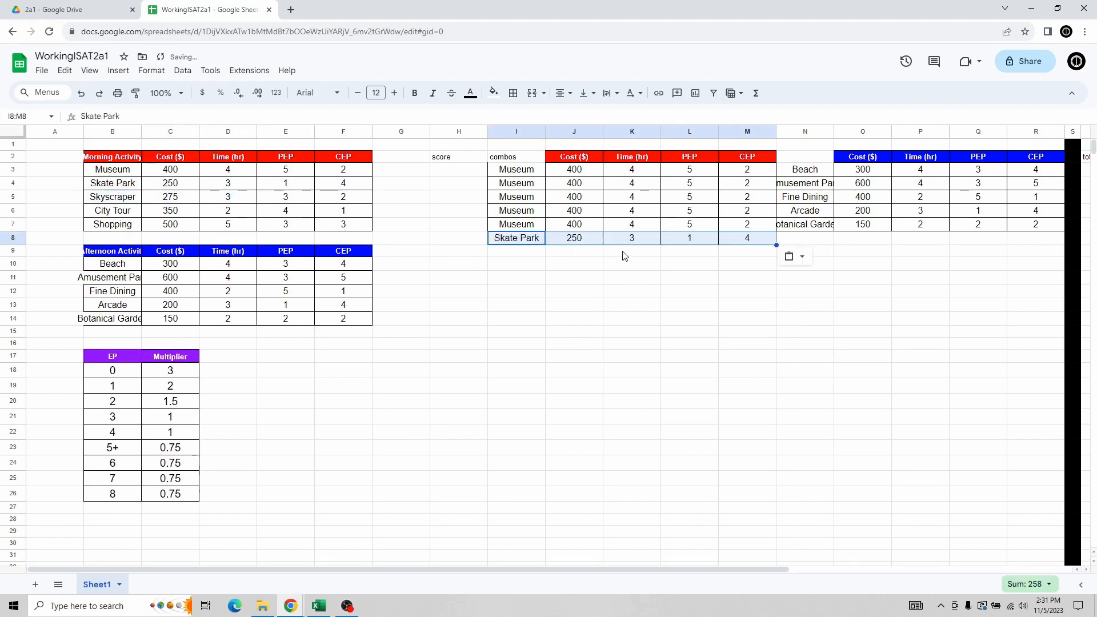
Copy the five afternoon activity rows N3:R7 and paste them repeatedly below, starting at N8, N13, N18 and N23.
left_click_drag(818, 172, 918, 225)
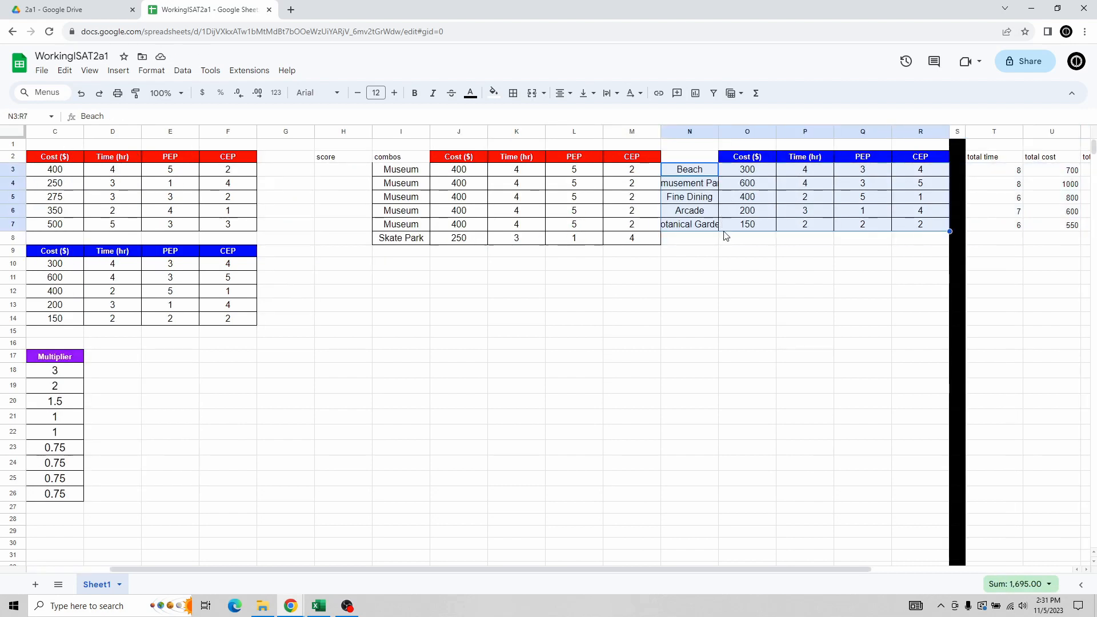
key("ctrl+c")
left_click(707, 244)
key("ctrl+v")
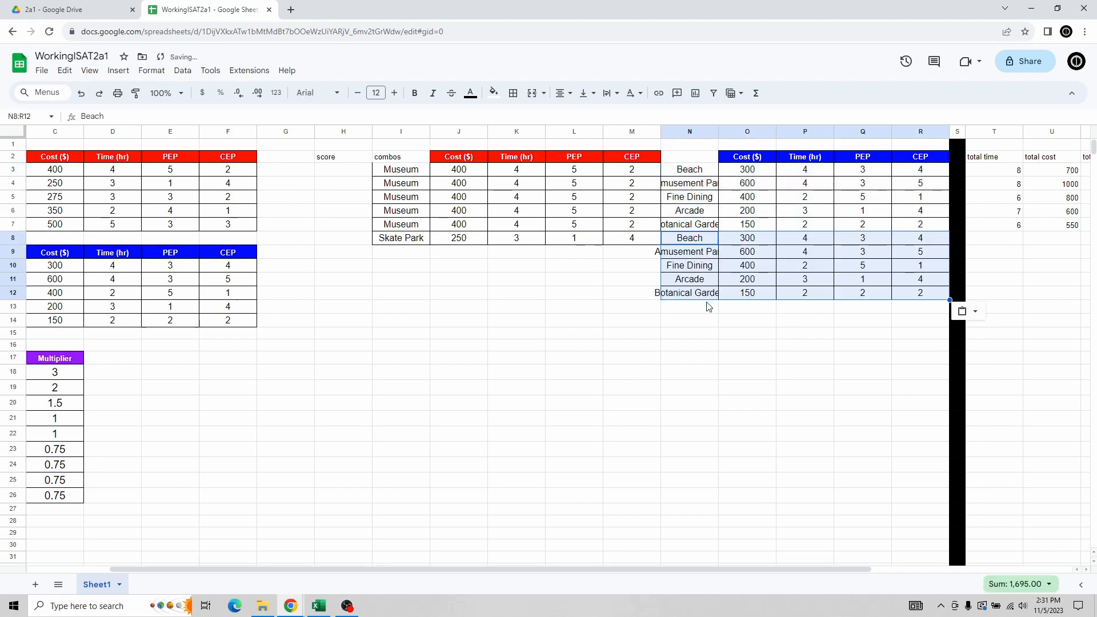
left_click(708, 306)
key("ctrl+v")
left_click(698, 378)
key("ctrl+v")
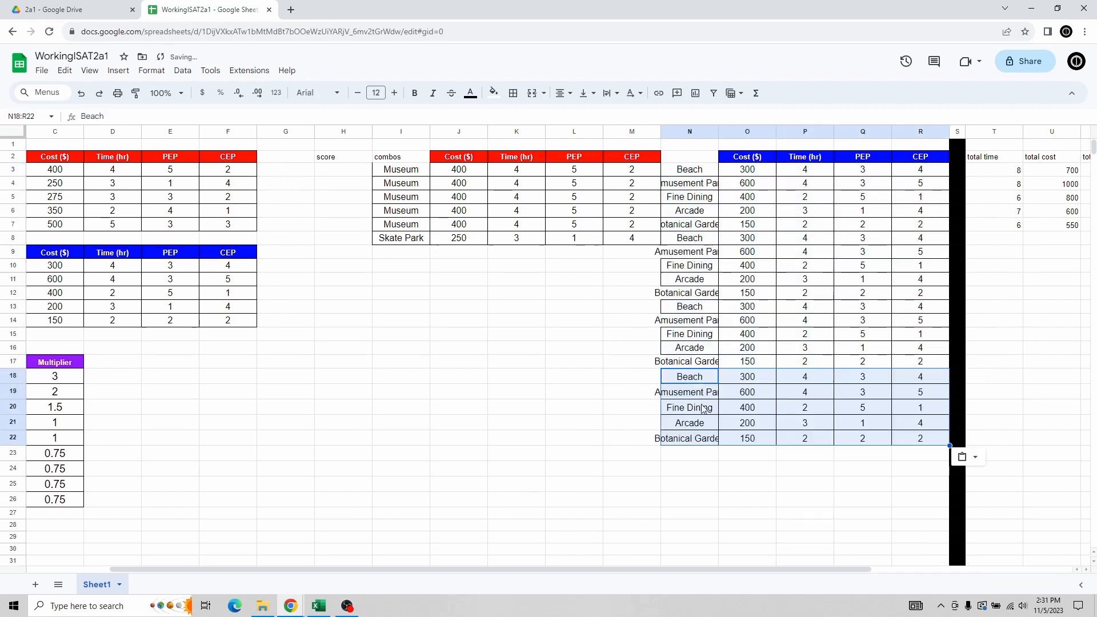
left_click(696, 456)
key("ctrl+v")
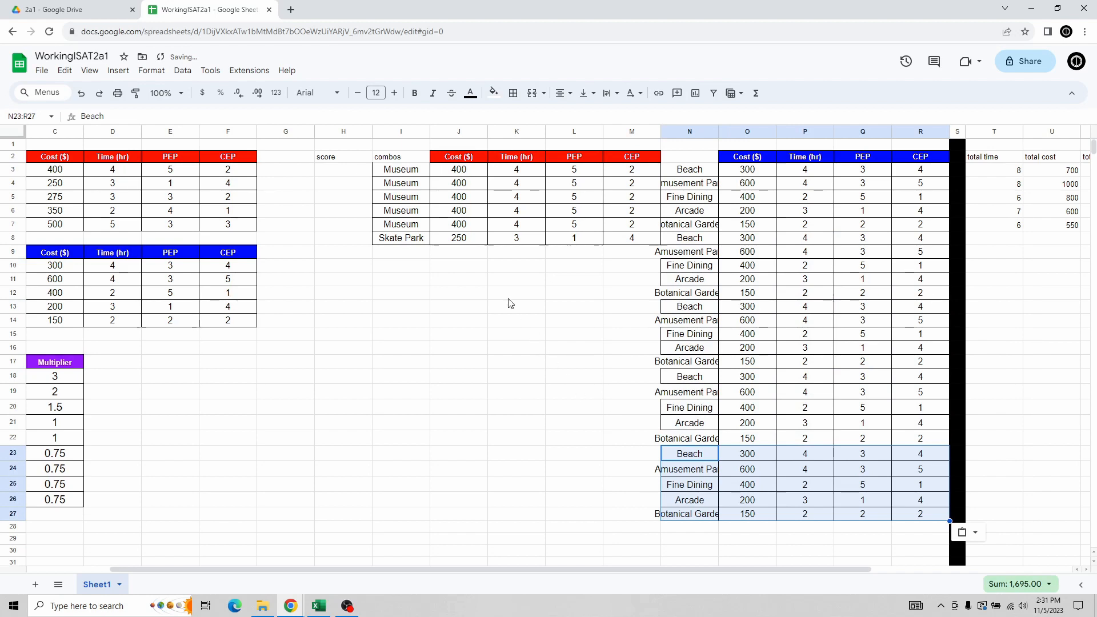
Copy the Skate Park row I8:M8 into I9:M12 to pair it with every afternoon activity.
left_click_drag(387, 244, 623, 239)
key("ctrl+c")
left_click_drag(409, 252, 649, 295)
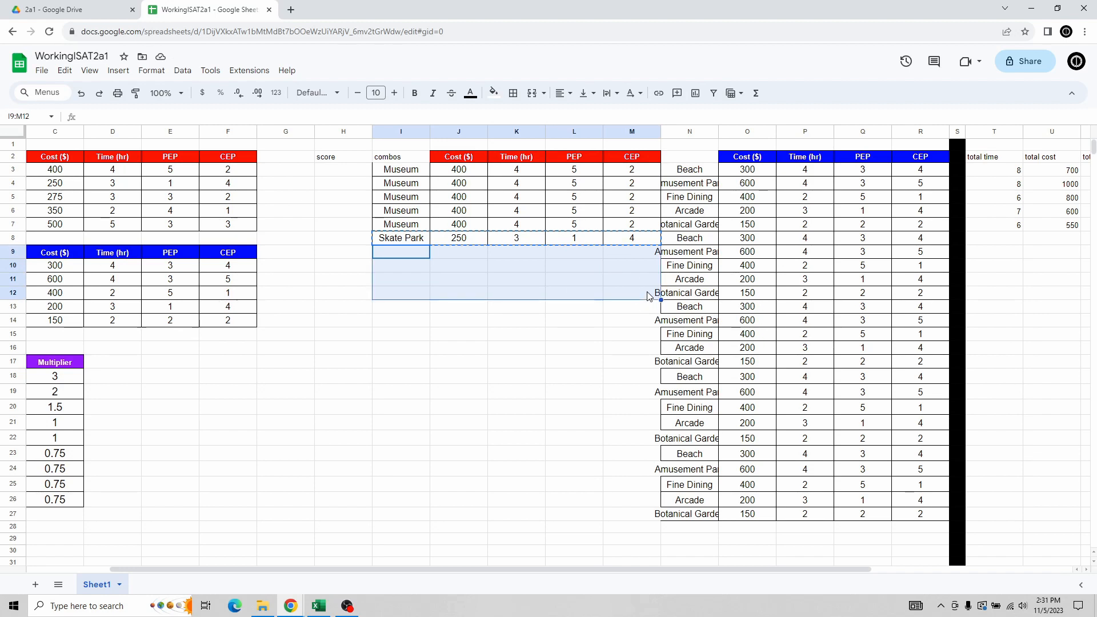
key("ctrl+v")
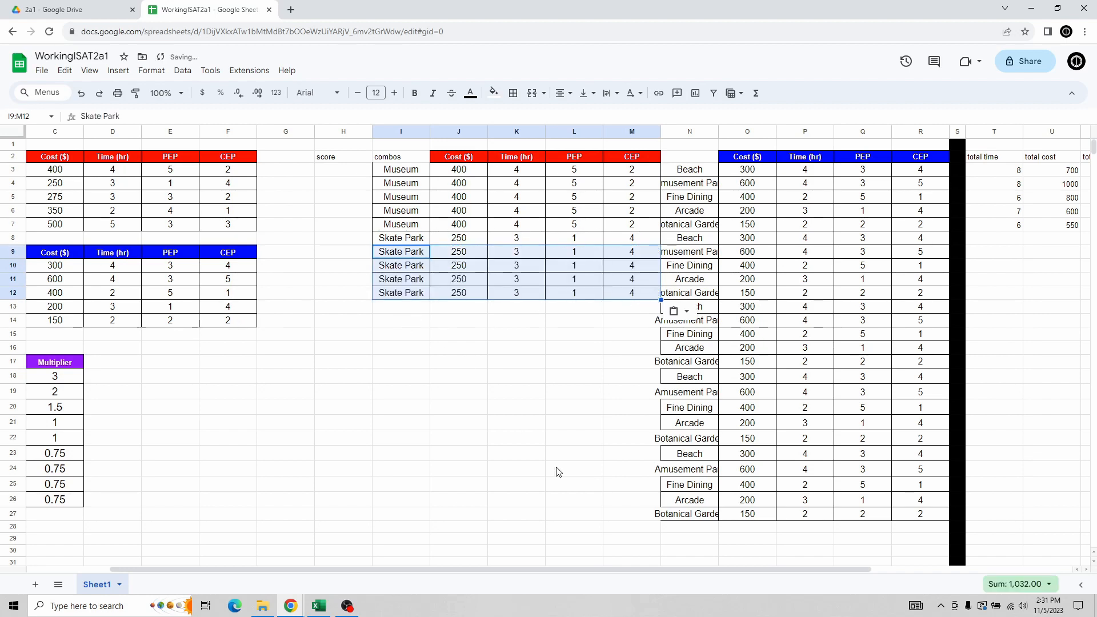
left_click(402, 308)
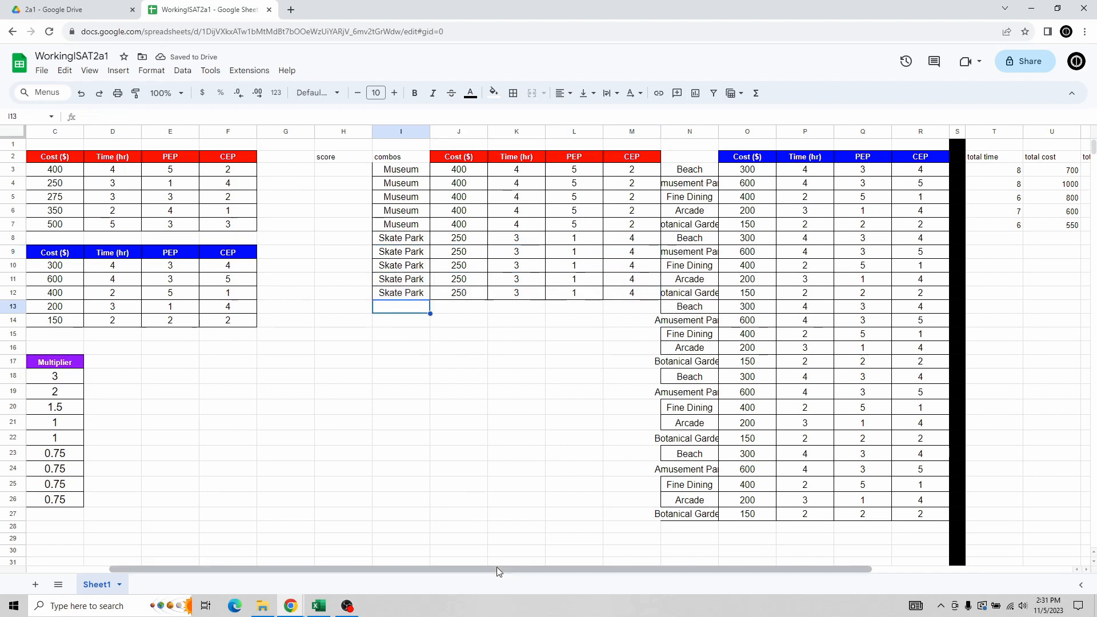
left_click_drag(495, 569, 326, 573)
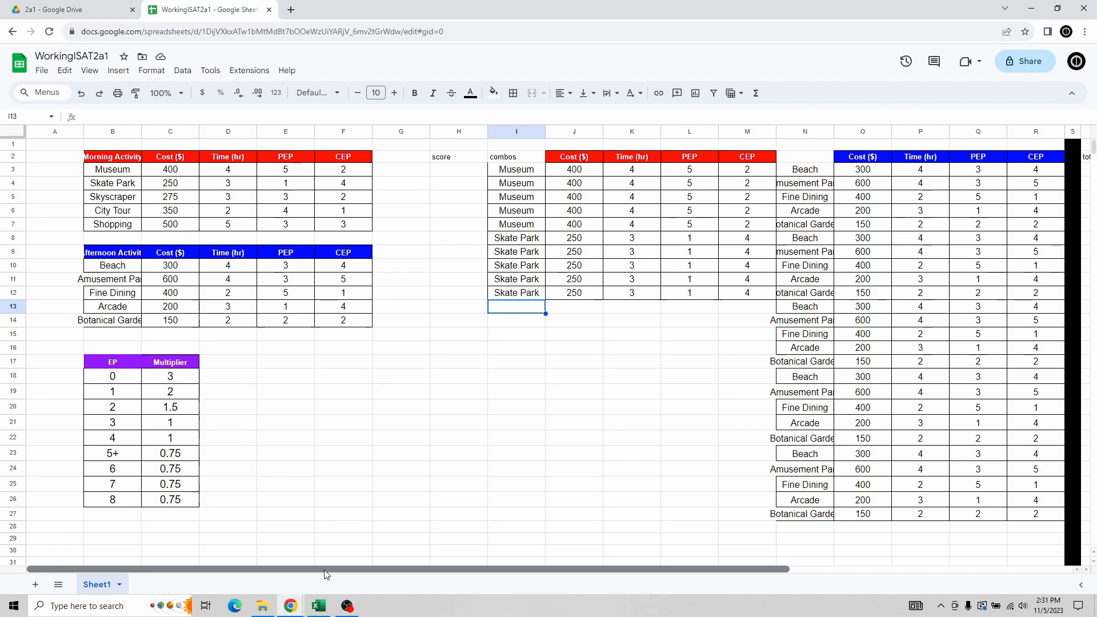
left_click_drag(388, 573, 491, 571)
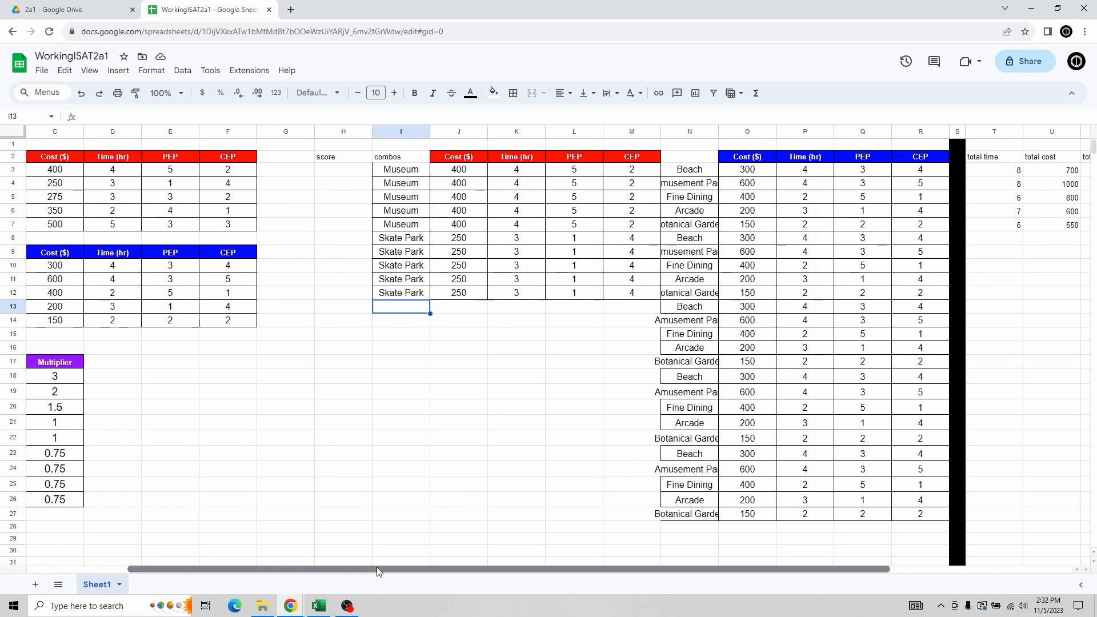
left_click_drag(376, 567, 286, 567)
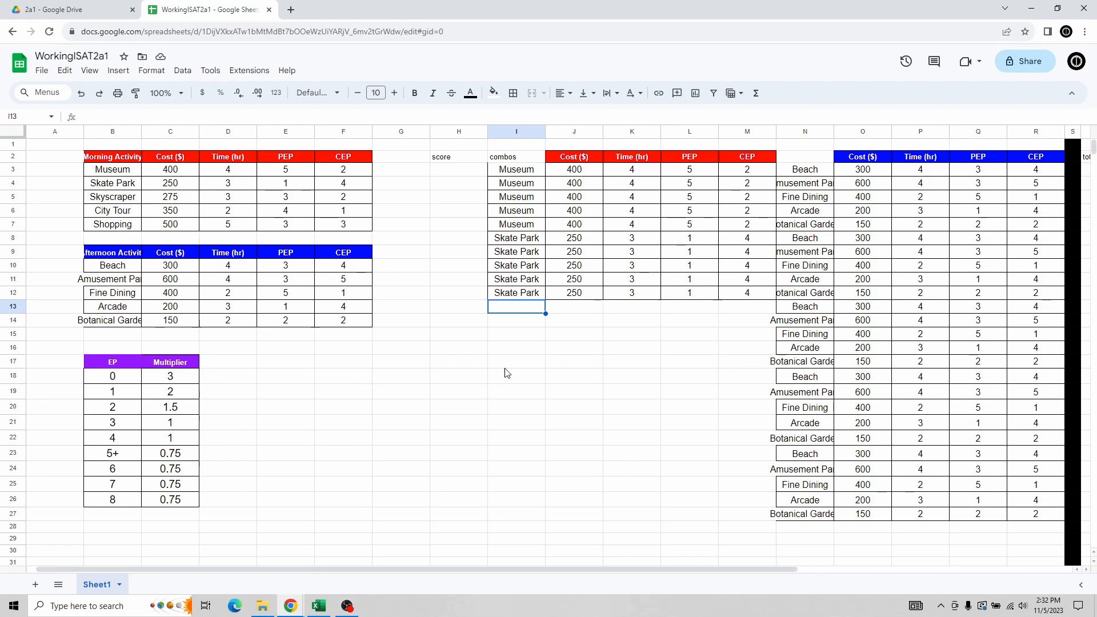
Fill the total time, cost, PEP and CEP formulas in T7:W7 down to row 12 for the Skate Park combos.
left_click(189, 172)
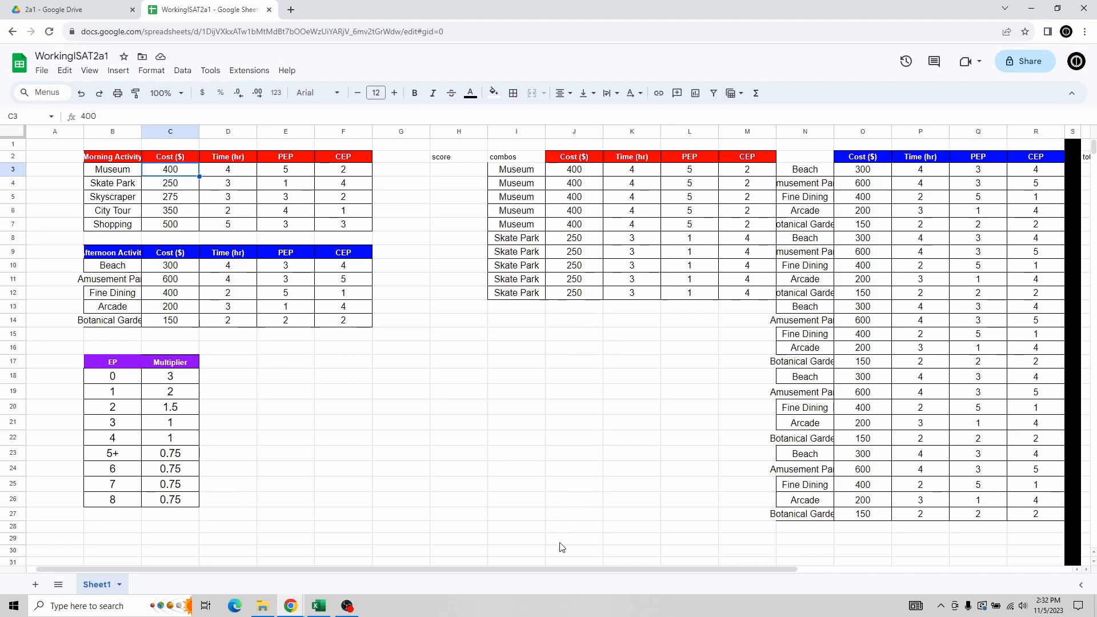
left_click_drag(547, 567, 798, 533)
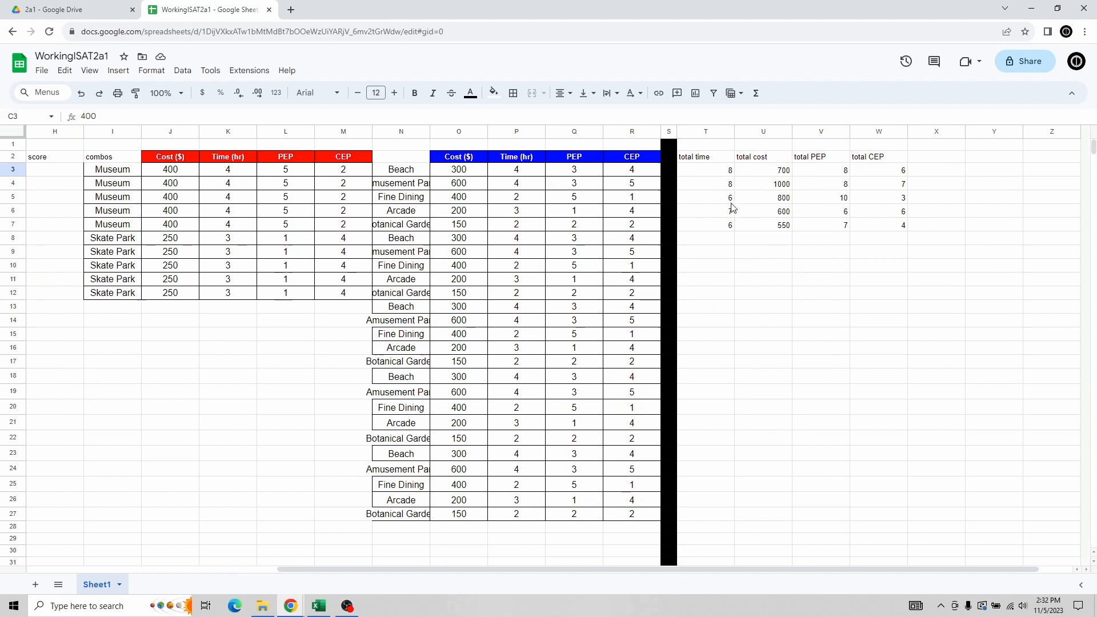
left_click(716, 228)
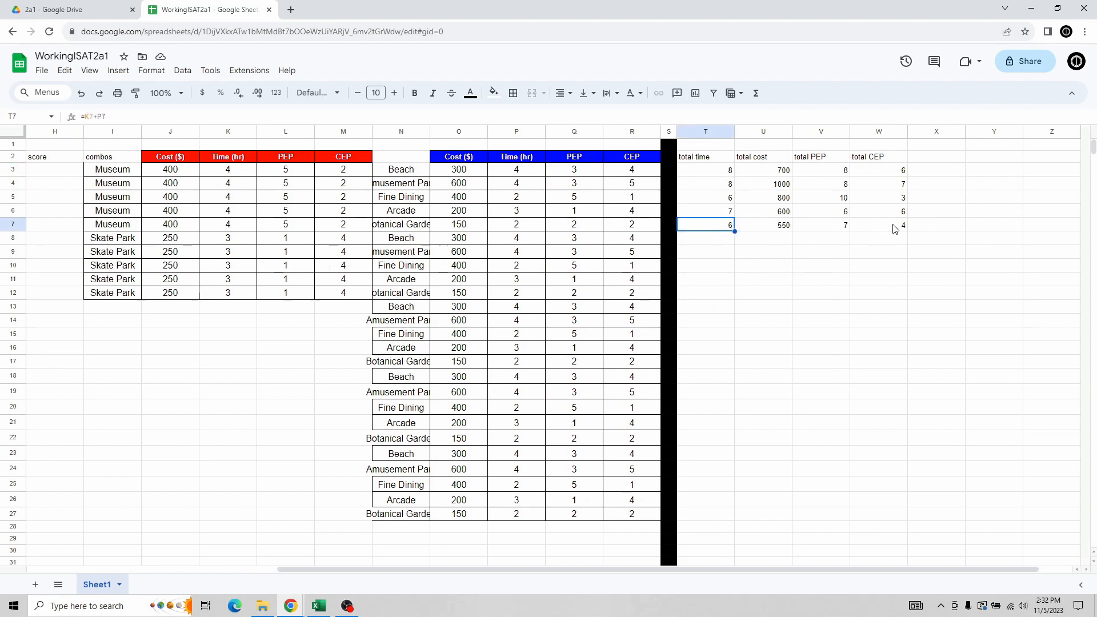
left_click(906, 229, "shift")
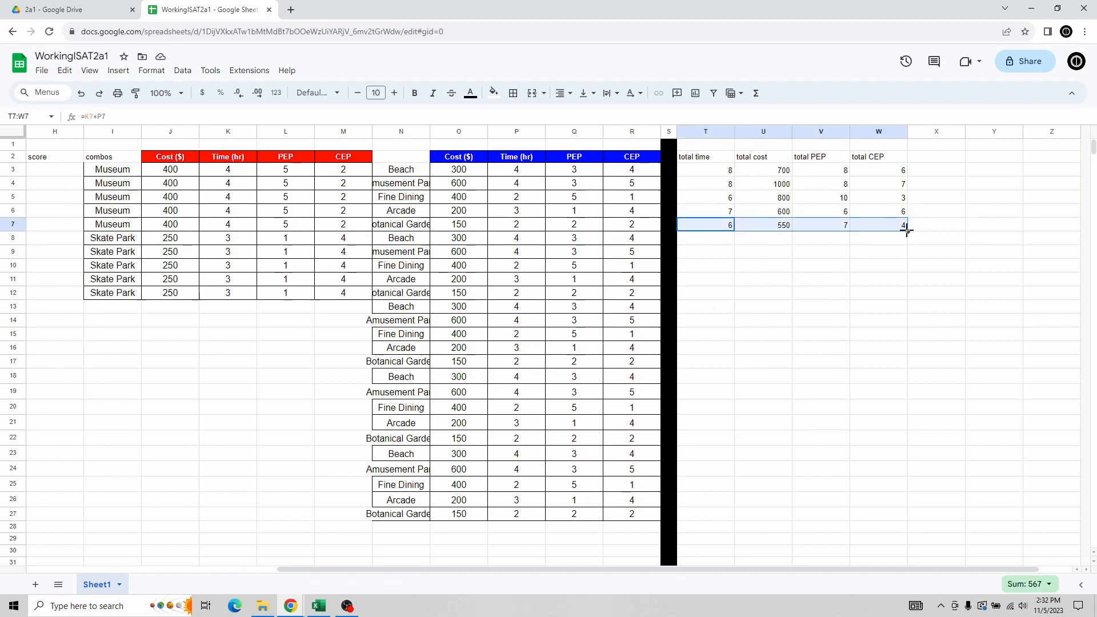
left_click_drag(906, 230, 913, 298)
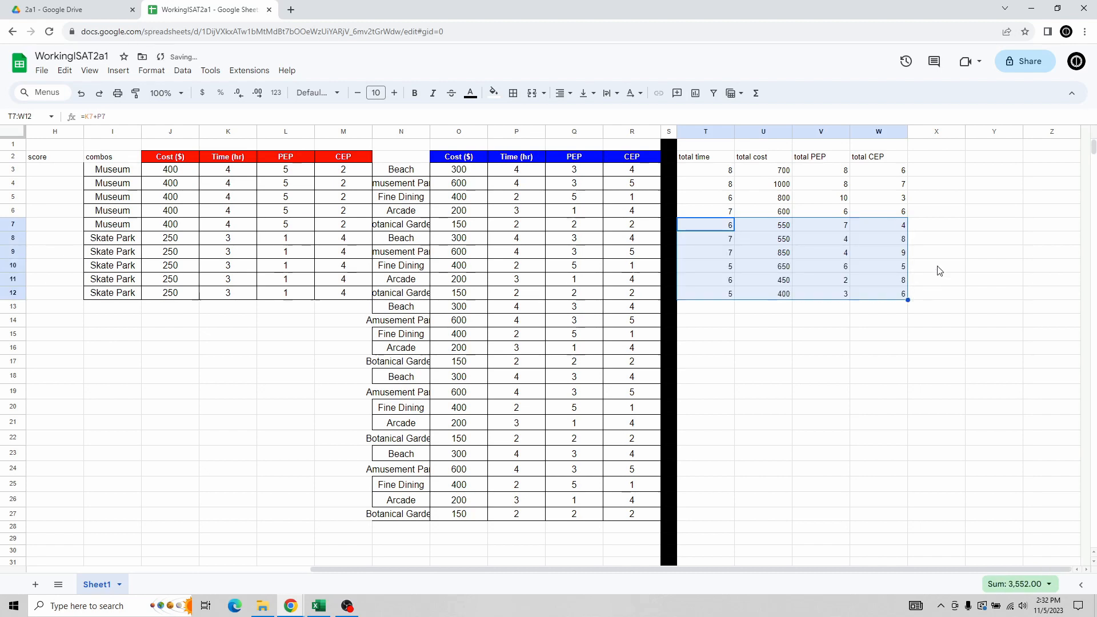
left_click(932, 267)
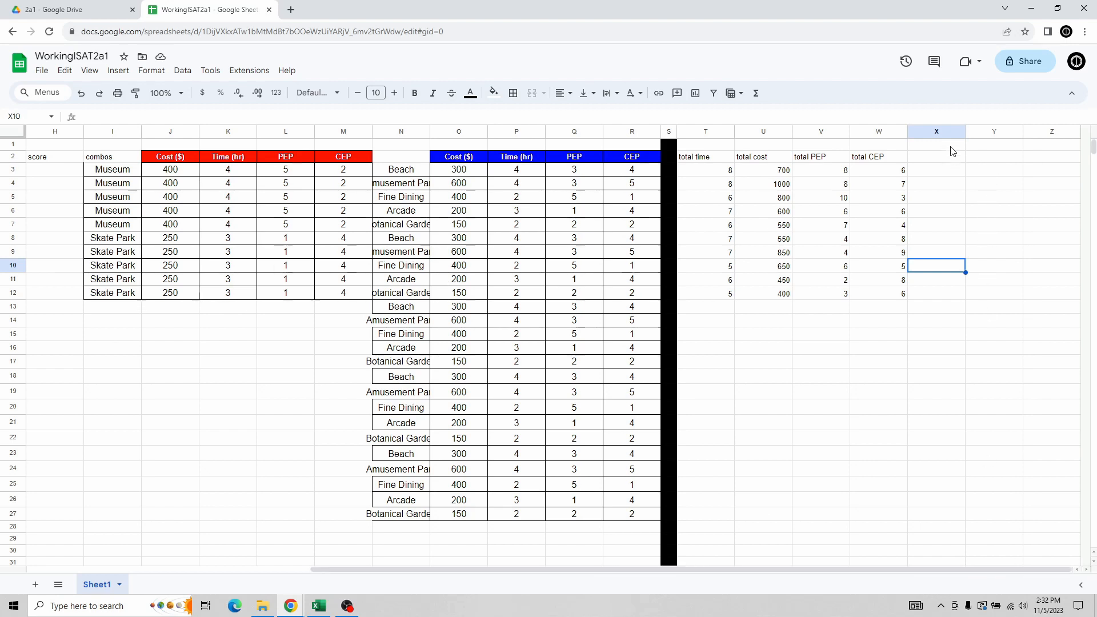
Narrow column X and fill the whole column black as a divider after the totals.
left_click_drag(965, 130, 928, 131)
left_click(909, 132)
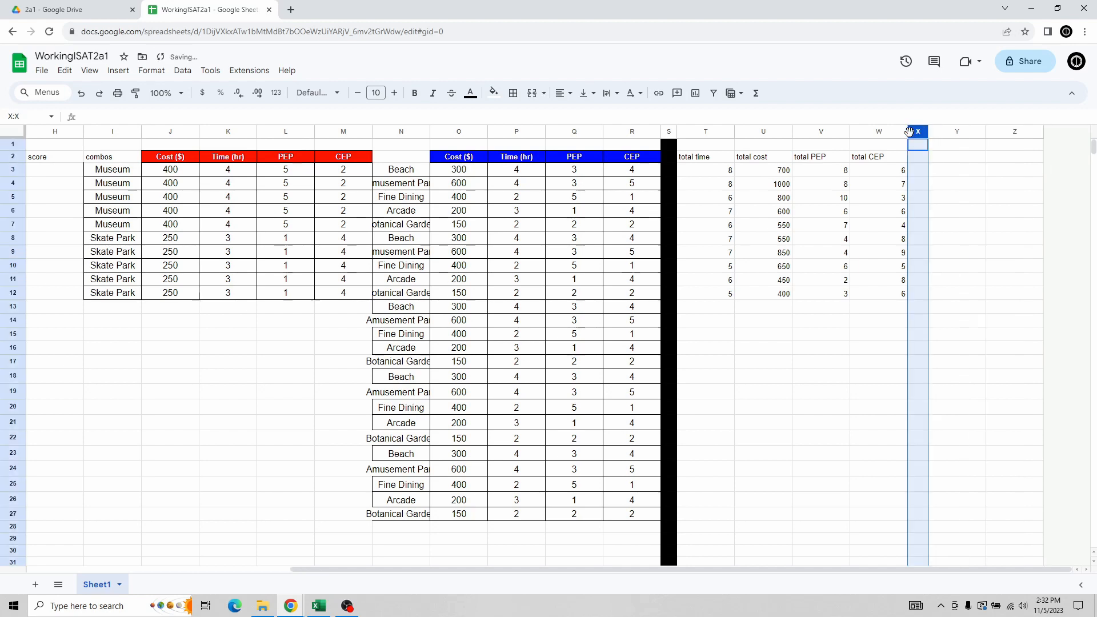
left_click(494, 93)
left_click(499, 134)
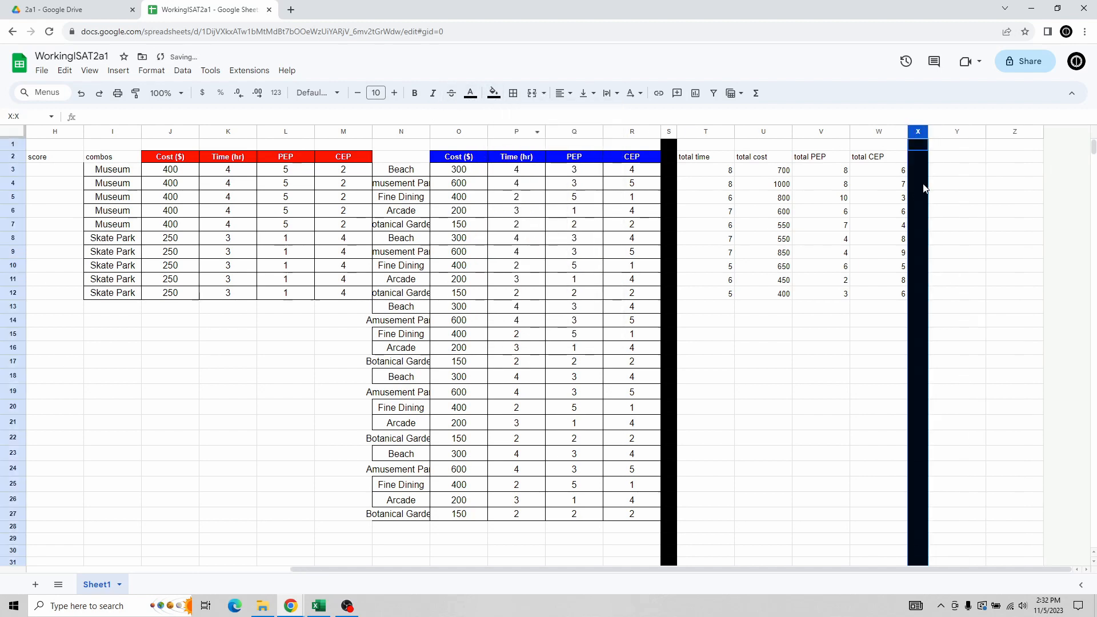
Enter the header "Budget points" in Y2.
left_click(963, 158)
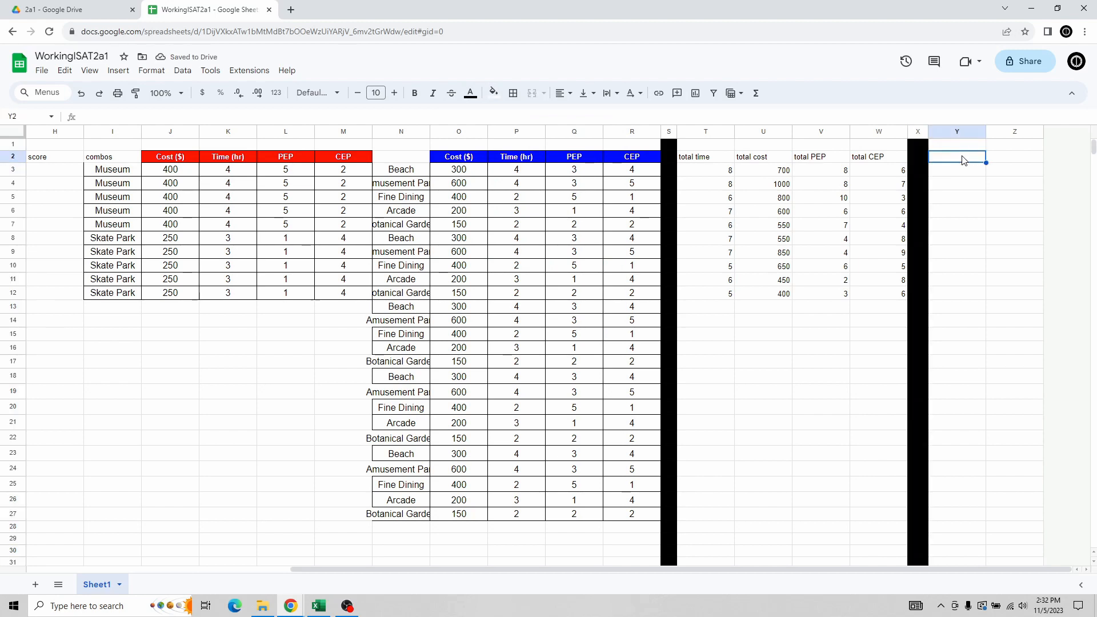
type("Budget points")
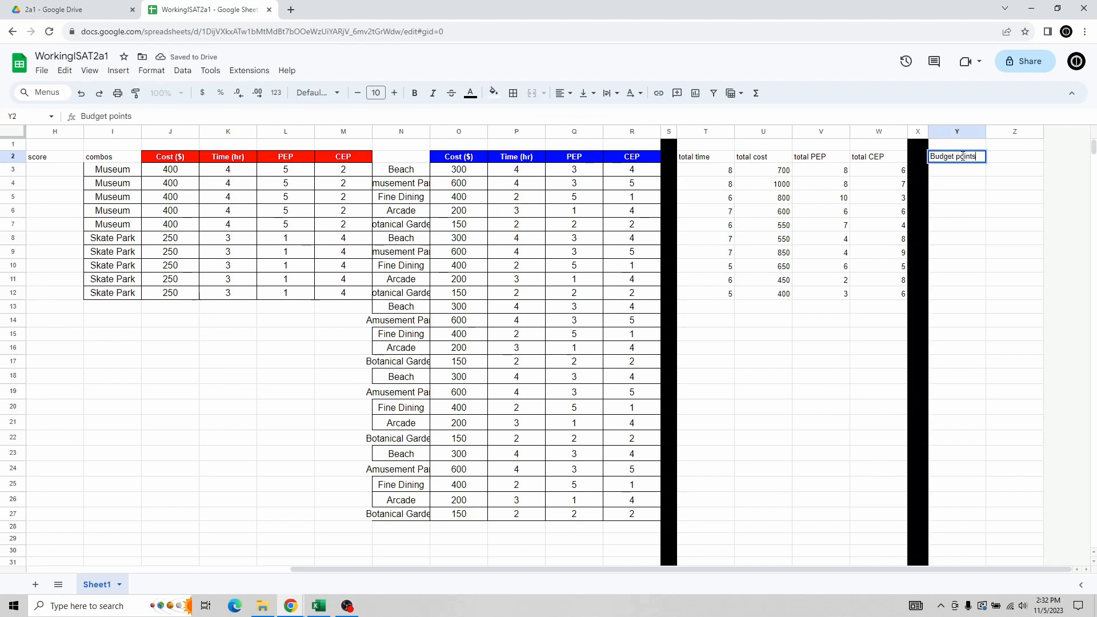
key("Return")
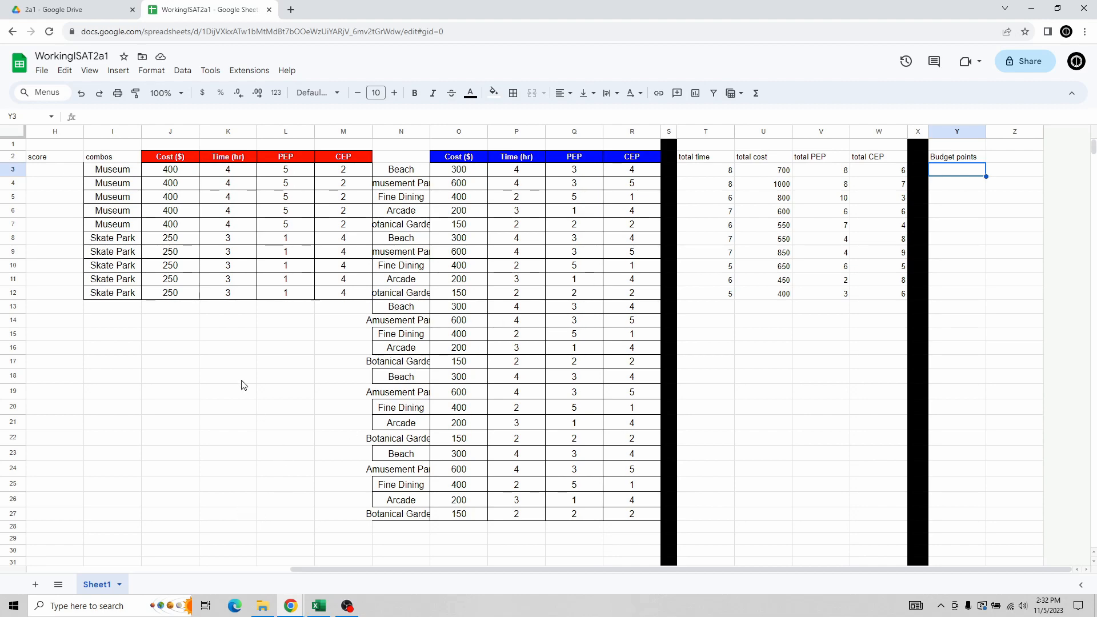
Check the Budget Points formula in the task document on Drive and enter =(1000-U3)/7 in Y3.
left_click(37, 11)
scroll(499, 320, "down", 5)
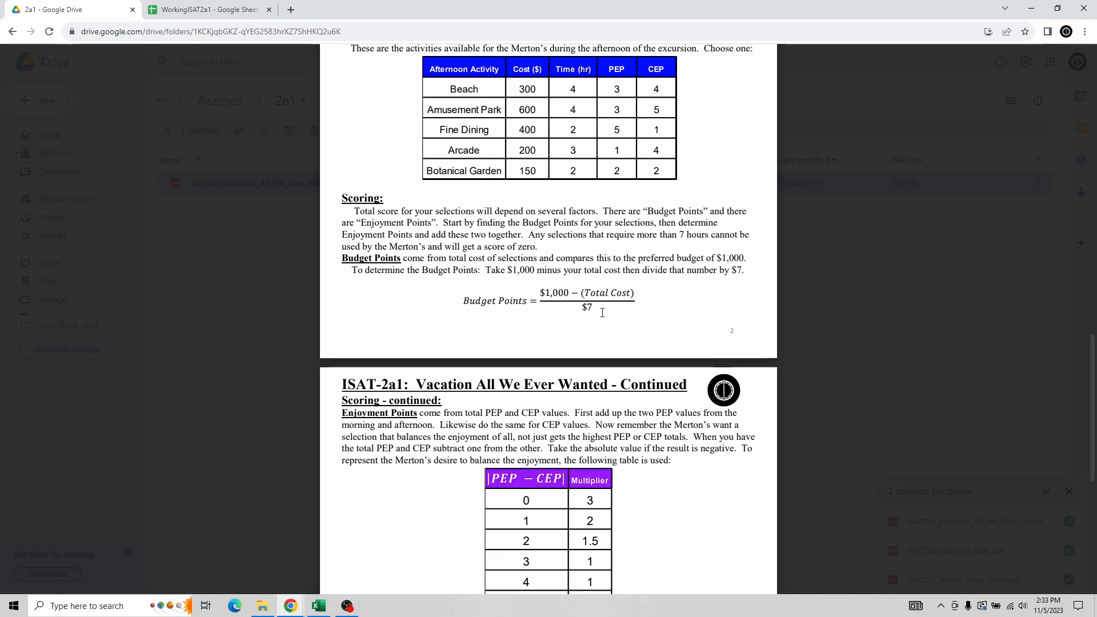
left_click(208, 10)
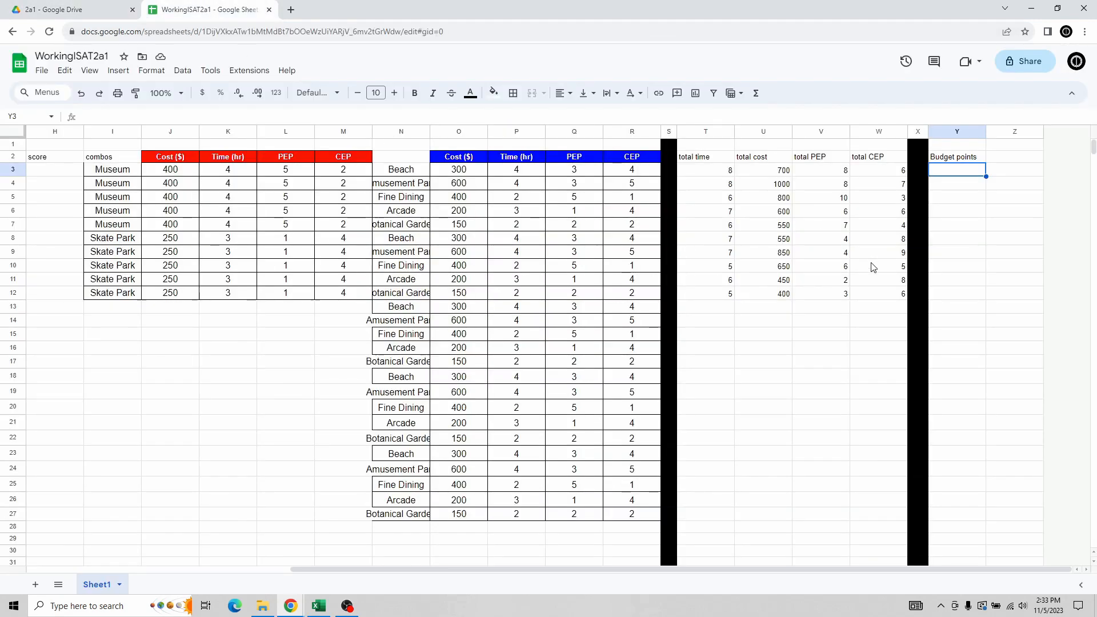
type("=")
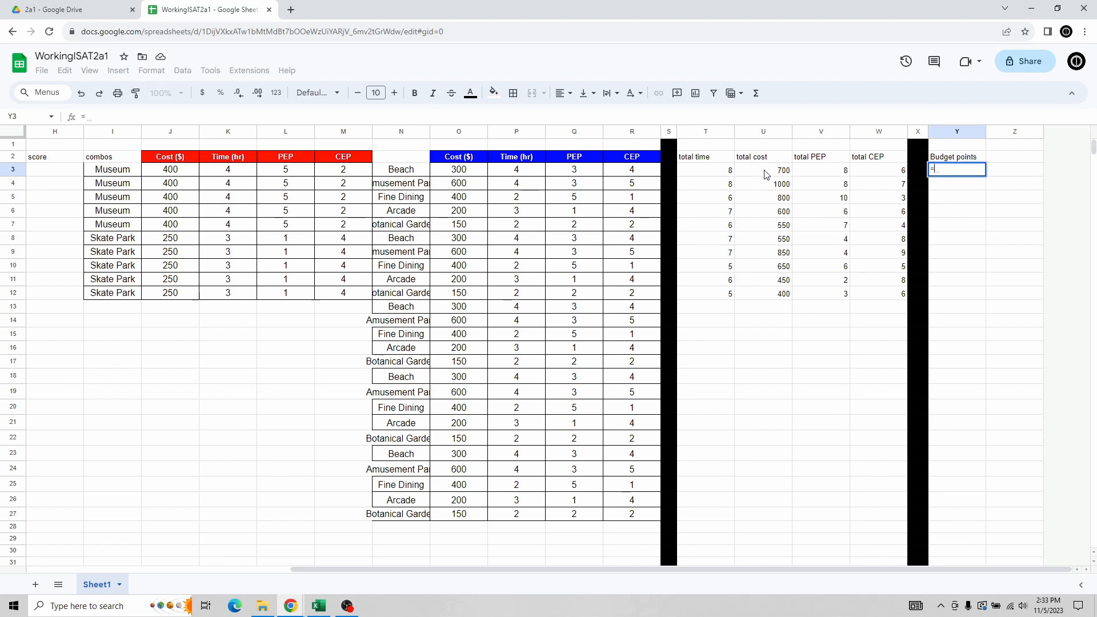
type("1000-")
left_click(766, 174)
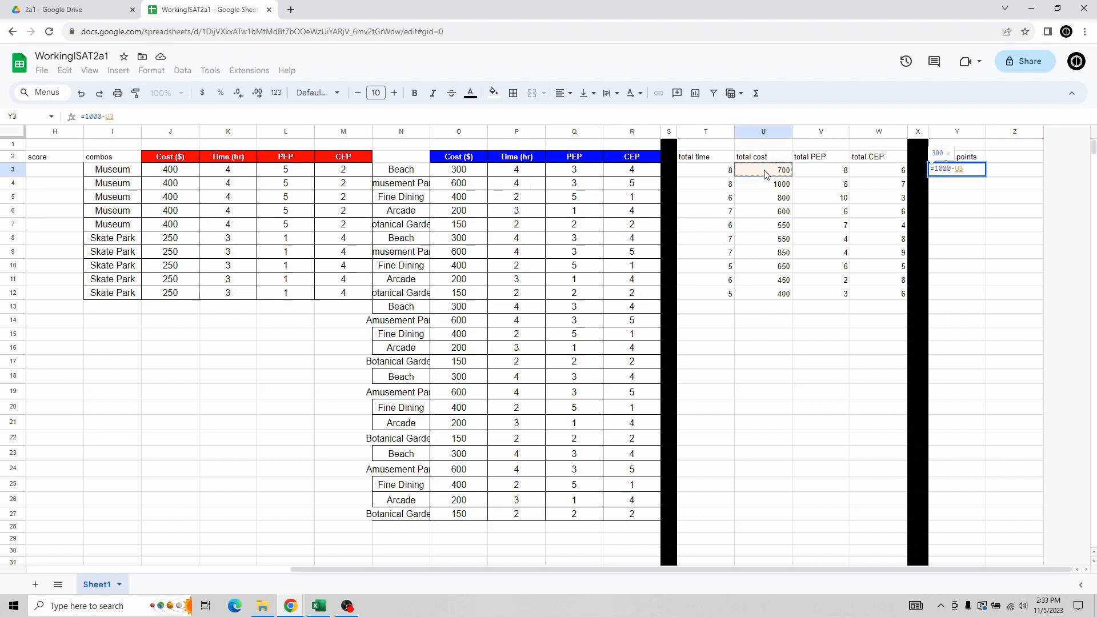
type(")")
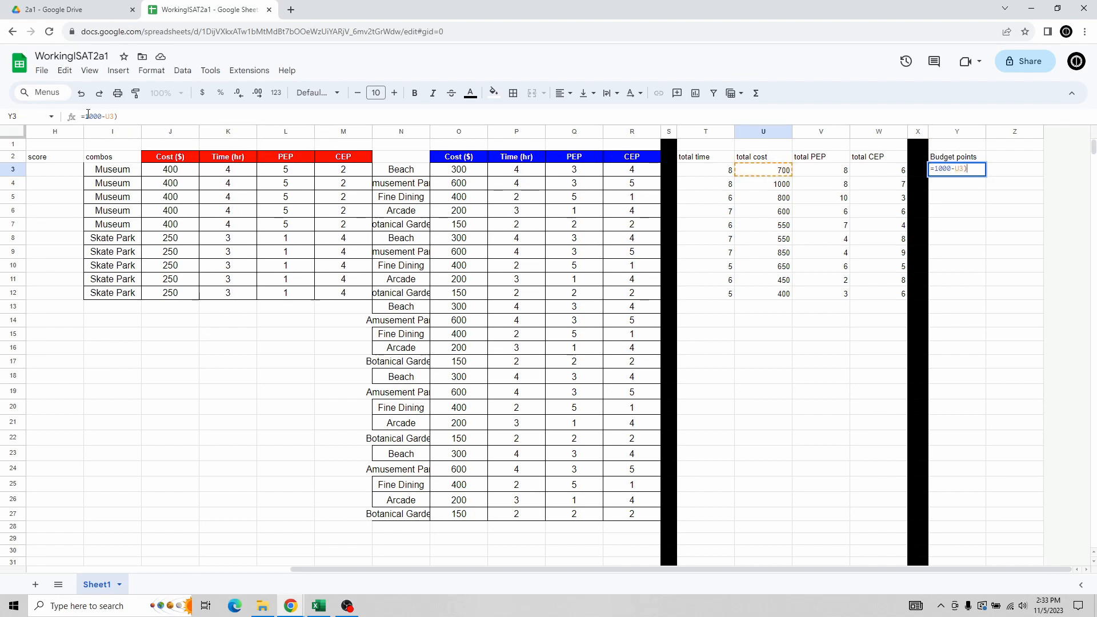
type("(")
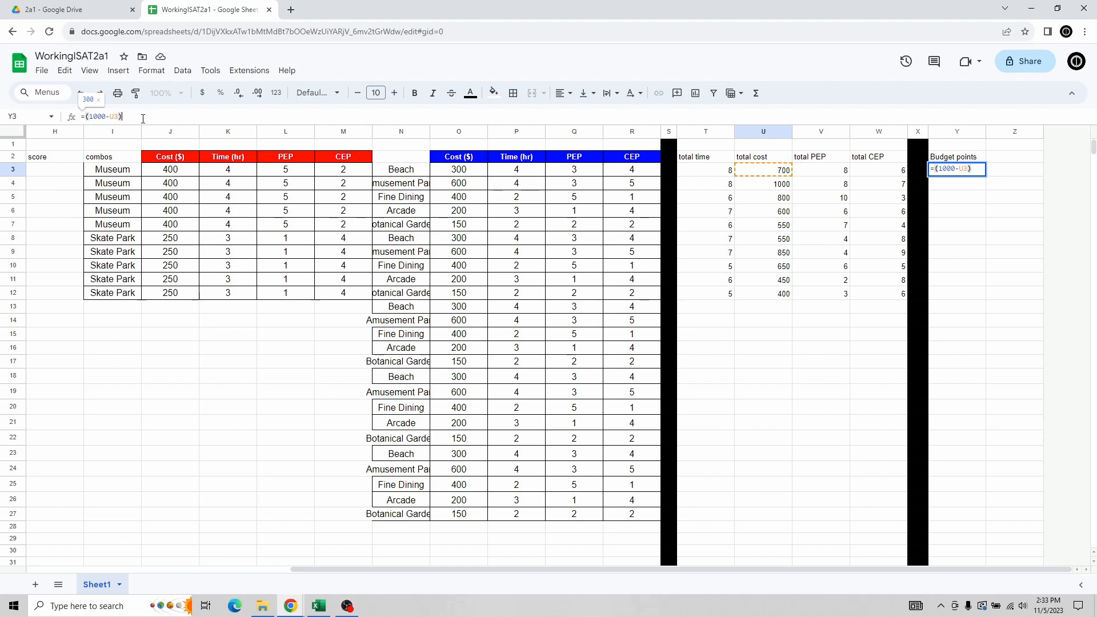
type("/7")
key("Return")
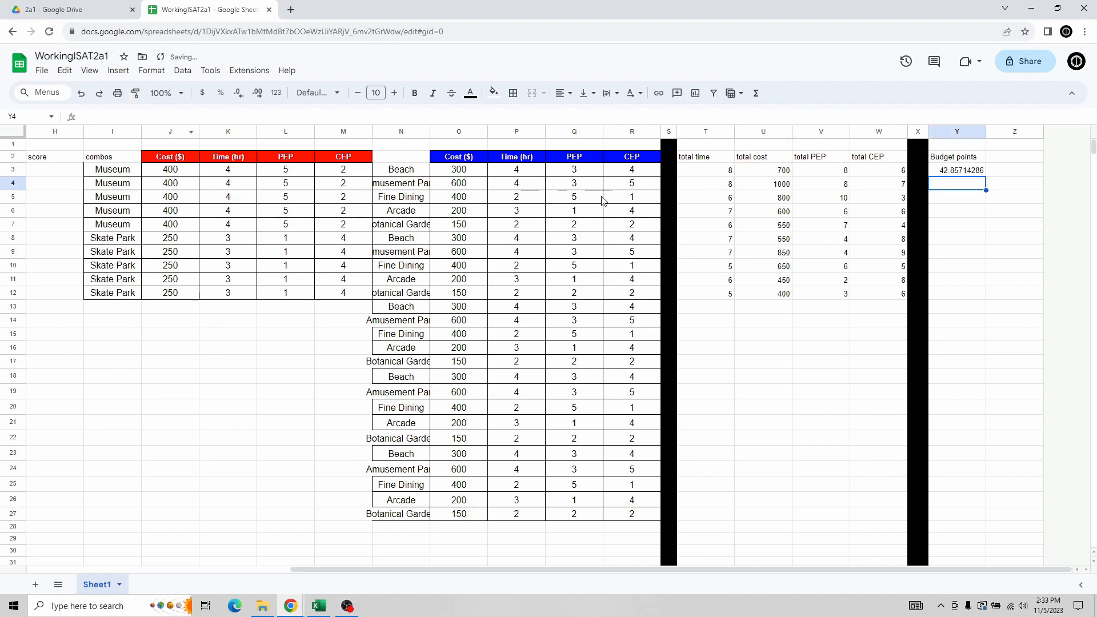
Fill the budget points formula from Y3 down to Y6.
left_click(974, 171)
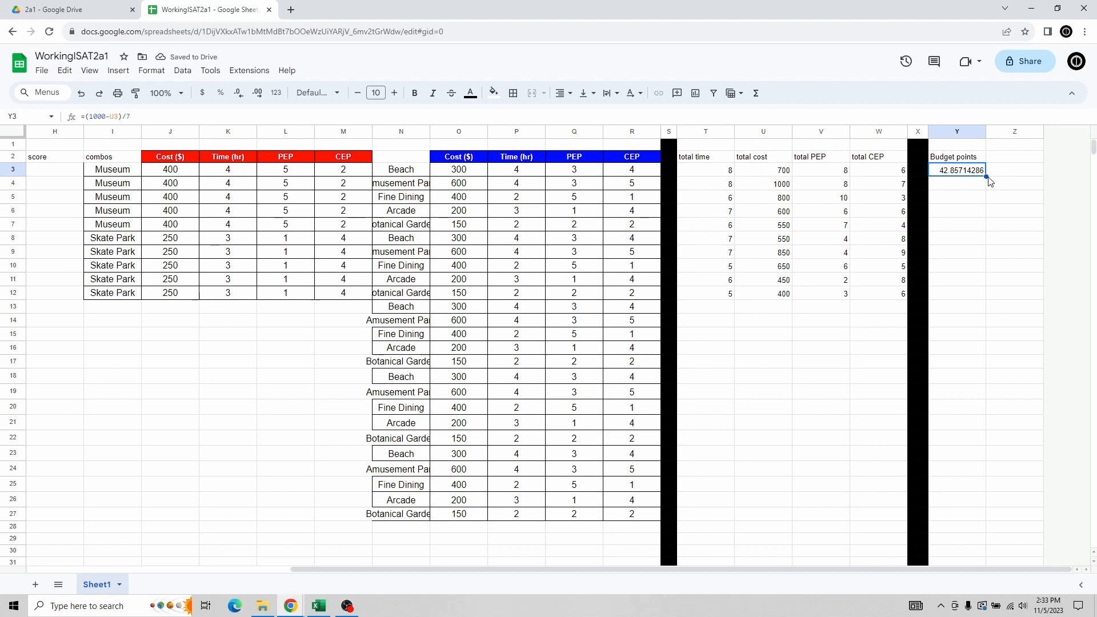
left_click_drag(985, 177, 987, 211)
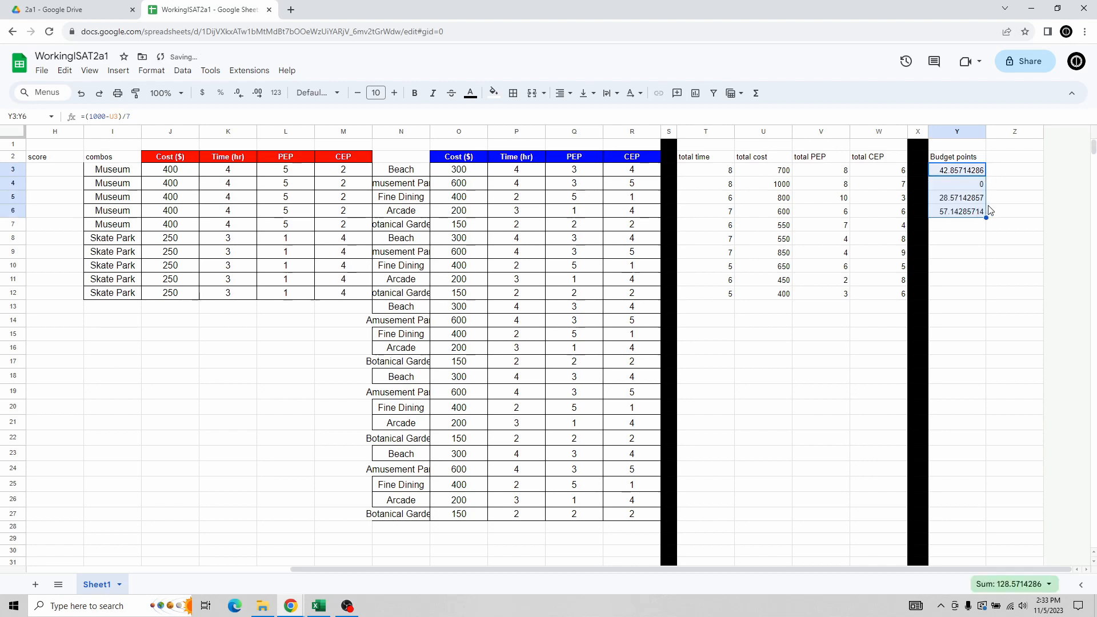
left_click(962, 184)
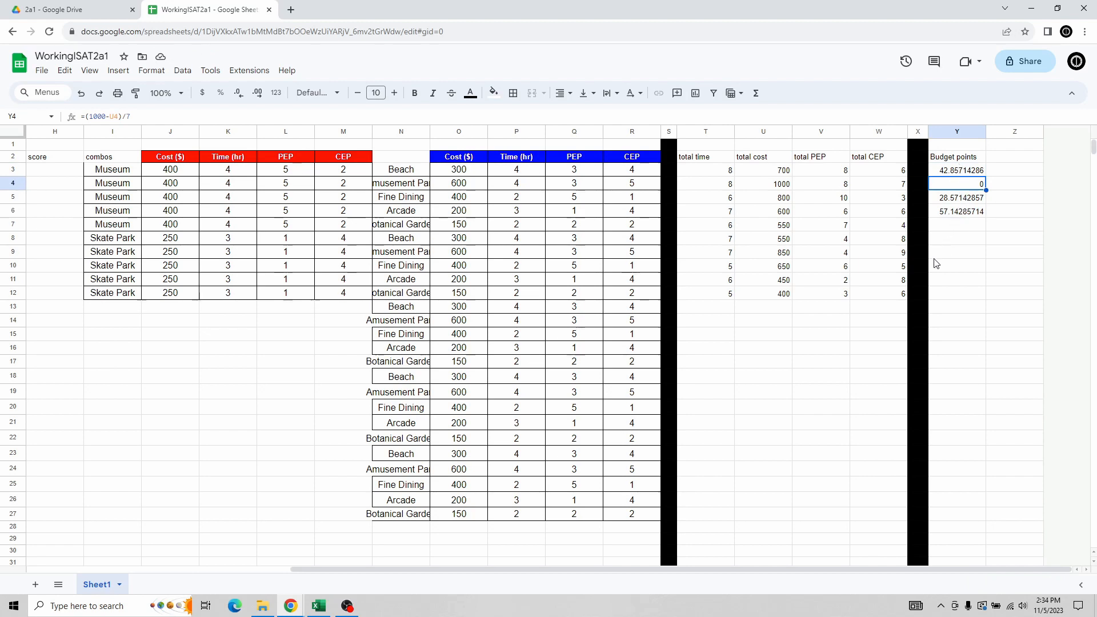
Insert two empty columns to the left of column Z, after the budget points.
left_click(1008, 160)
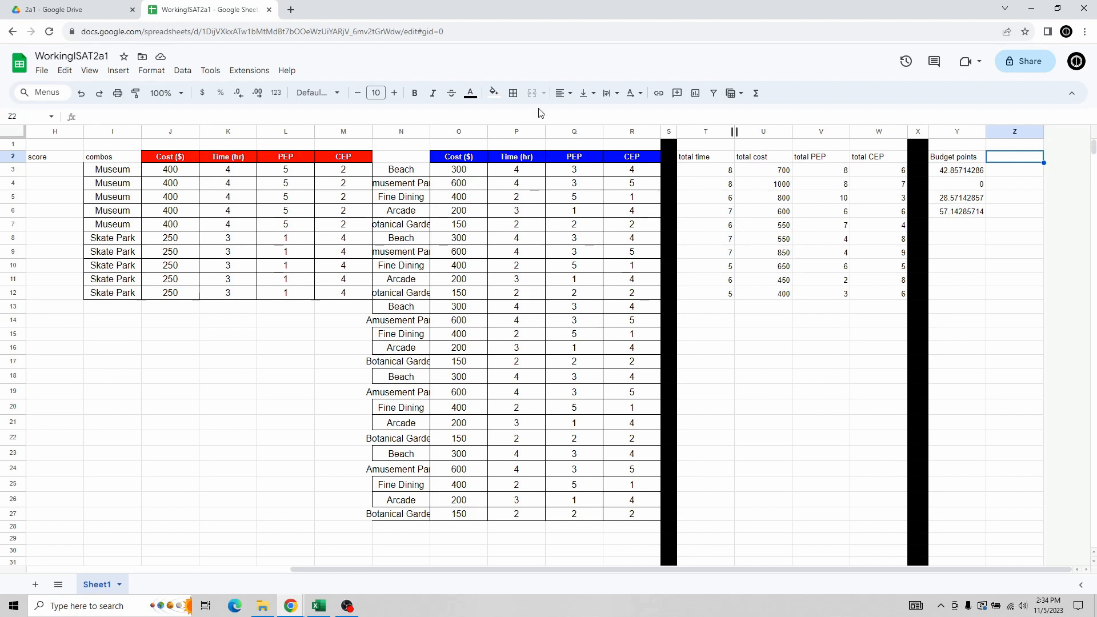
right_click(1017, 163)
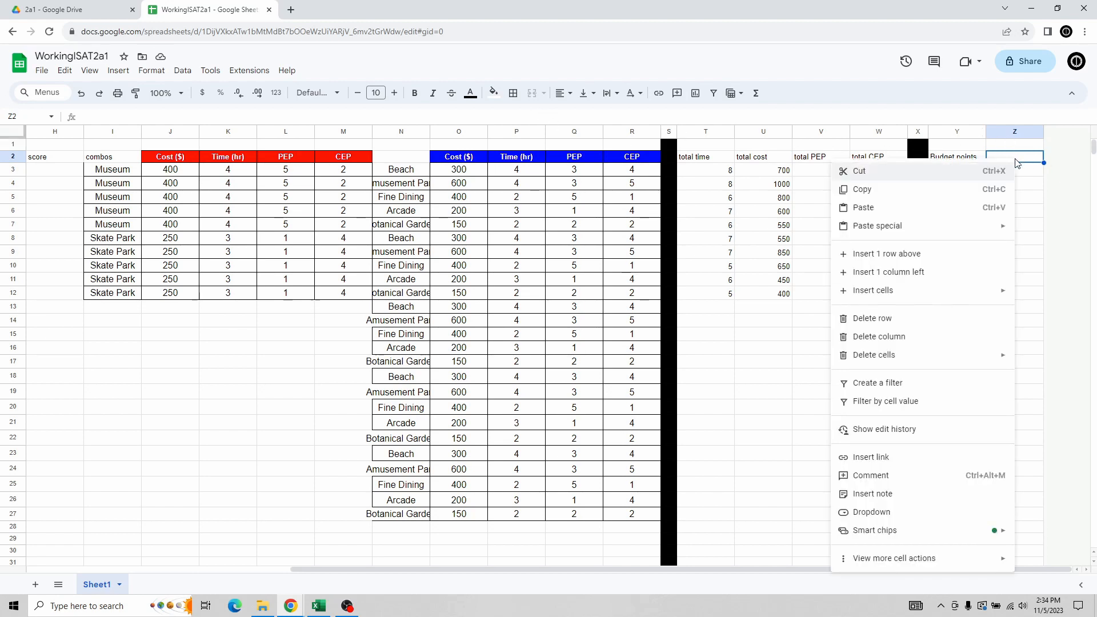
left_click(946, 276)
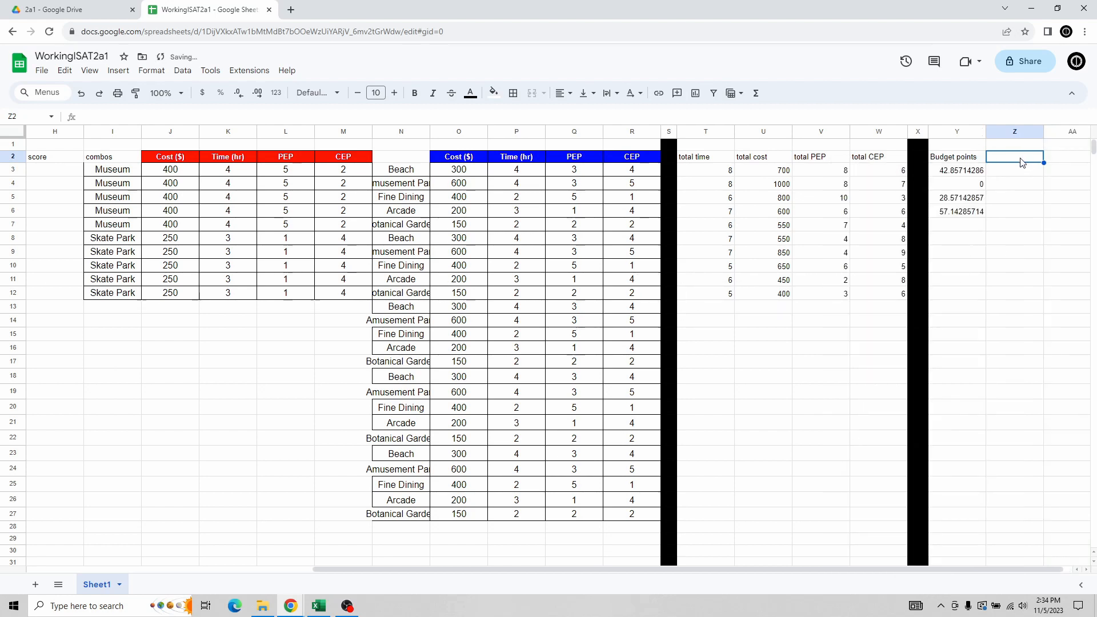
right_click(1023, 162)
left_click(959, 272)
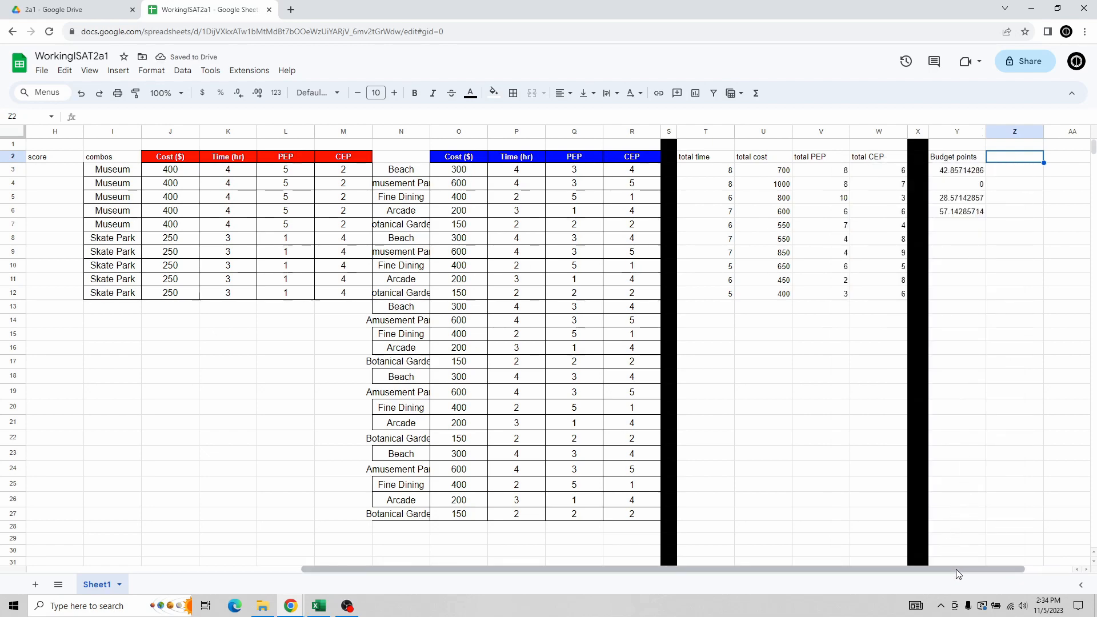
Enter the formula =Y3 in H3 so the score column takes the first combo's budget points.
left_click_drag(955, 569, 927, 567)
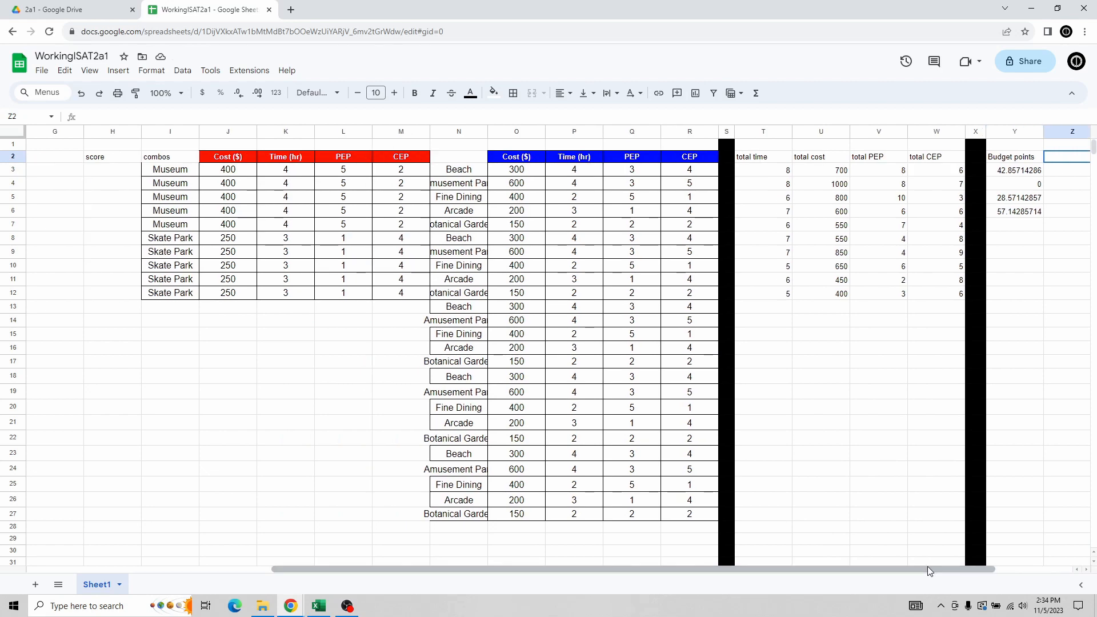
left_click_drag(908, 570, 795, 574)
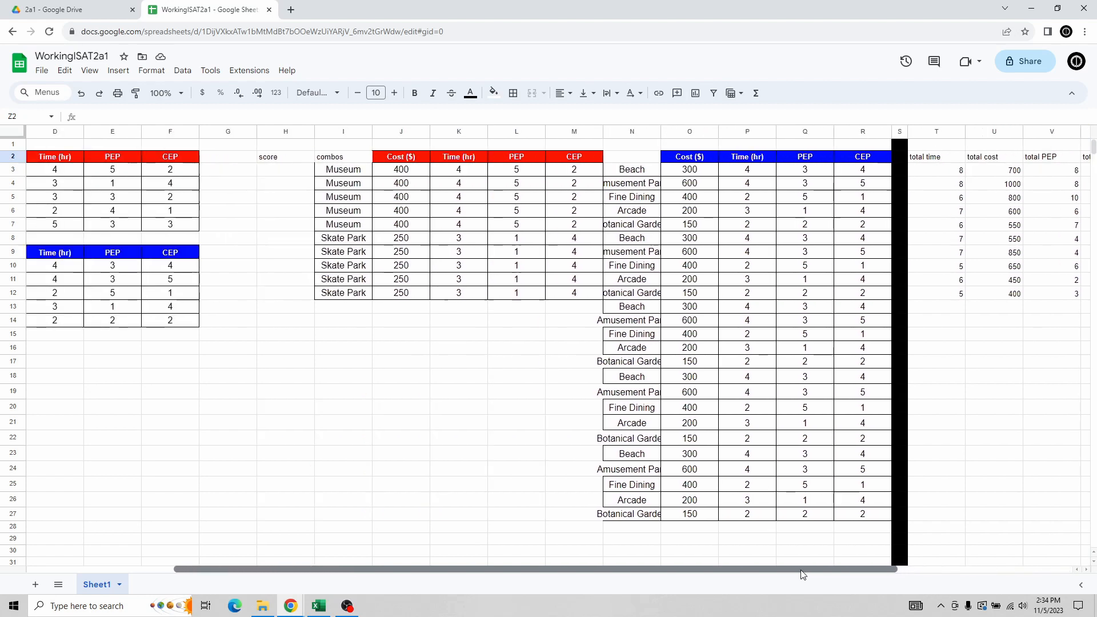
left_click(291, 174)
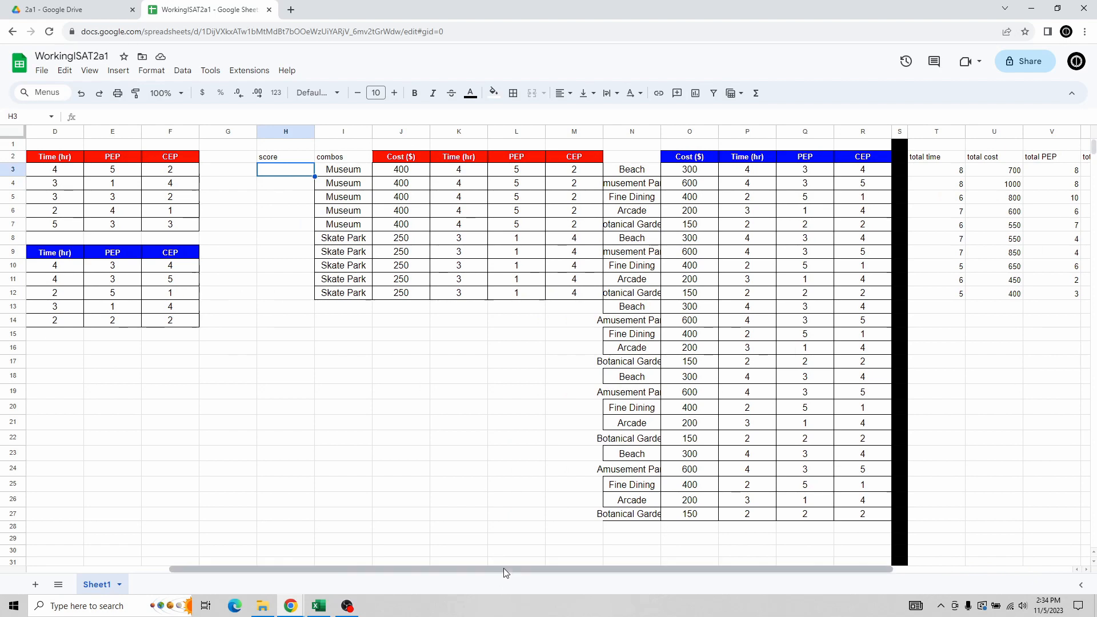
left_click_drag(500, 568, 332, 571)
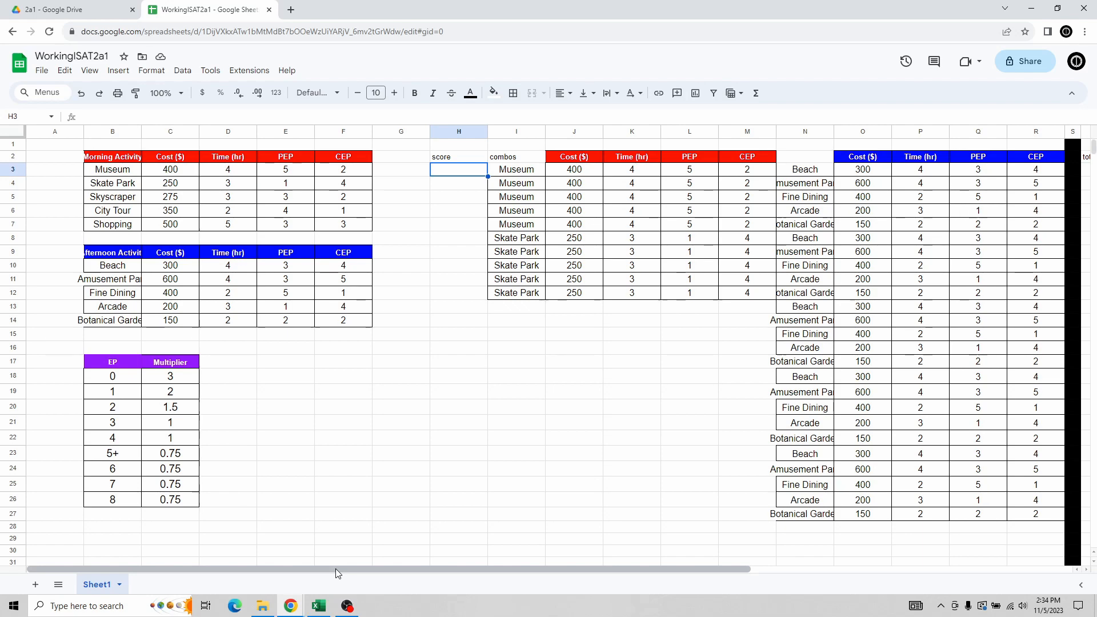
type("=")
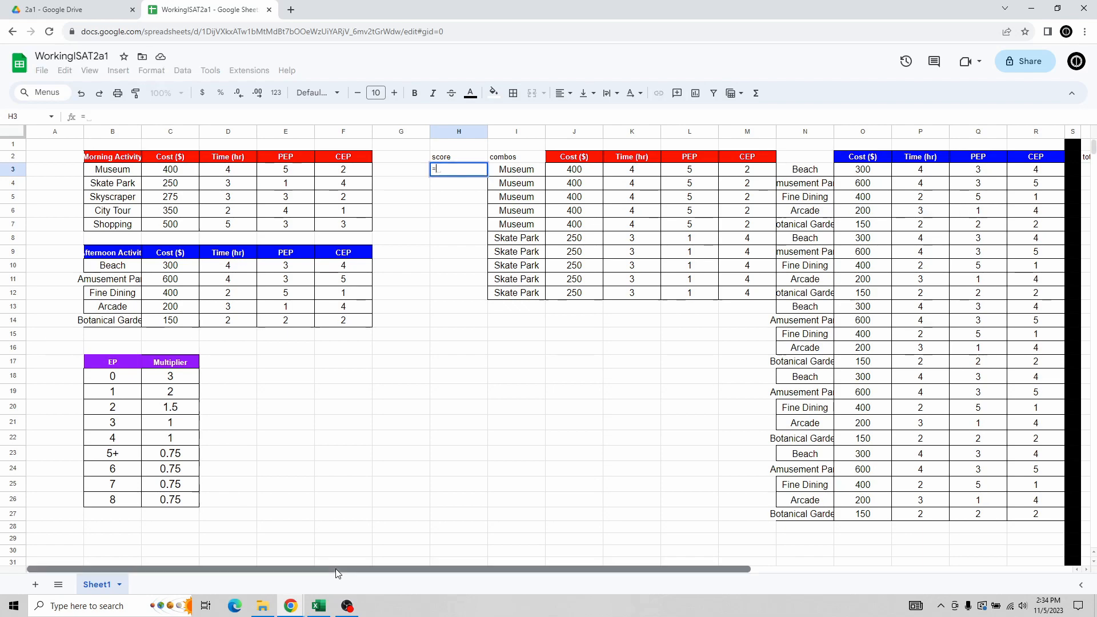
left_click_drag(335, 568, 740, 543)
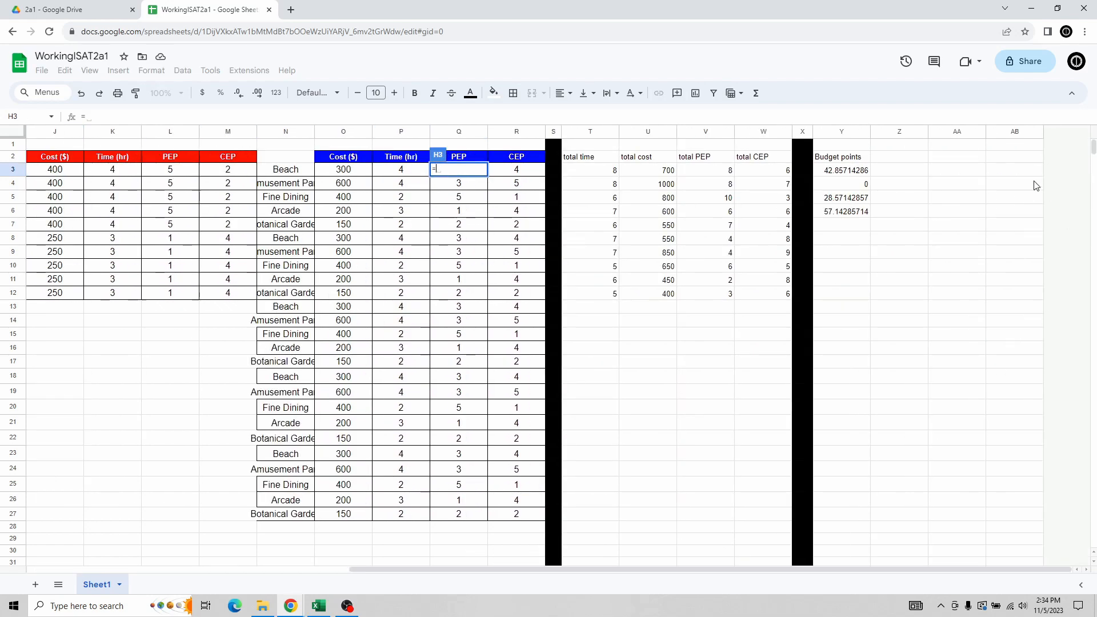
left_click(837, 171)
key("Return")
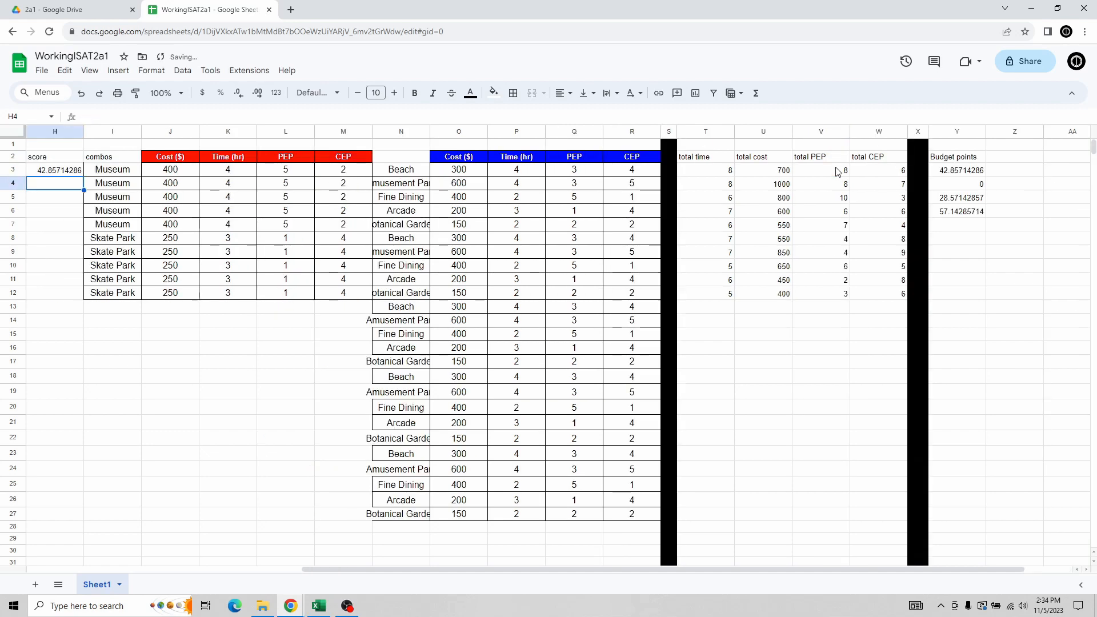
Fill the score formula from H3 down to H12.
left_click(40, 170)
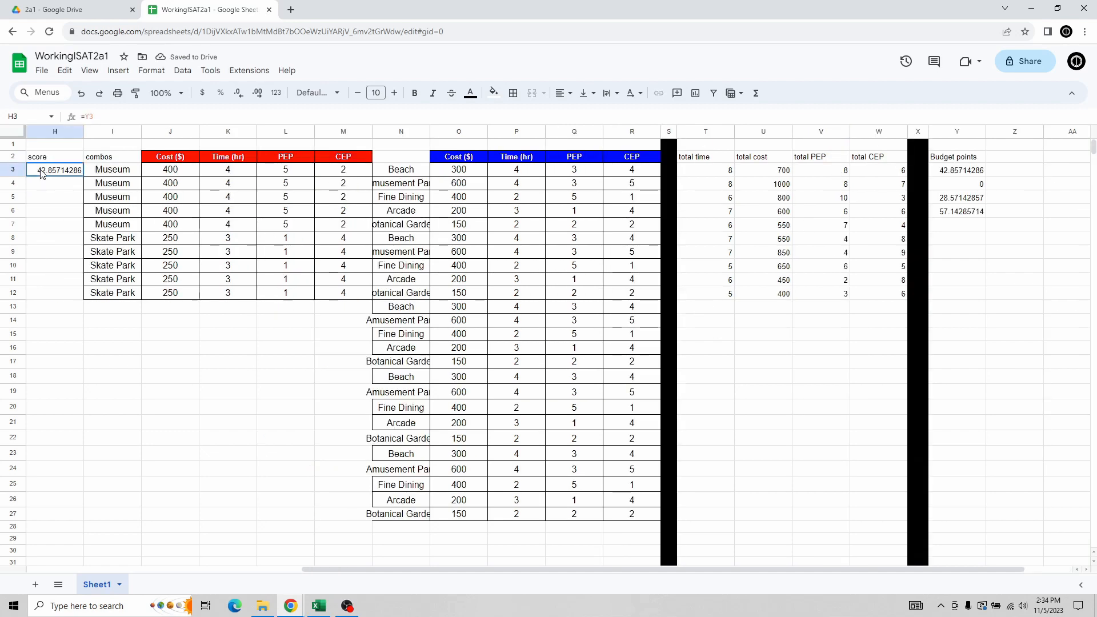
left_click_drag(84, 176, 82, 296)
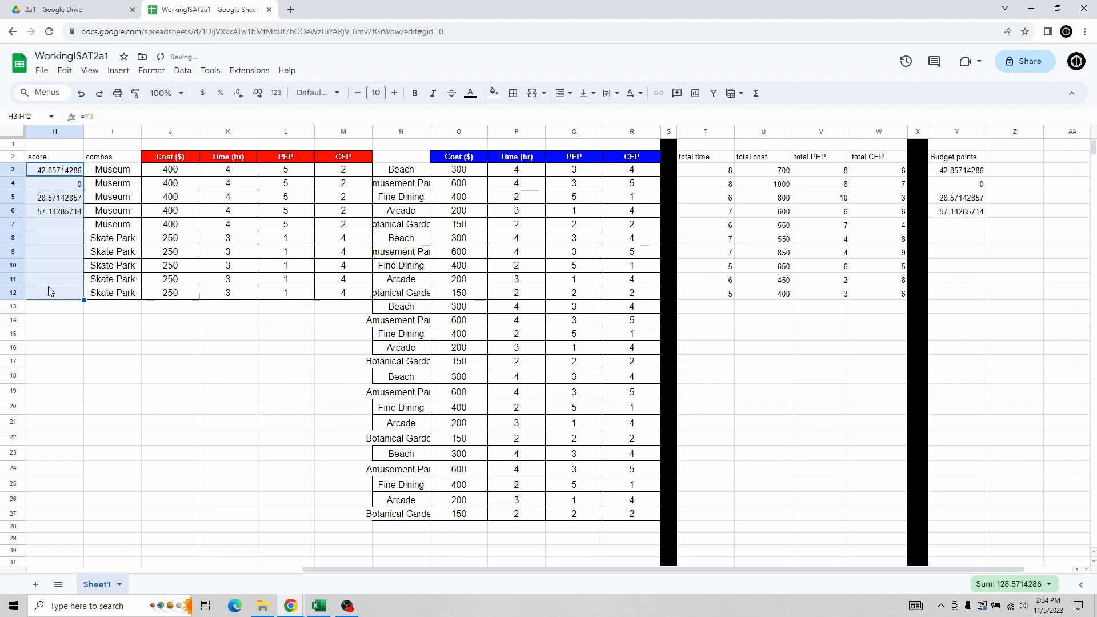
left_click(45, 227)
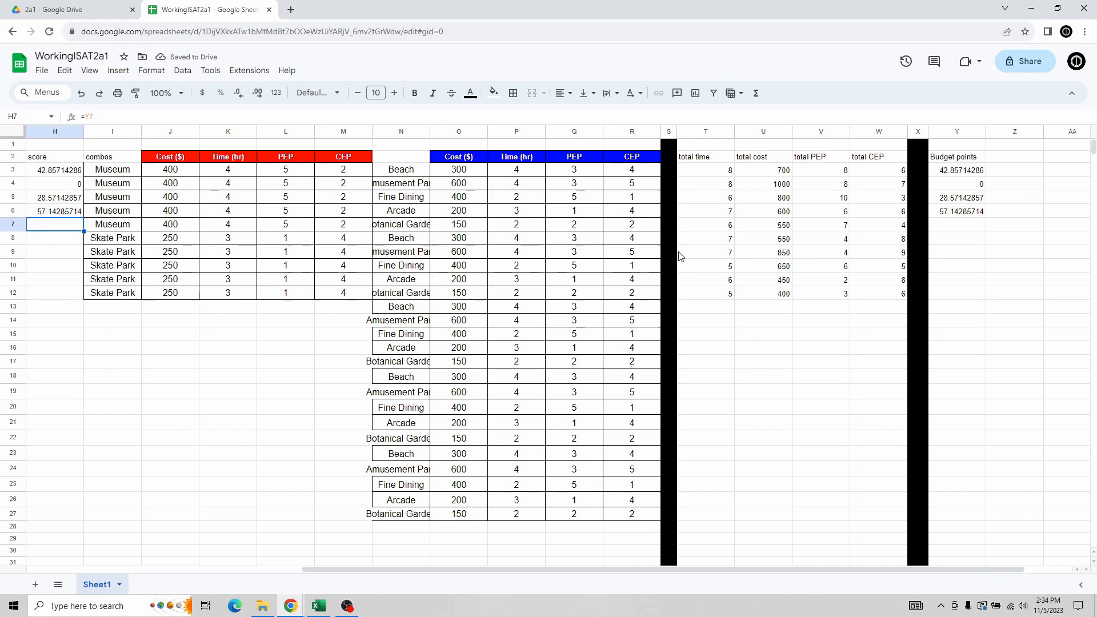
Check the formulas in the score column against the budget points column for the first combos.
left_click(970, 226)
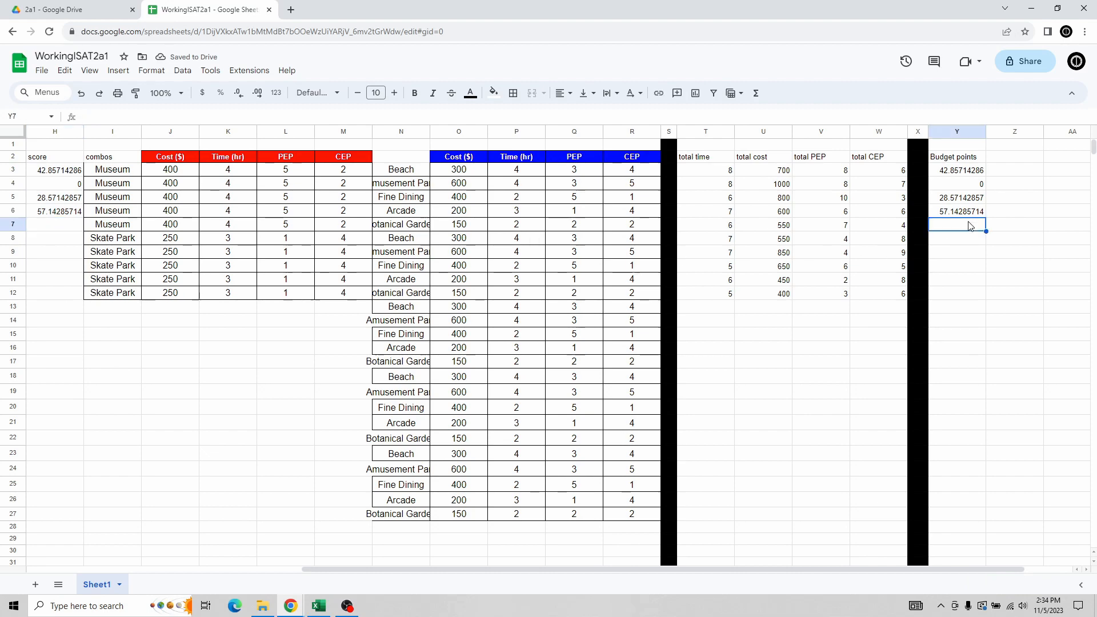
left_click(52, 175)
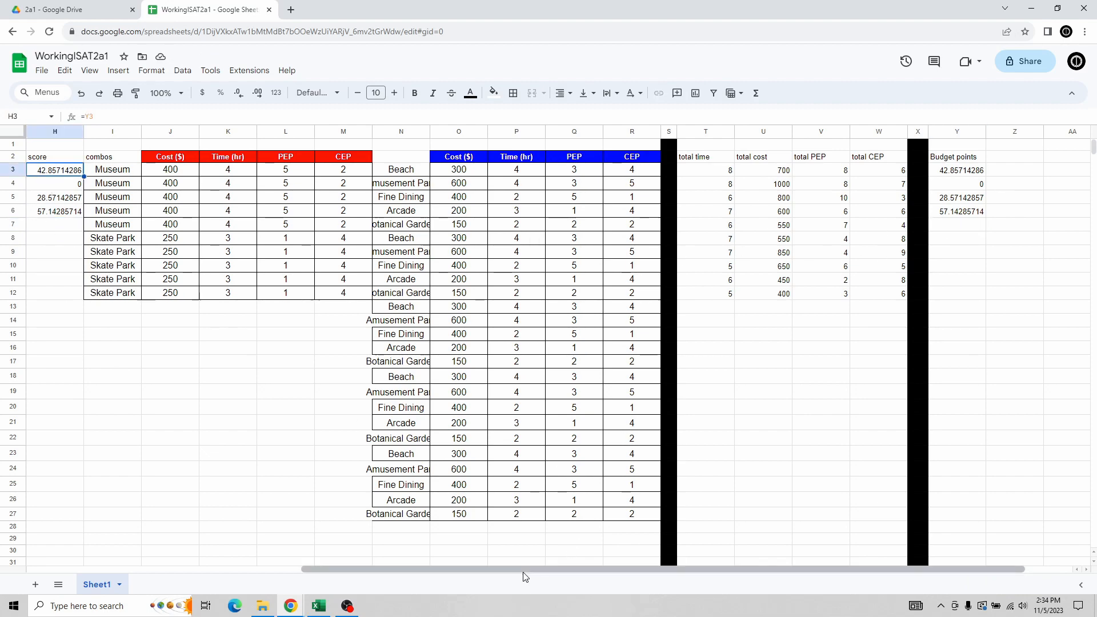
left_click_drag(521, 570, 228, 570)
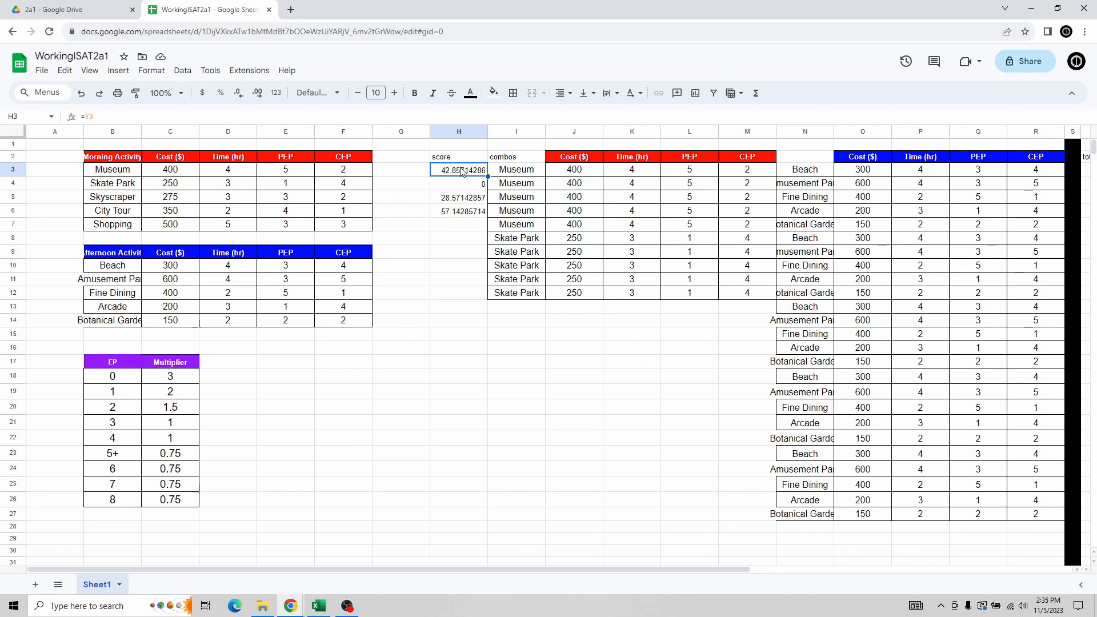
left_click(457, 213)
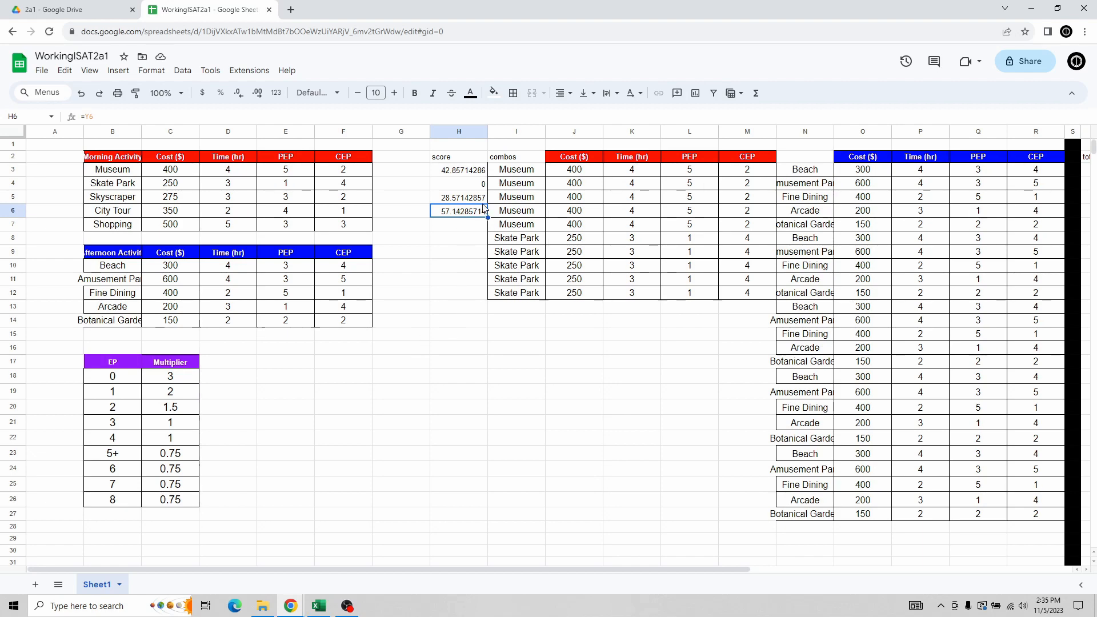
scroll(523, 340, "down", 10)
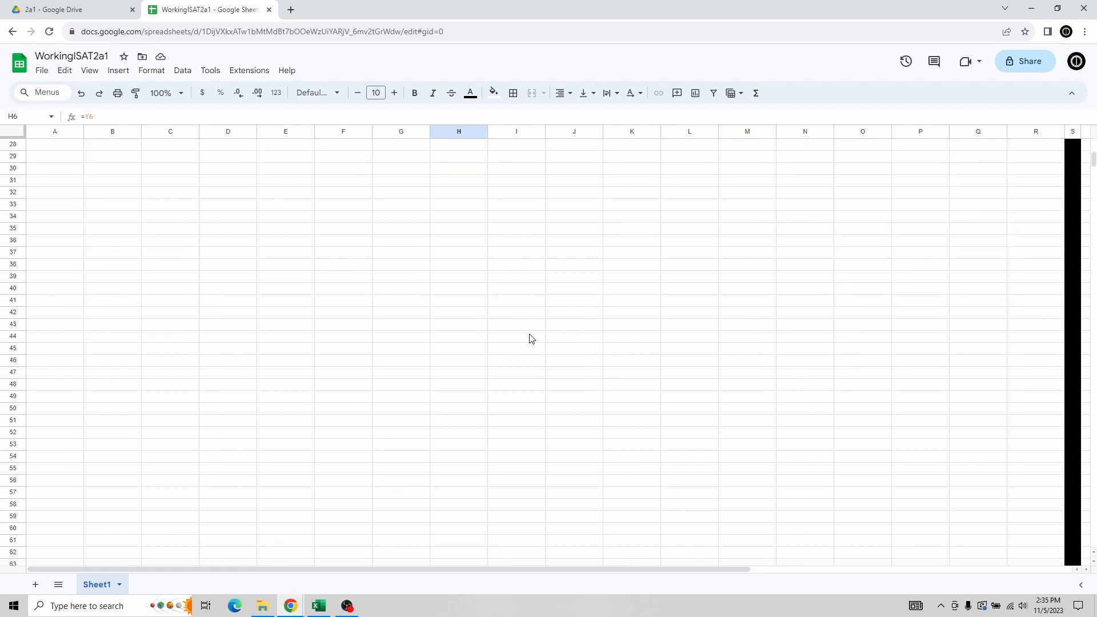
scroll(529, 338, "up", 4)
scroll(529, 338, "up", 7)
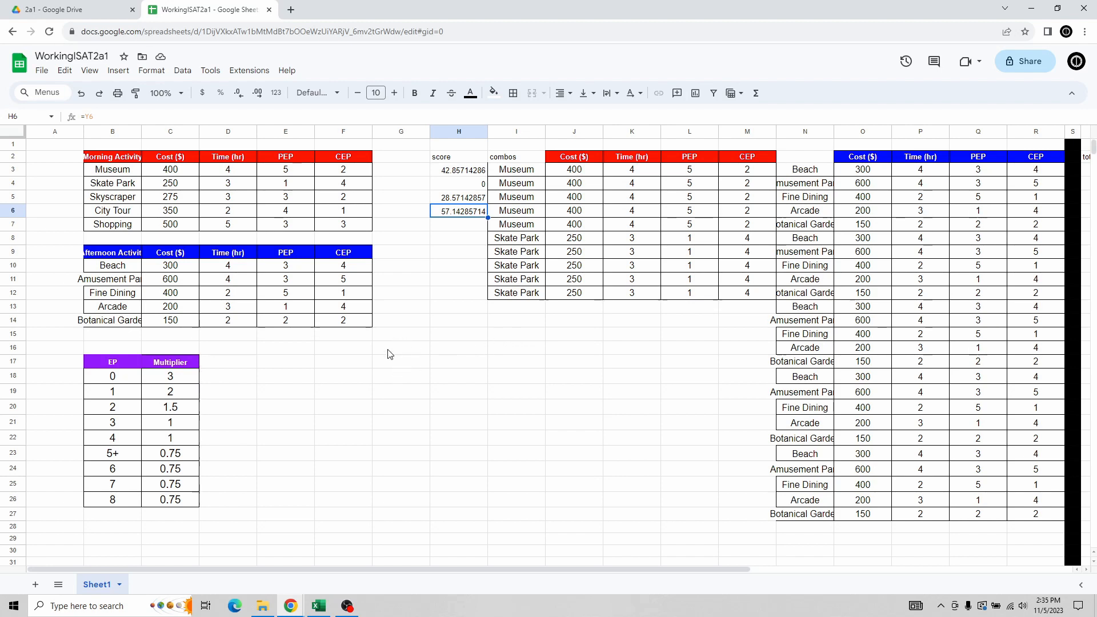
Enter the labels "max score" in F18 and "min score" in F19, beside the multiplier table.
left_click(333, 377)
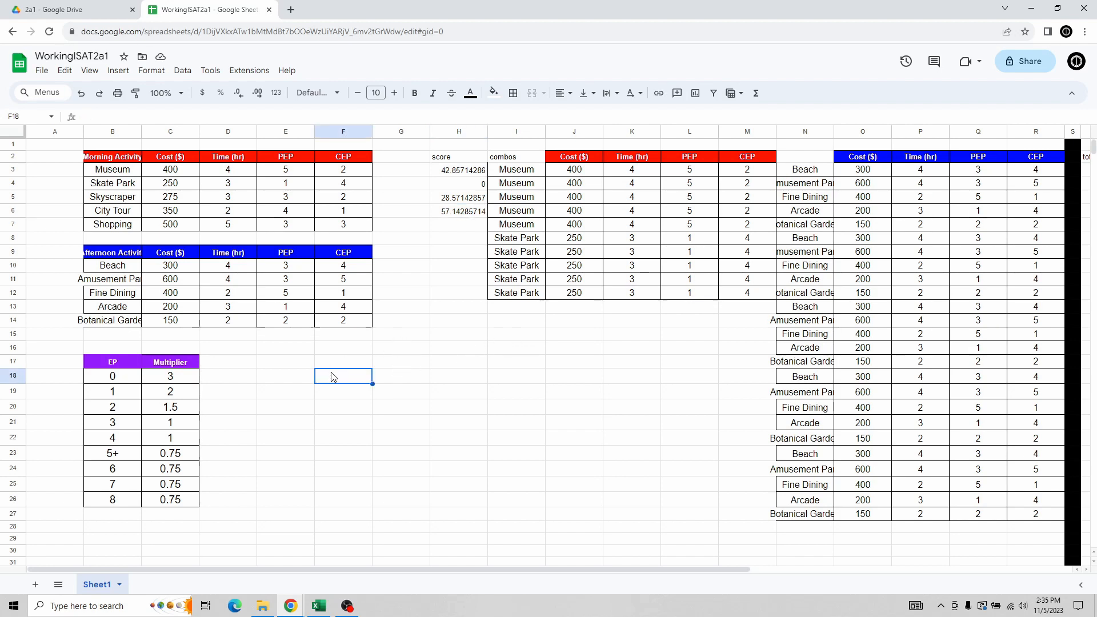
type("max score")
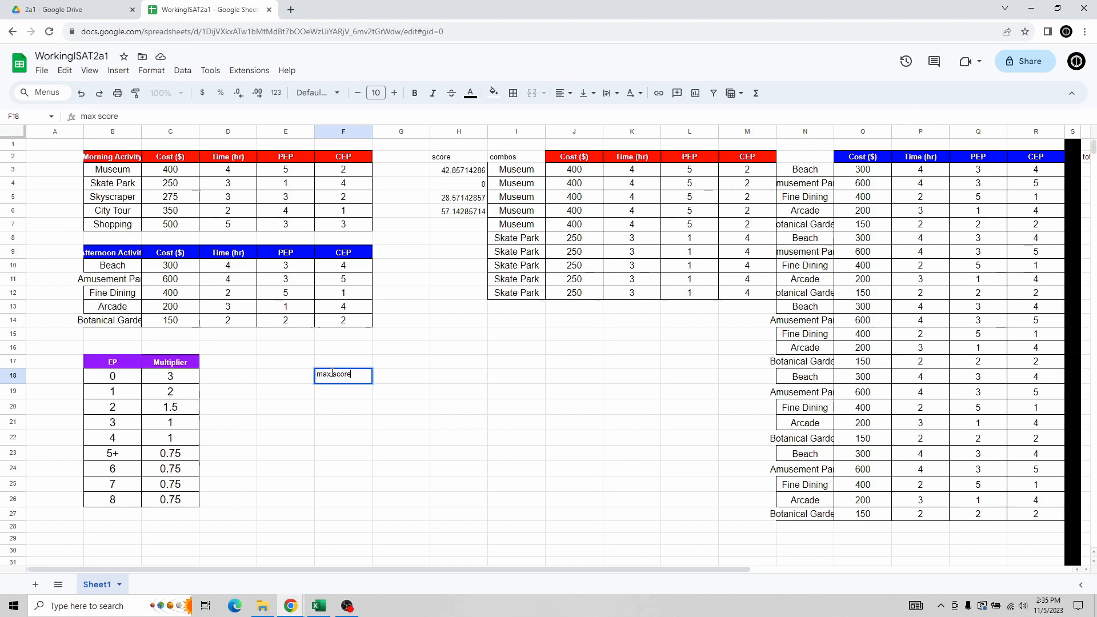
key("Return")
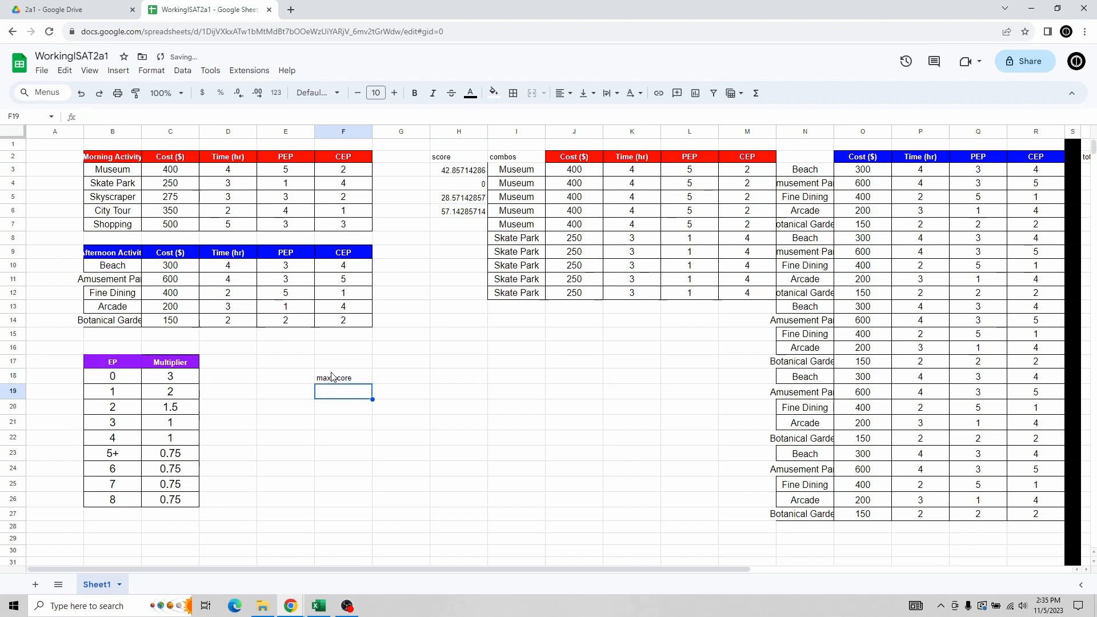
type("min score")
key("Return")
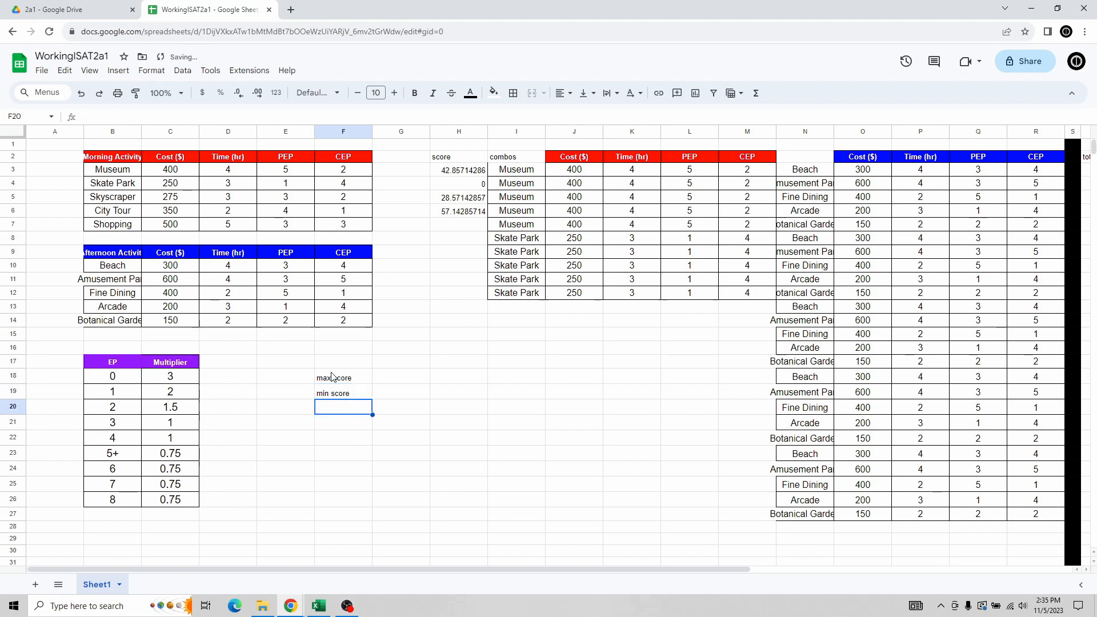
Enter a MAX formula over the scores H3:H6 in G18 and reject the suggested autofill for G19.
key("Right")
key("Up")
key("Up")
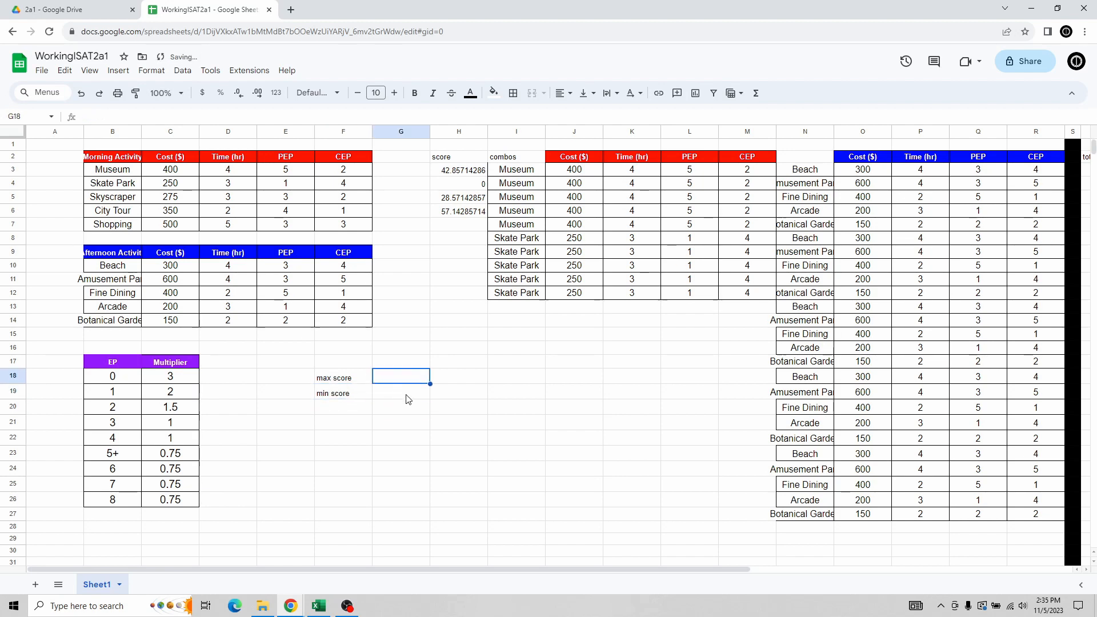
type("=")
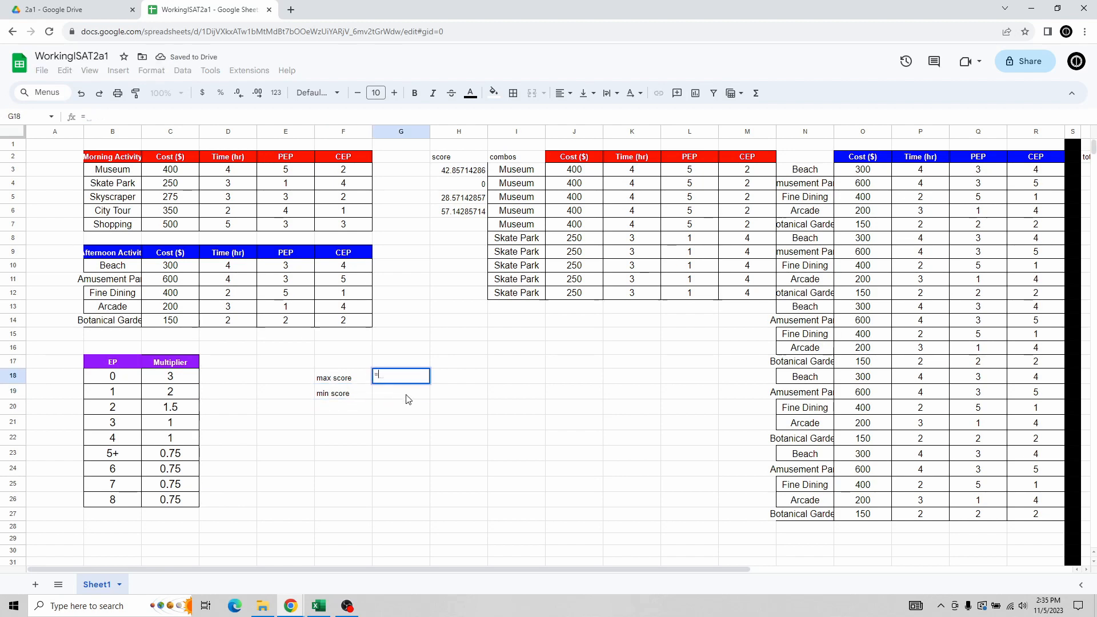
type("MAX")
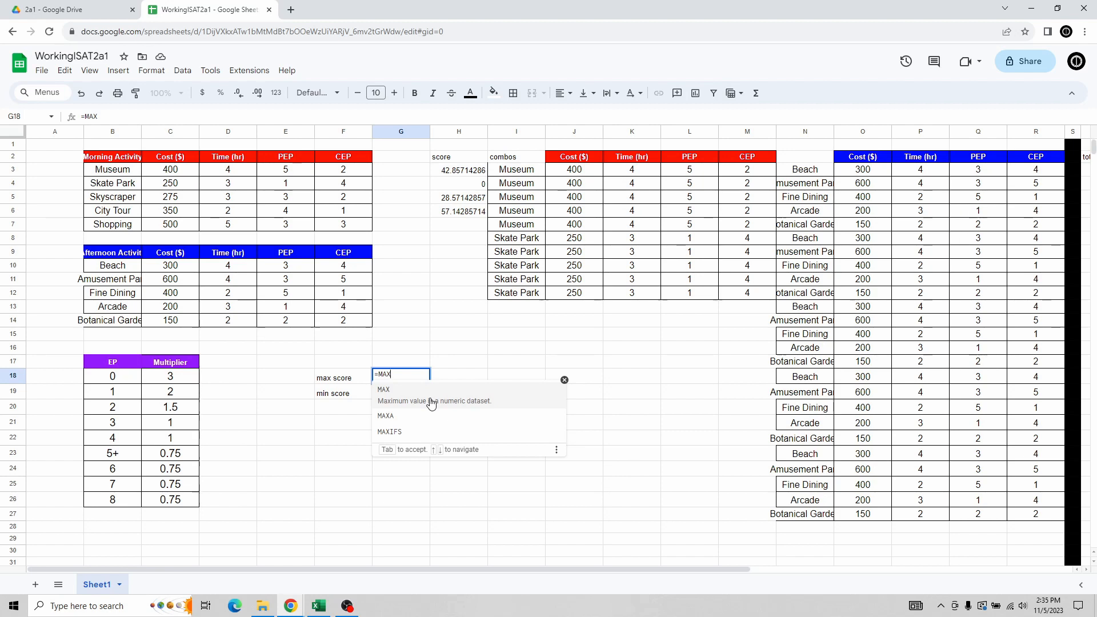
left_click(431, 403)
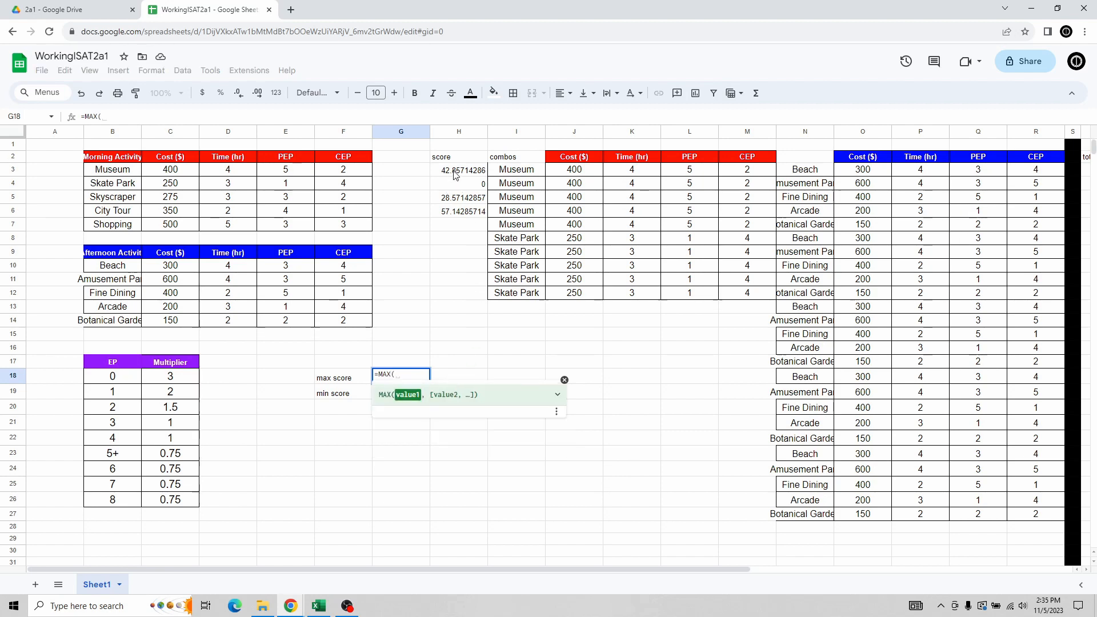
left_click_drag(455, 174, 459, 214)
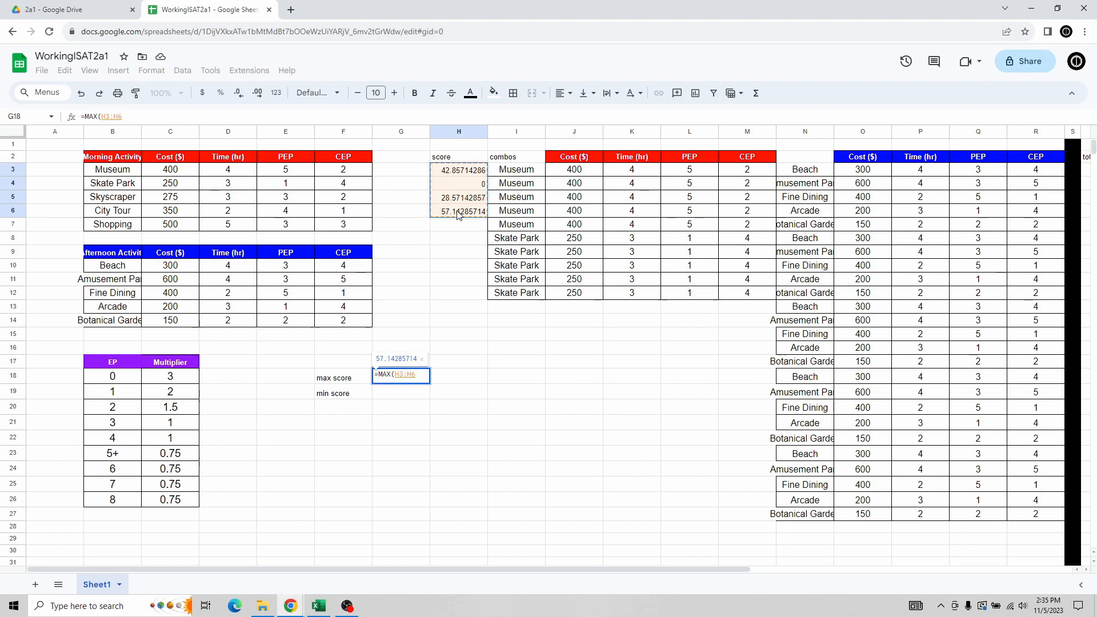
key("Return")
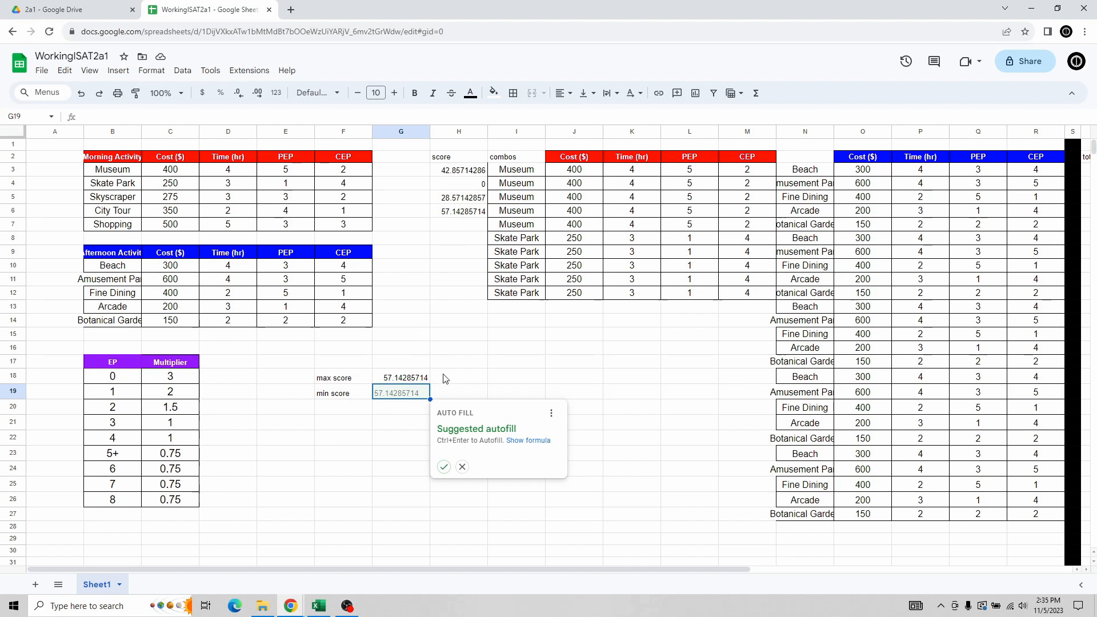
left_click(462, 467)
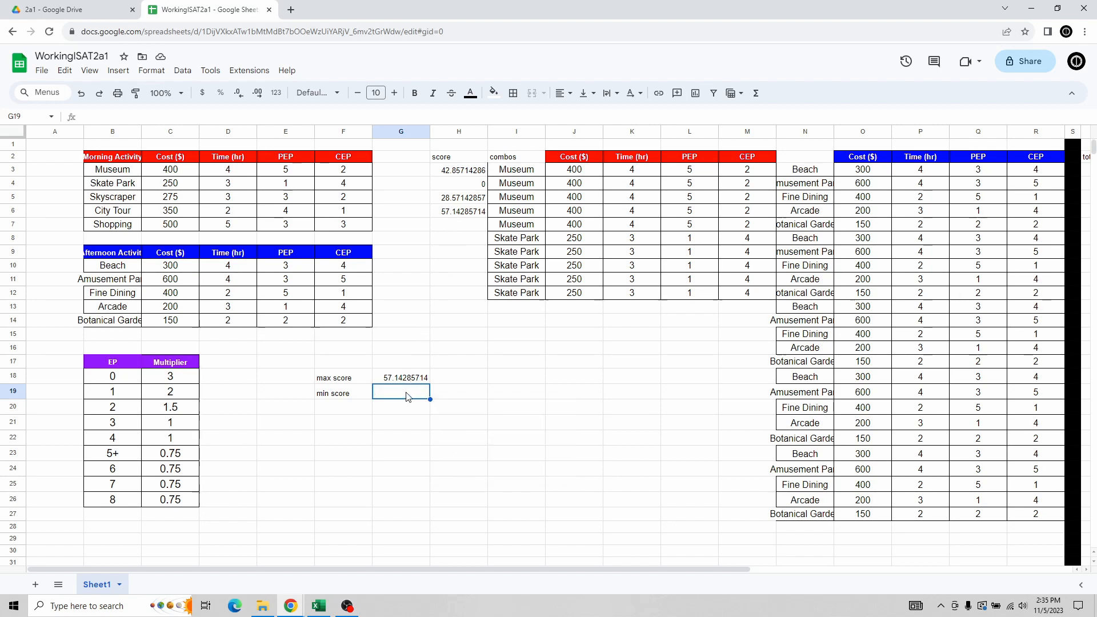
Enter a MIN formula over the scores H3:H6 in G19, beside the min score label.
type("=MIN")
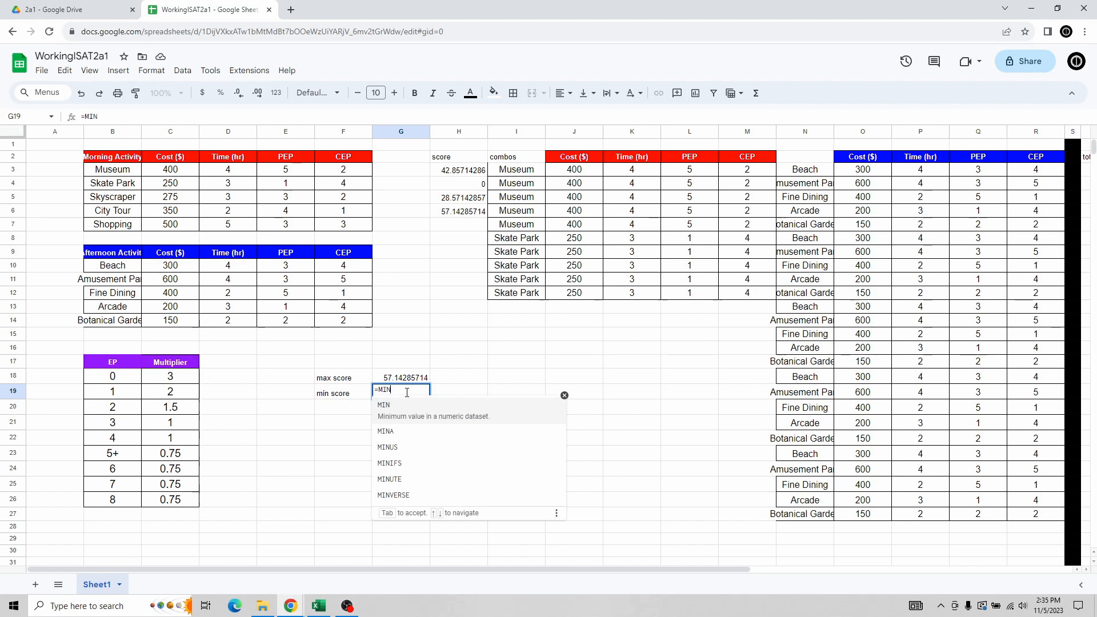
type("(")
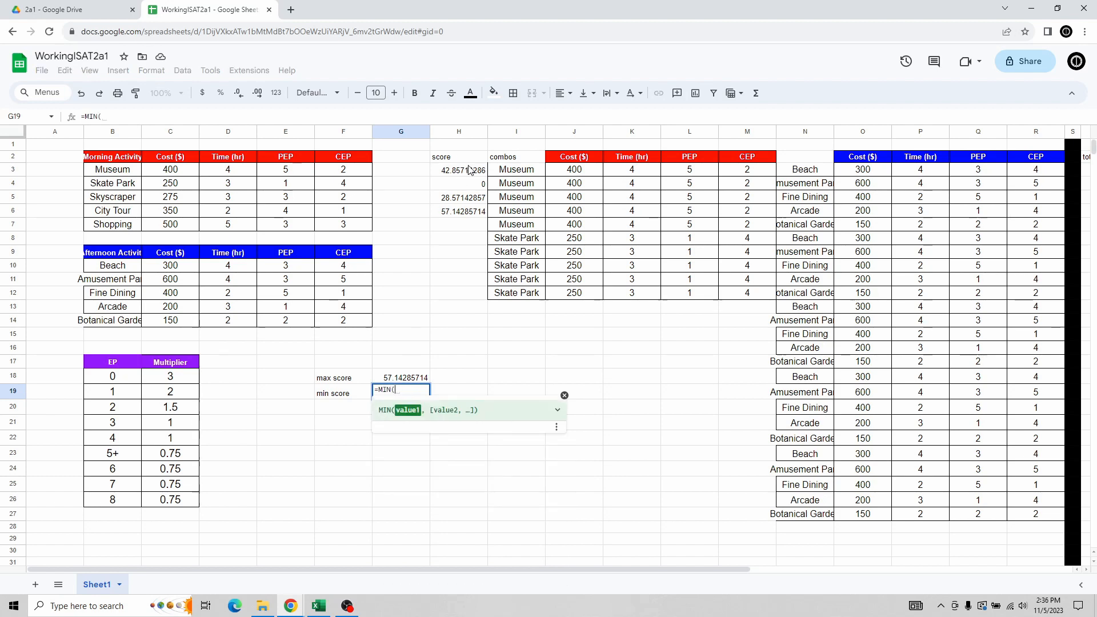
left_click_drag(472, 171, 473, 213)
key("Return")
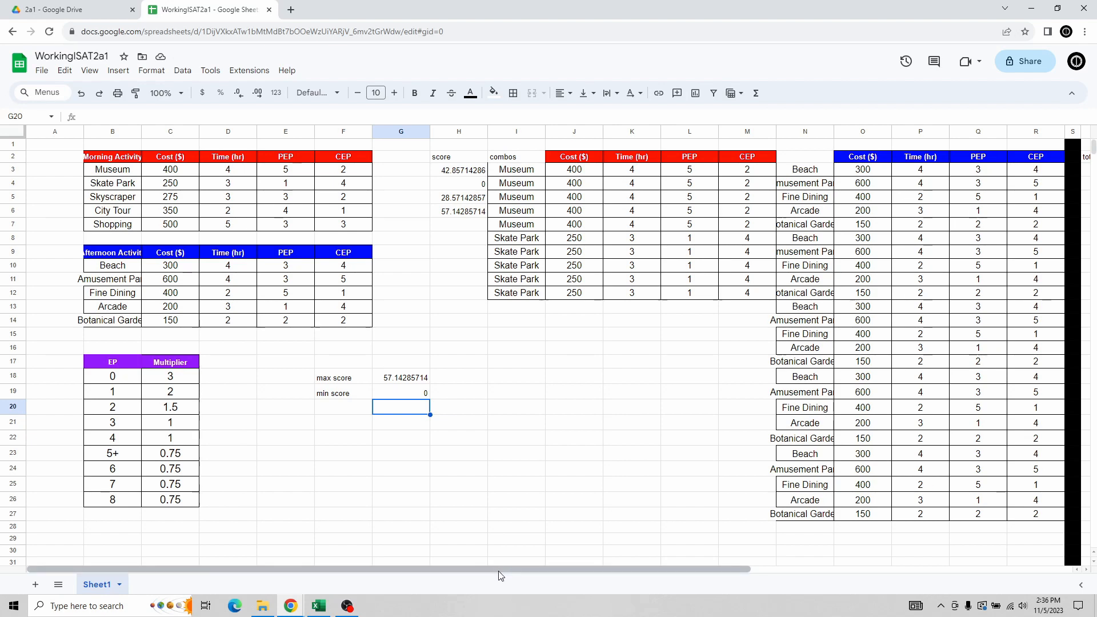
Add the header "time limits" in Z2, next to the budget points column.
left_click_drag(499, 570, 801, 557)
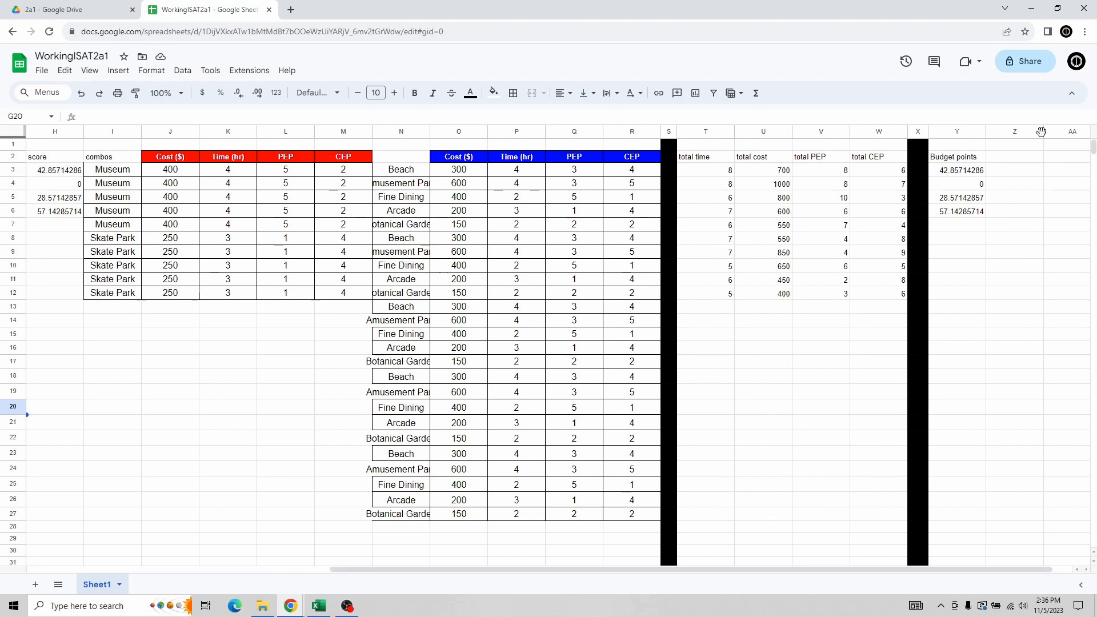
left_click(959, 174)
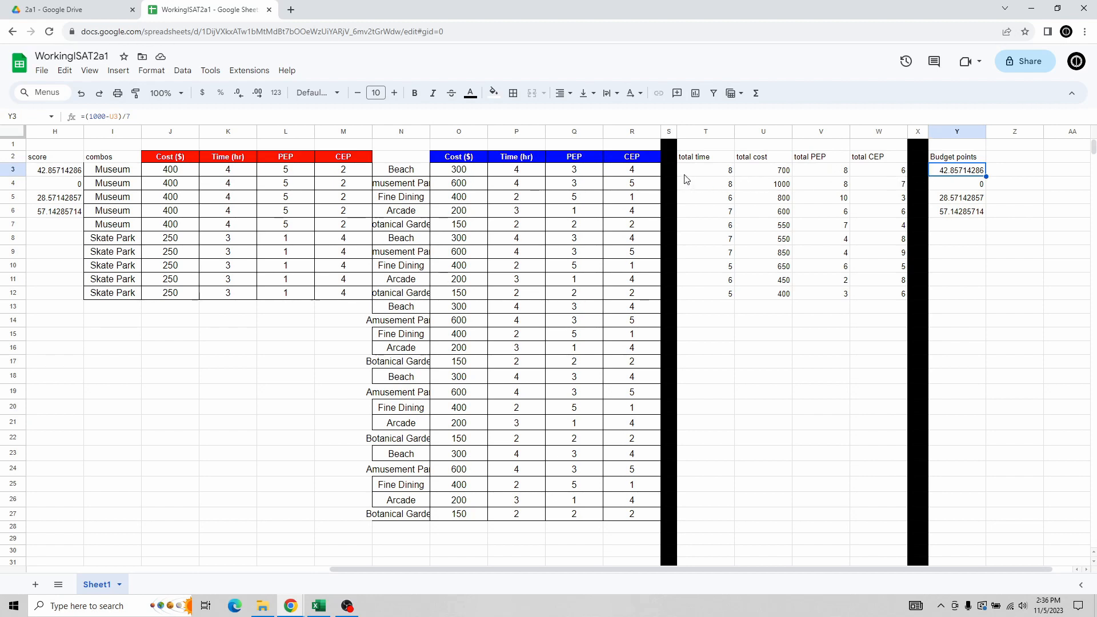
left_click(702, 173)
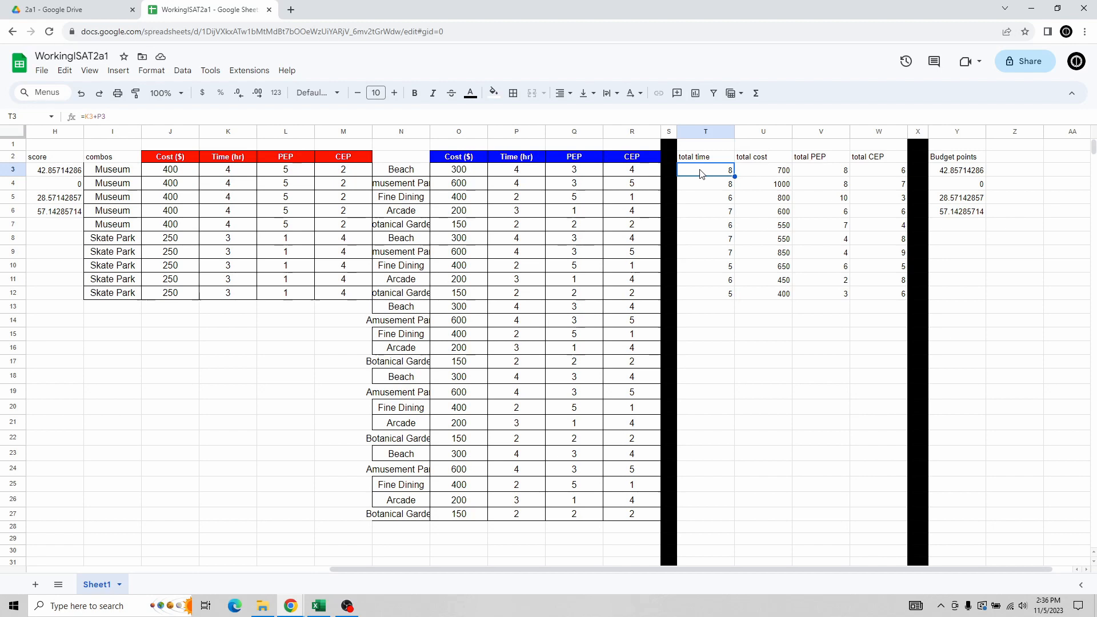
left_click(1020, 162)
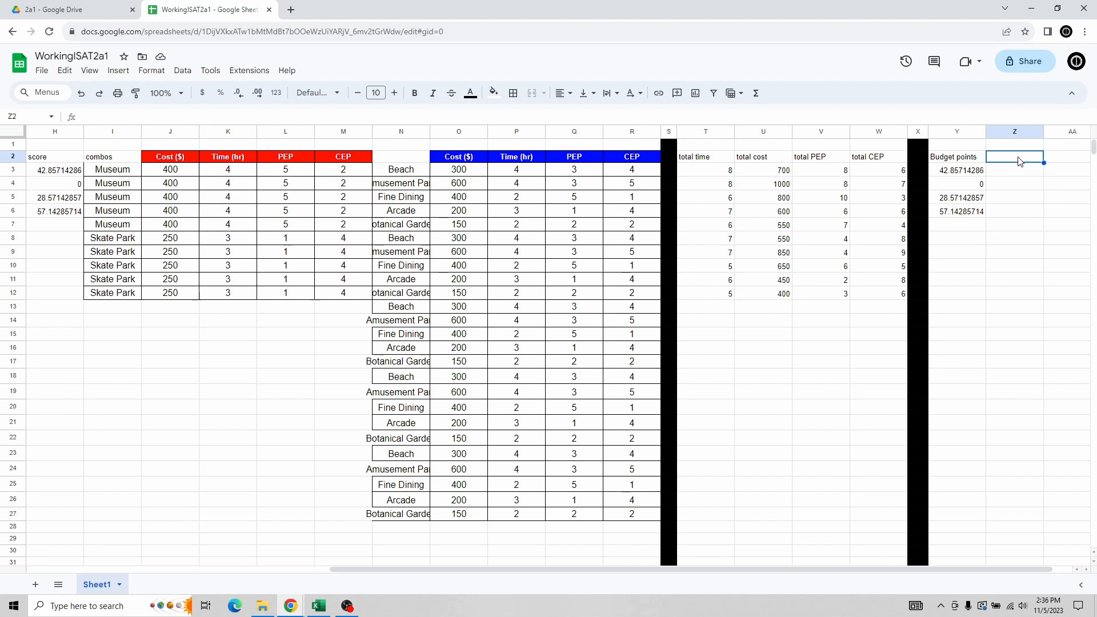
type("time limits")
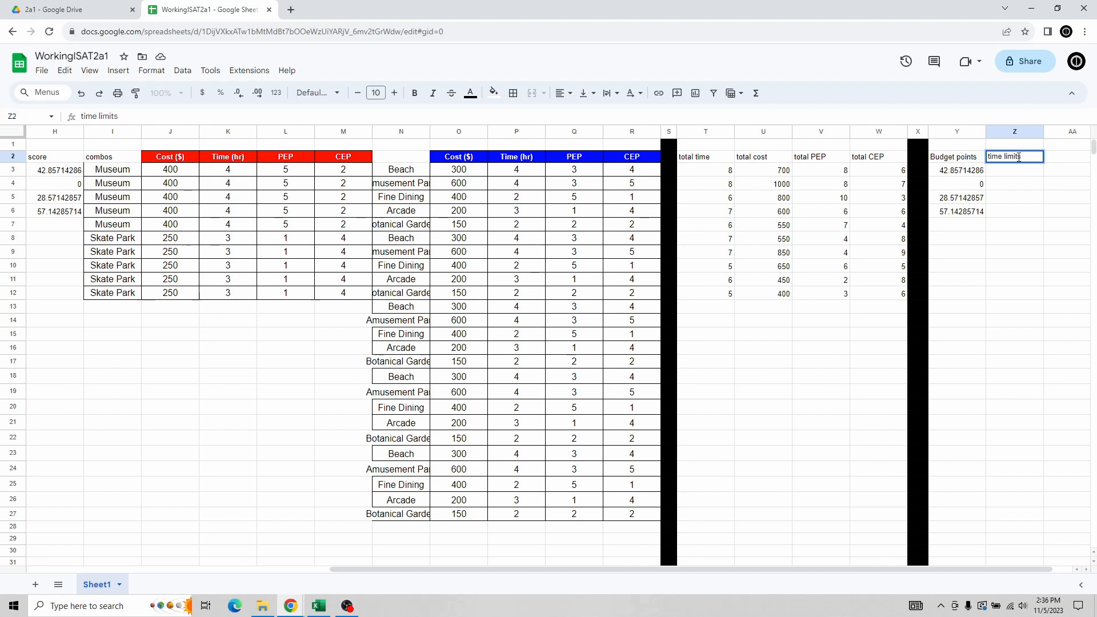
key("Return")
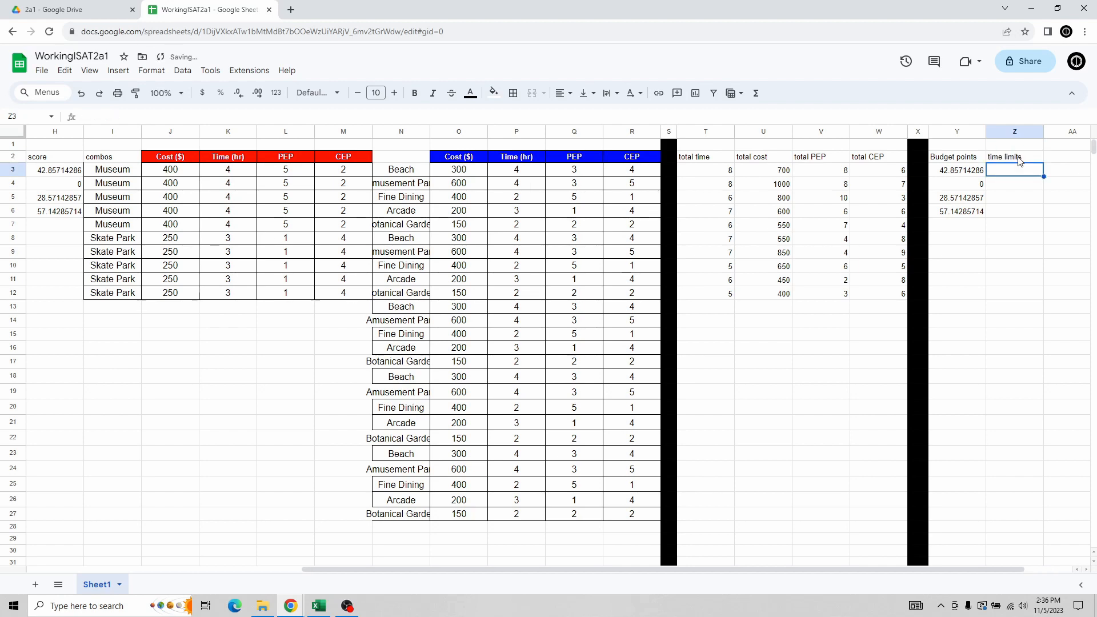
Enter the time-limit check =IF(T3>7,0,1) in Z3, based on the first combination's total time.
type("=IF(")
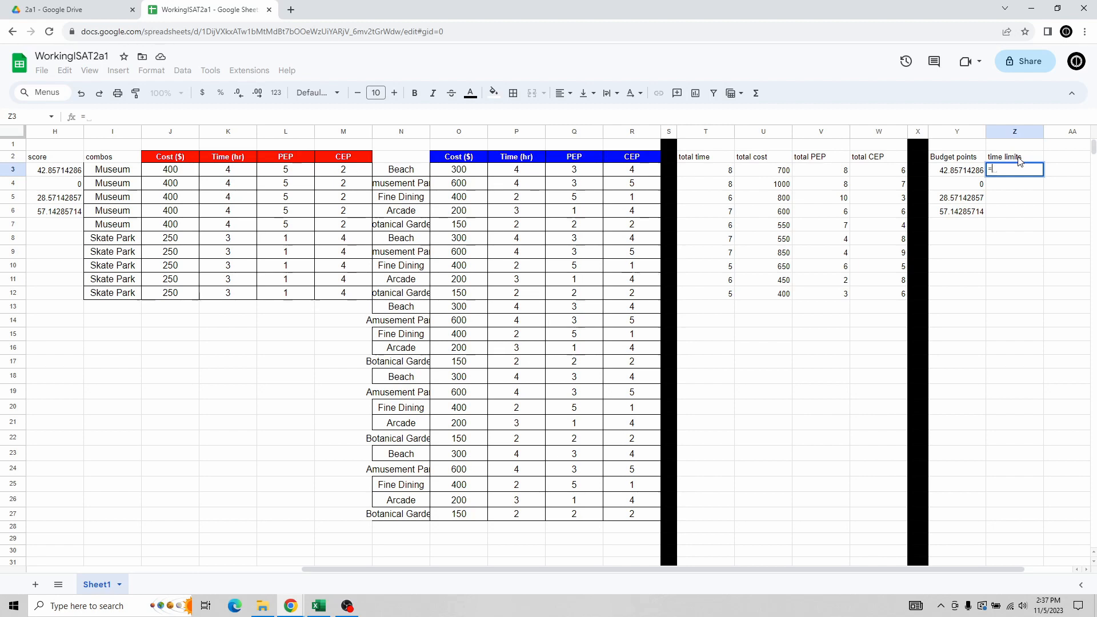
type("IF")
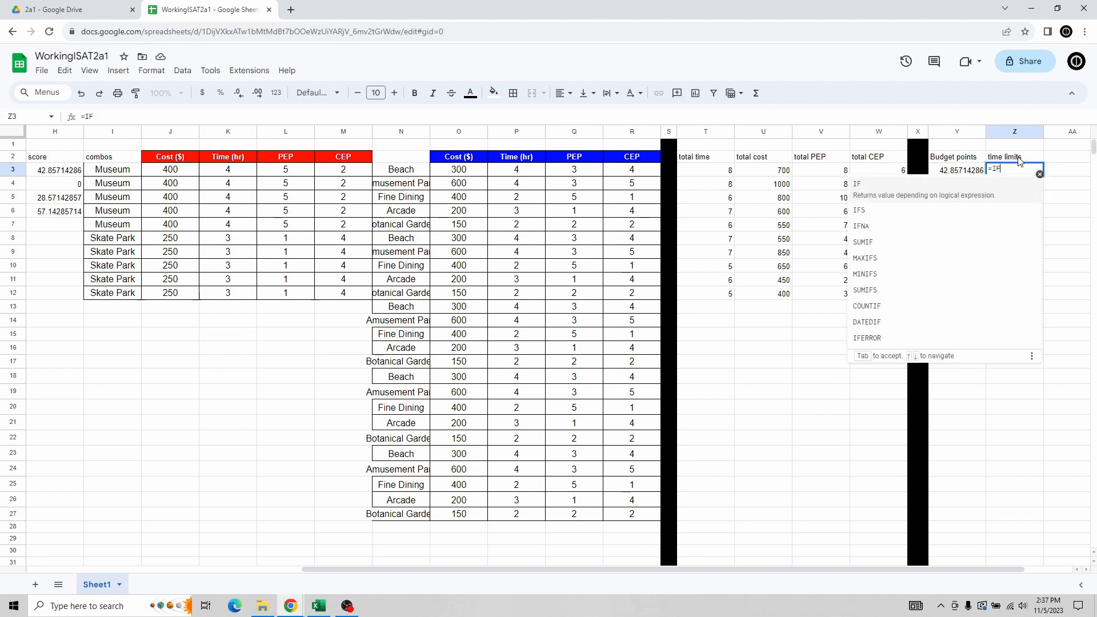
type("(")
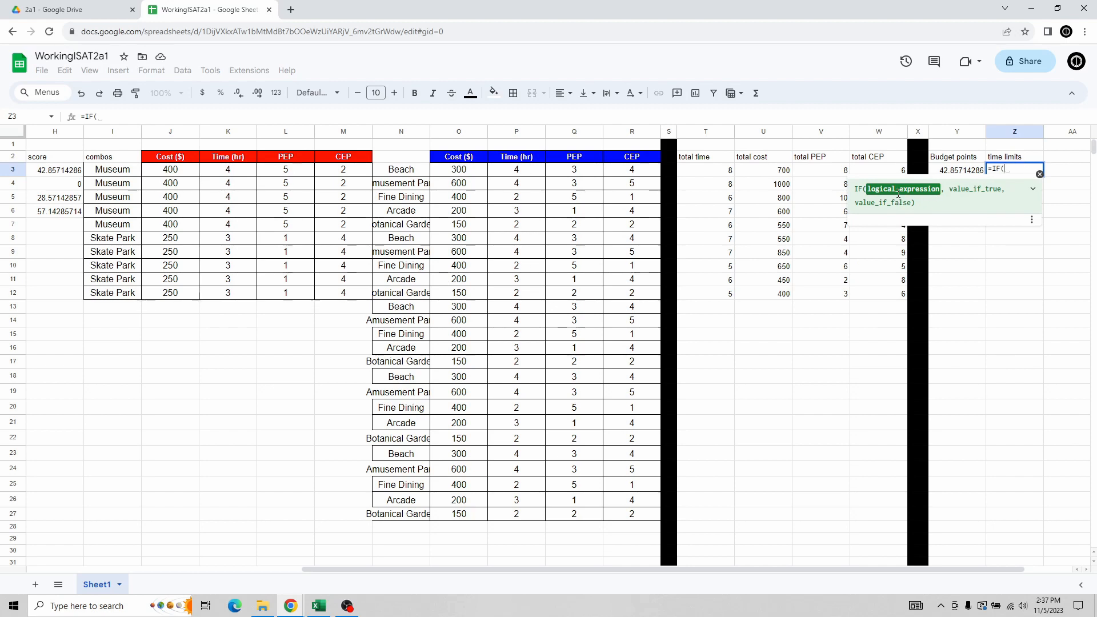
left_click(713, 175)
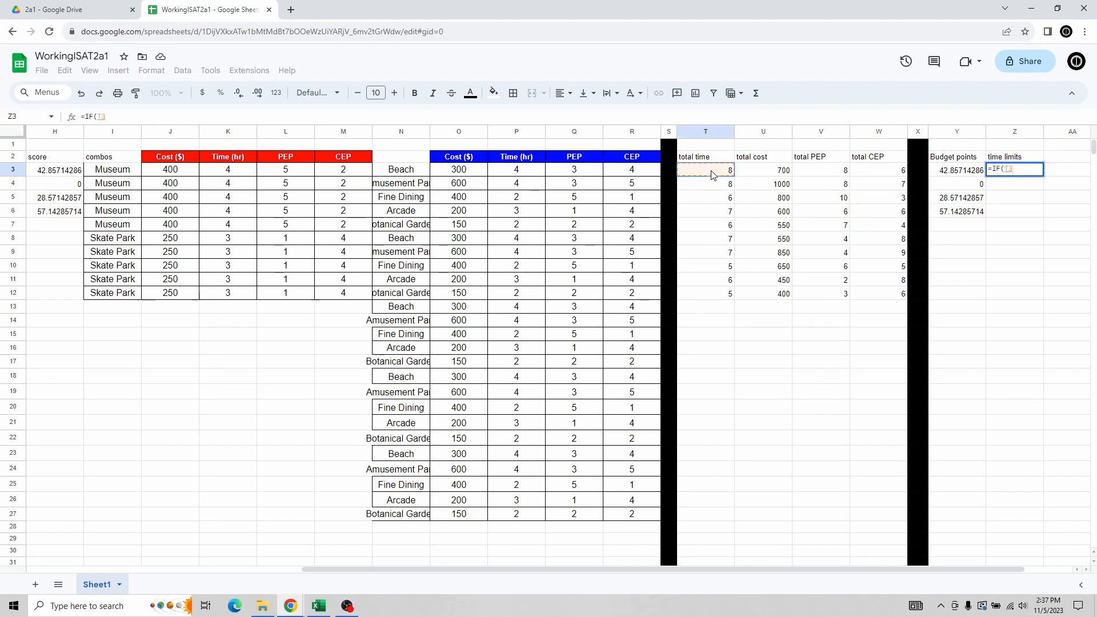
type(">")
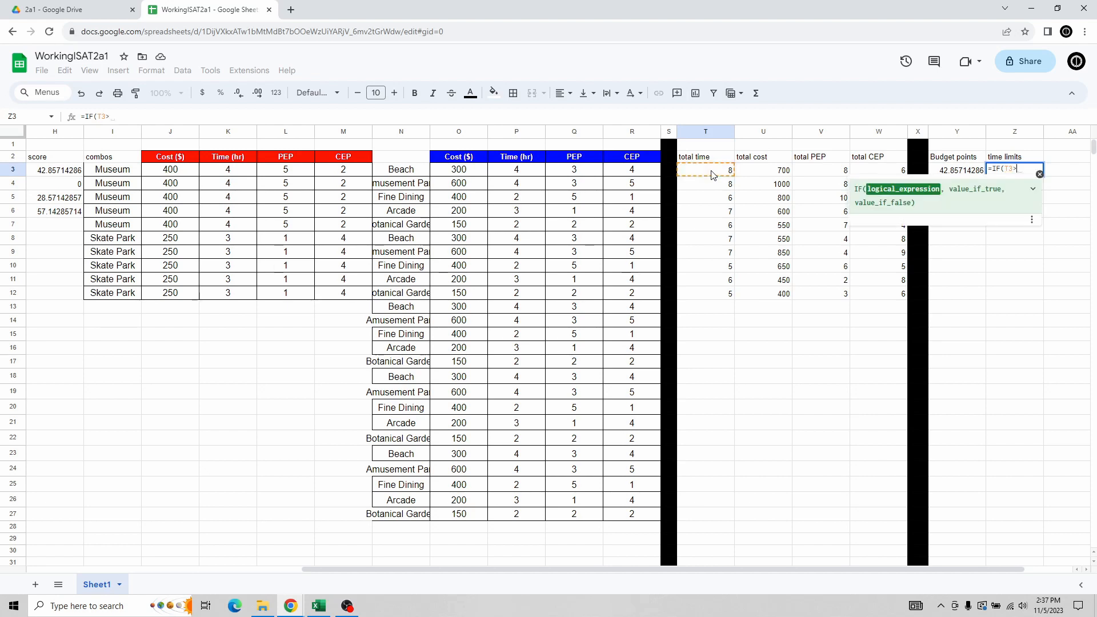
type("7,")
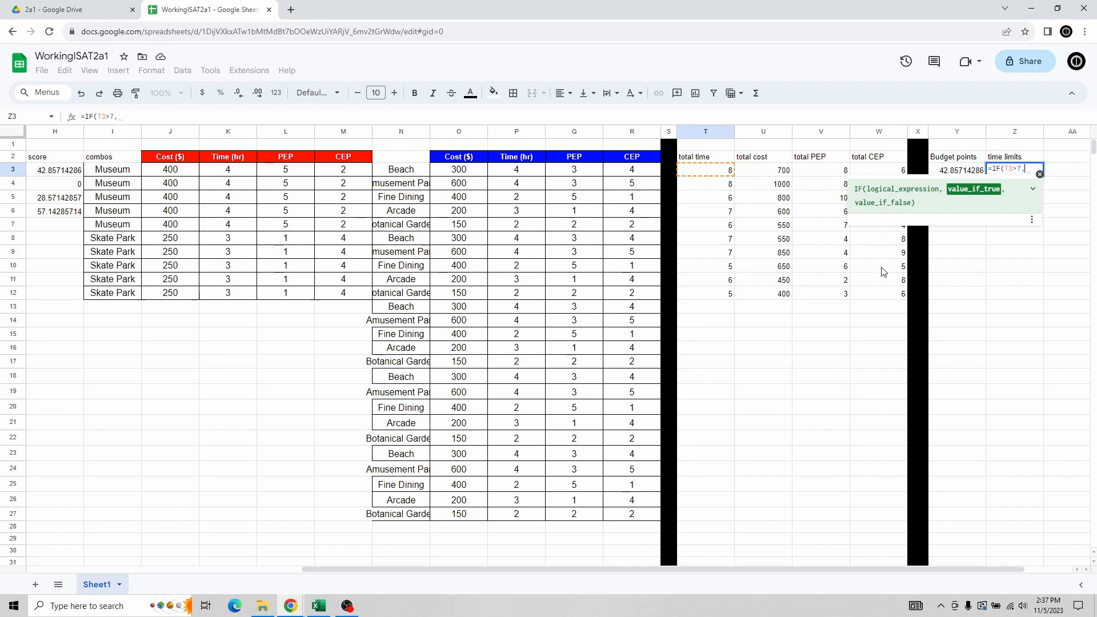
type("0")
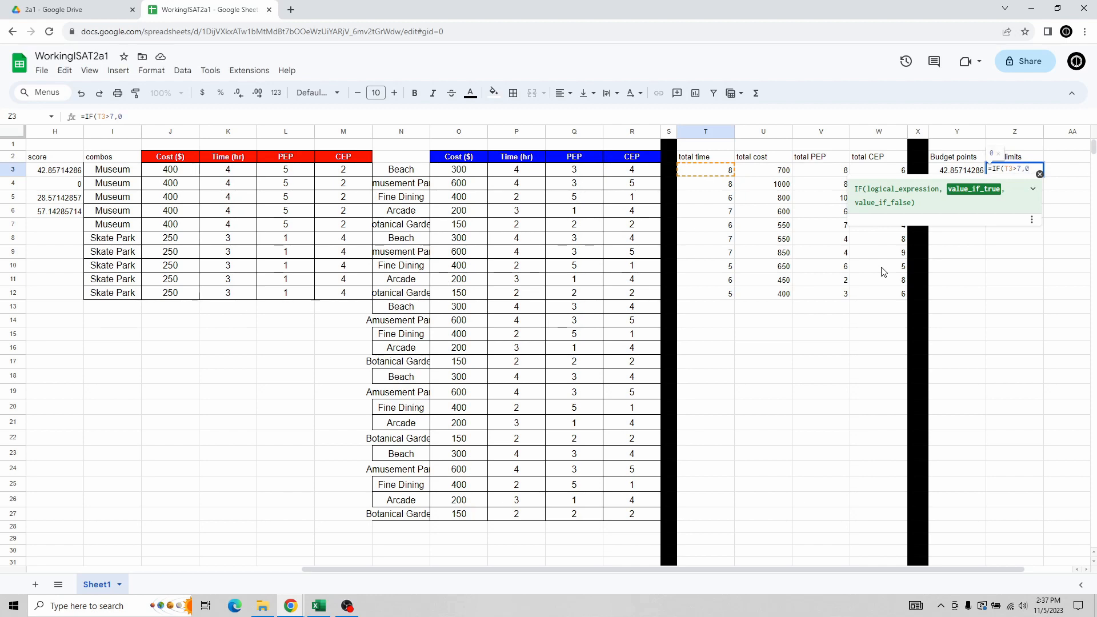
type(",")
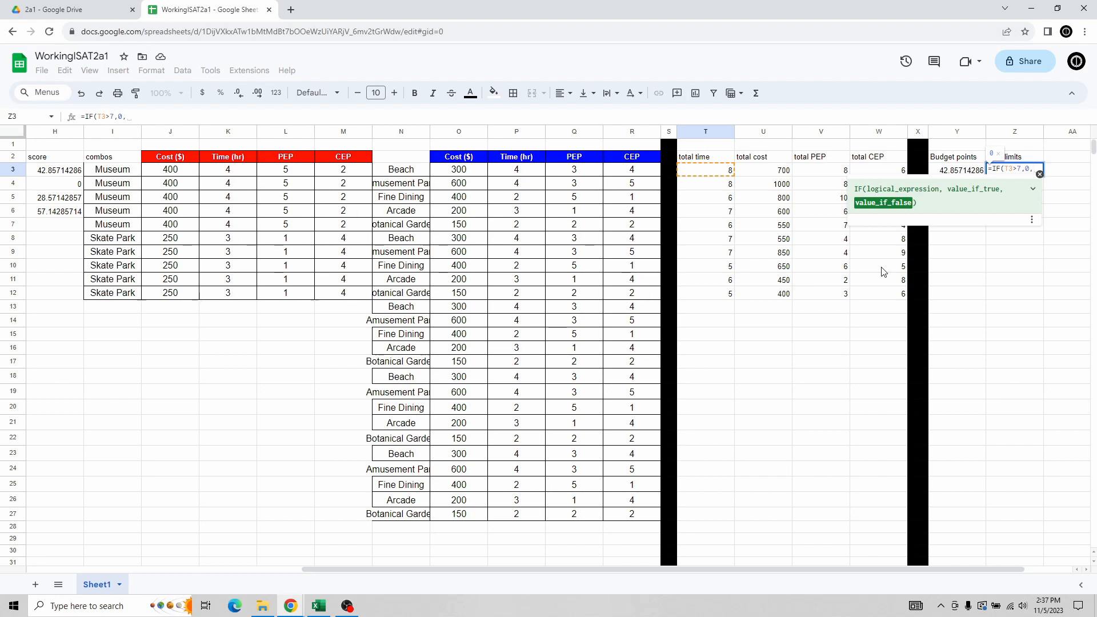
type("1")
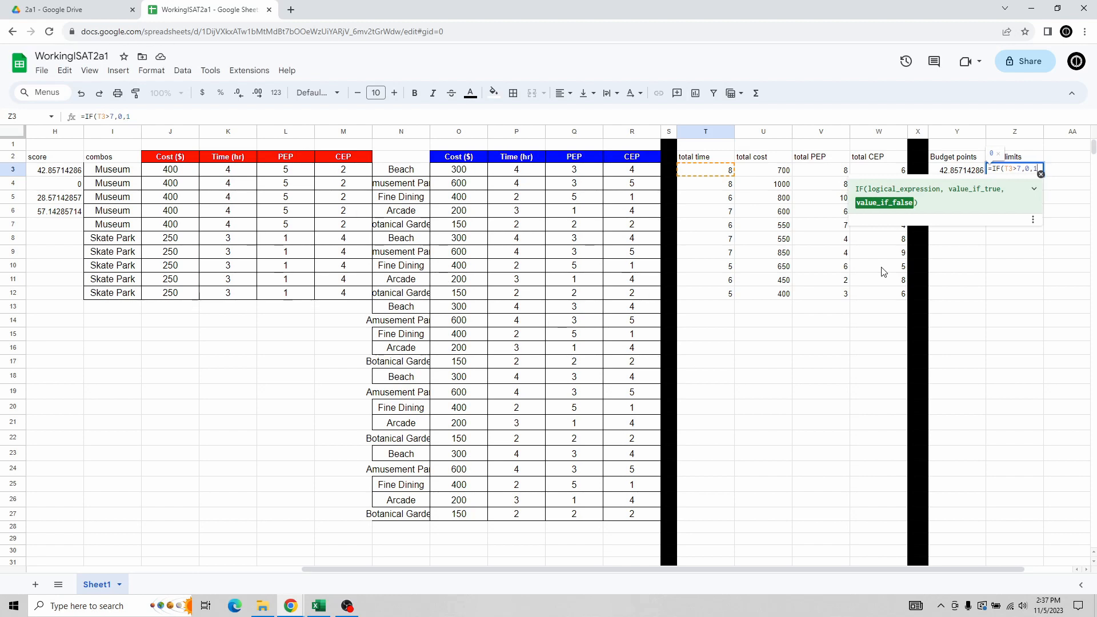
type(")")
key("Return")
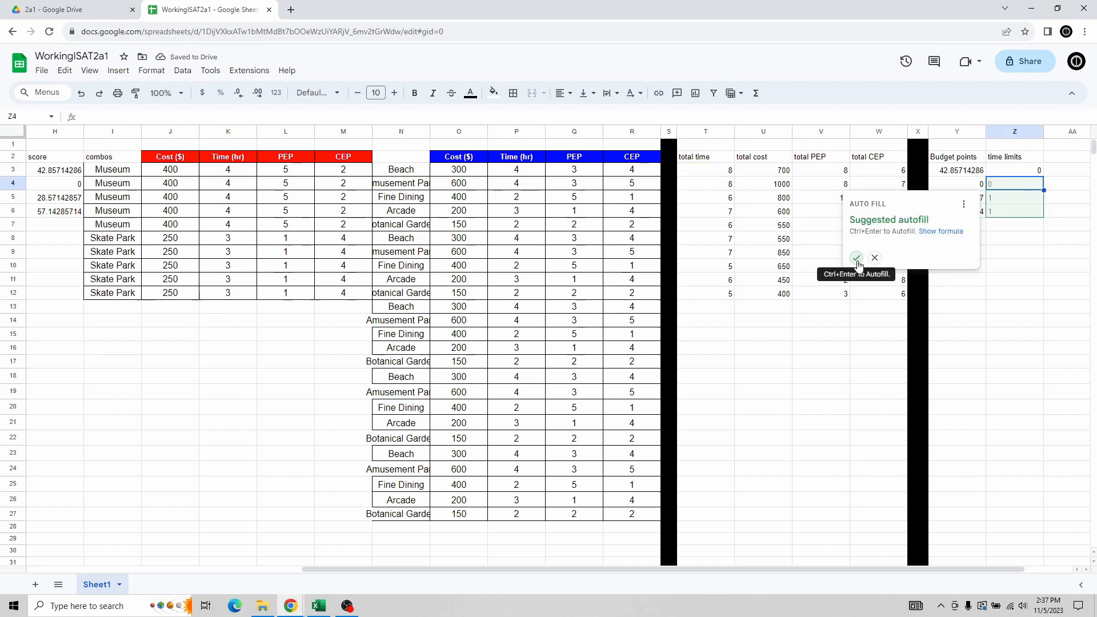
Accept the suggested autofill of the time-limit formula for Z4:Z6 and check the filled cells against the total times.
left_click(856, 258)
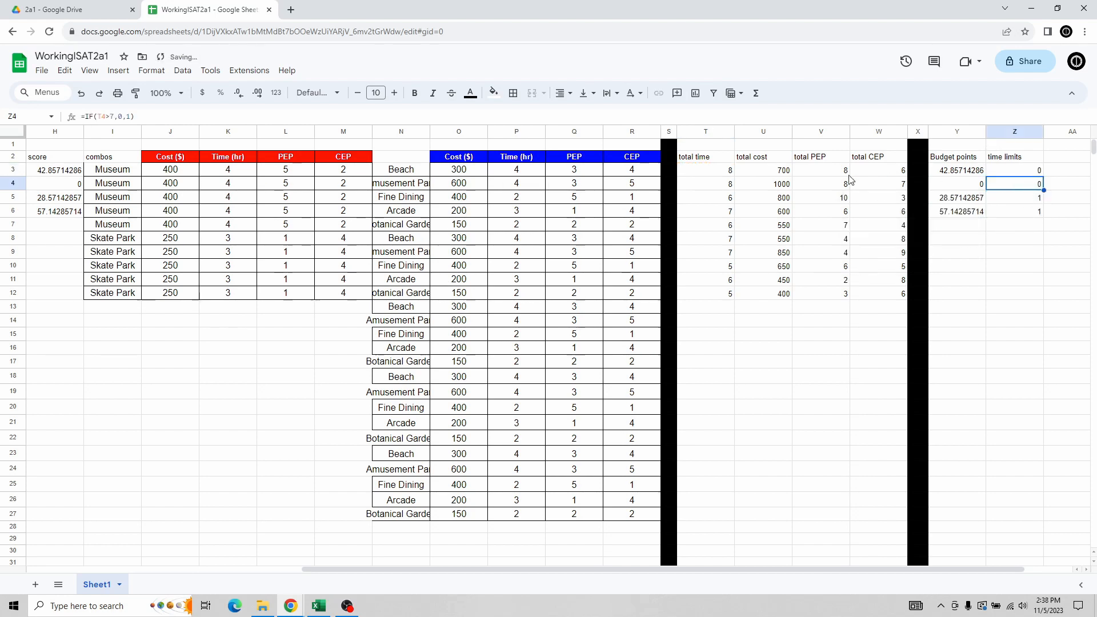
left_click(708, 184)
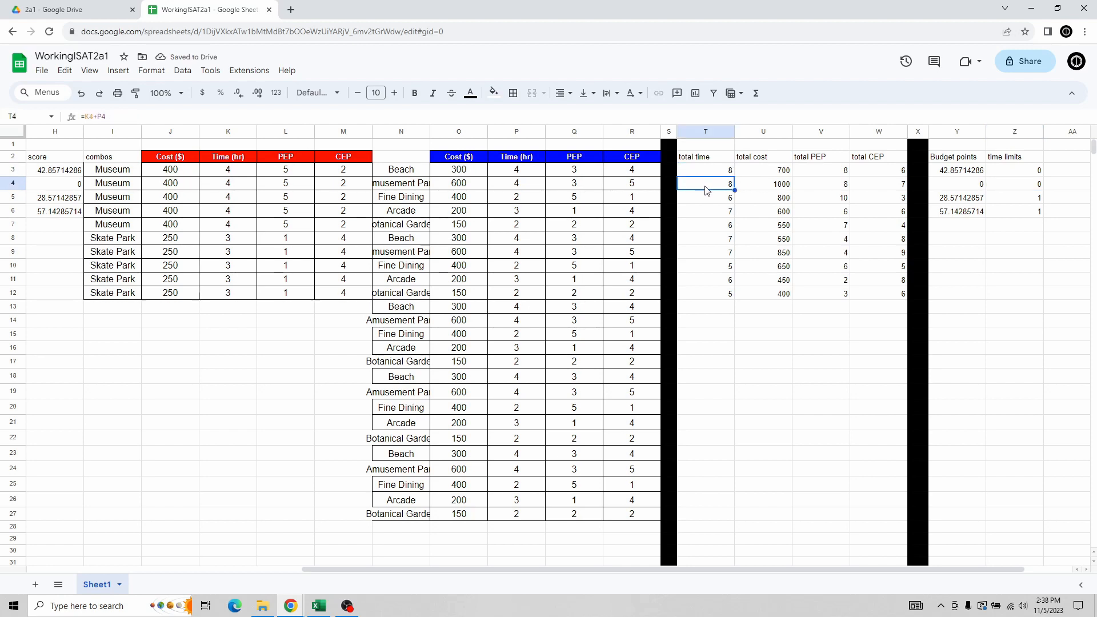
left_click(1006, 185)
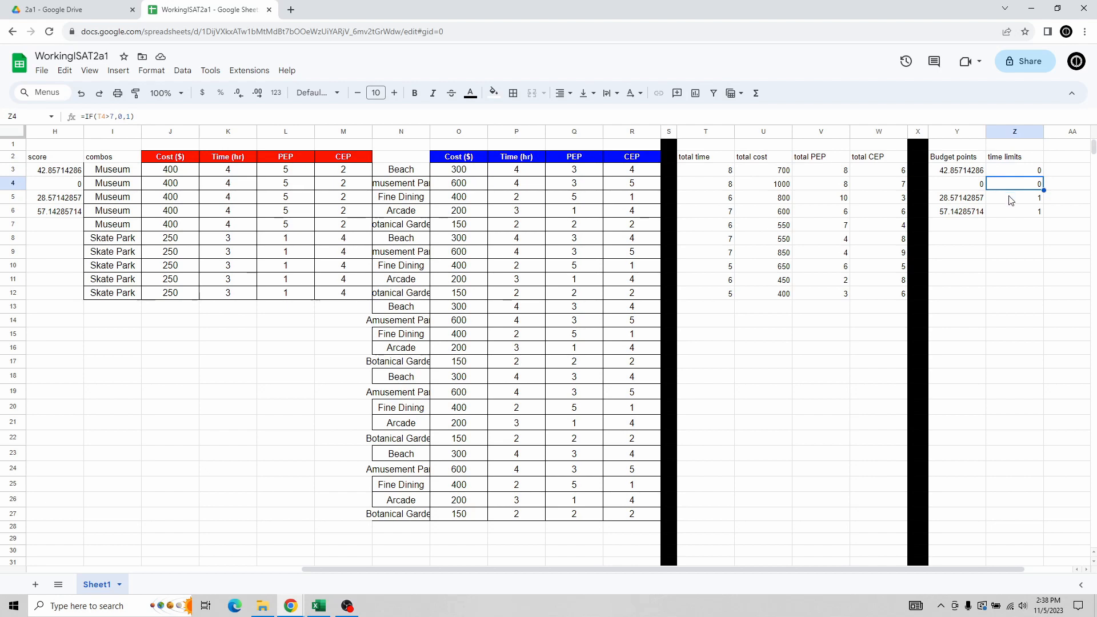
left_click(1010, 199)
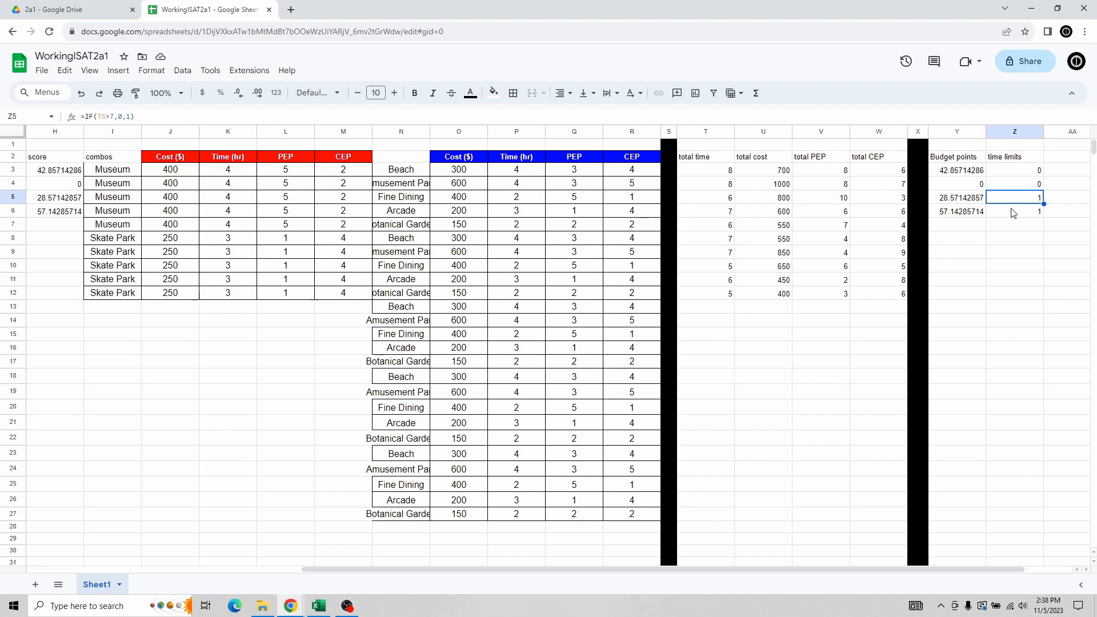
left_click(1012, 211)
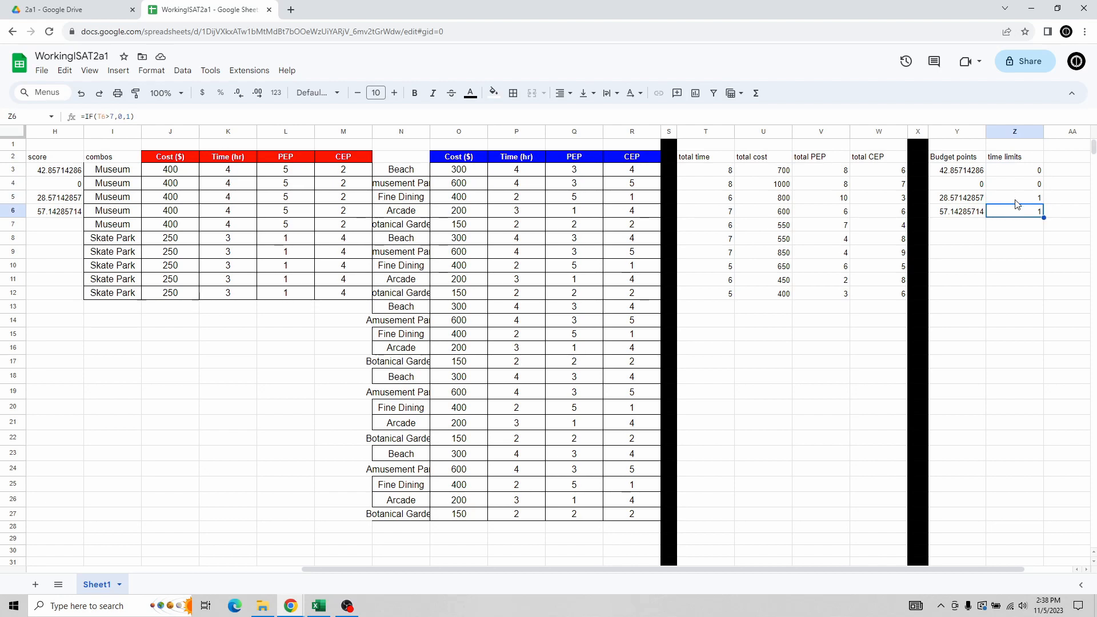
Add the header "score" in AA2, next to the time limits column.
left_click_drag(841, 567, 888, 568)
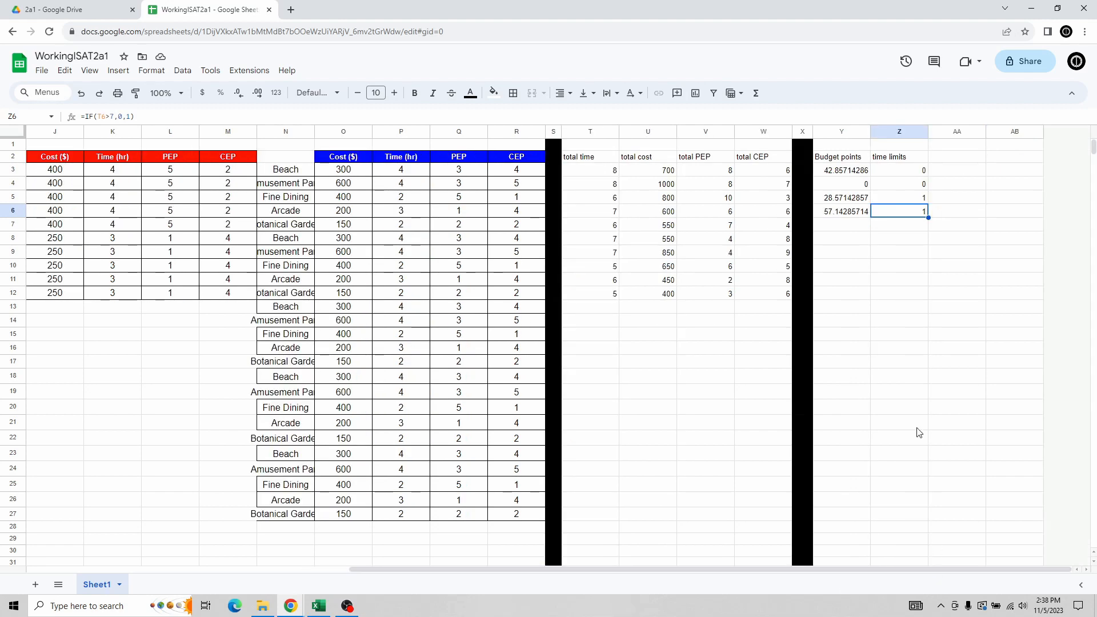
left_click(963, 156)
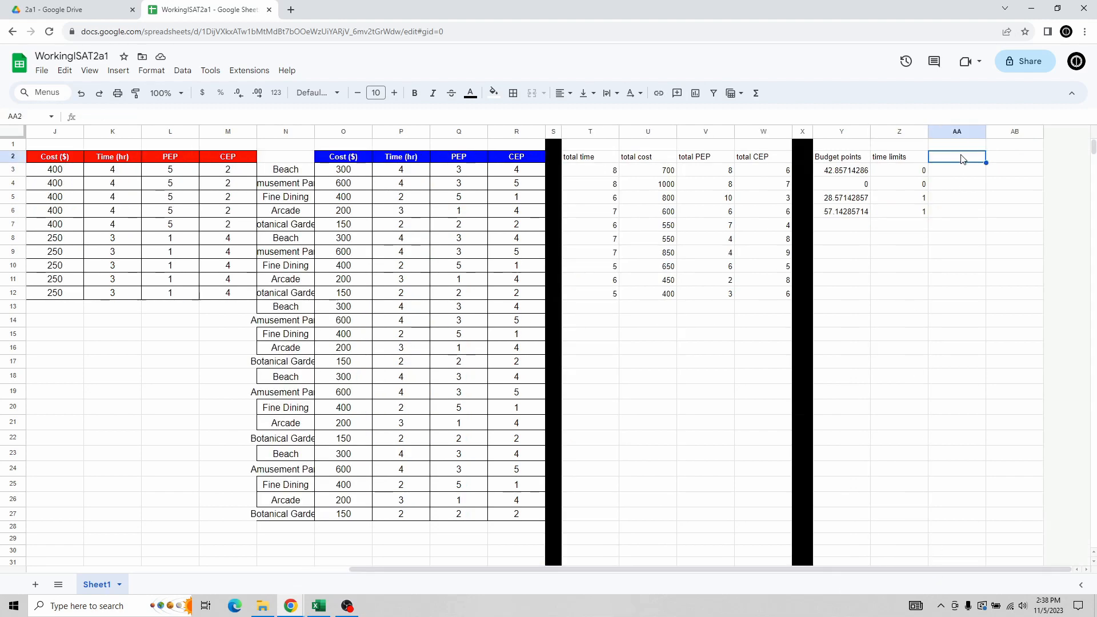
type("score")
key("Return")
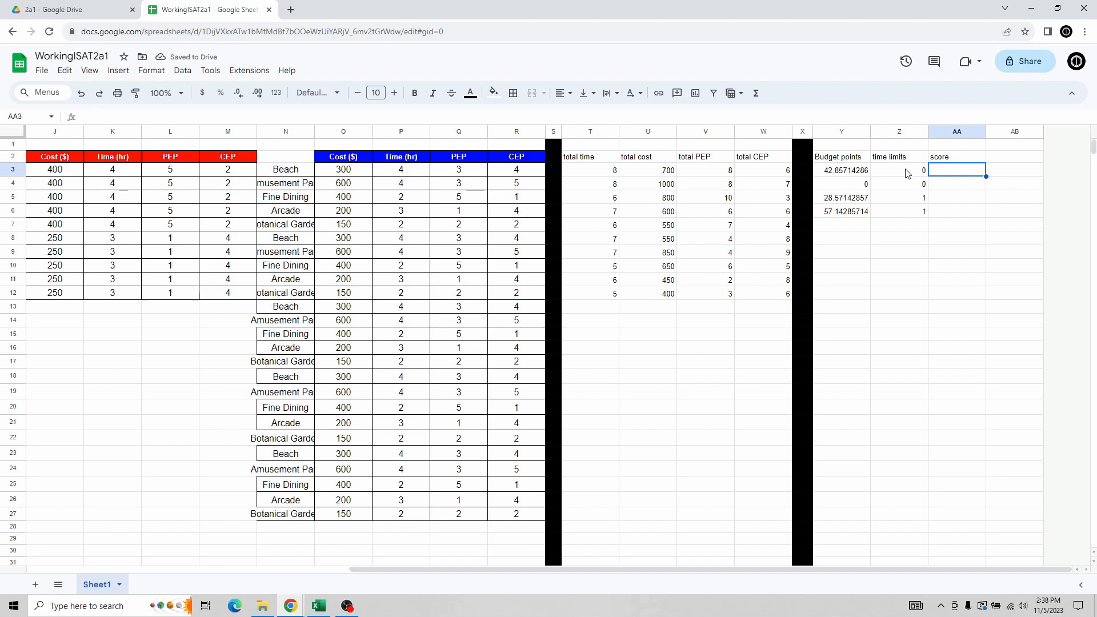
Enter a score formula in AA3 that multiplies budget points by the time-limit check, =Y3*Z3.
type("=")
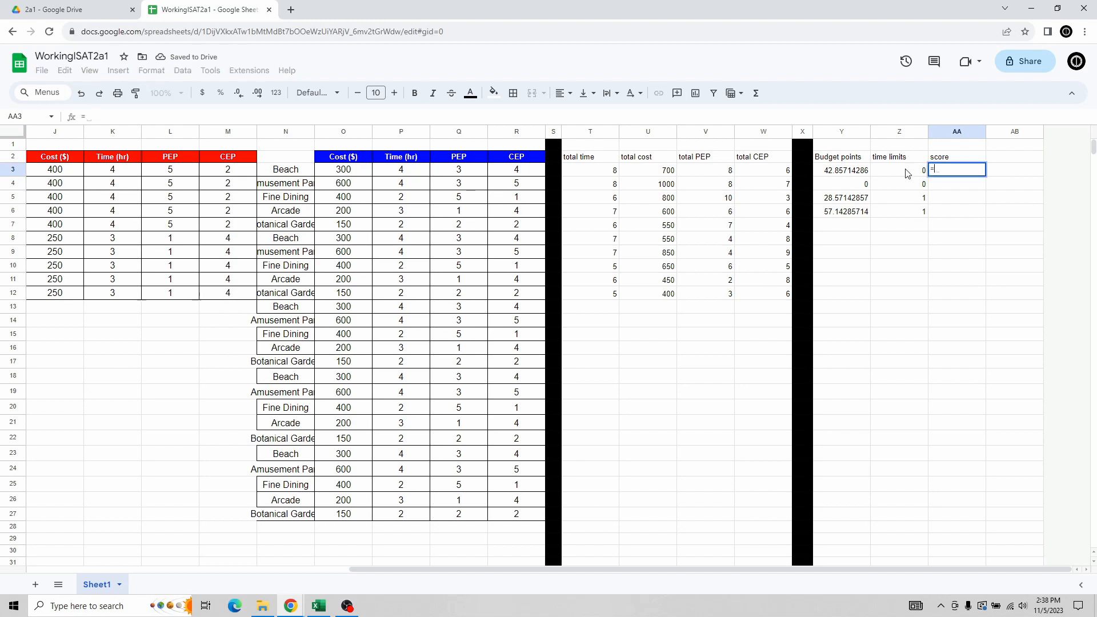
left_click(841, 170)
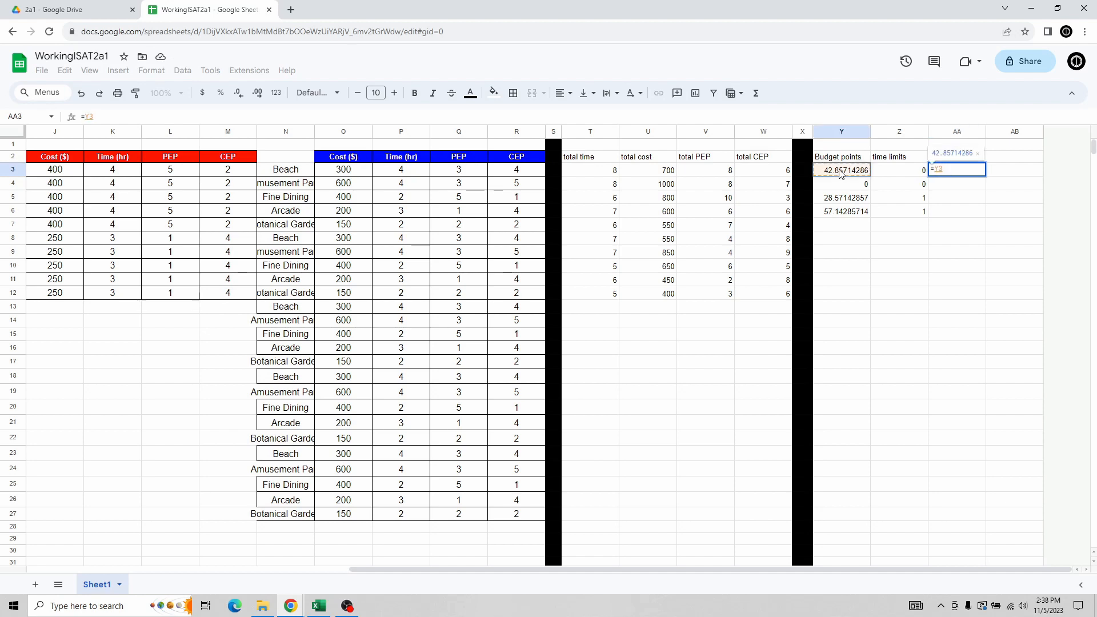
type("*")
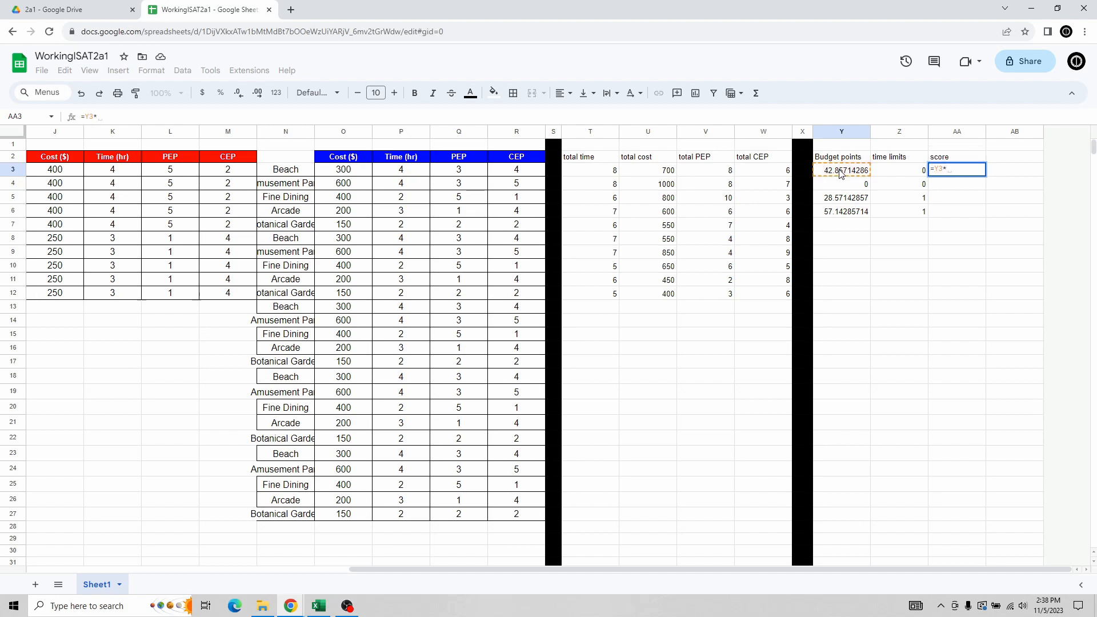
left_click(904, 172)
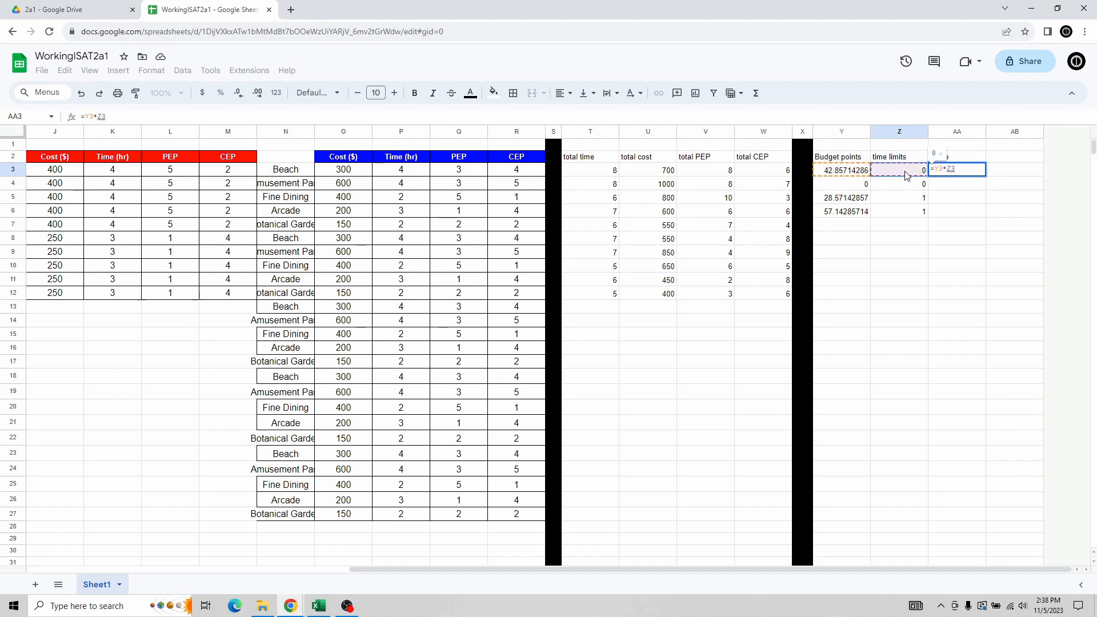
key("Return")
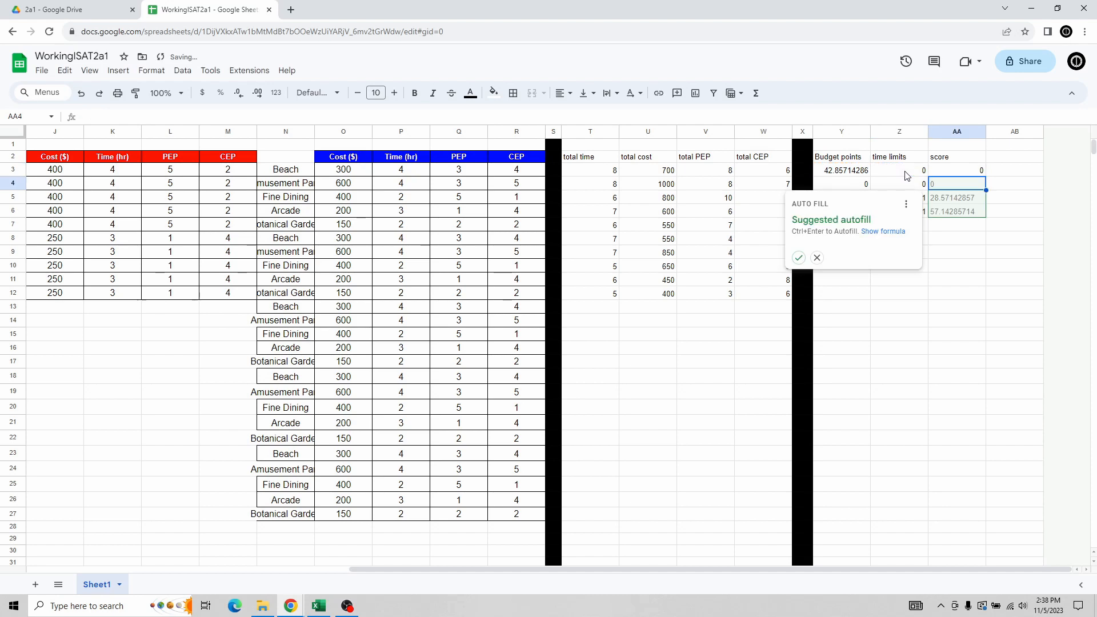
Accept the suggested autofill of the score formula for AA4:AA6 and review the time-limit formula in Z3.
left_click(798, 258)
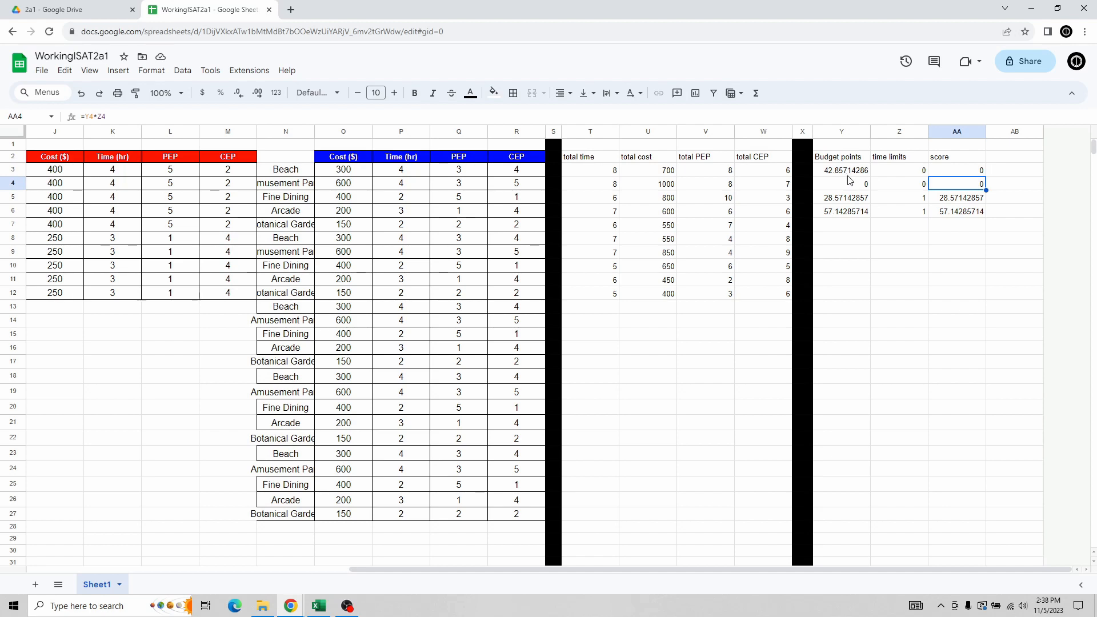
left_click(894, 174)
left_click(233, 116)
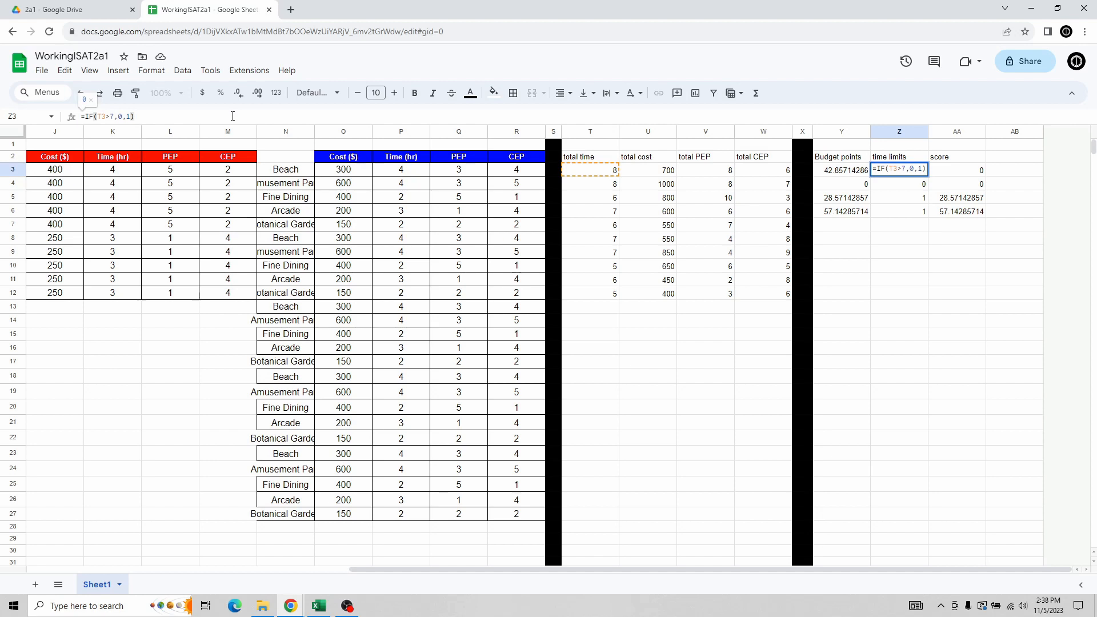
key("Return")
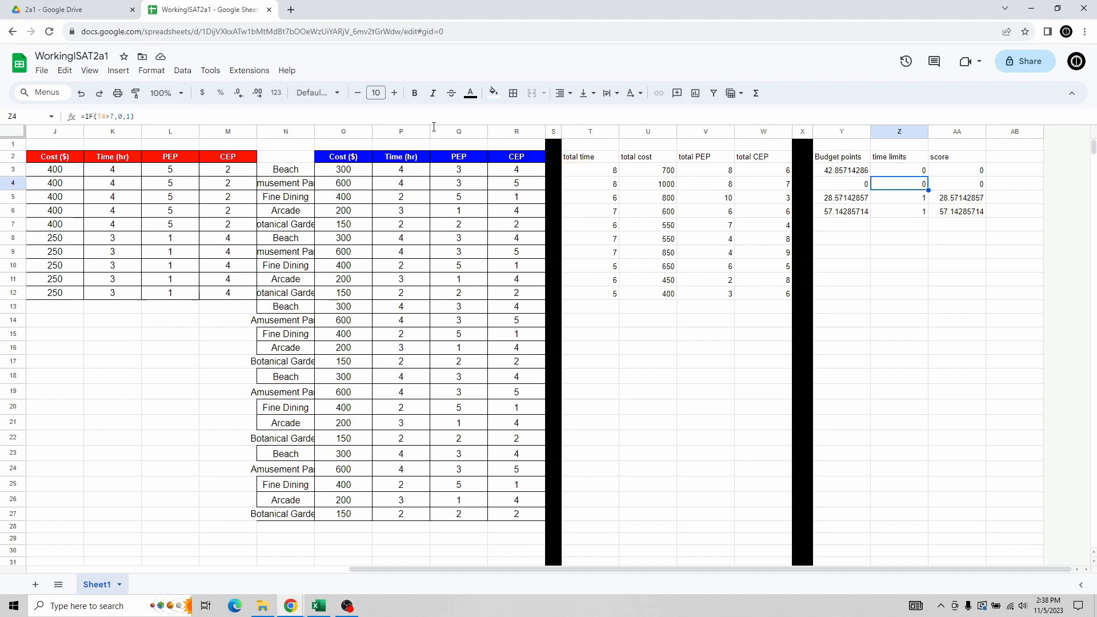
left_click(951, 181)
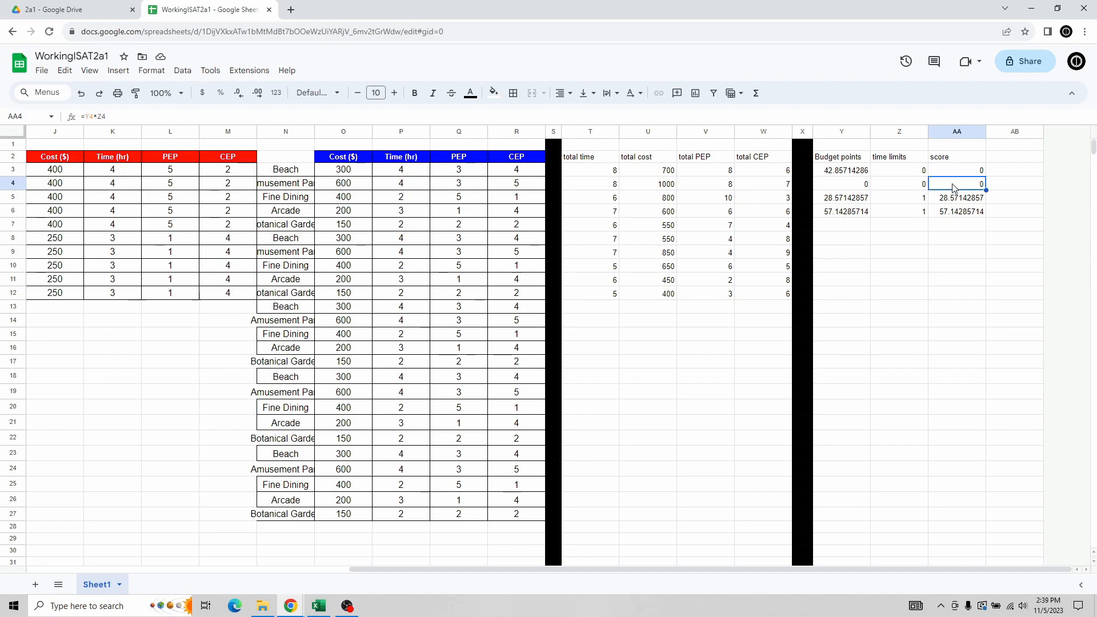
Relink the score in H3 to the new score cell with =AA3 and fill the formula down to H6.
left_click_drag(432, 568, 154, 543)
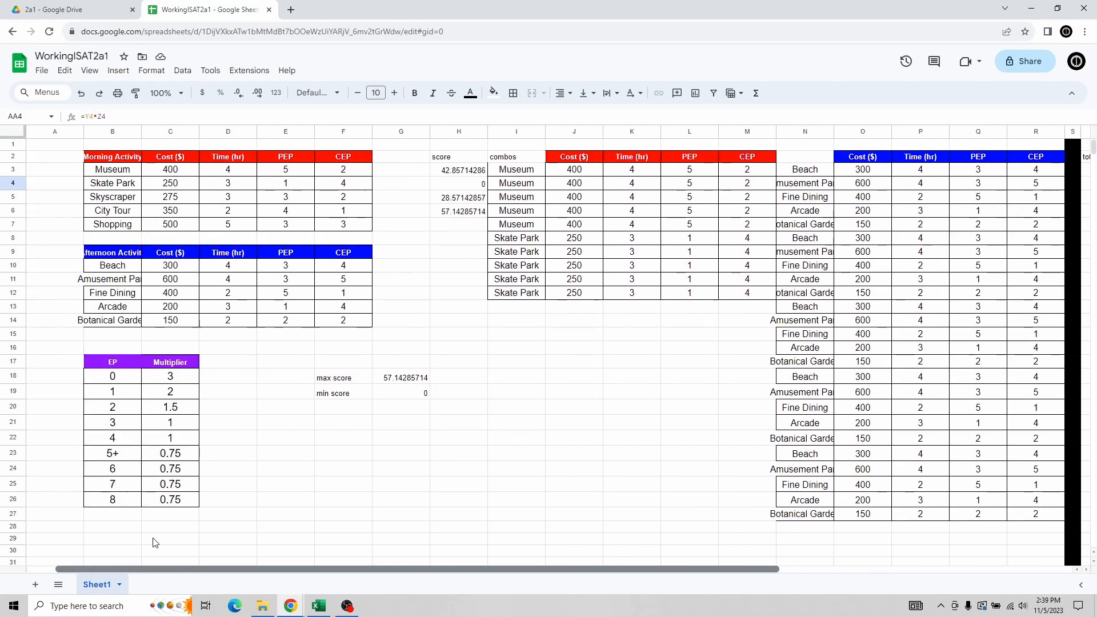
left_click(465, 177)
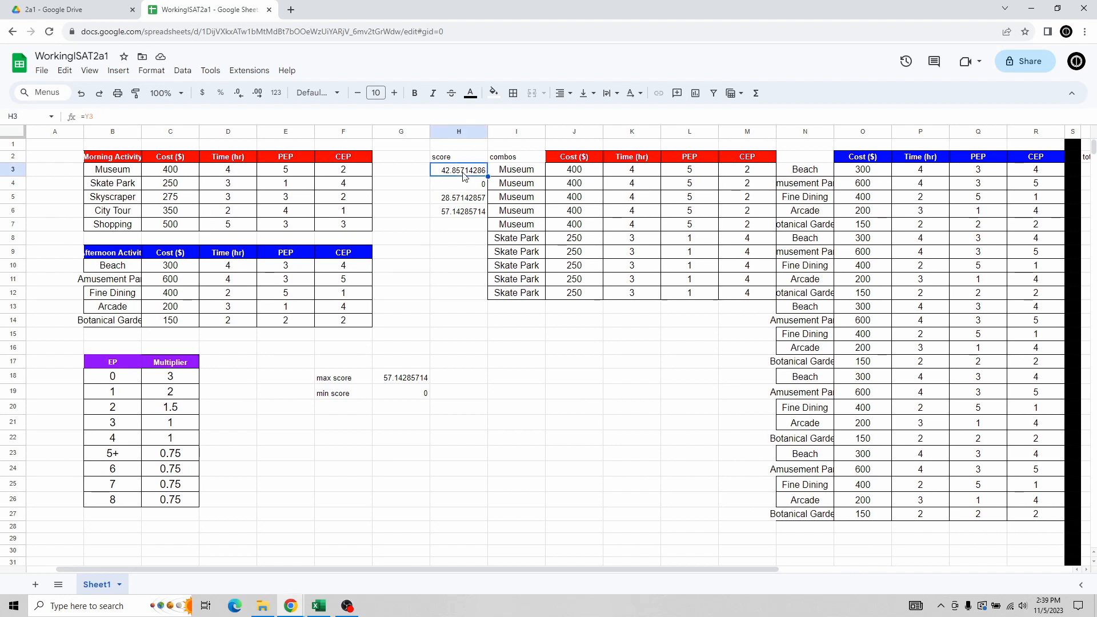
double_click(464, 176)
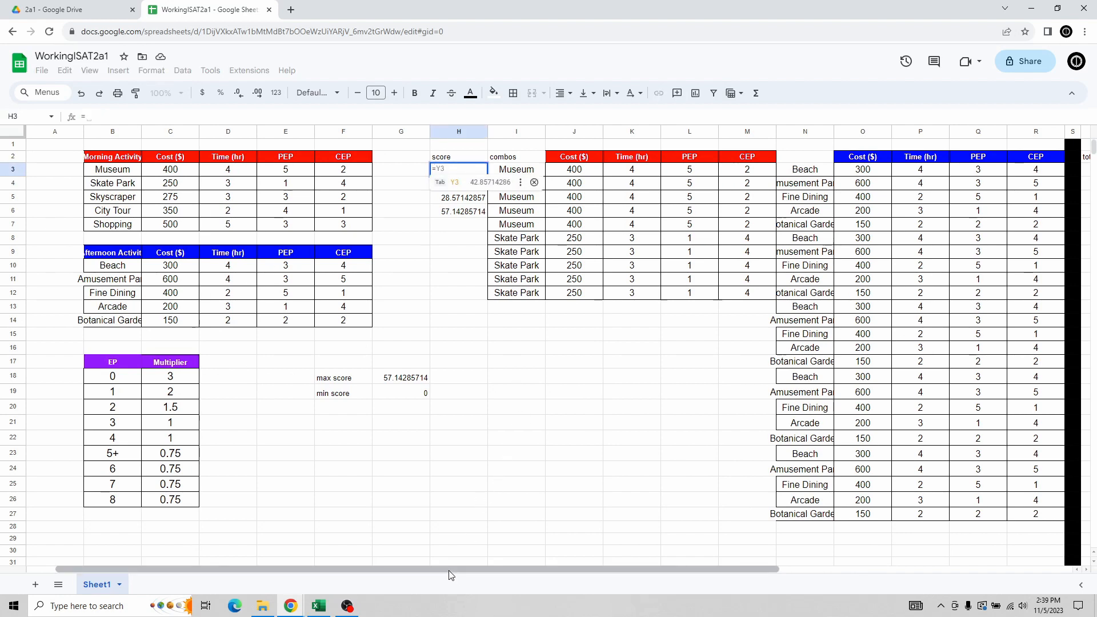
left_click_drag(449, 568, 757, 568)
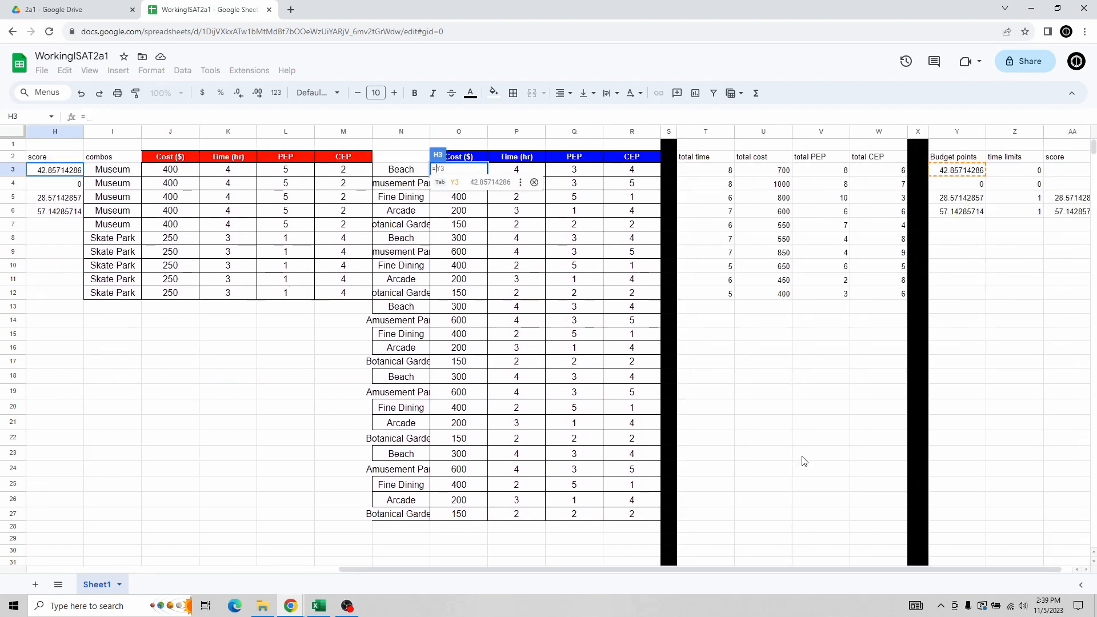
left_click(1071, 176)
key("Return")
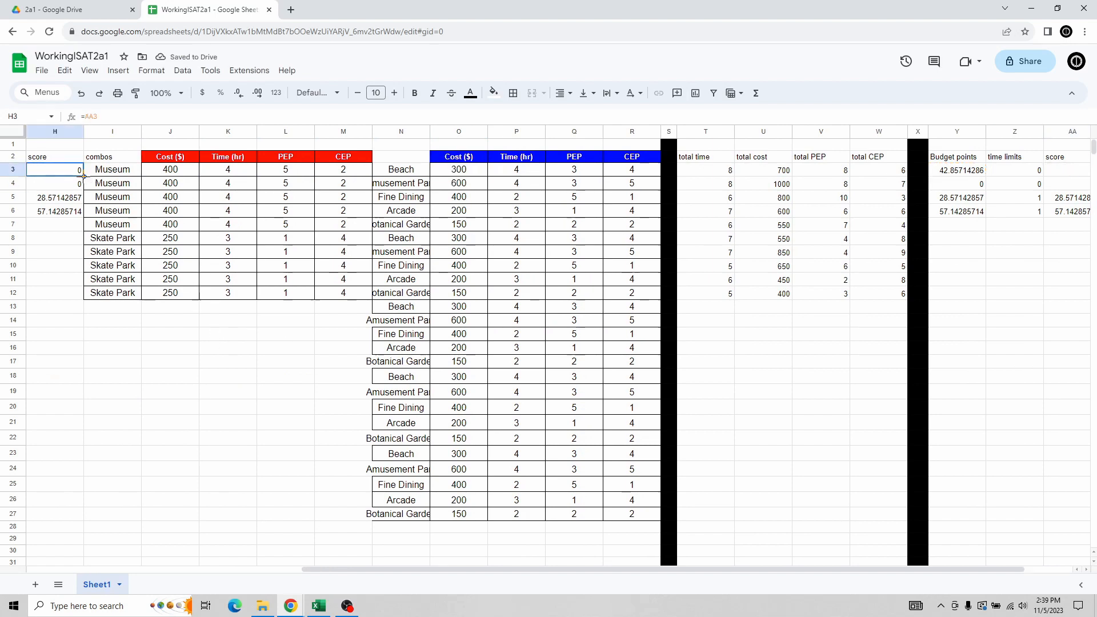
left_click_drag(83, 177, 80, 217)
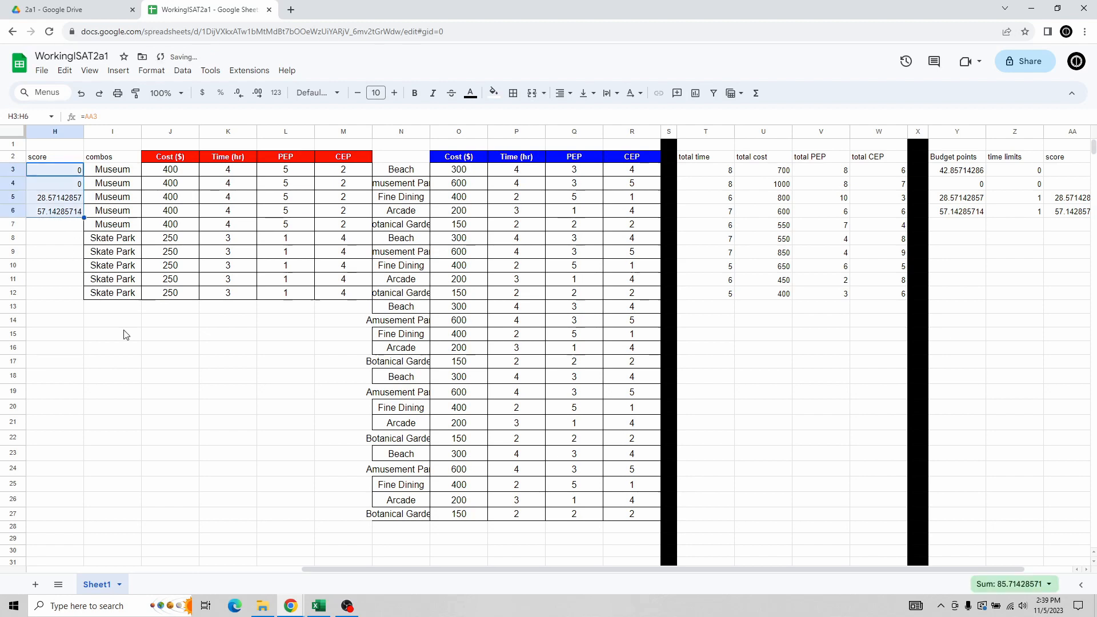
Rename the sheet Sheet1 as "Combos".
left_click_drag(435, 569, 160, 568)
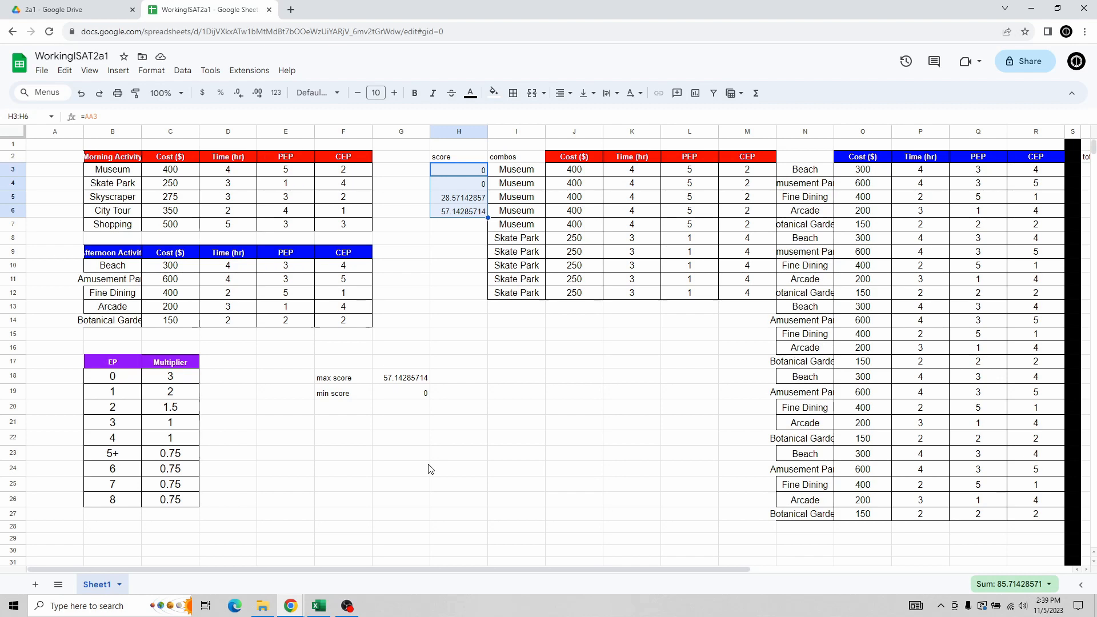
double_click(107, 587)
type("Combos")
key("Return")
left_click_drag(487, 569, 860, 576)
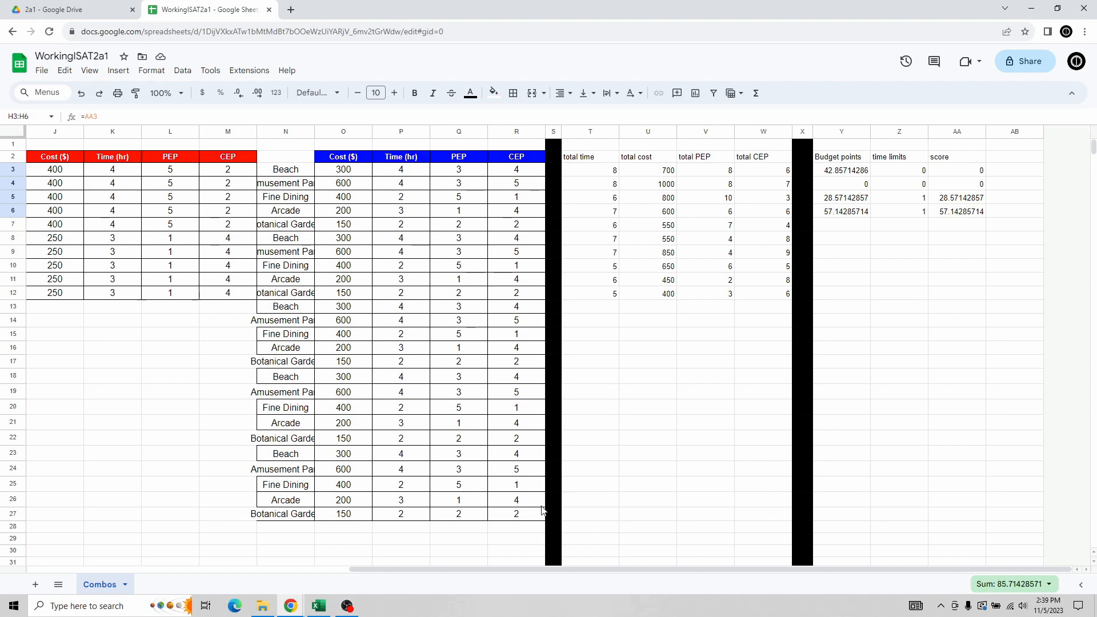
Add a new sheet to the workbook and name it "Scoring".
left_click(35, 584)
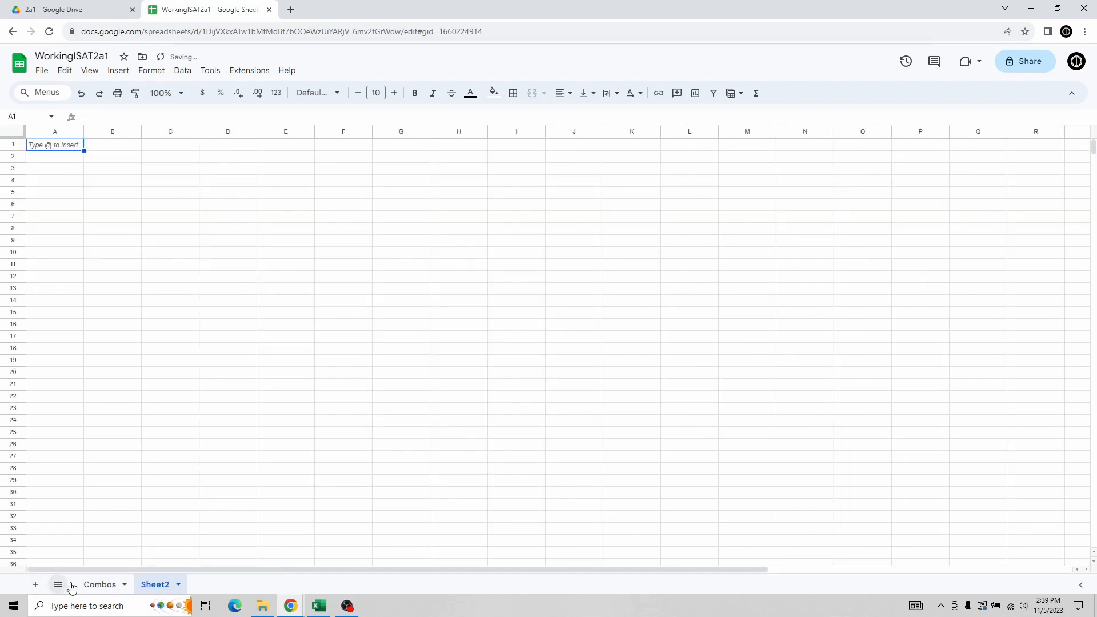
double_click(158, 587)
type("soritng")
key("BackSpace")
key("BackSpace")
key("BackSpace")
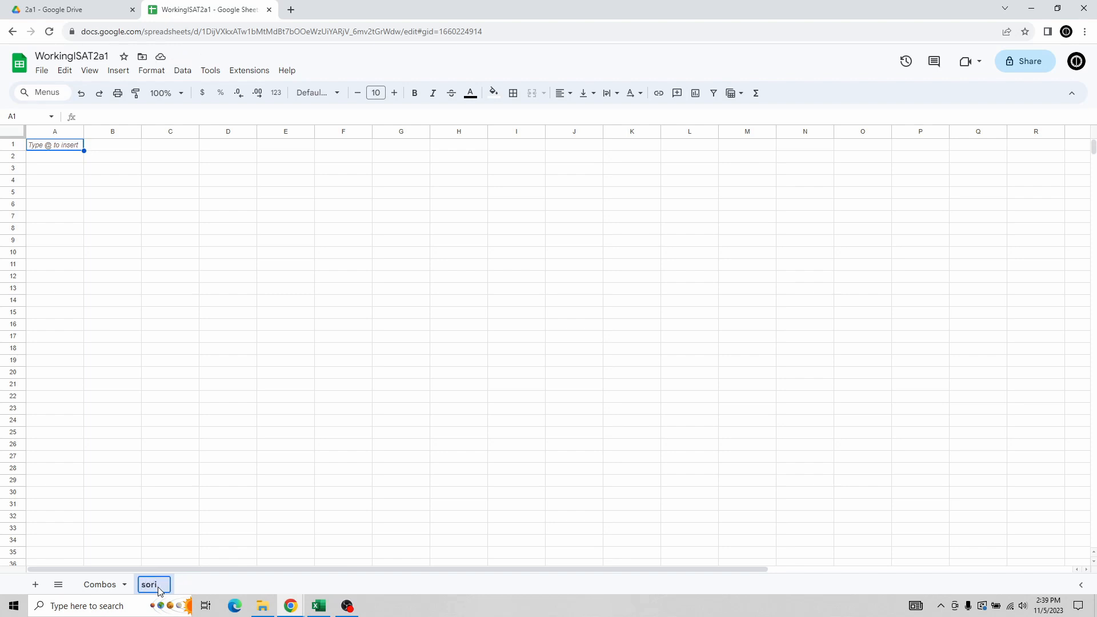
key("BackSpace")
key("BackSpace")
key("BackSpace")
key("BackSpace")
type("Scoring")
key("Return")
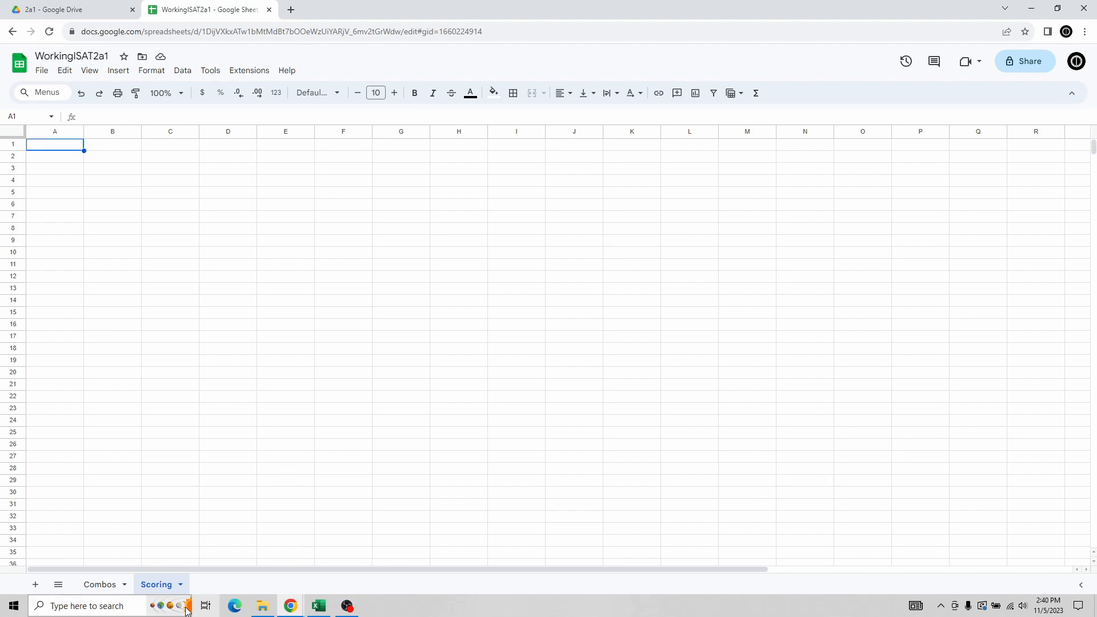
Copy the morning and afternoon activity tables B2:F14 from the Combos sheet into the Scoring sheet, starting at B12.
left_click(98, 585)
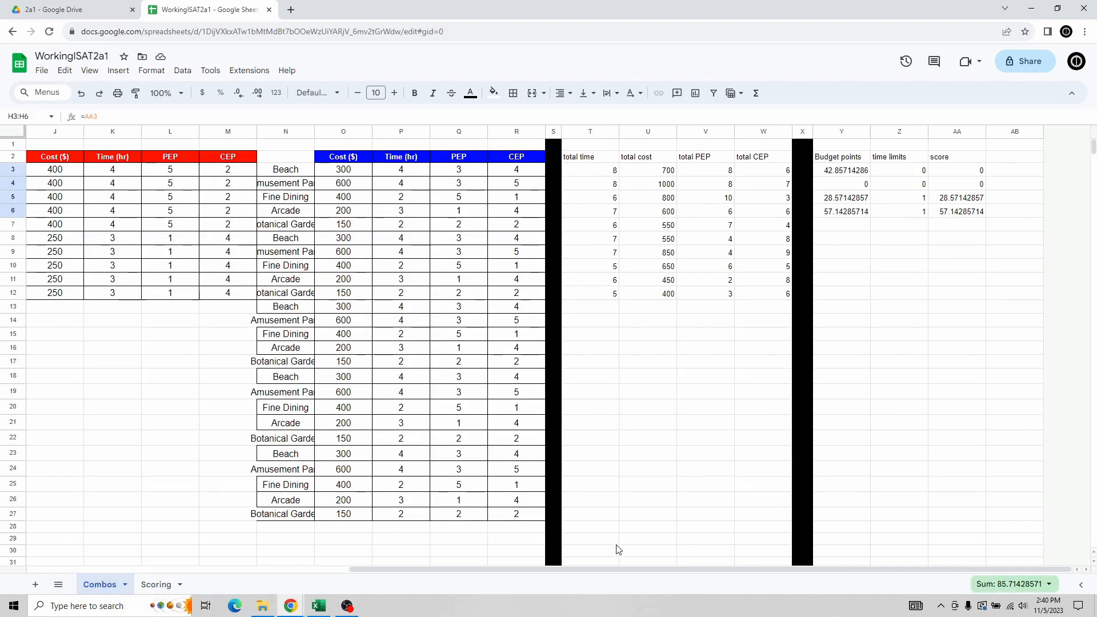
scroll(316, 557, "left", 1)
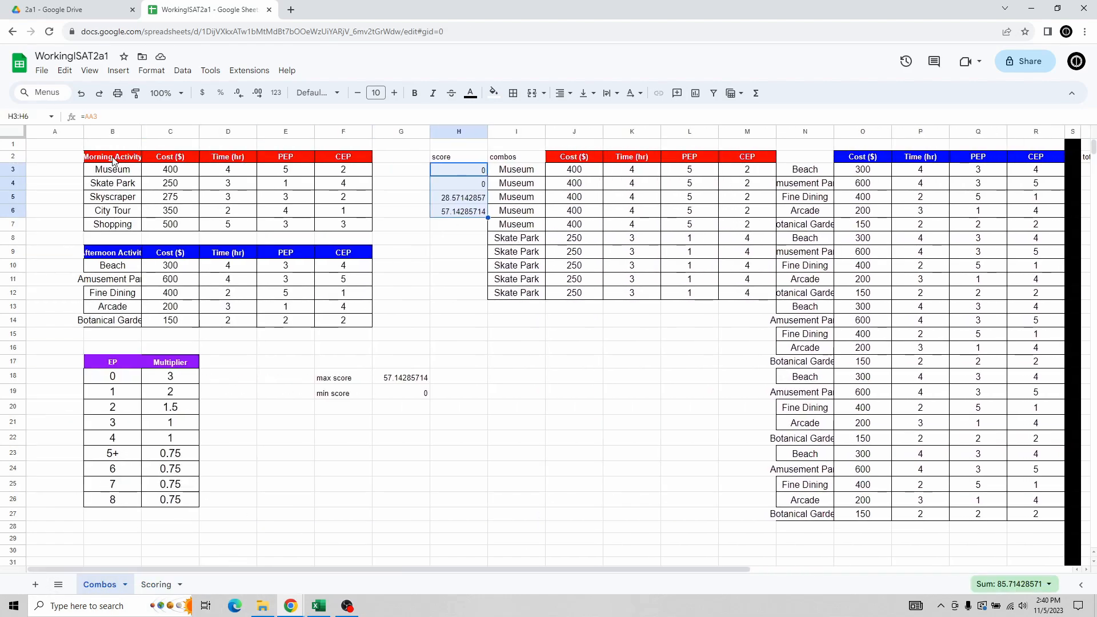
left_click_drag(109, 160, 346, 322)
key("ctrl+c")
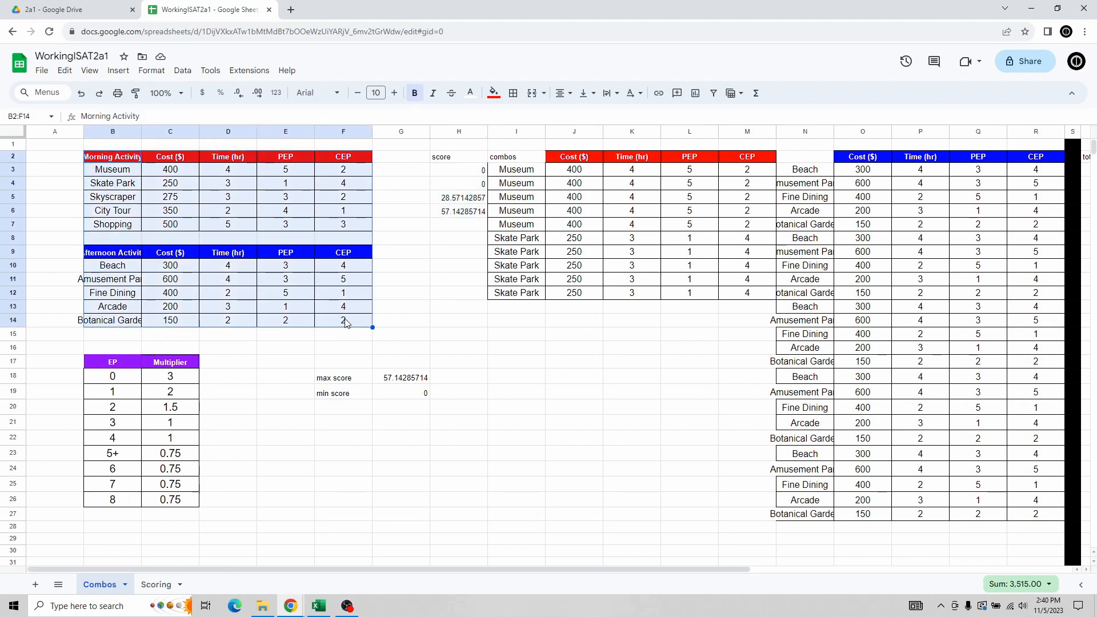
left_click(157, 586)
left_click(103, 165)
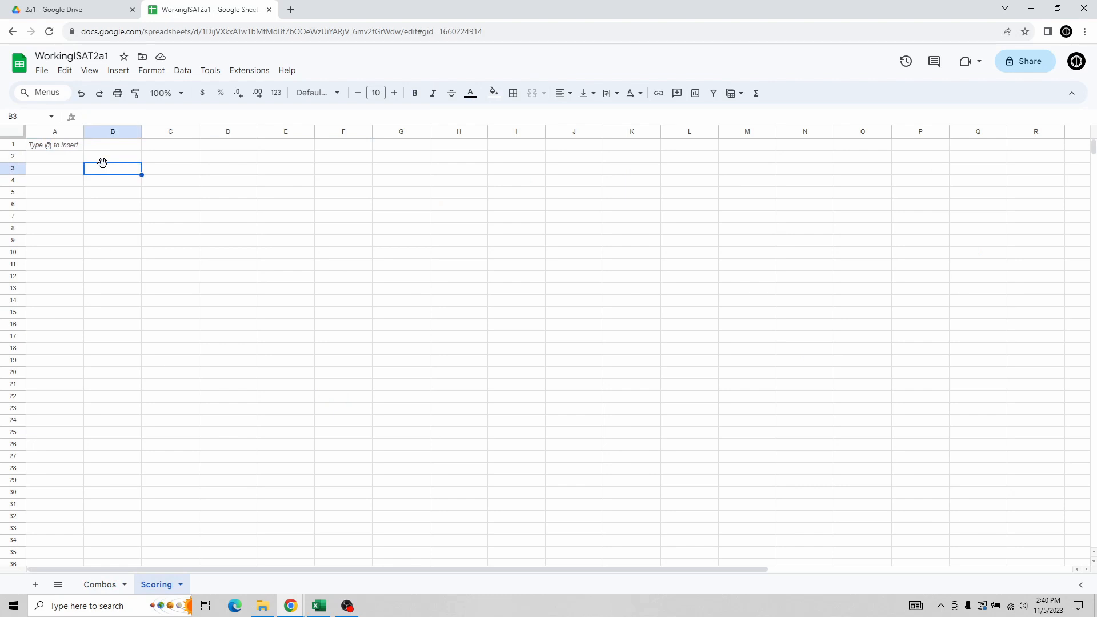
left_click(117, 280)
key("ctrl+v")
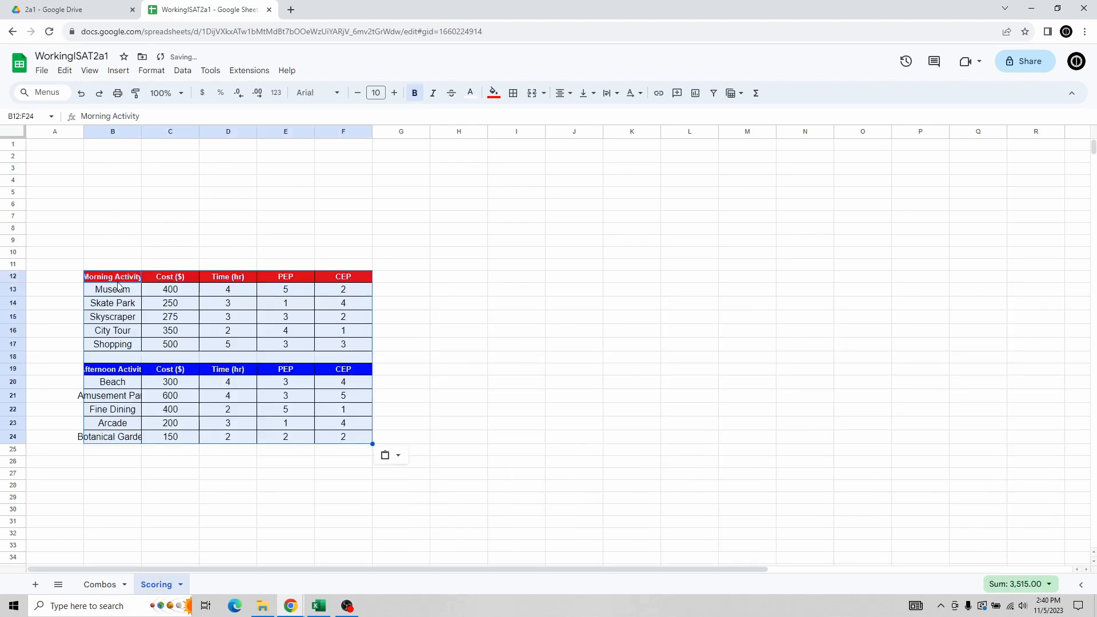
Label the two activity tables in column A with "Morning" in A12 and "Afternoon" in A19.
left_click(65, 279)
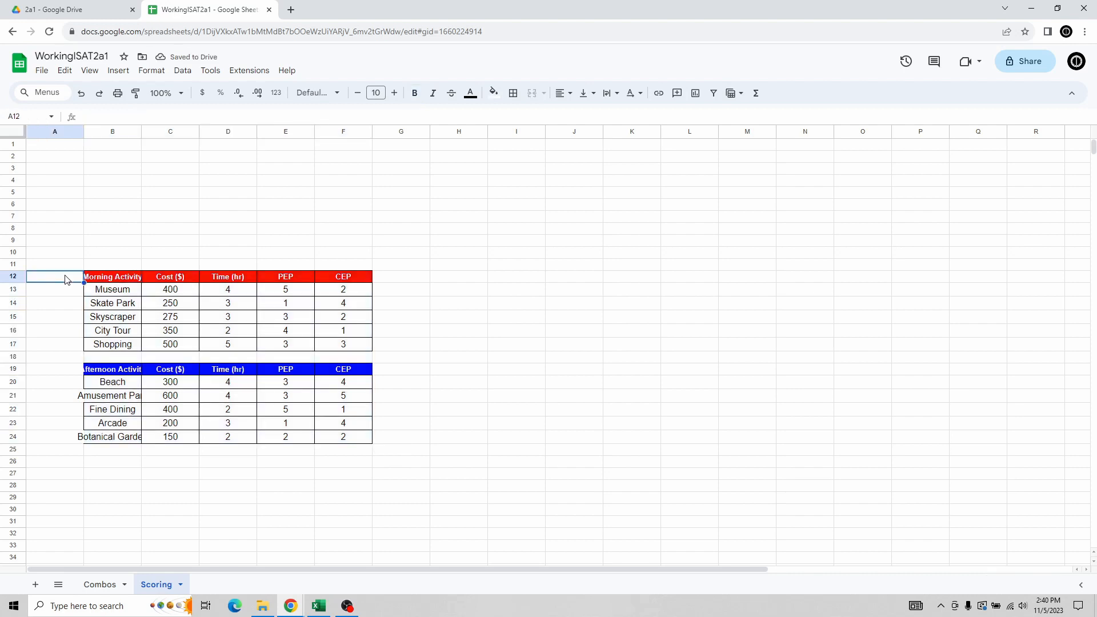
type("Morning")
key("Return")
key("Return")
key("Down")
key("Down")
key("Down")
key("Down")
key("Down")
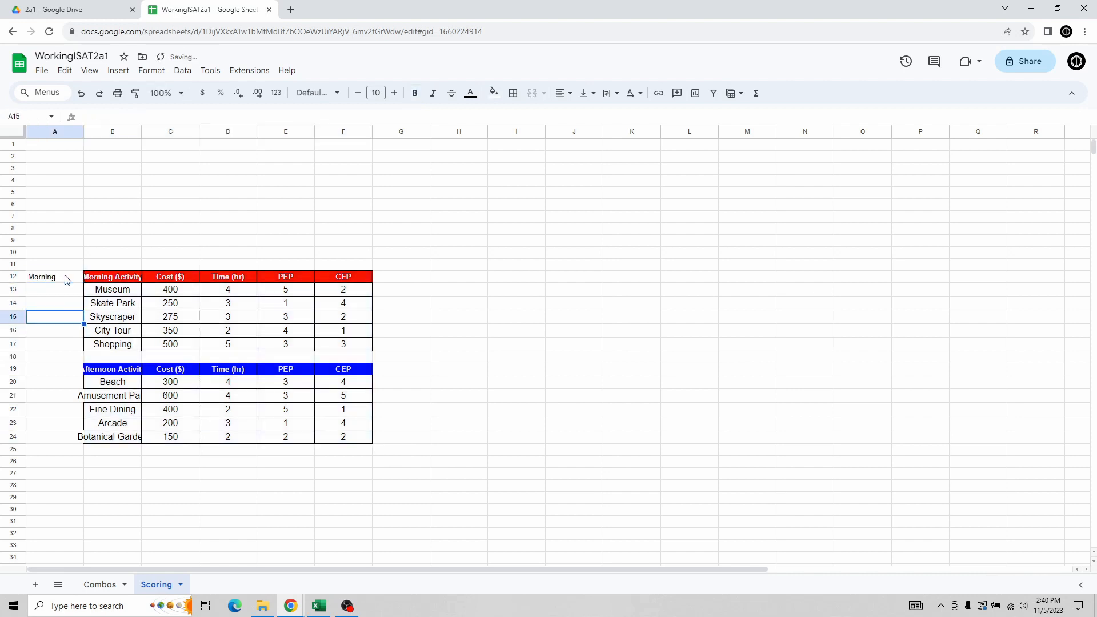
type("Afternoon")
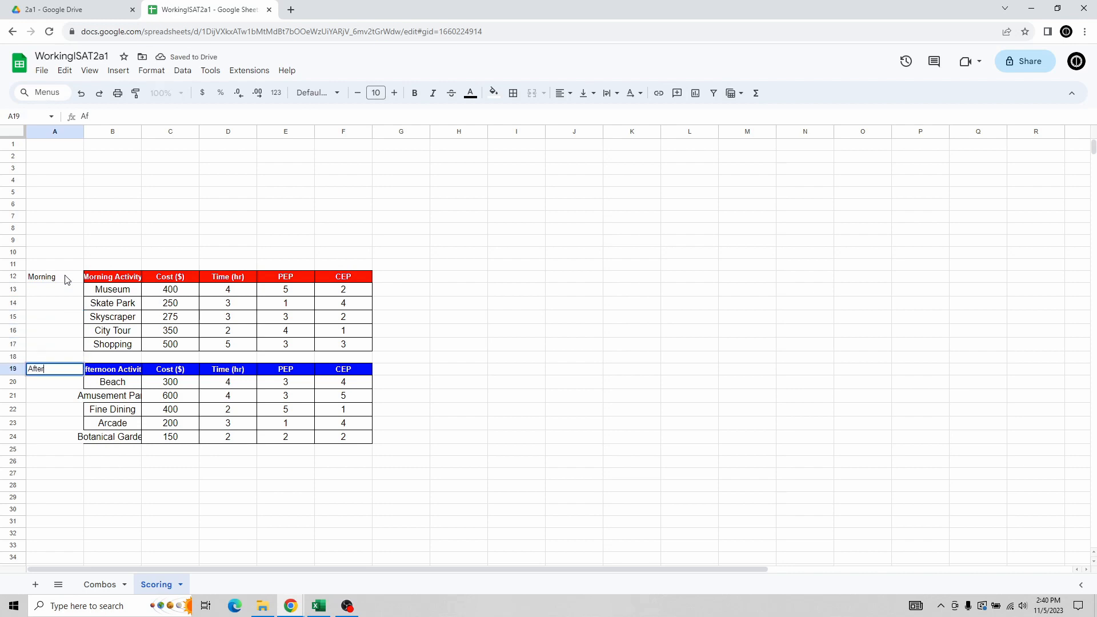
key("Return")
Add a "Selection" label in column A below each activity table, in A25 and A18.
key("Down")
key("Down")
key("Down")
key("Down")
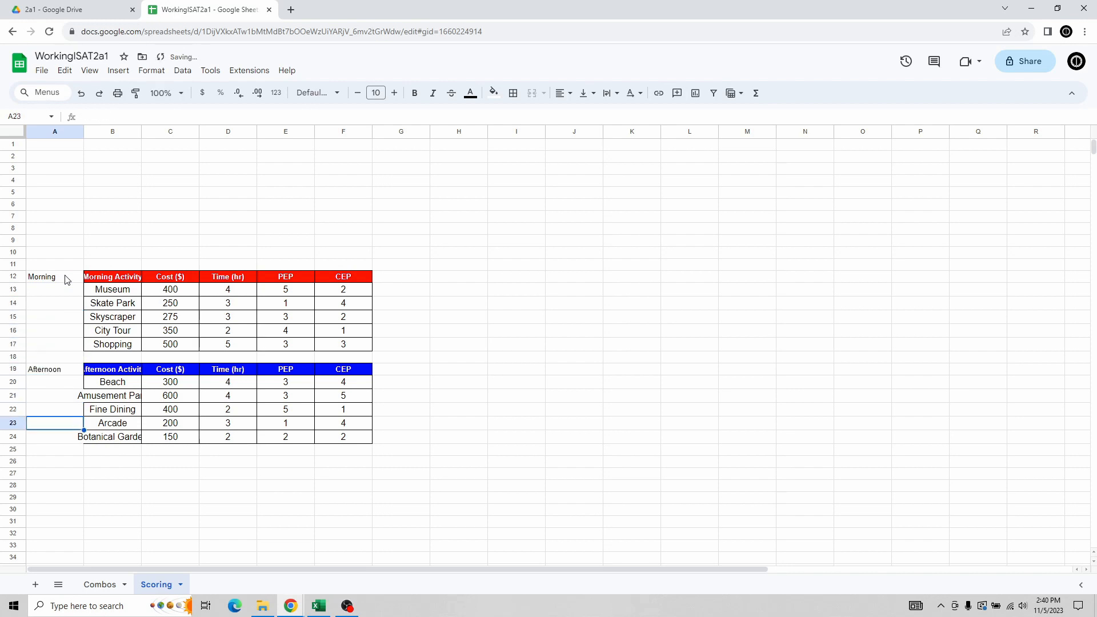
key("Down")
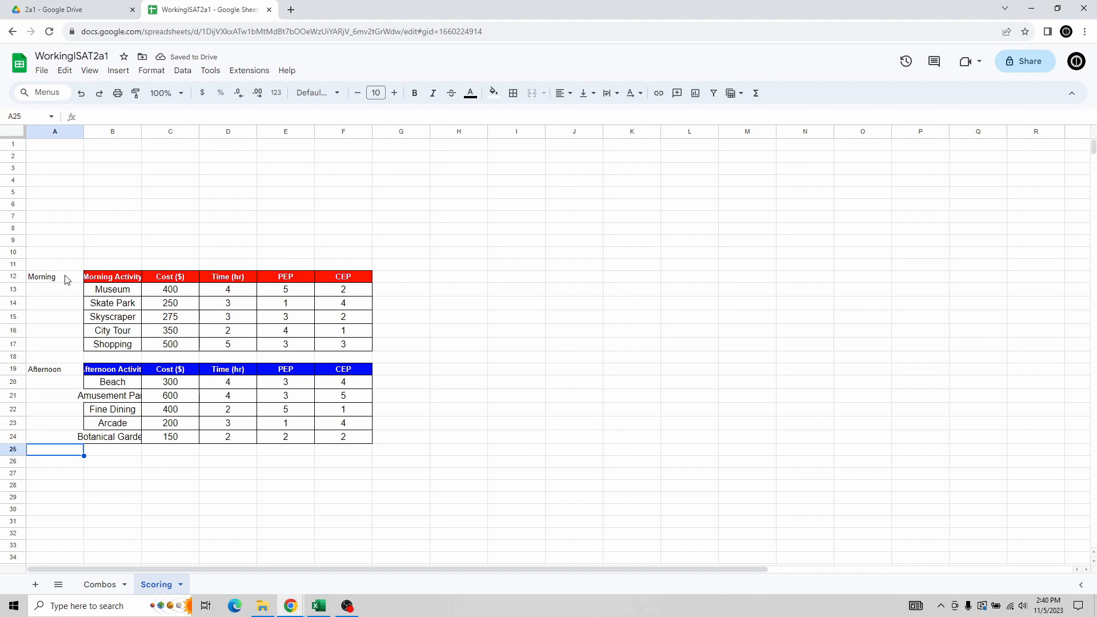
type("Selection")
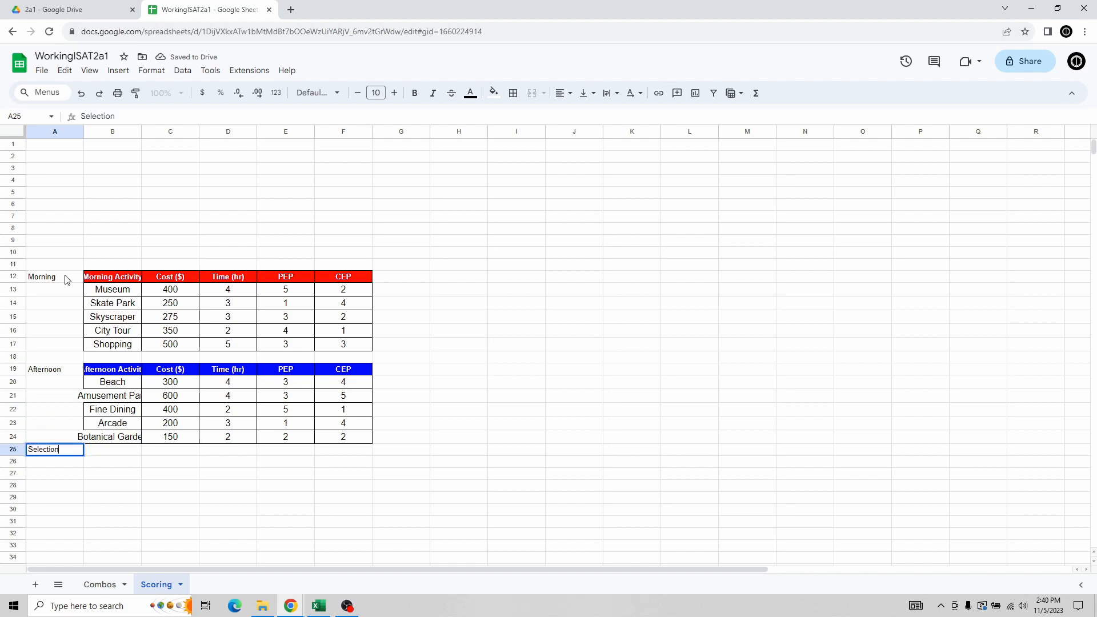
key("Return")
key("Up")
key("Up")
key("Up")
key("Up")
key("Up")
key("Up")
key("Up")
key("Up")
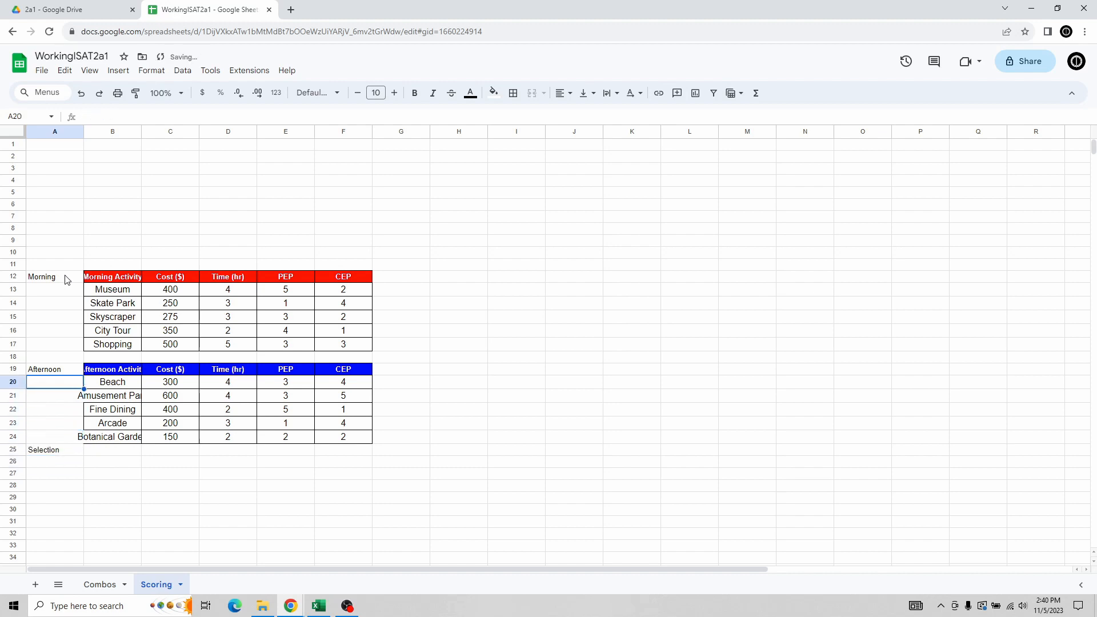
type("Selection")
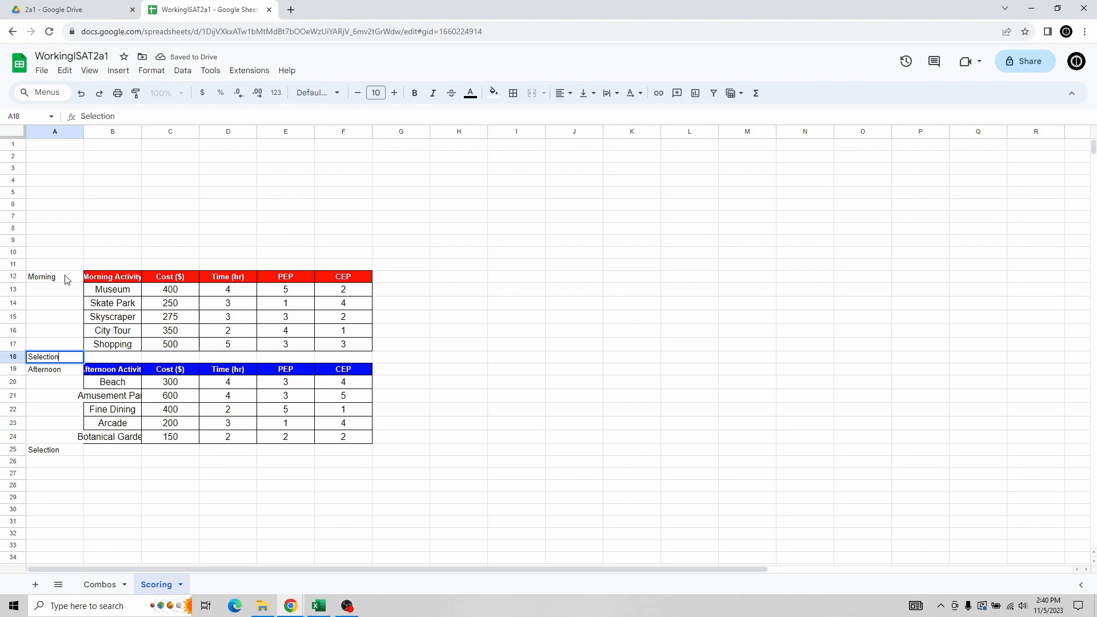
key("Return")
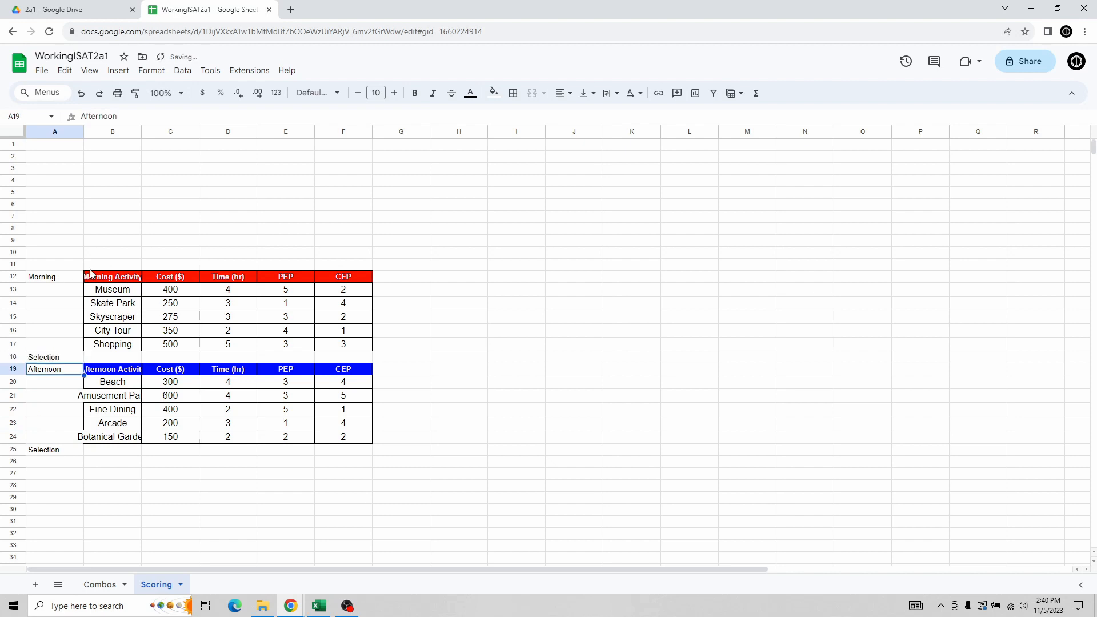
Enter the label "total time (hrs)" in A1 and begin a formula in B1.
left_click(61, 147)
type("total")
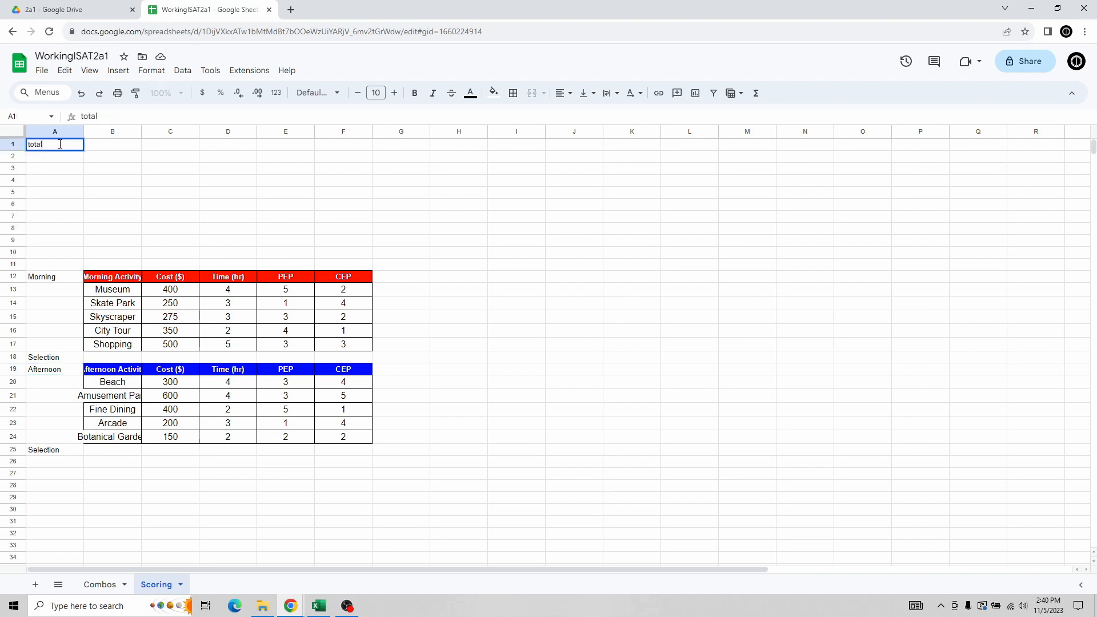
type(" time (hrs)")
key("Return")
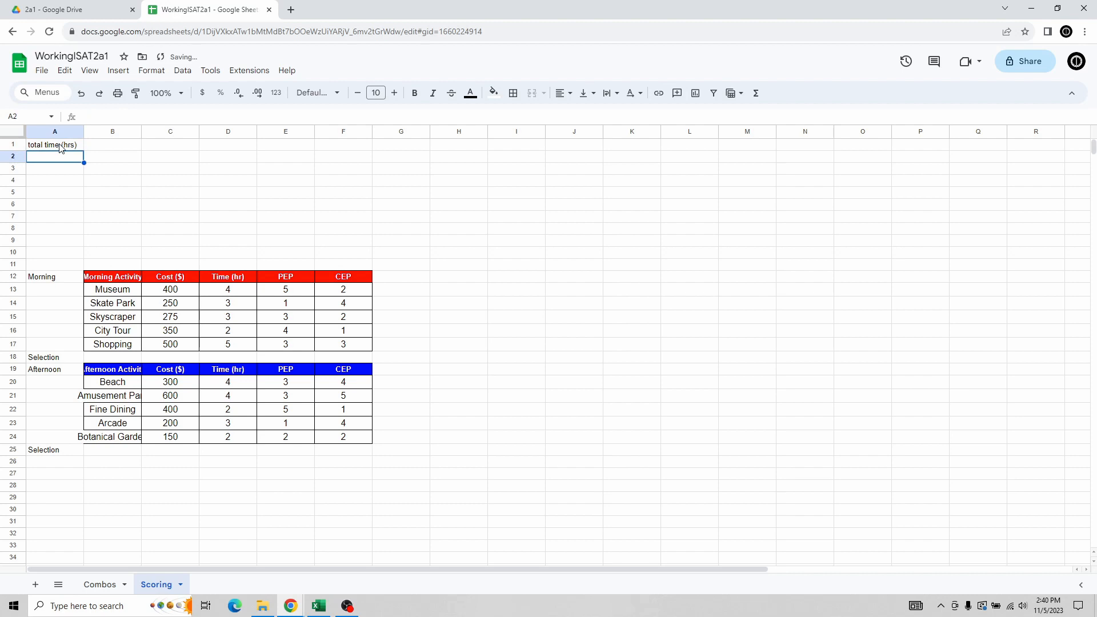
key("Right")
key("Up")
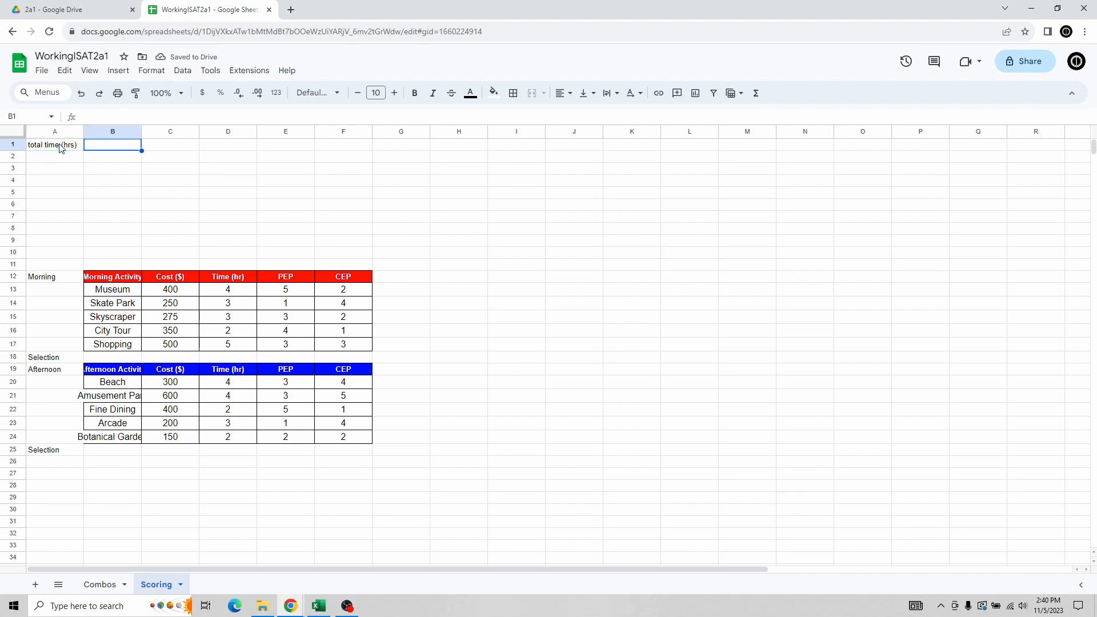
type("=")
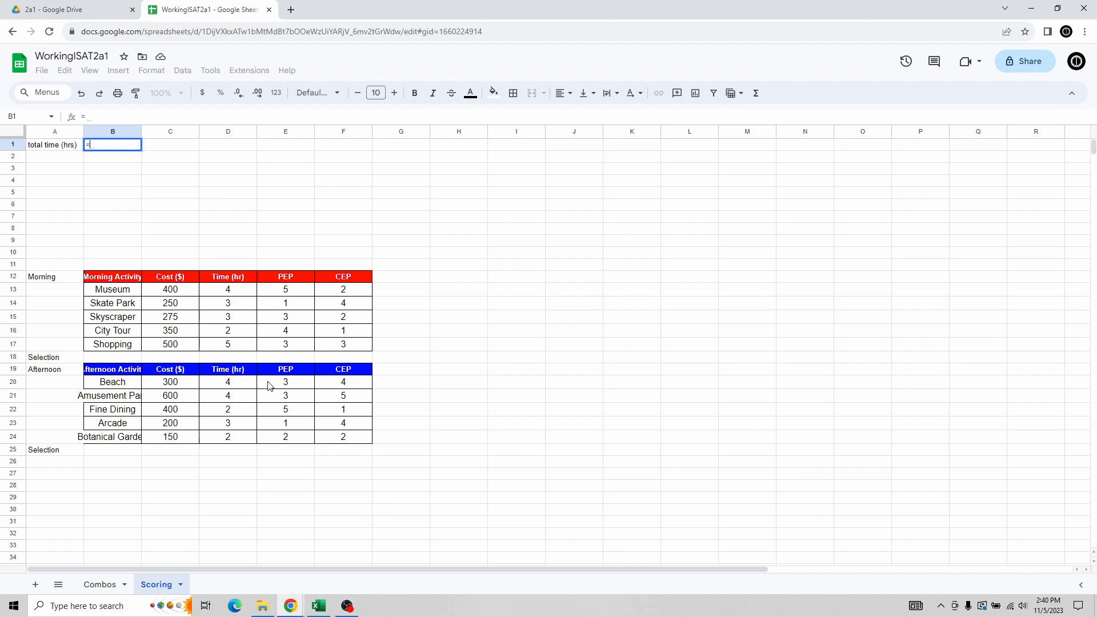
left_click(276, 359)
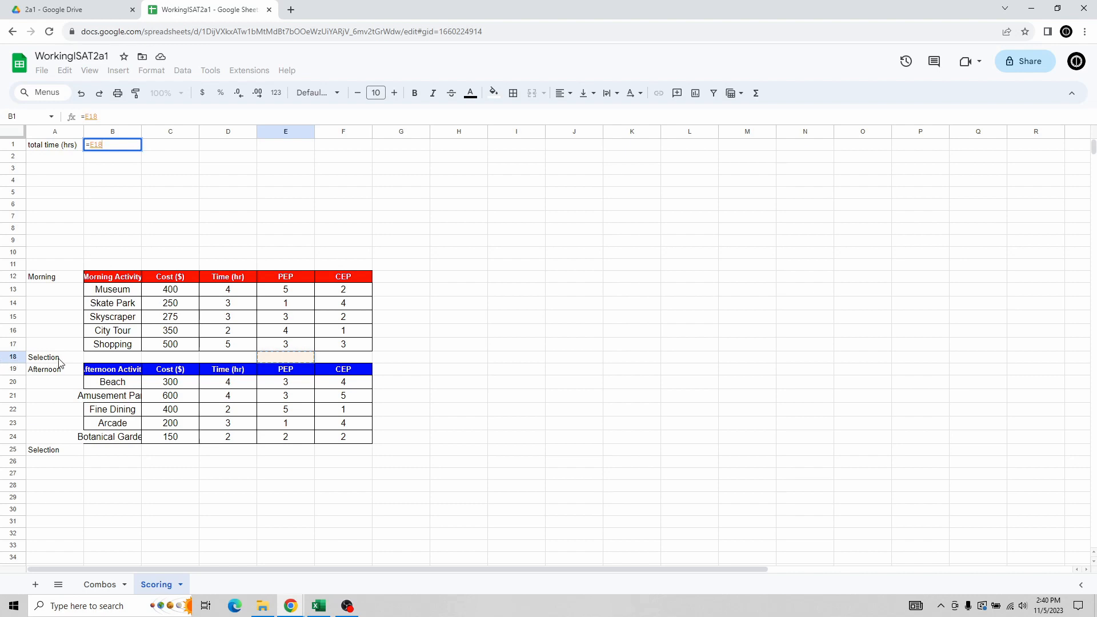
type("+")
key("BackSpace")
key("BackSpace")
key("BackSpace")
key("BackSpace")
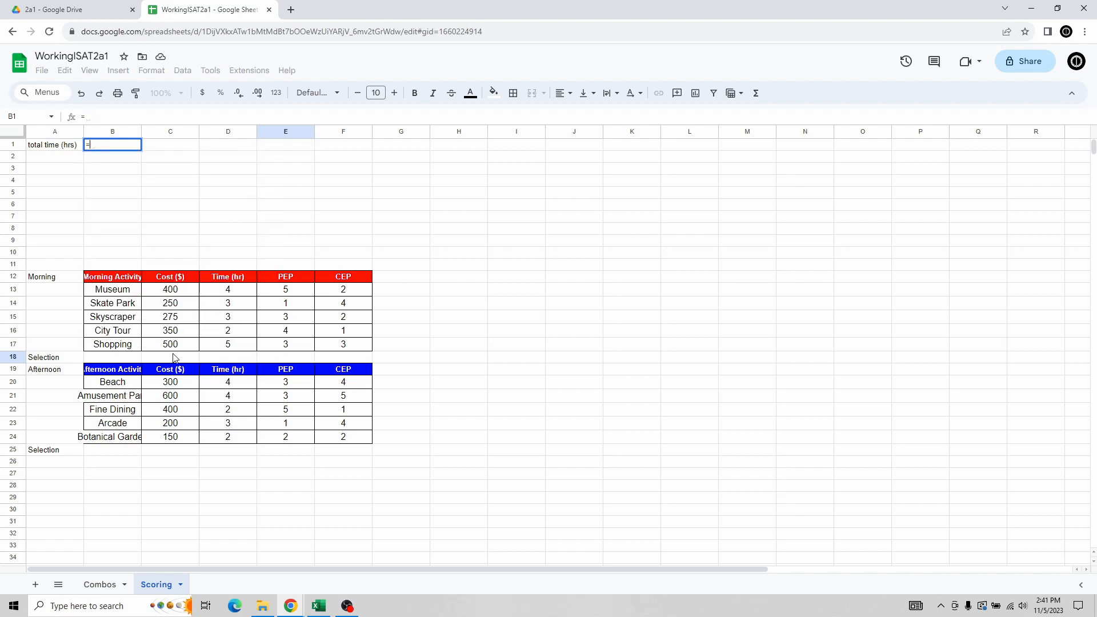
Complete the total time formula in B1 as =D18+D25, adding the morning and afternoon selection times.
left_click(237, 358)
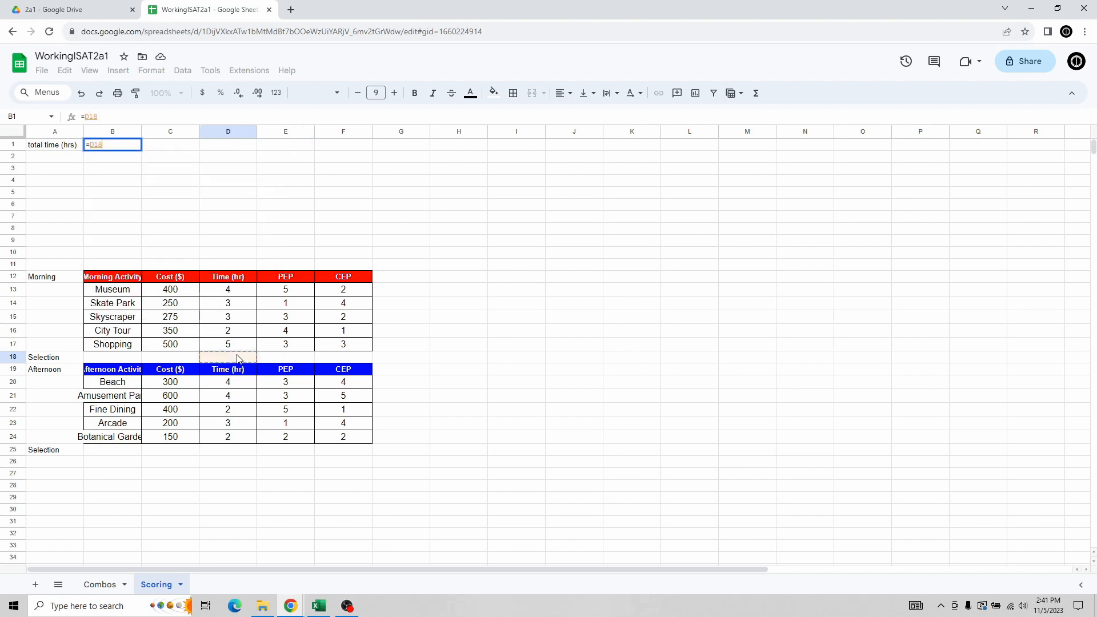
type("+")
left_click(240, 453)
key("Return")
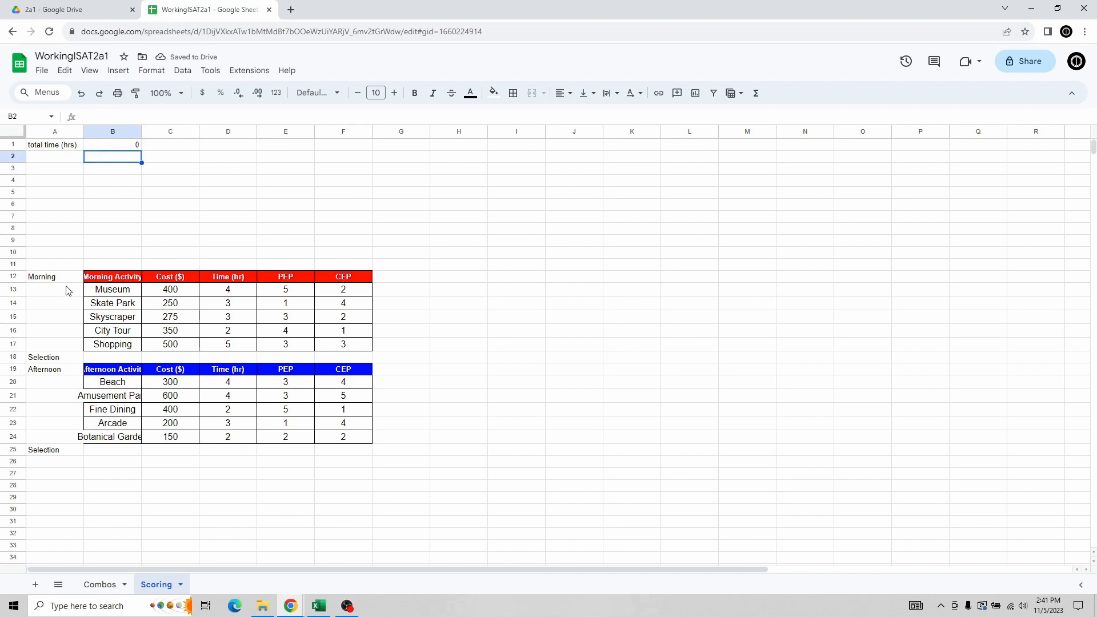
Add a data validation rule to A13:A17, beside the morning activities, with Checkbox as the criteria.
left_click_drag(66, 289, 67, 347)
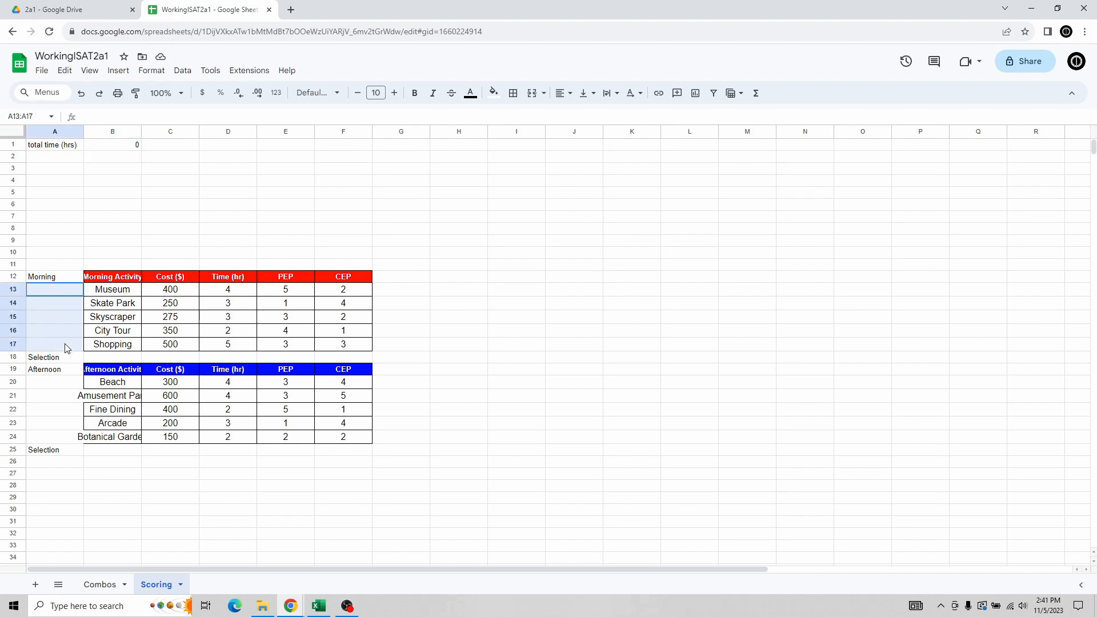
right_click(64, 293)
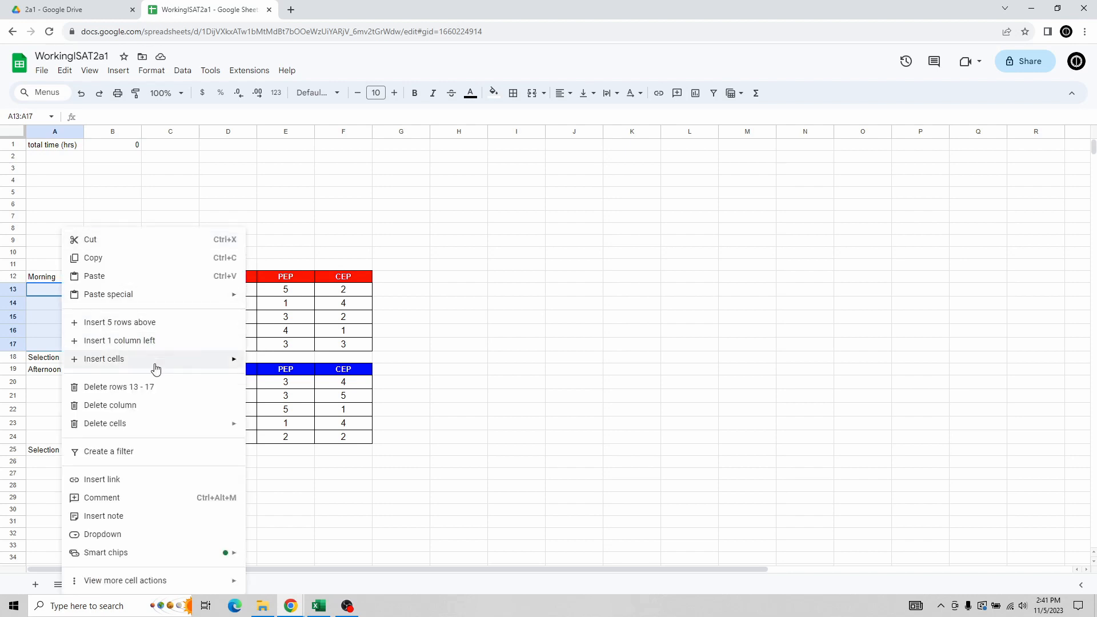
mouse_move(139, 582)
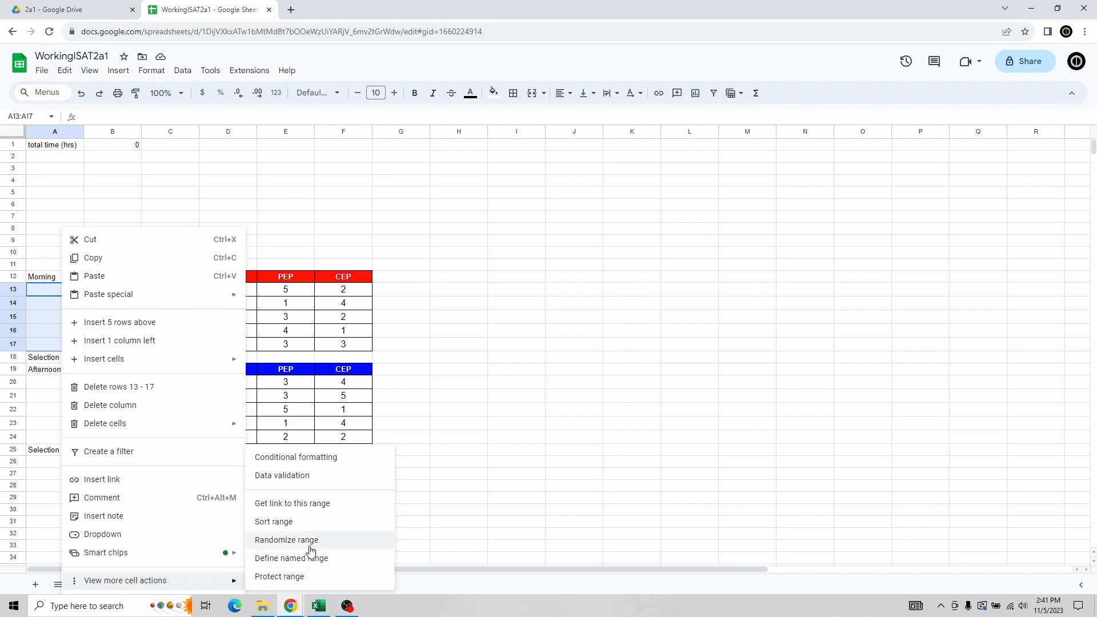
left_click(323, 480)
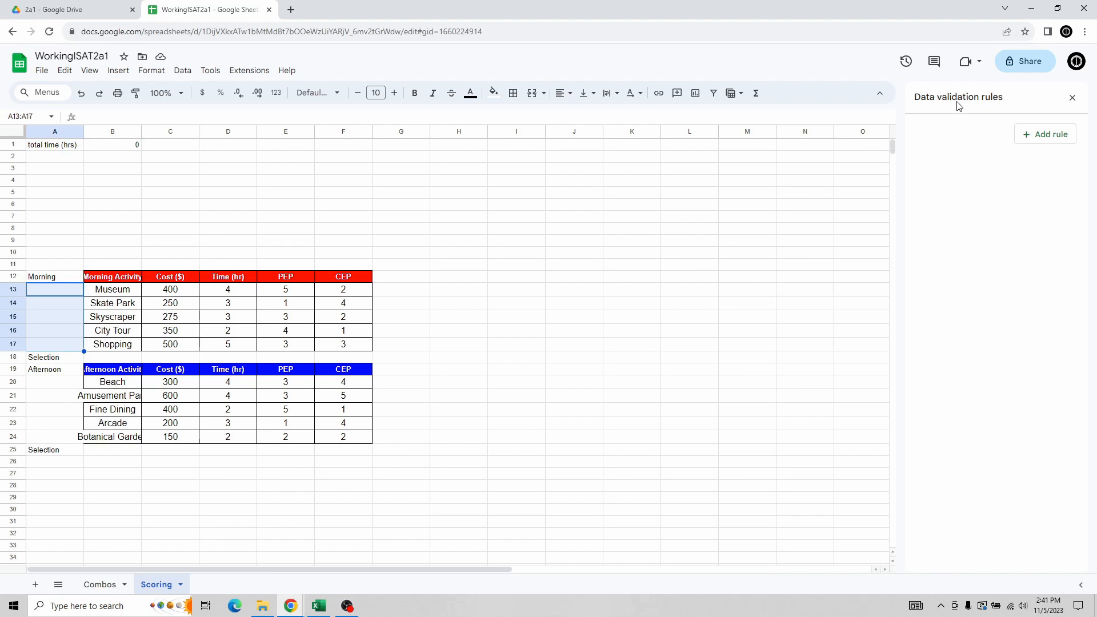
left_click(1030, 137)
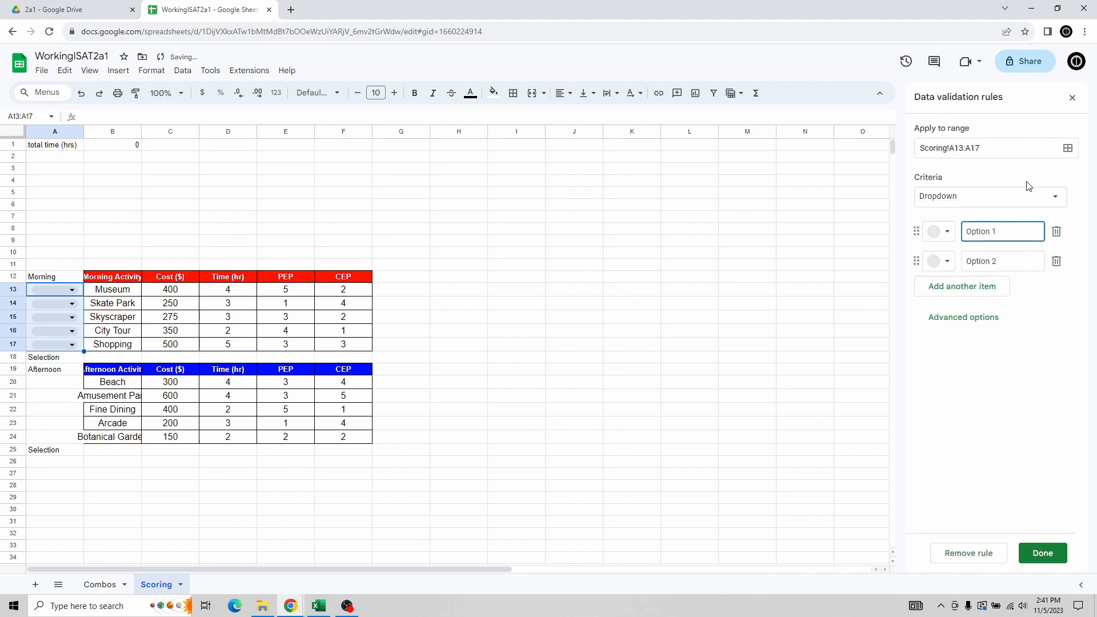
left_click(1055, 199)
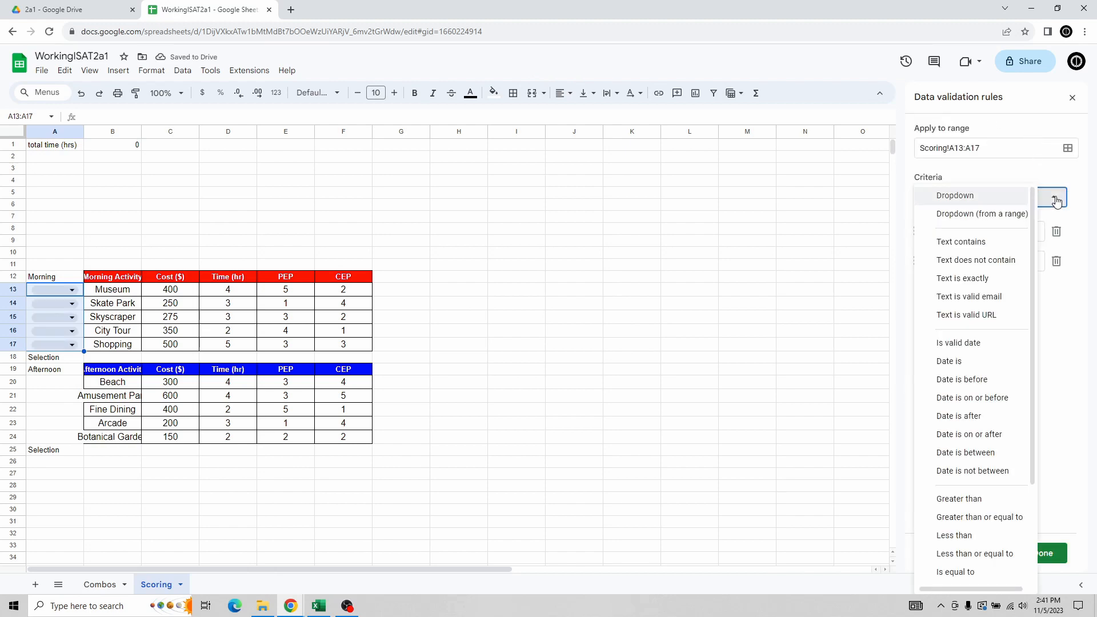
scroll(991, 280, "down", 3)
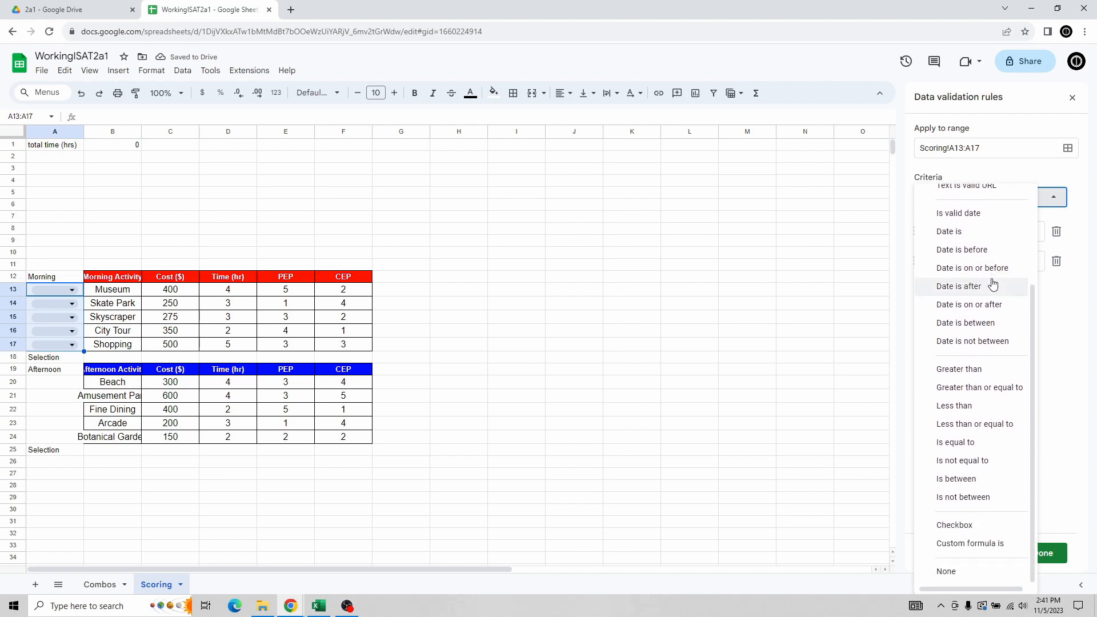
left_click(965, 527)
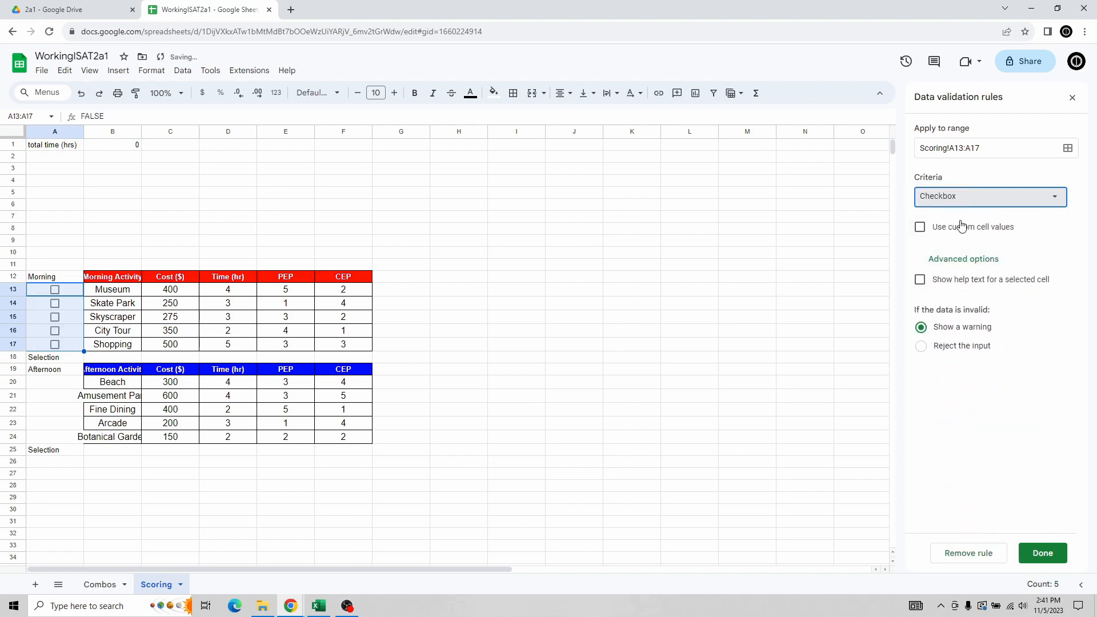
Give the A13:A17 checkboxes custom cell values of 1 for checked and 0 for unchecked, and save the rule.
left_click(920, 227)
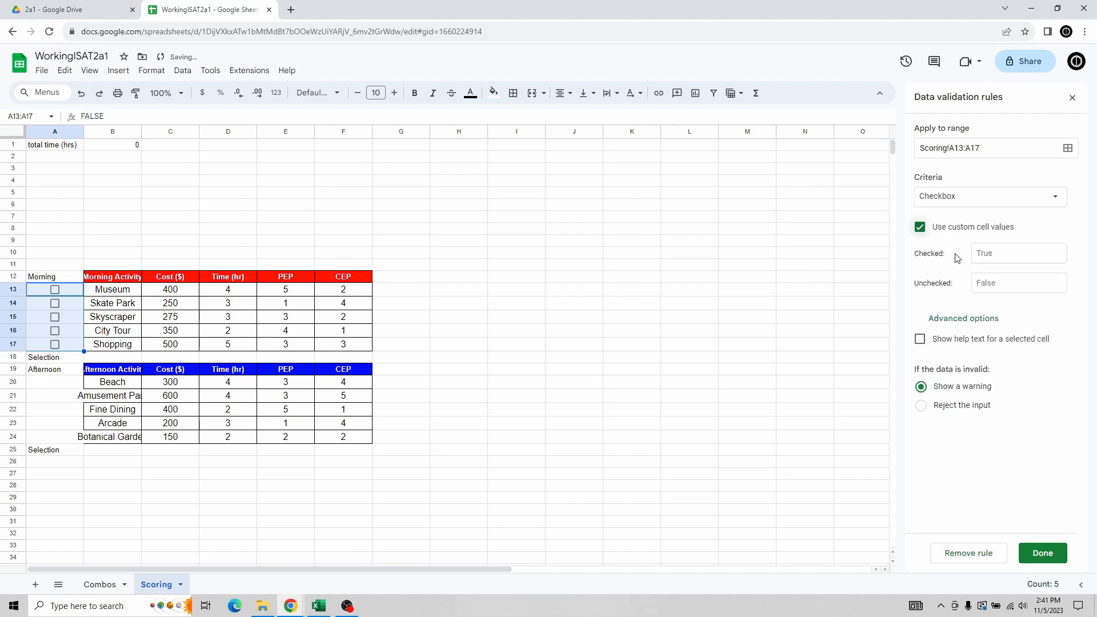
left_click(1001, 252)
type("1")
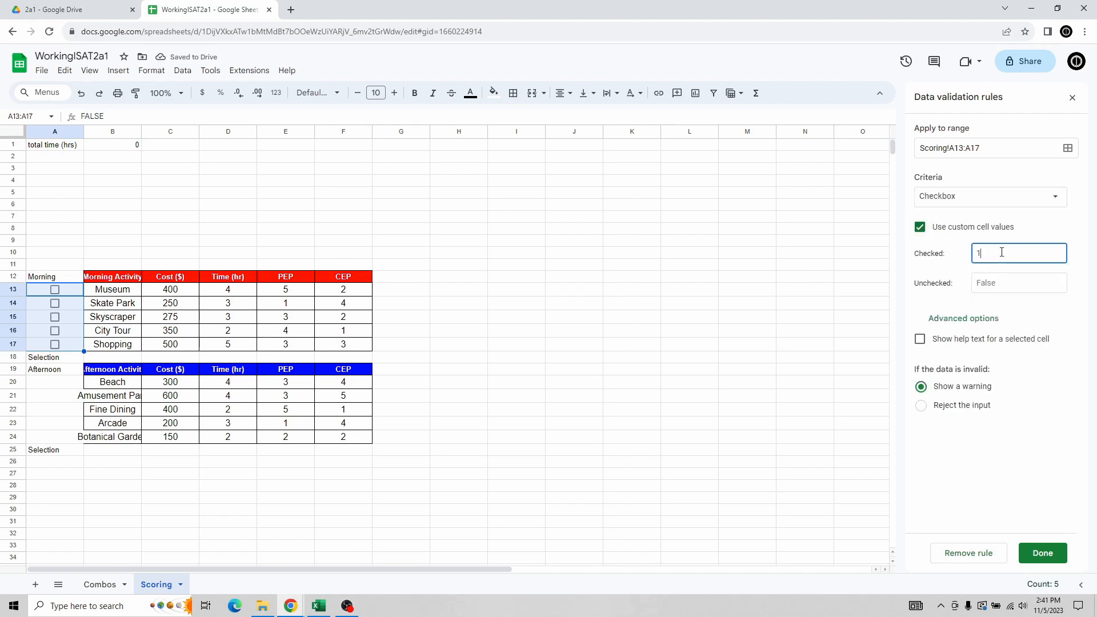
key("Tab")
type("0")
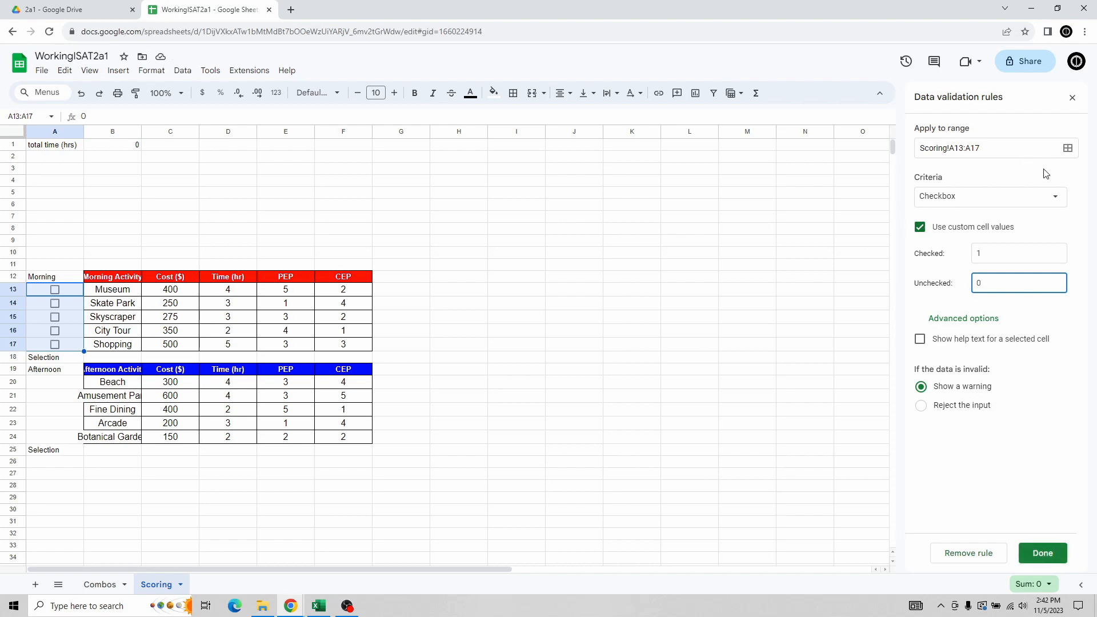
left_click(1041, 551)
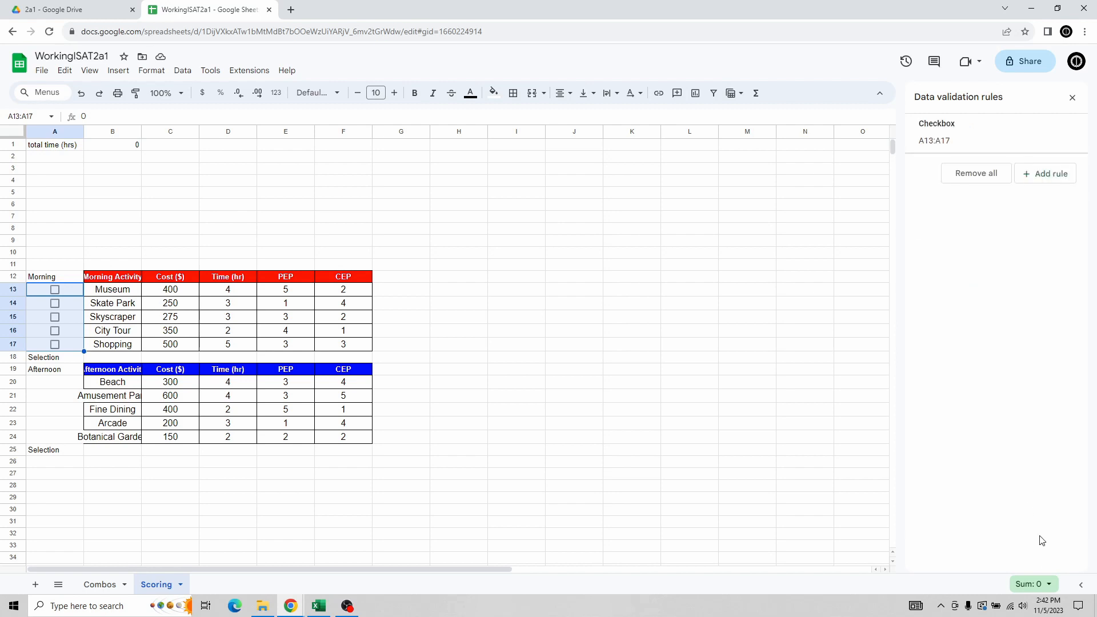
Extend the checkbox rule to the cells beside the afternoon activities by adding A20:A24 as a second range.
left_click(977, 146)
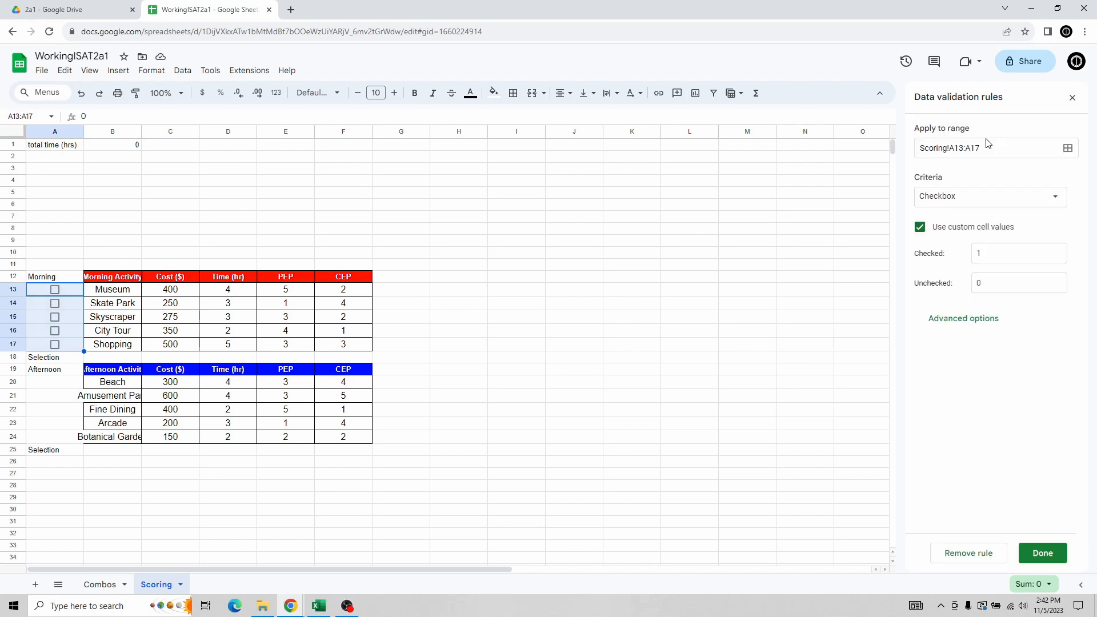
left_click(1068, 149)
left_click(514, 329)
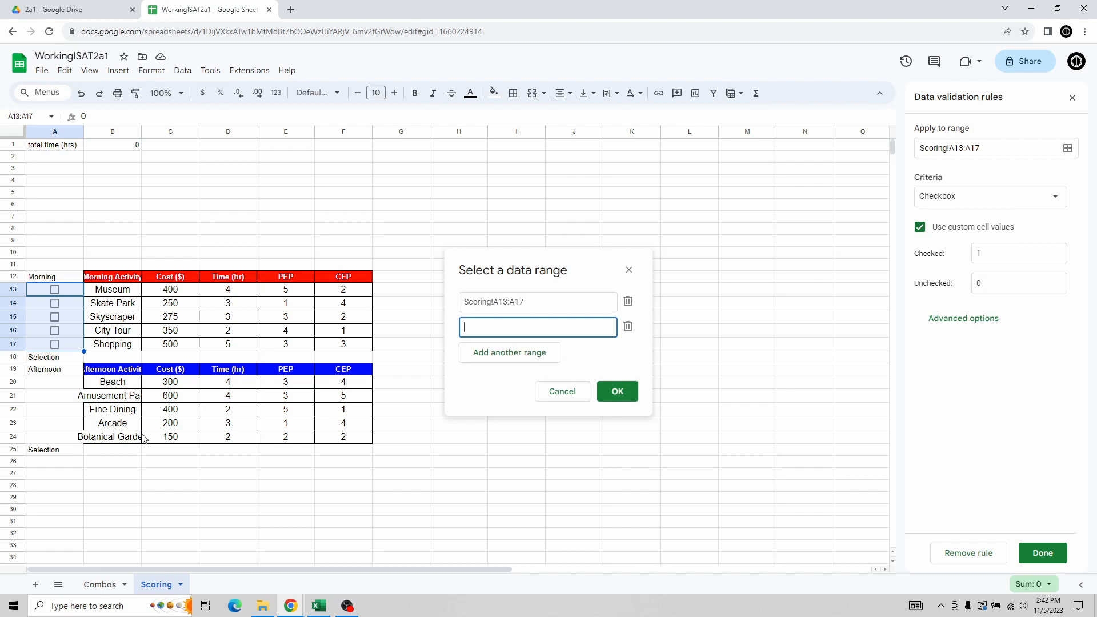
left_click_drag(51, 384, 48, 439)
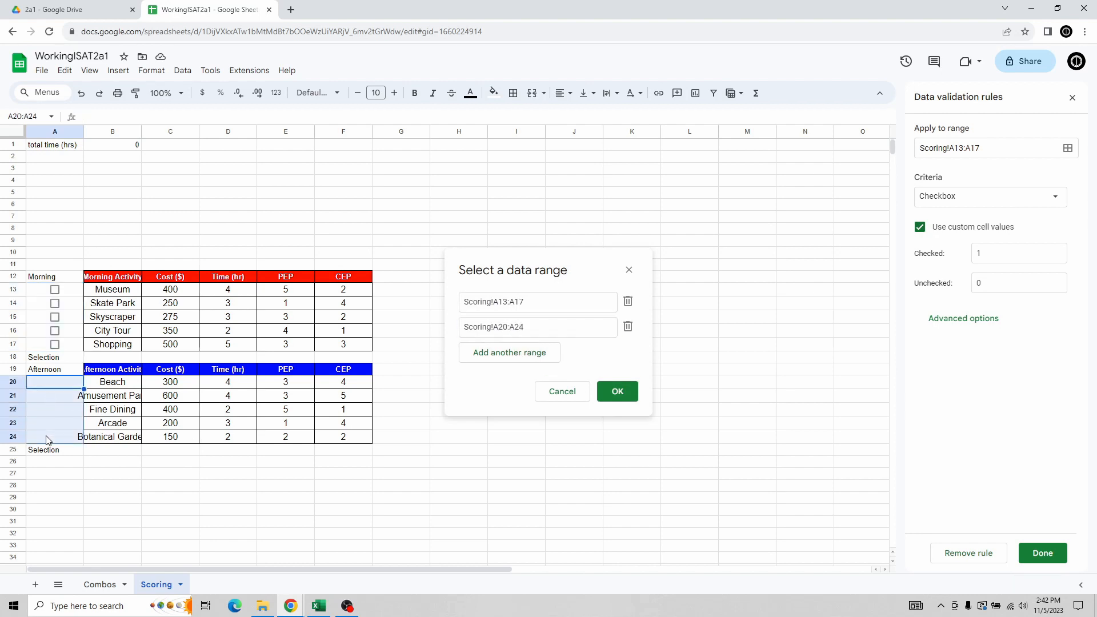
left_click(625, 392)
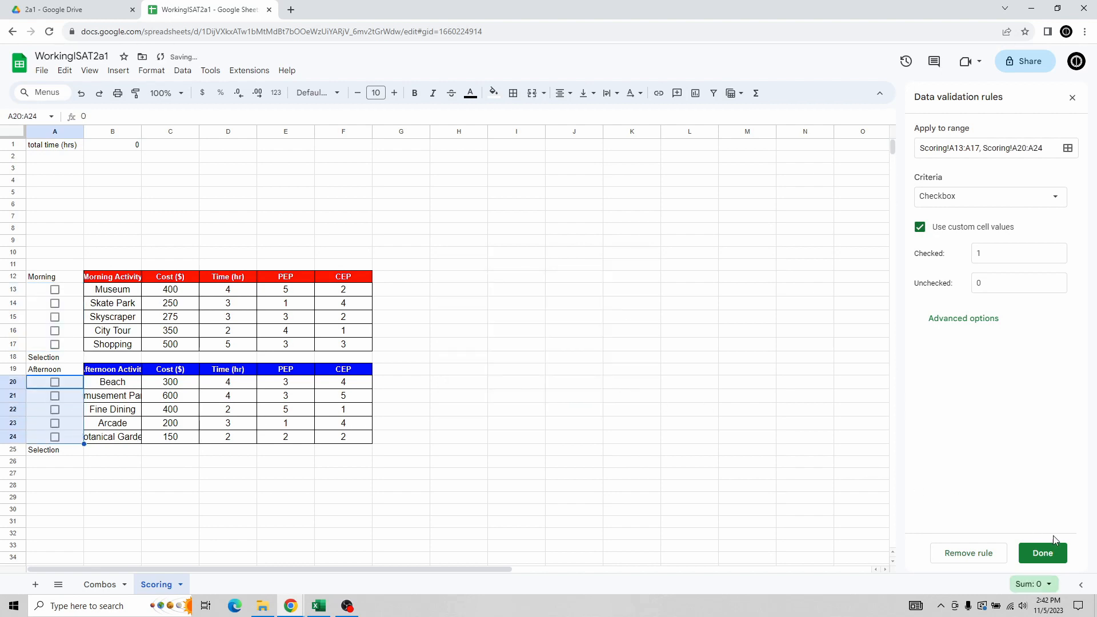
left_click(1052, 553)
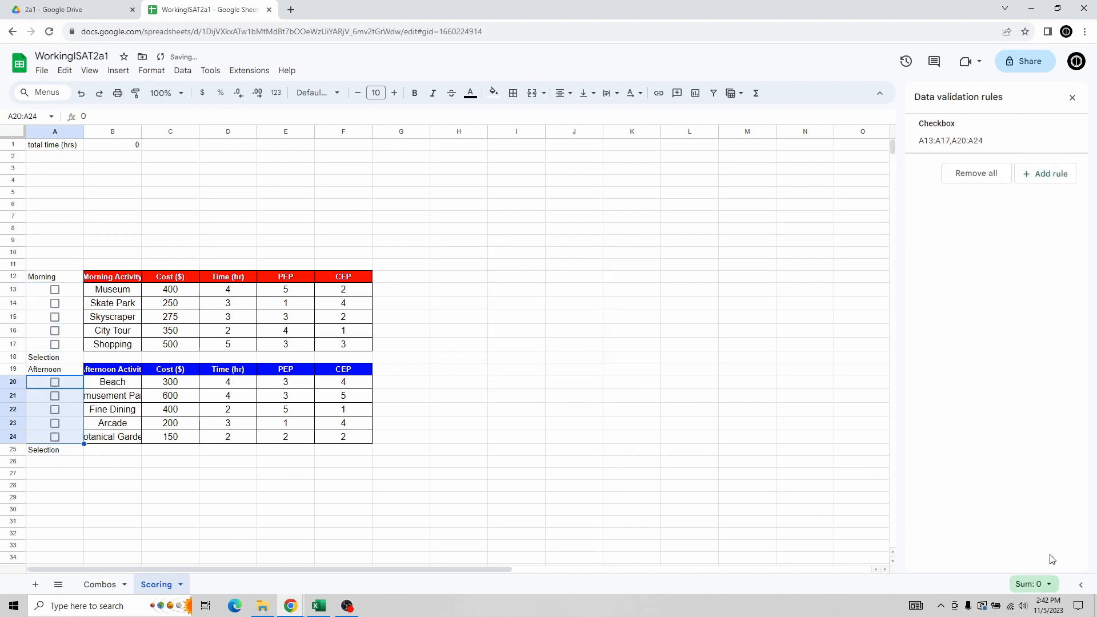
Try out the morning checkboxes and leave only the Museum box in A13 ticked.
left_click(54, 295)
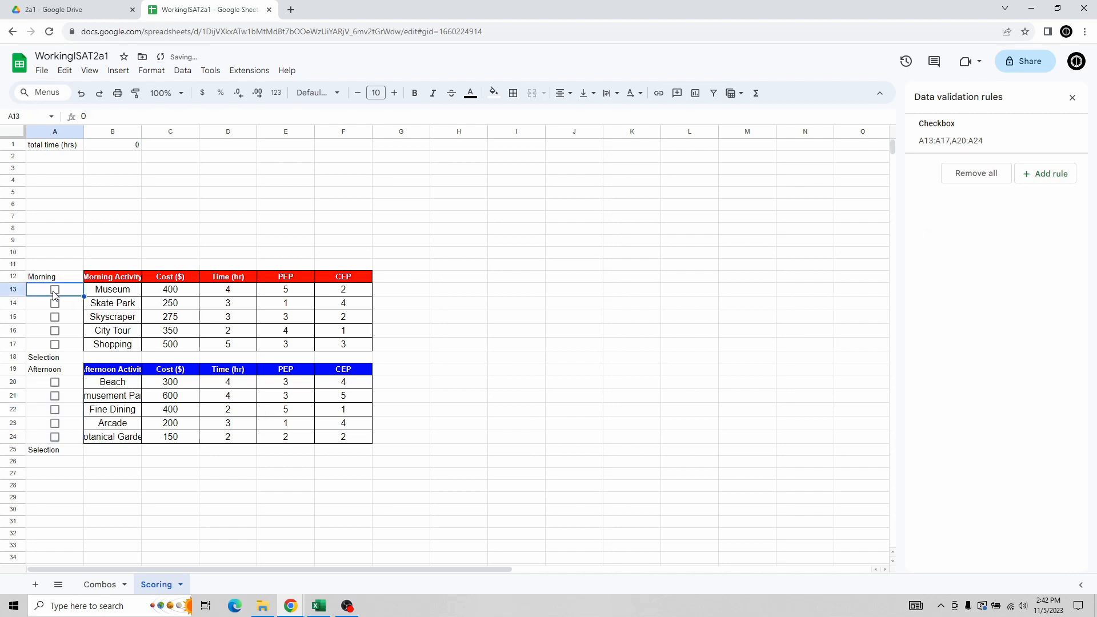
left_click(54, 304)
left_click(54, 292)
key("Down")
key("space")
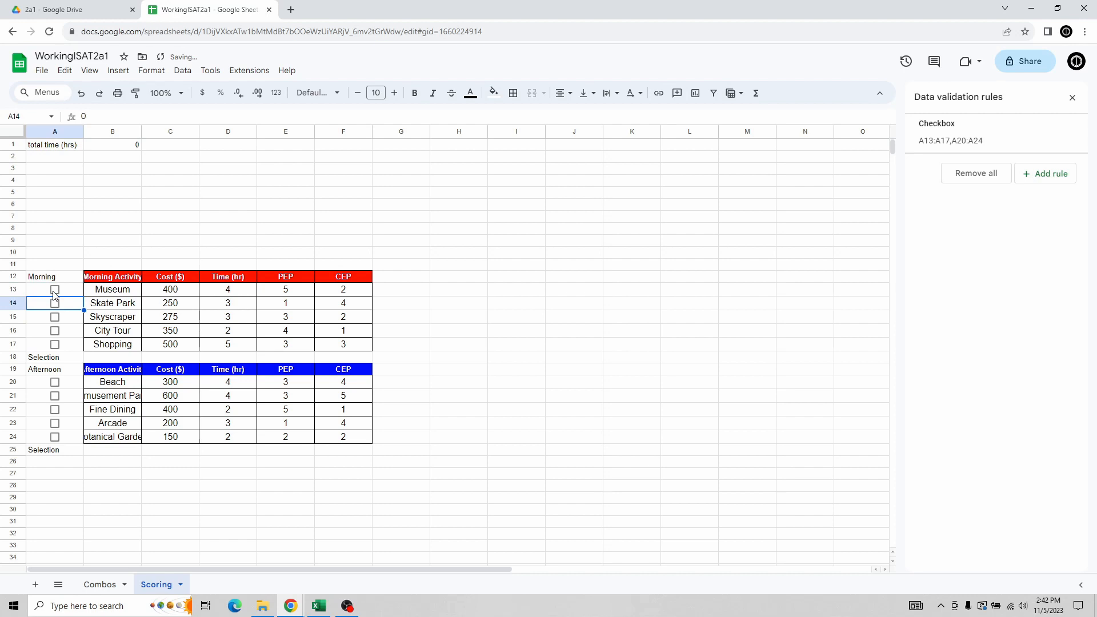
left_click(55, 295)
Begin an IF formula in B18 that returns the activity name in B13 when A13=1.
key("Down")
key("Down")
key("Down")
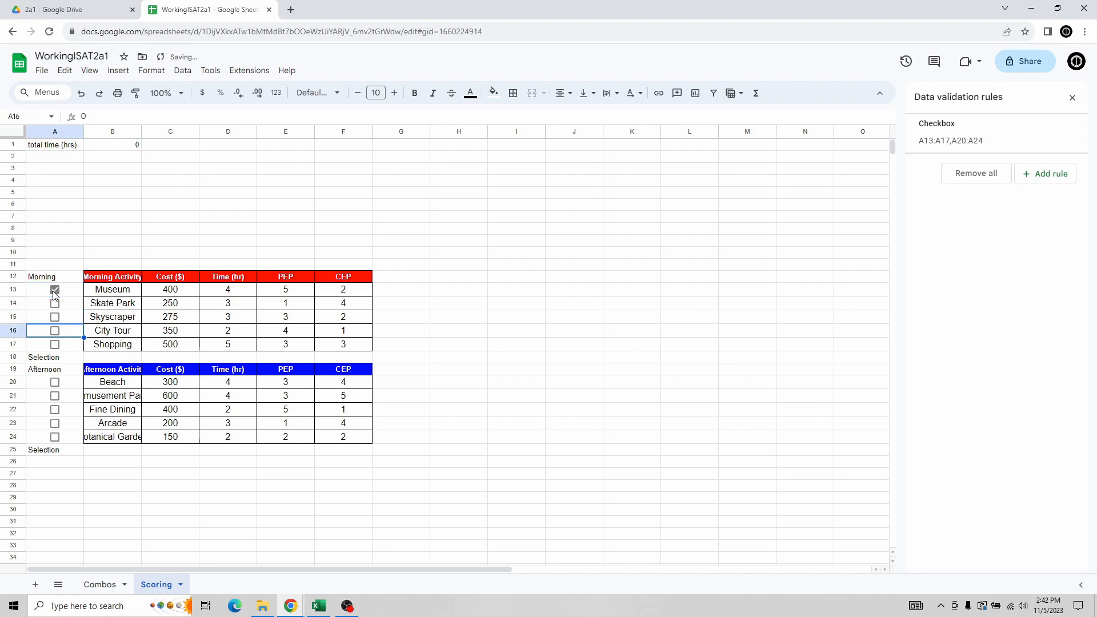
key("Down")
key("Down")
key("Down")
key("Down")
key("Right")
key("Up")
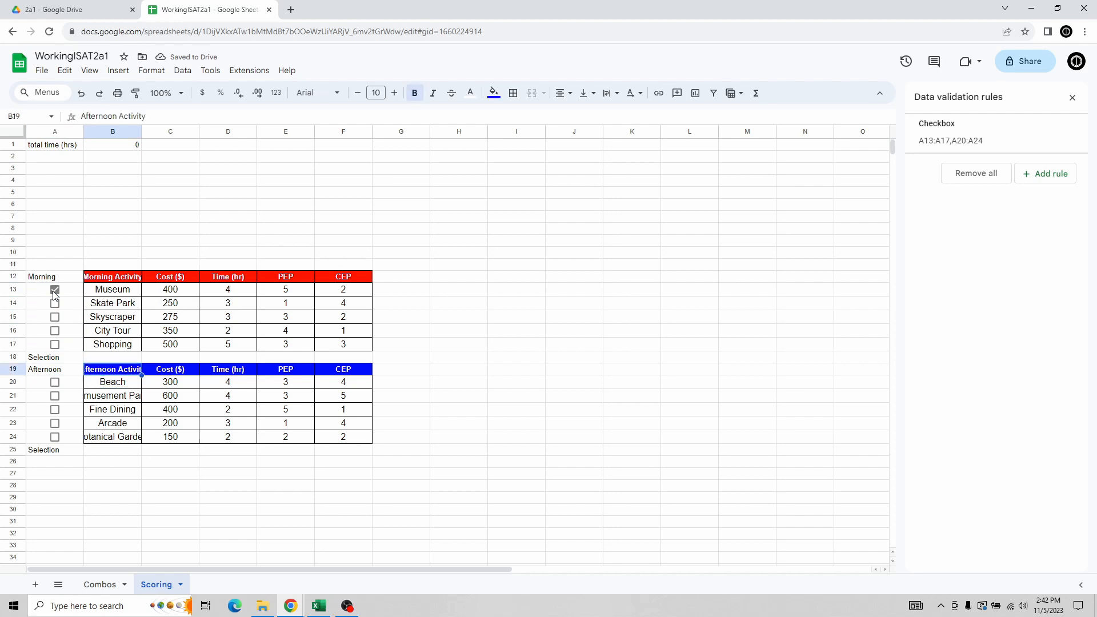
key("Up")
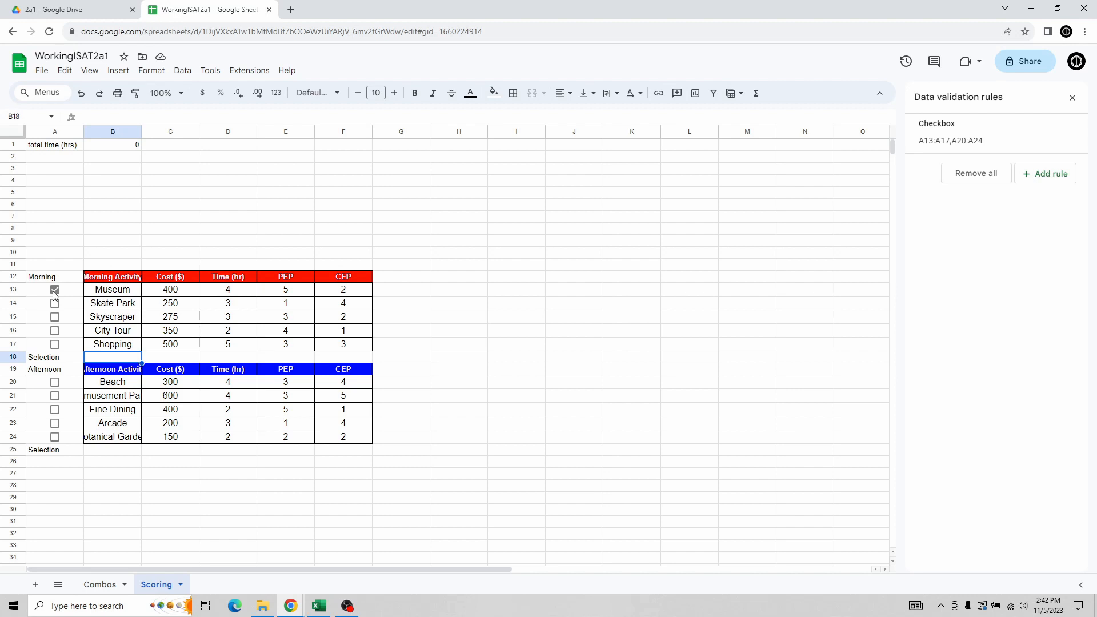
type("=IF(")
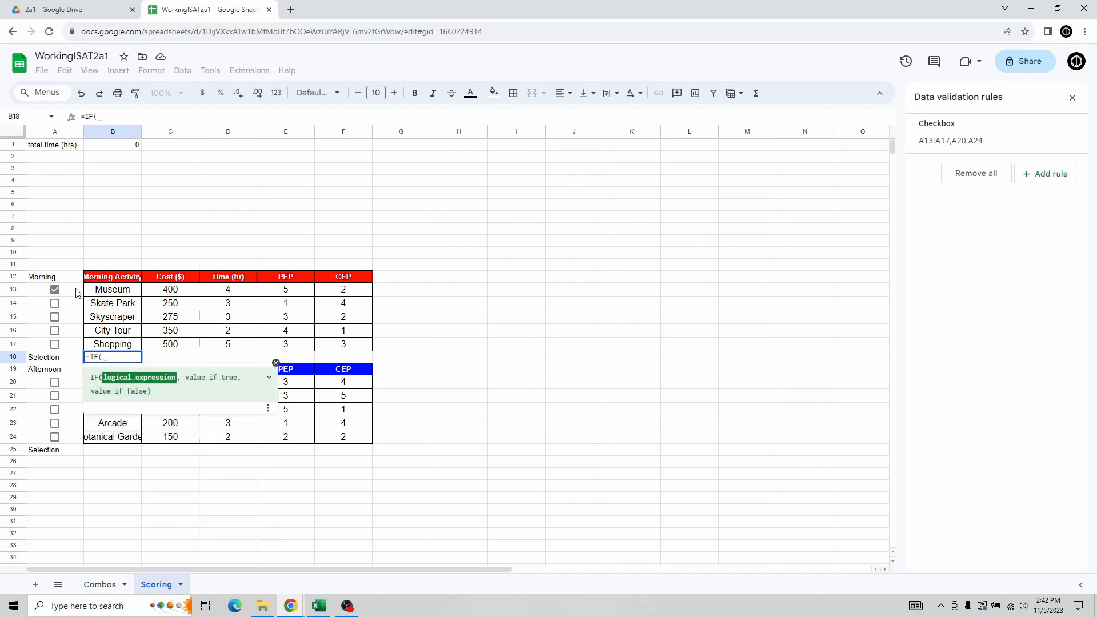
left_click(78, 292)
type("=1")
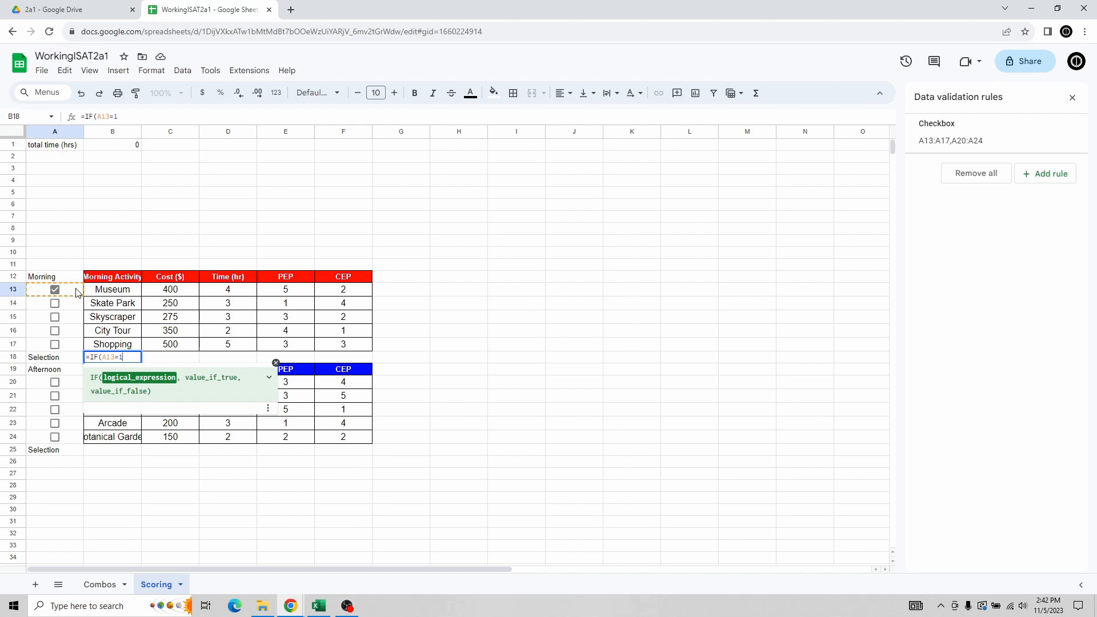
type(",")
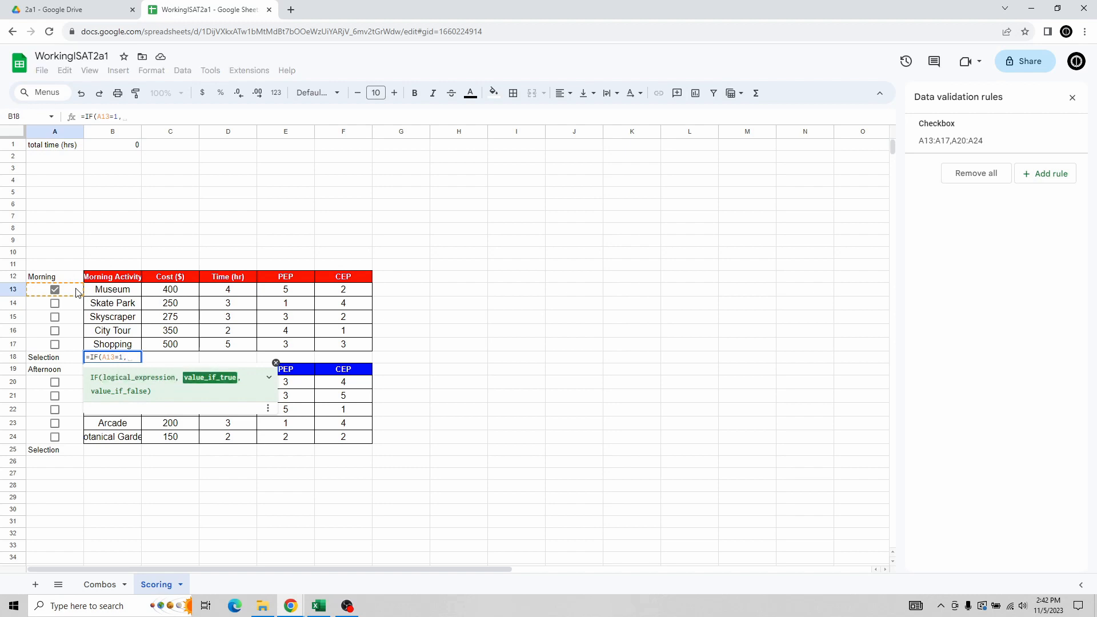
left_click(127, 292)
type(",")
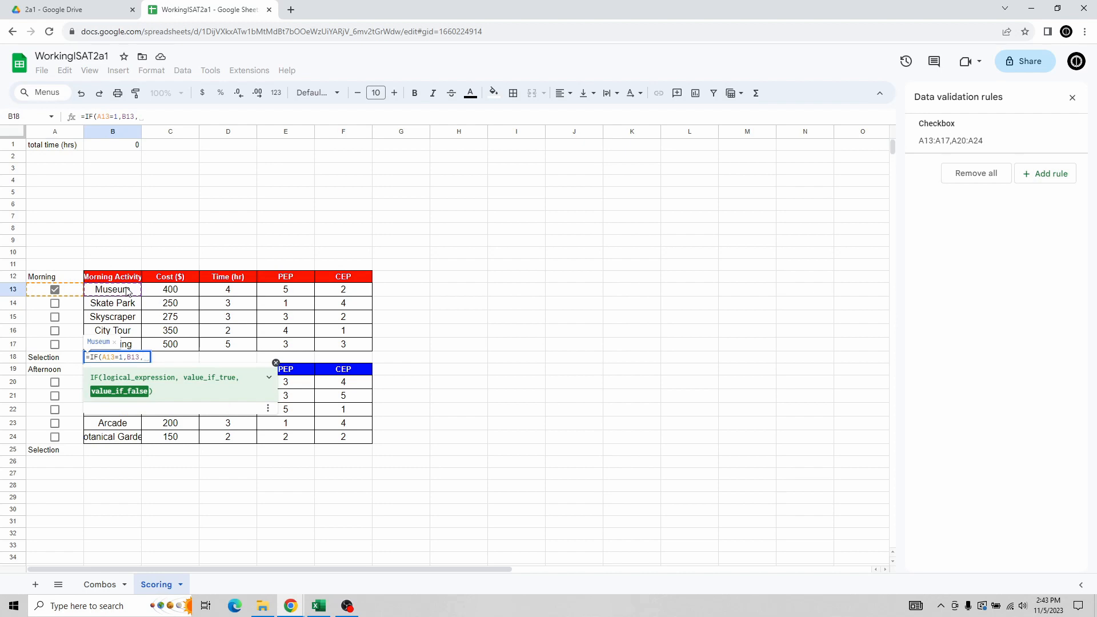
Nest a second IF in the B18 formula that returns B14 when A14=1.
type("IF(")
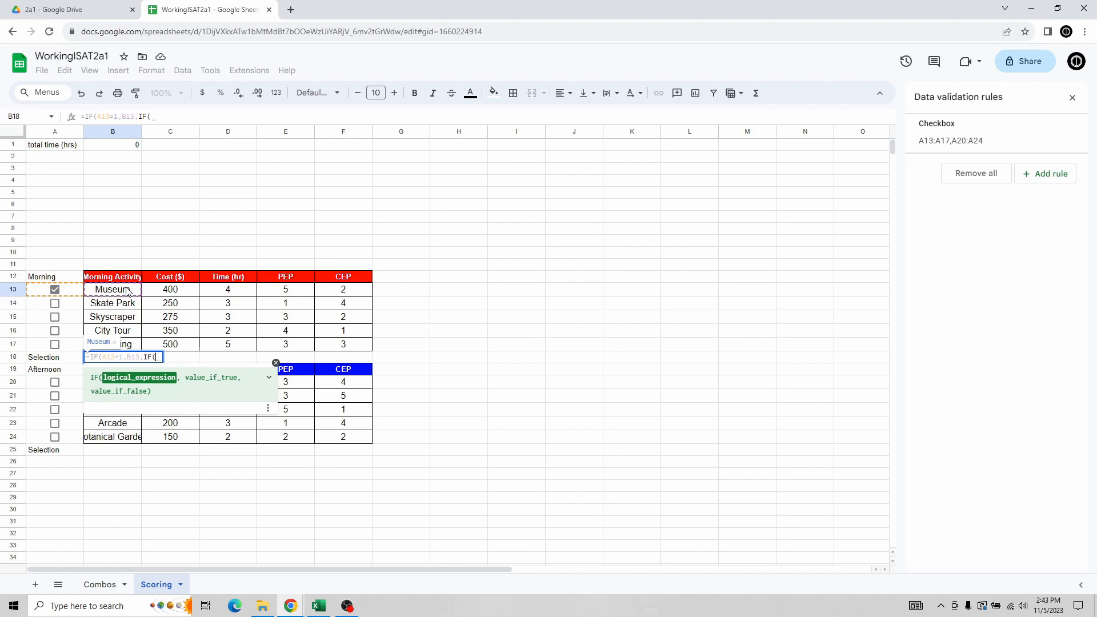
left_click(76, 306)
type("=1,")
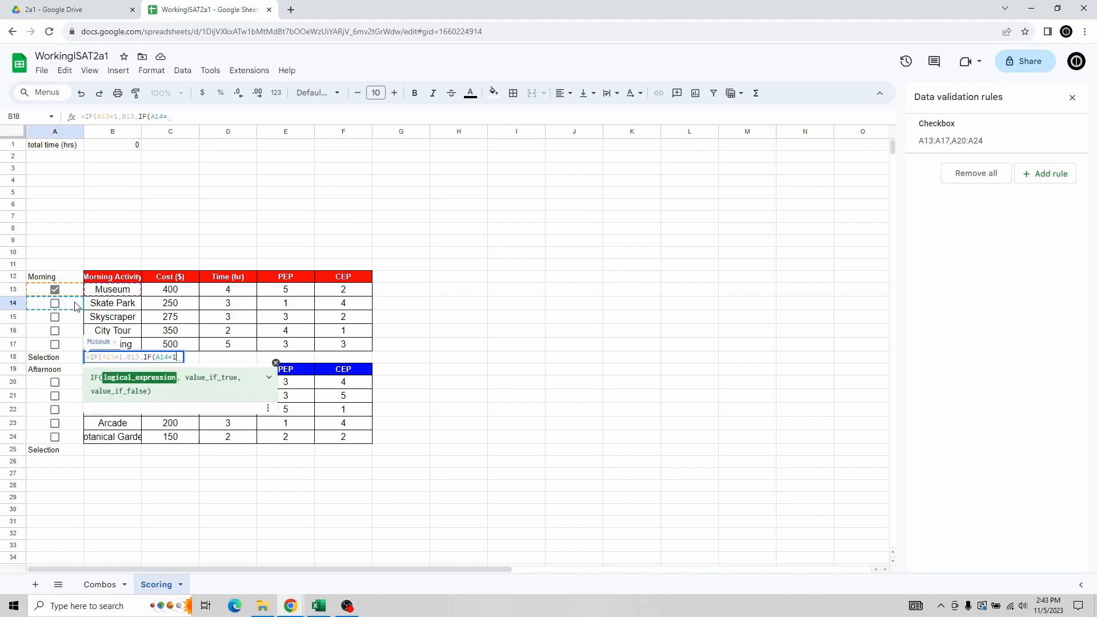
left_click(111, 303)
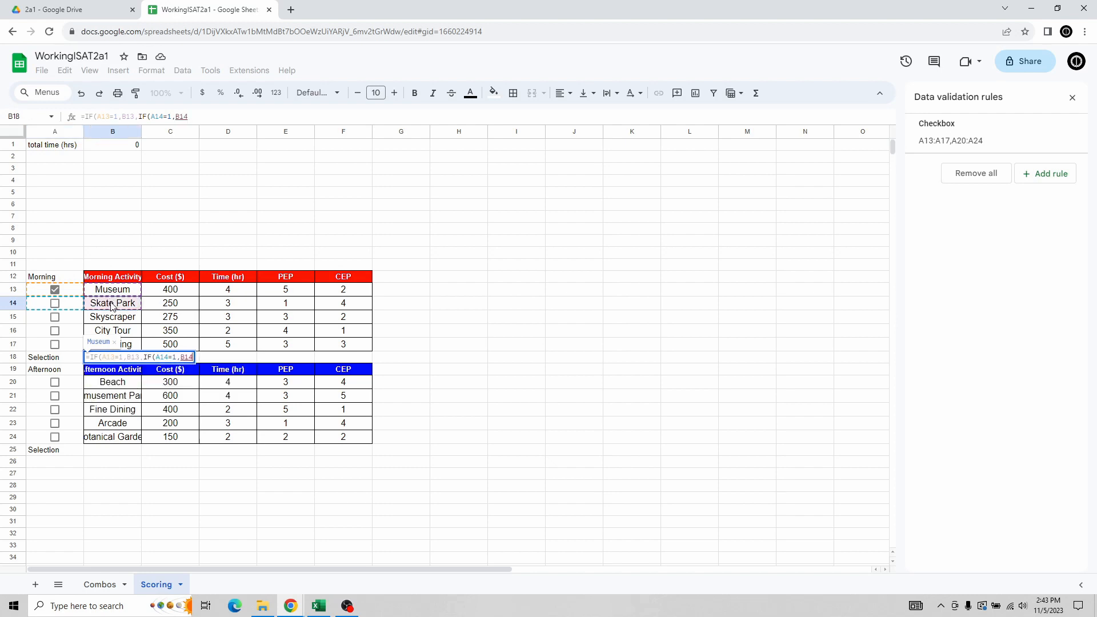
type(",")
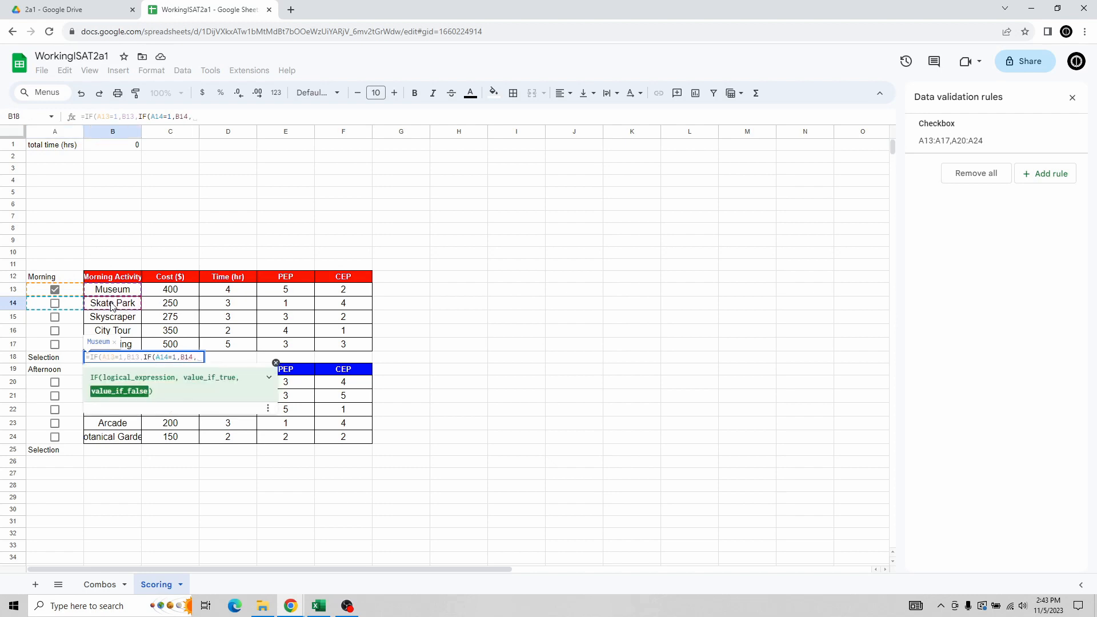
Nest a third IF in the B18 formula that returns B15 when A15=1.
type("IF(")
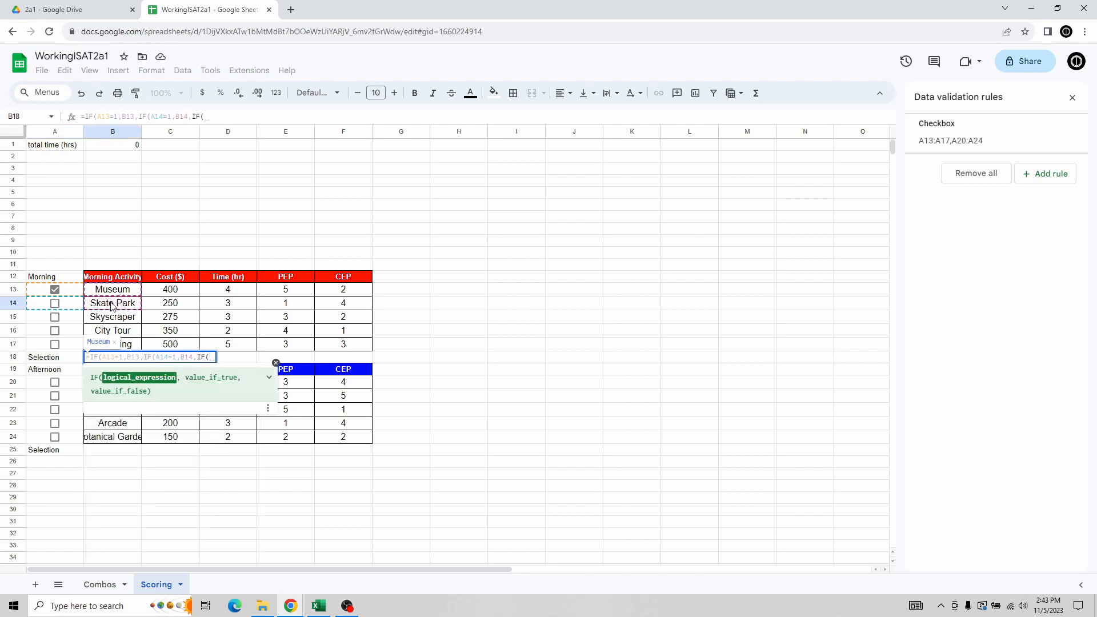
left_click(75, 321)
type("=1,")
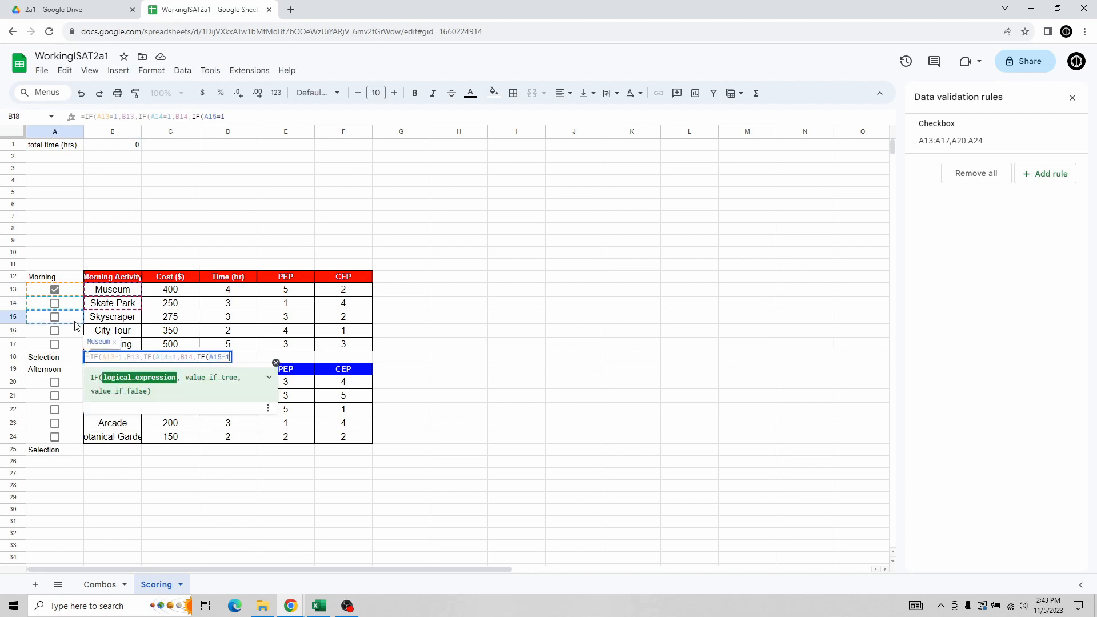
left_click(103, 323)
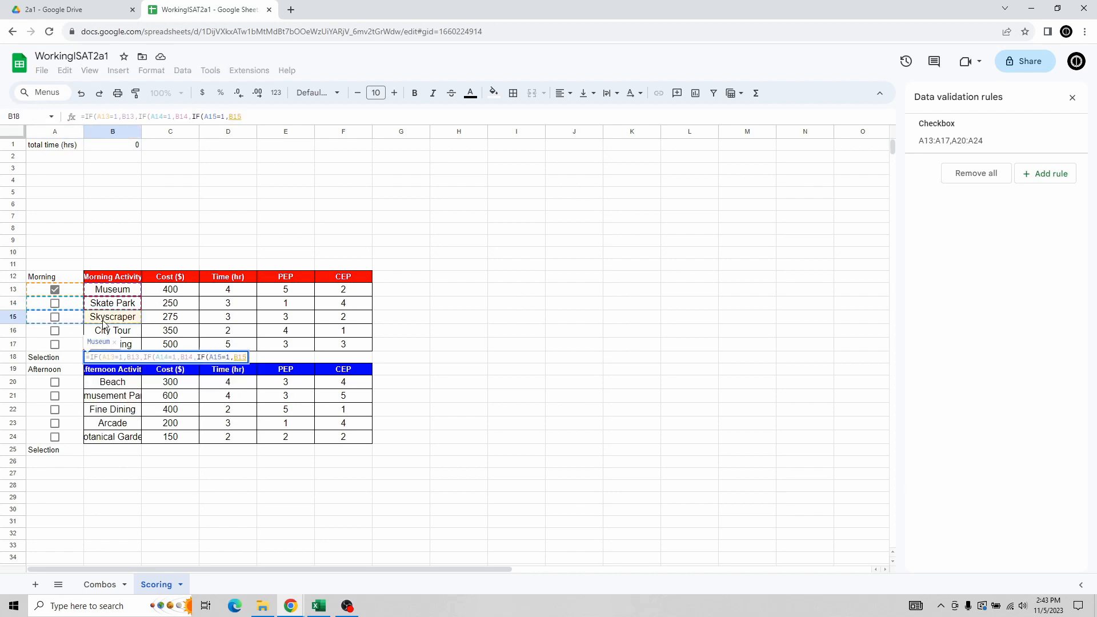
type(",")
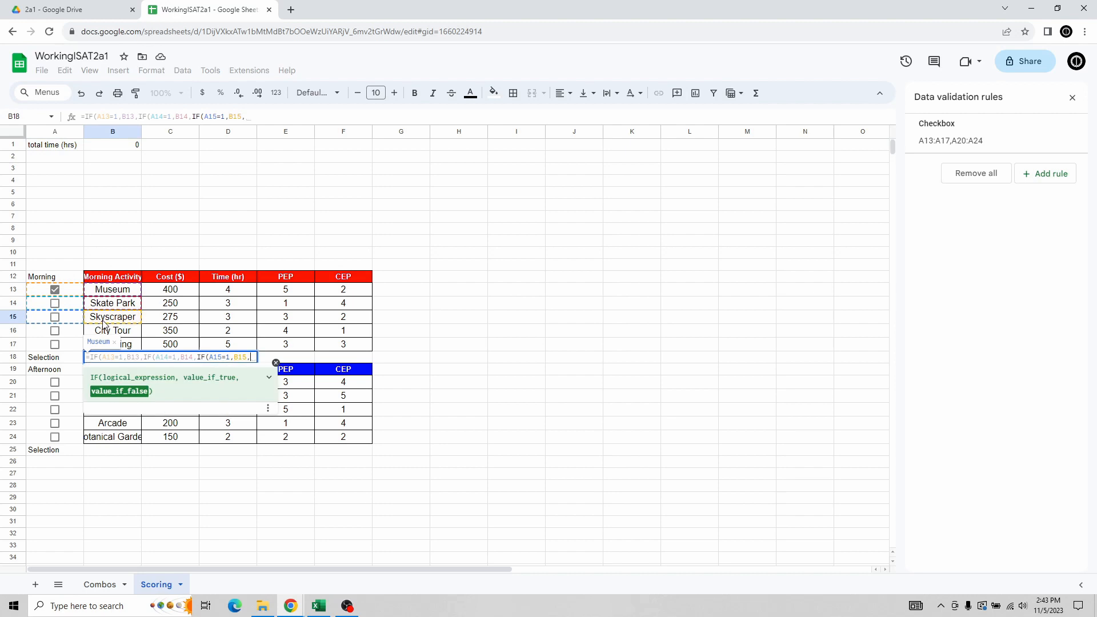
Nest a fourth IF in the B18 formula that returns B16 when A16=1.
type("IF(")
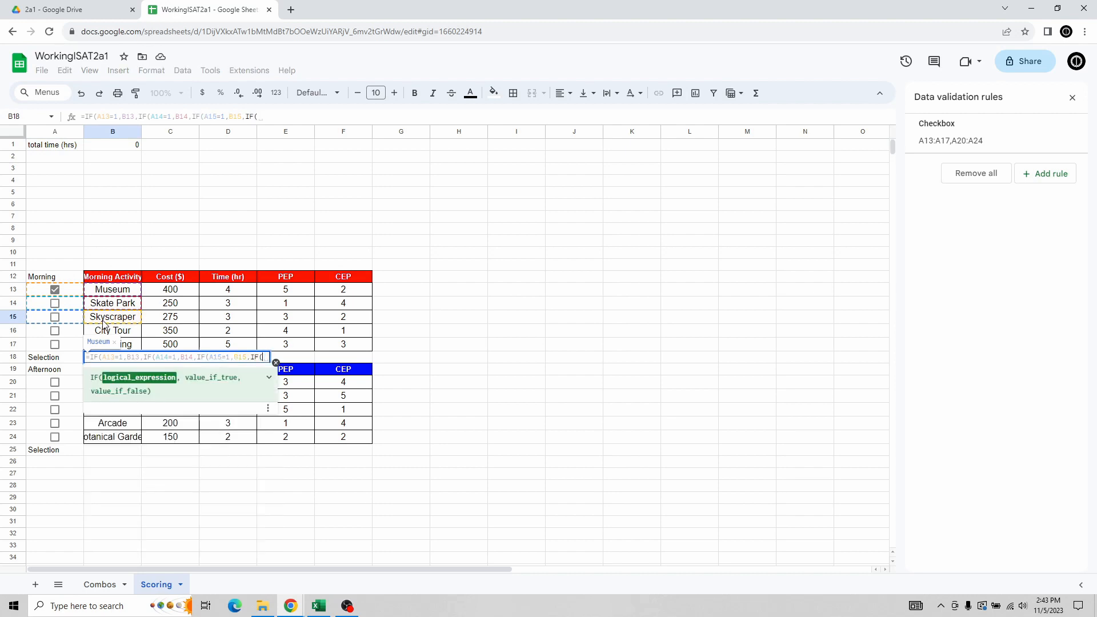
left_click(73, 333)
type("=1")
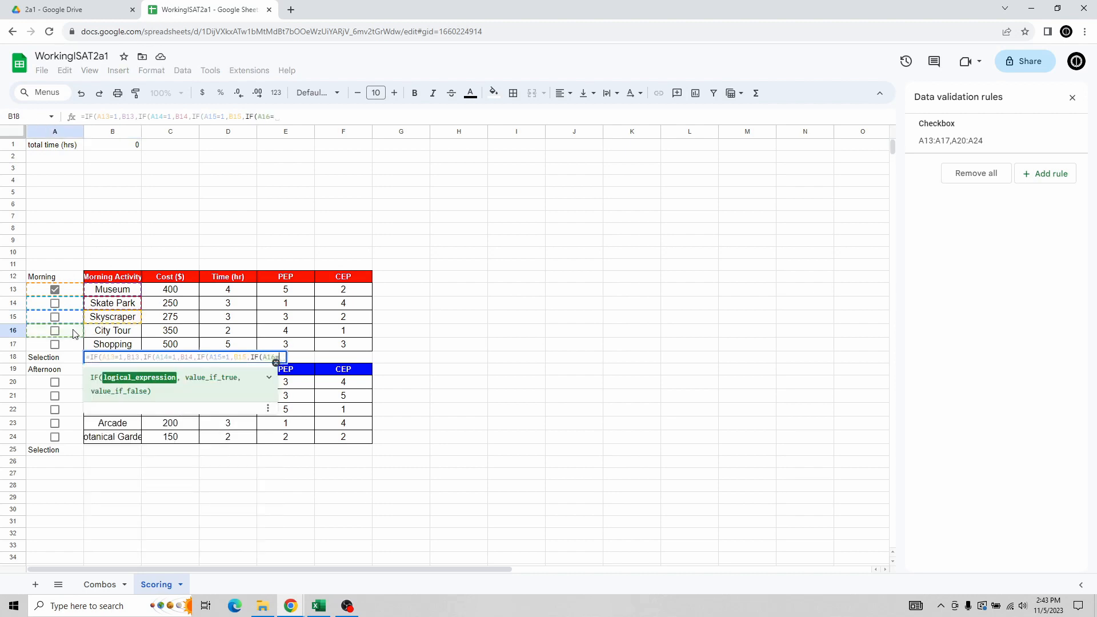
type(",")
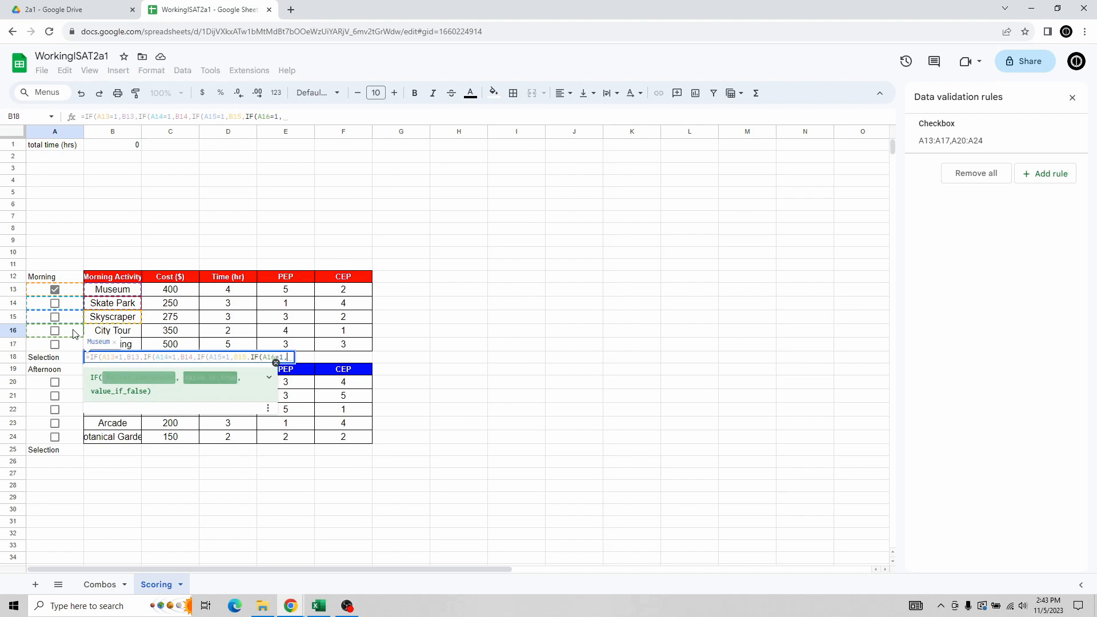
left_click(126, 334)
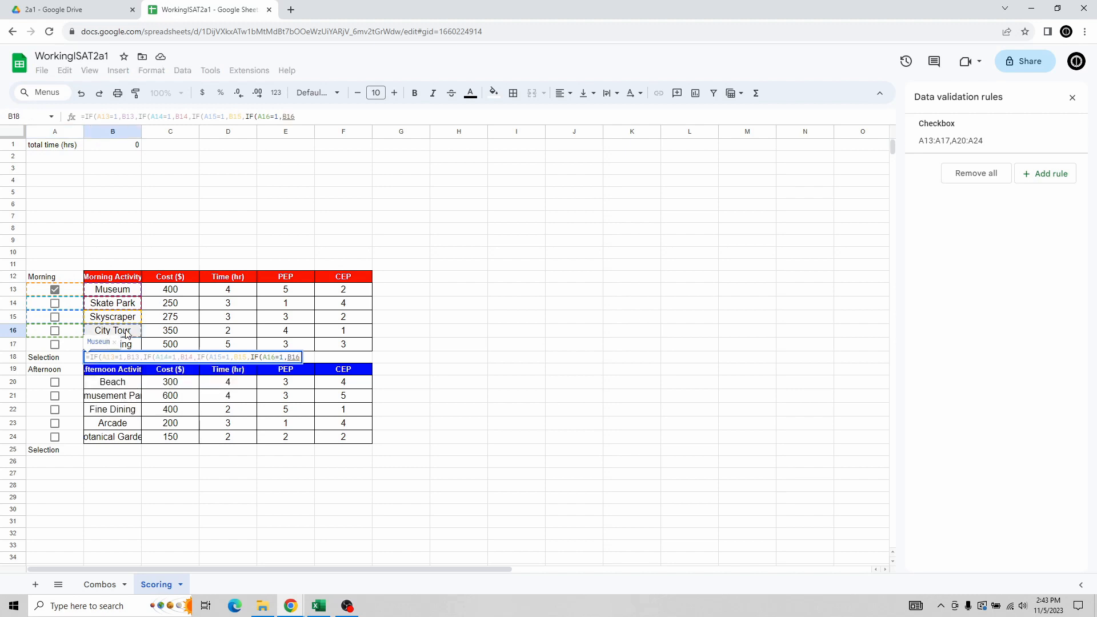
Nest a fifth IF in the B18 formula that tests whether A17=1, and enter the formula.
type(",IF(")
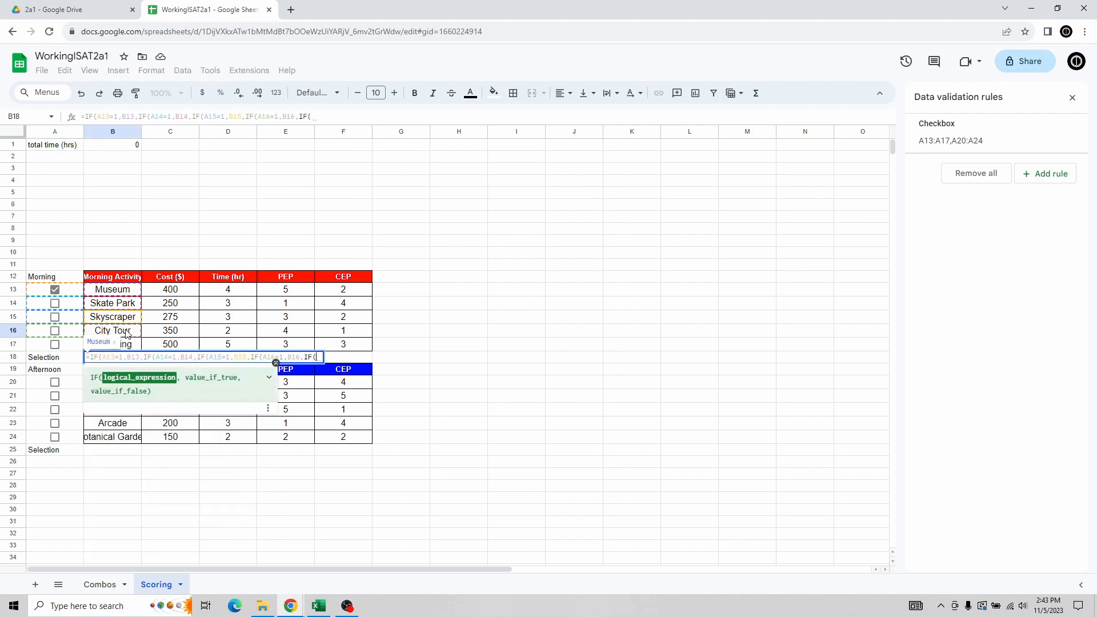
left_click(67, 346)
type("=1")
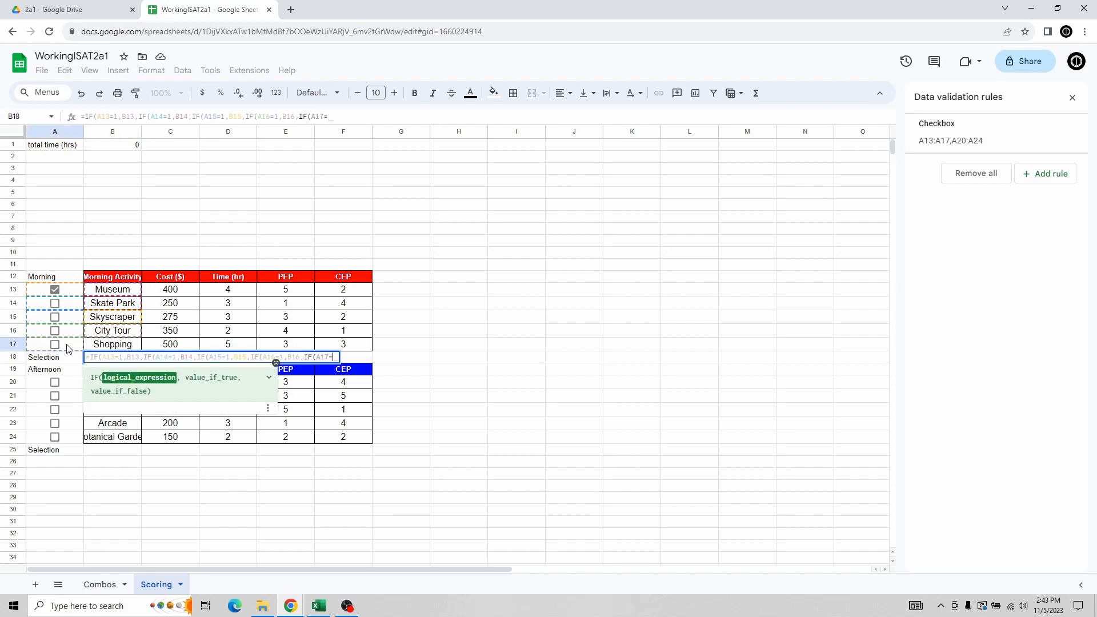
left_click(131, 346)
left_click(137, 358)
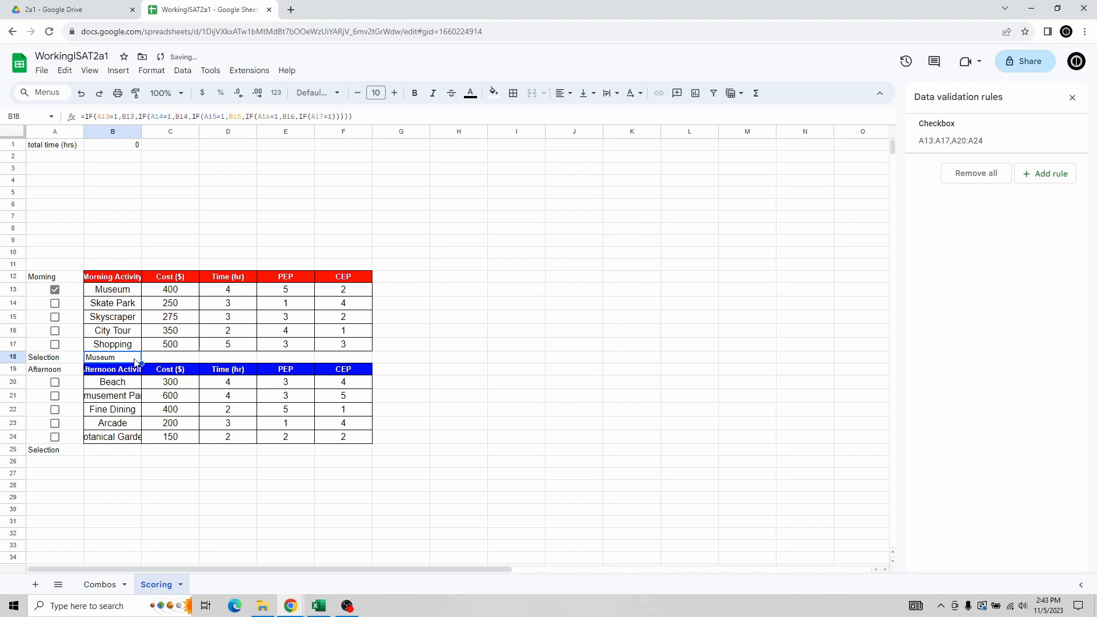
Complete the fifth IF in B18 so it returns B17 when true and a blank " " when false.
left_click(377, 118)
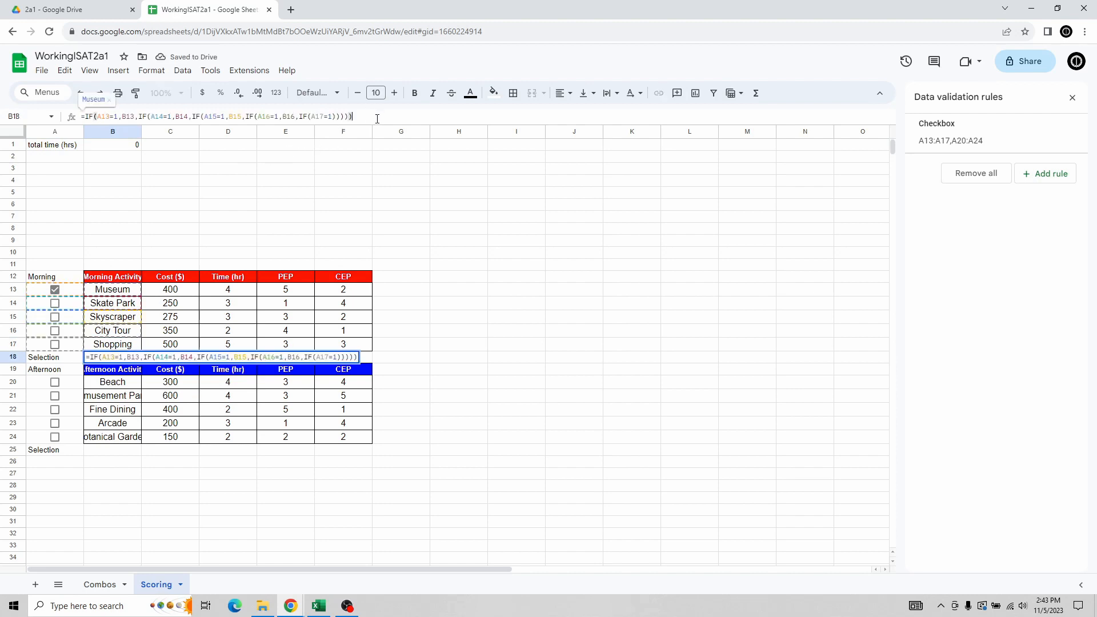
type(",")
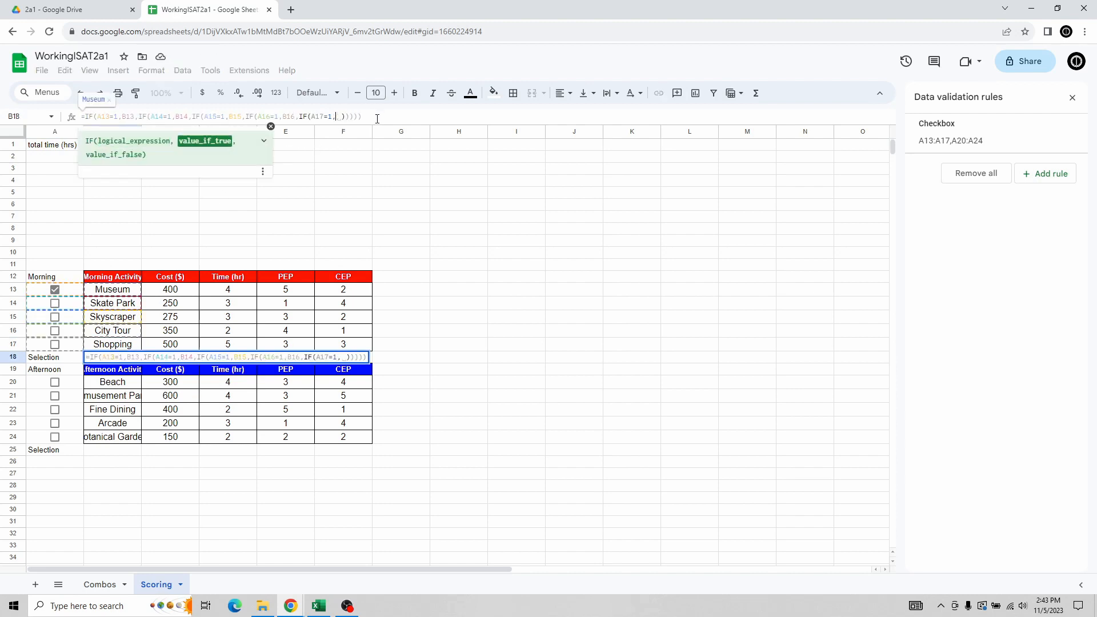
left_click(118, 344)
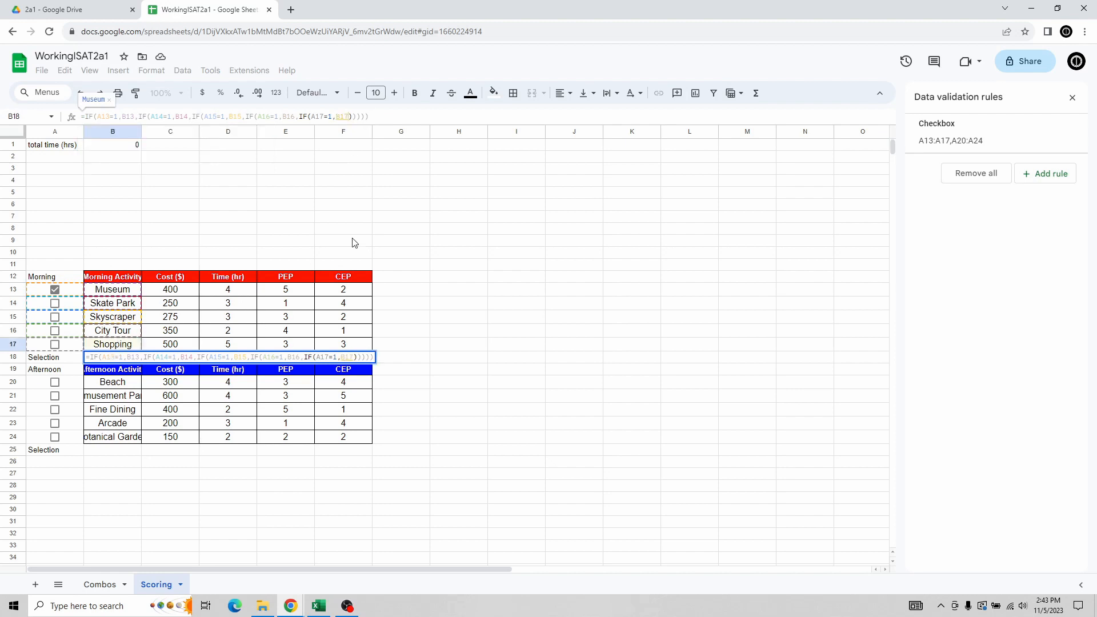
type(",")
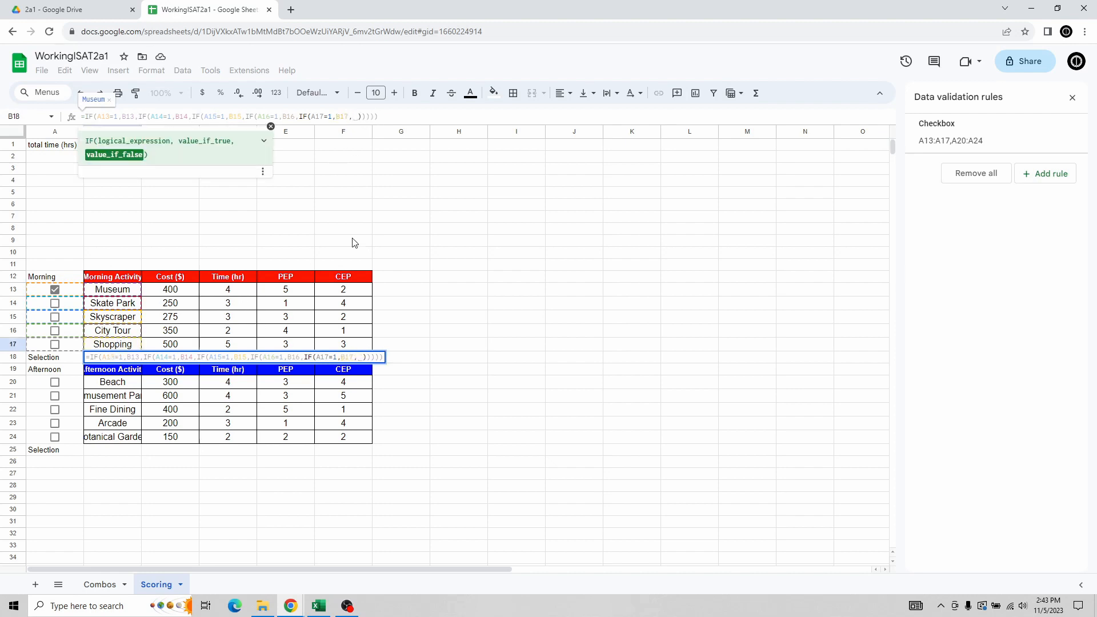
type("\" \"")
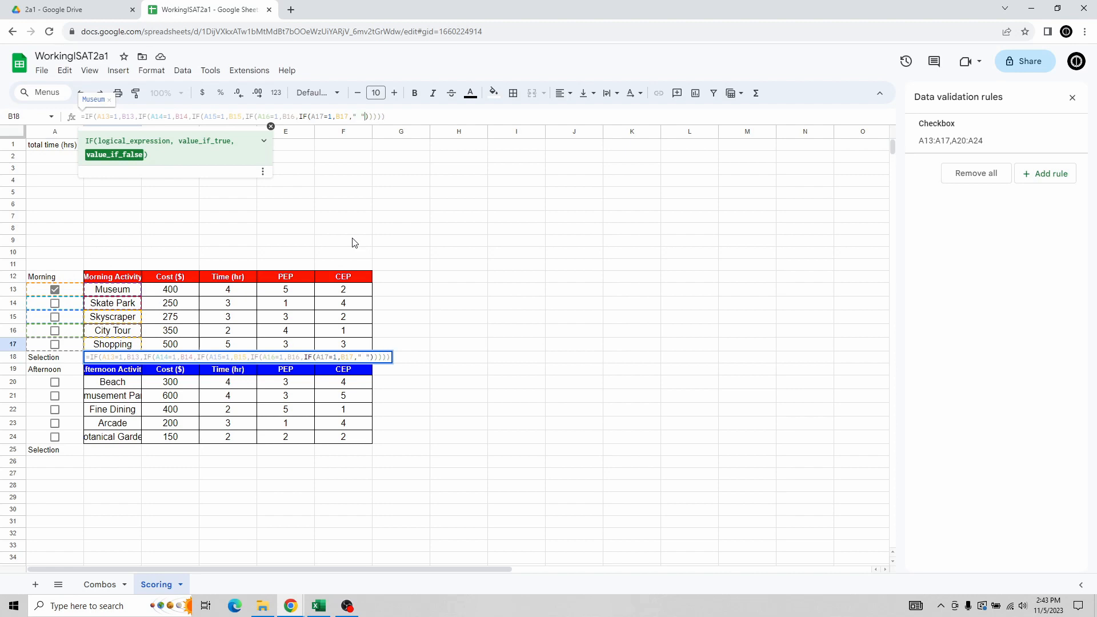
left_click(407, 117)
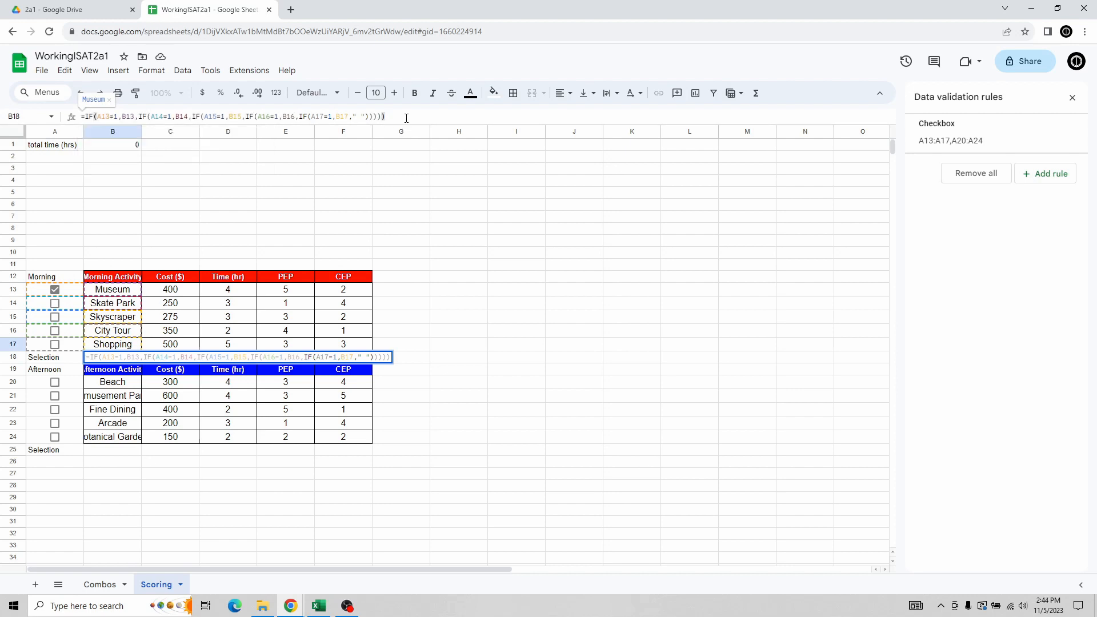
key("Return")
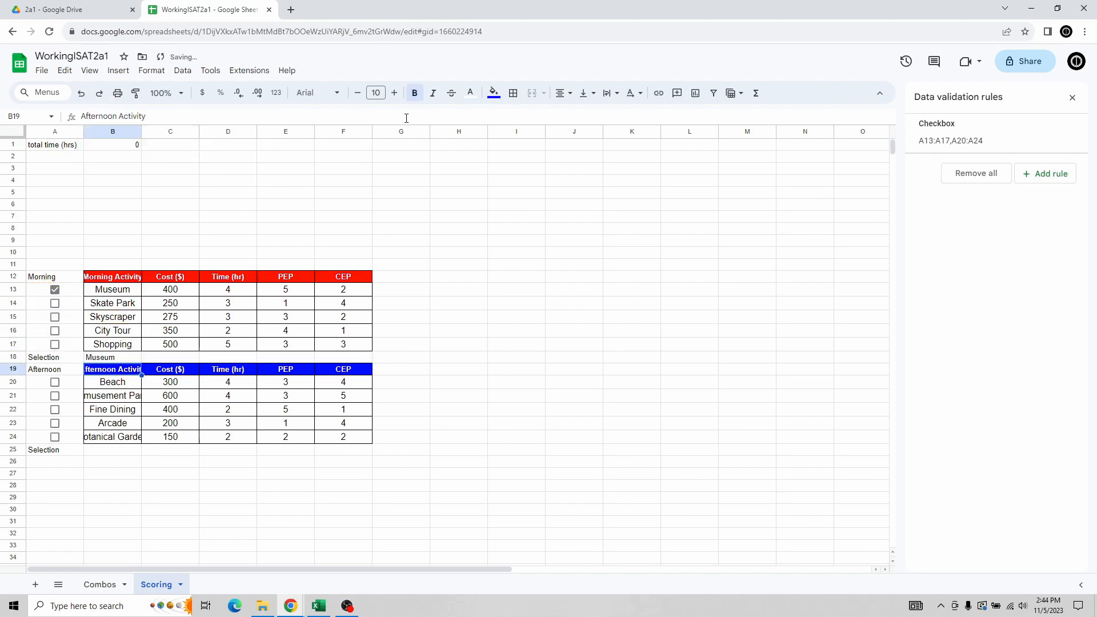
Test the B18 selection formula by switching the checked morning activity from Museum to Skyscraper and back to Museum.
left_click(124, 359)
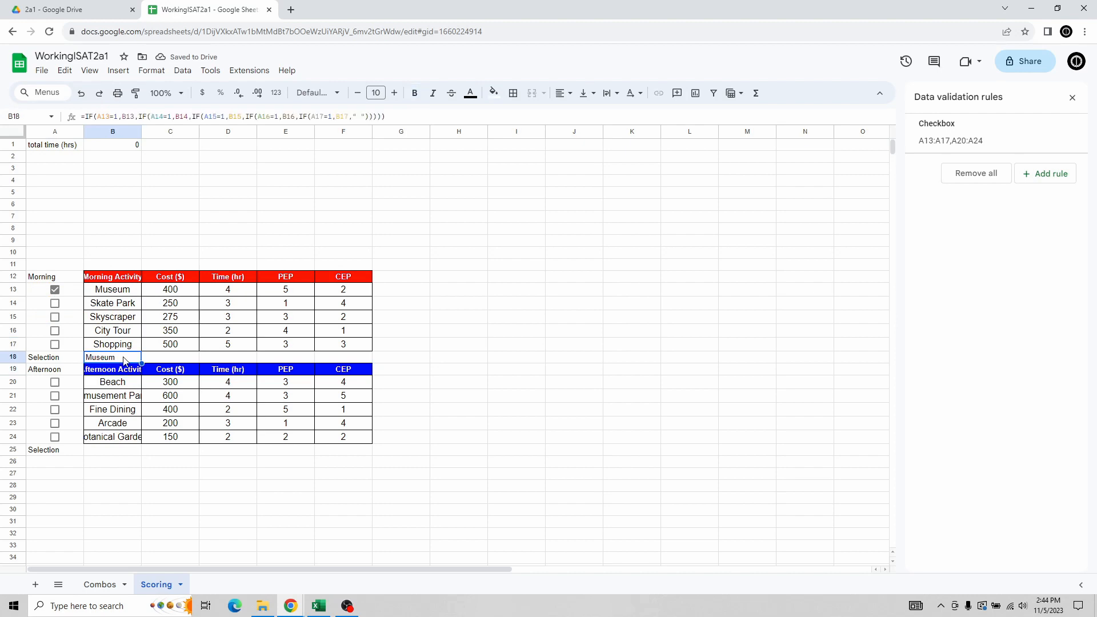
left_click(55, 292)
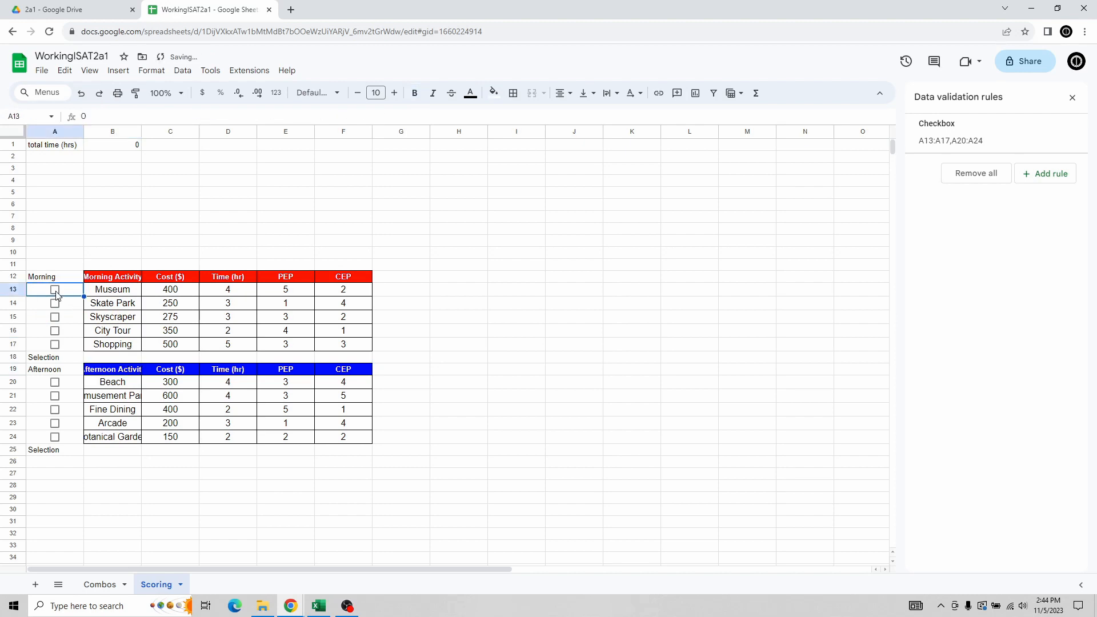
left_click(55, 317)
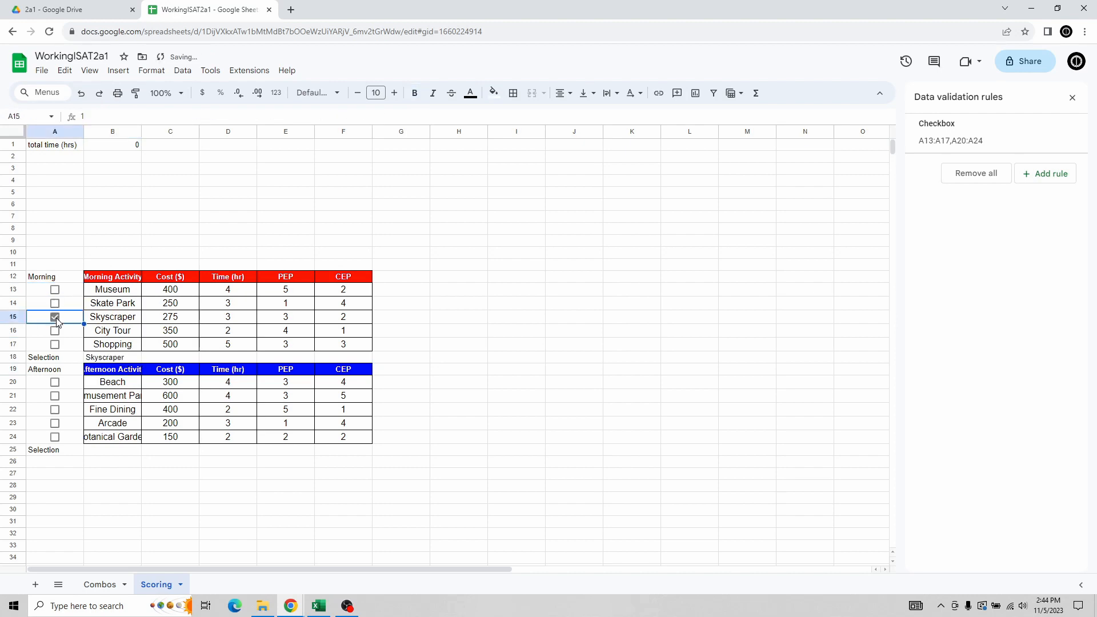
left_click(56, 320)
left_click(56, 290)
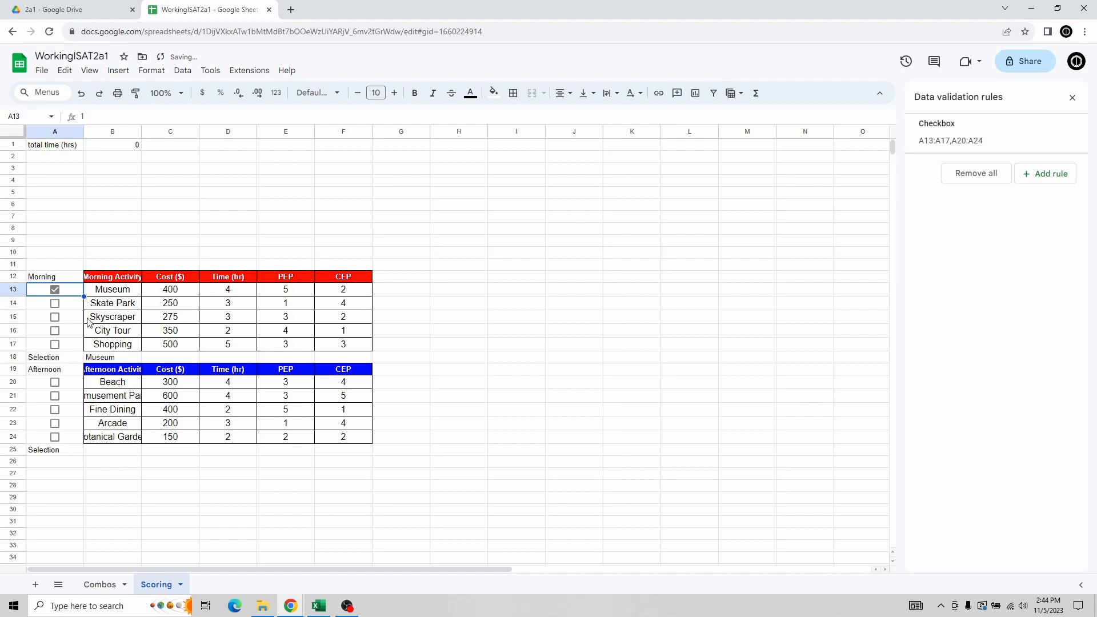
Try filling the B18 formula into C18 and inspect the cell references in the copy.
left_click(123, 359)
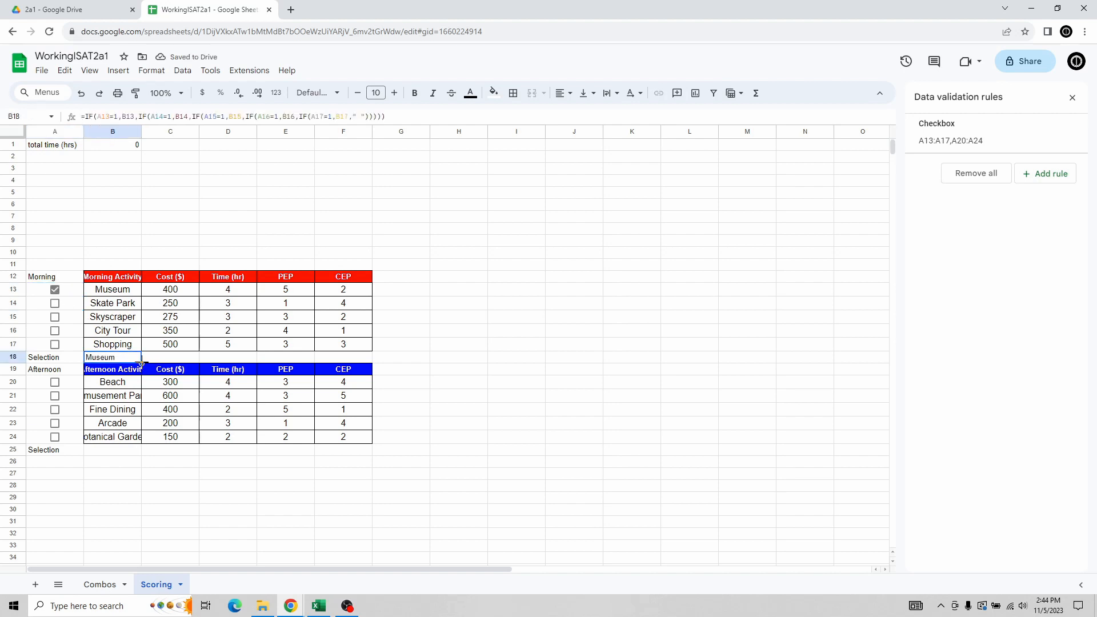
left_click_drag(141, 363, 183, 360)
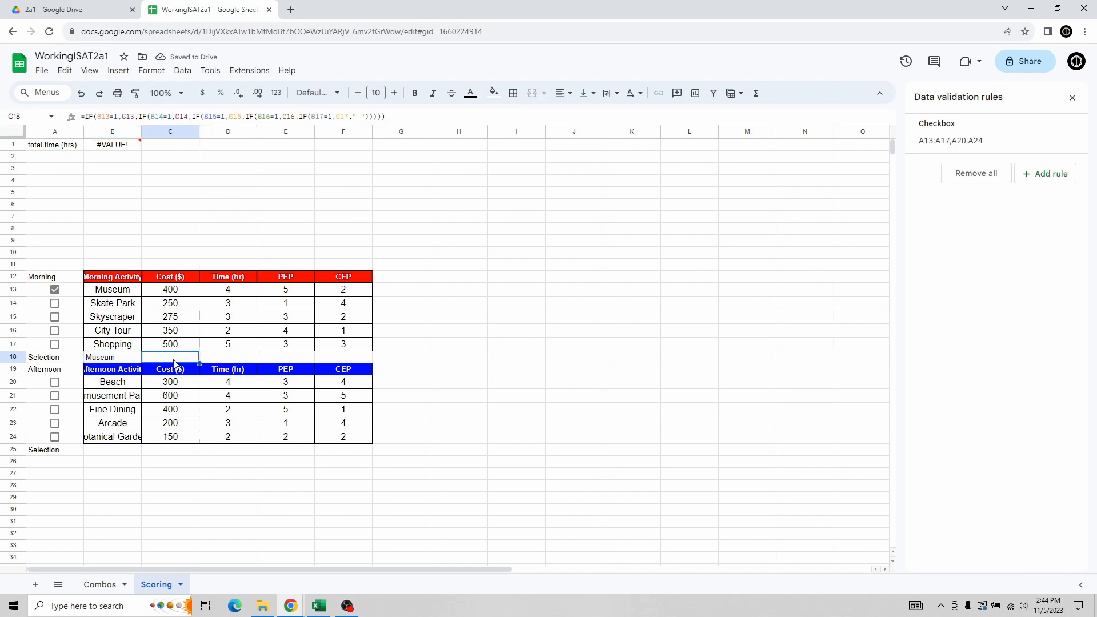
left_click(296, 117)
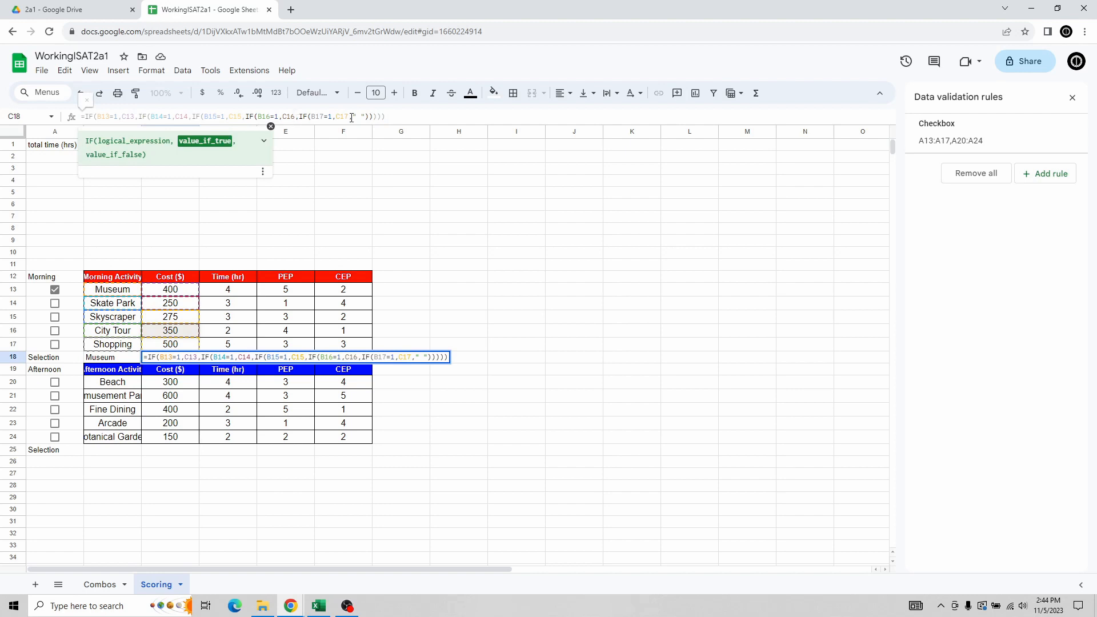
key("Return")
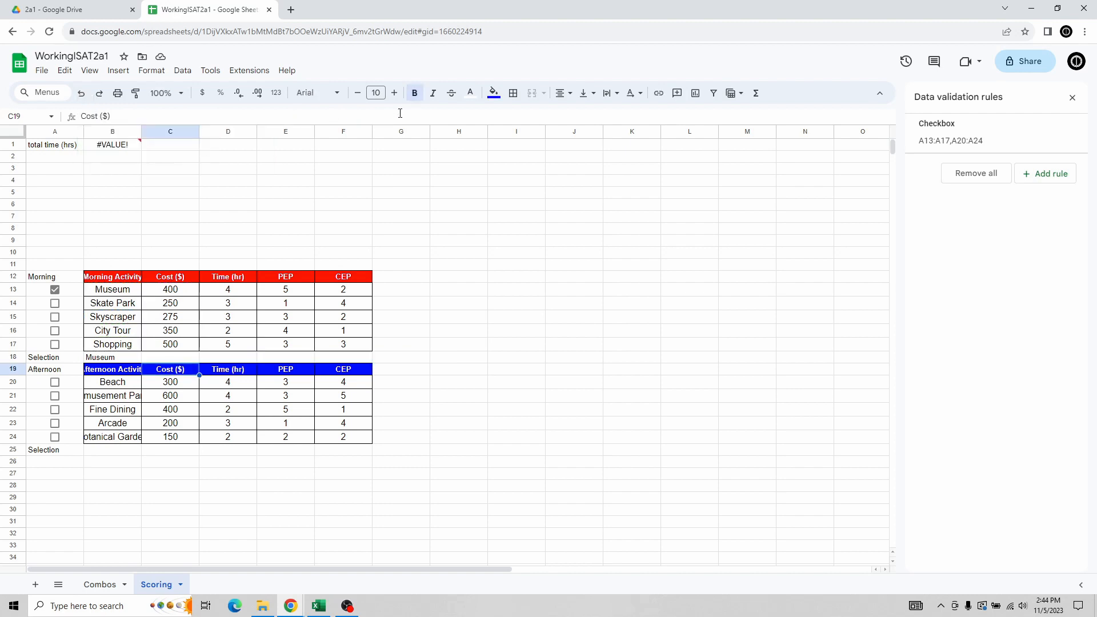
Lock column A in all five checkbox references of the B18 formula, making them $A13, $A14, $A15, $A16 and $A17.
left_click(135, 358)
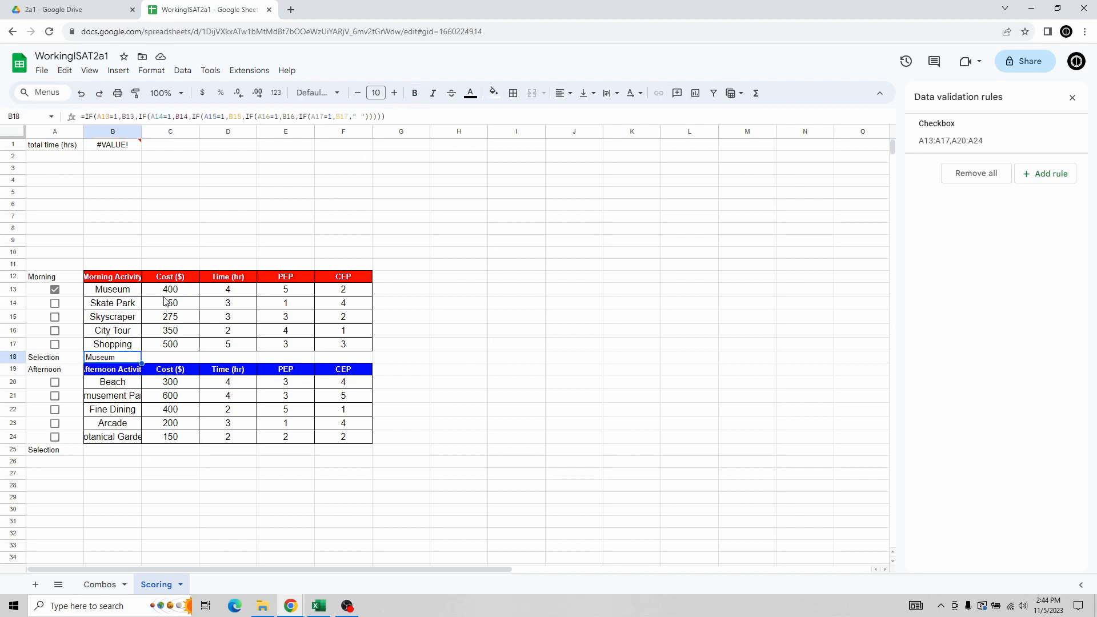
left_click(99, 117)
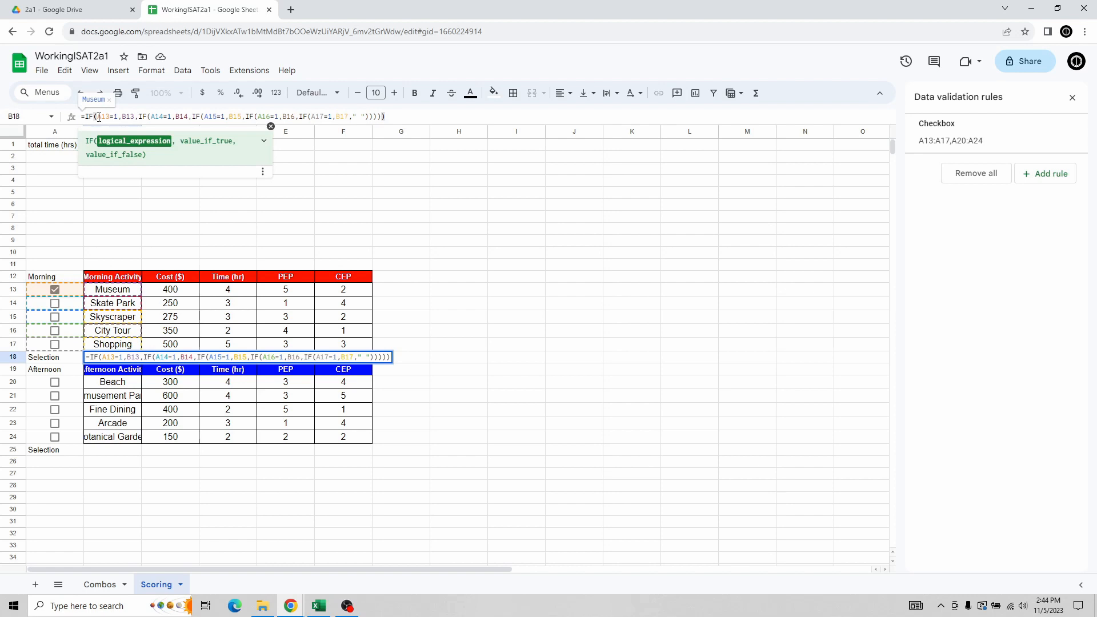
type("$")
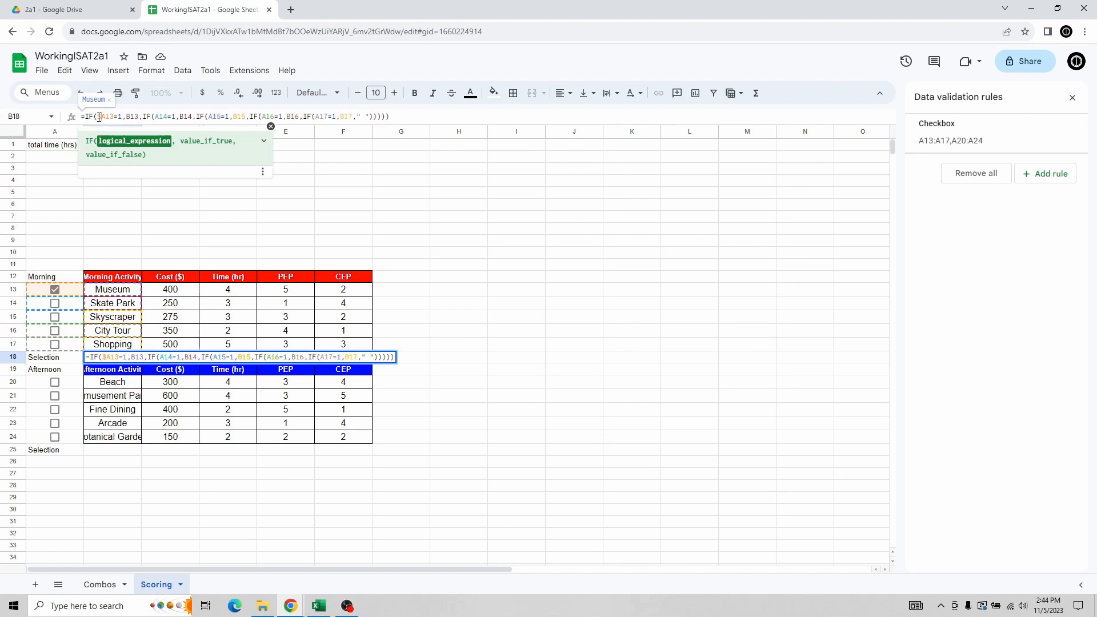
key("Right")
key("Right")
key("Right")
key("Right")
key("Right")
key("Right")
key("Right")
key("Right")
key("Right")
key("Right")
key("Right")
key("Right")
key("Right")
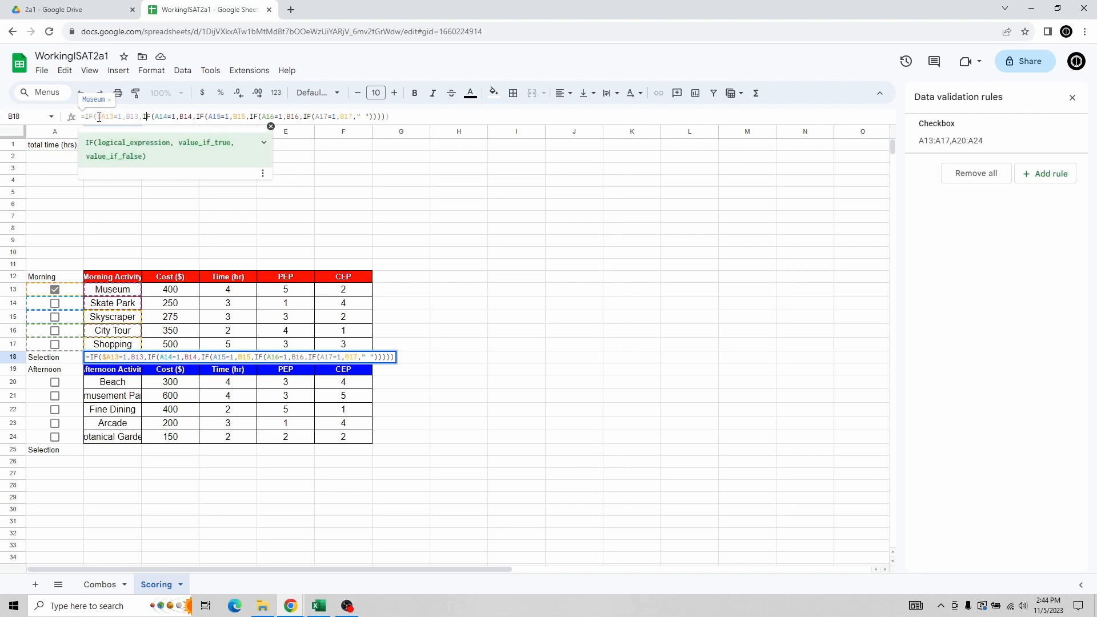
type("$")
key("Right")
key("Right")
key("Right")
key("Right")
key("Right")
key("Right")
key("Right")
key("Right")
key("Right")
key("Right")
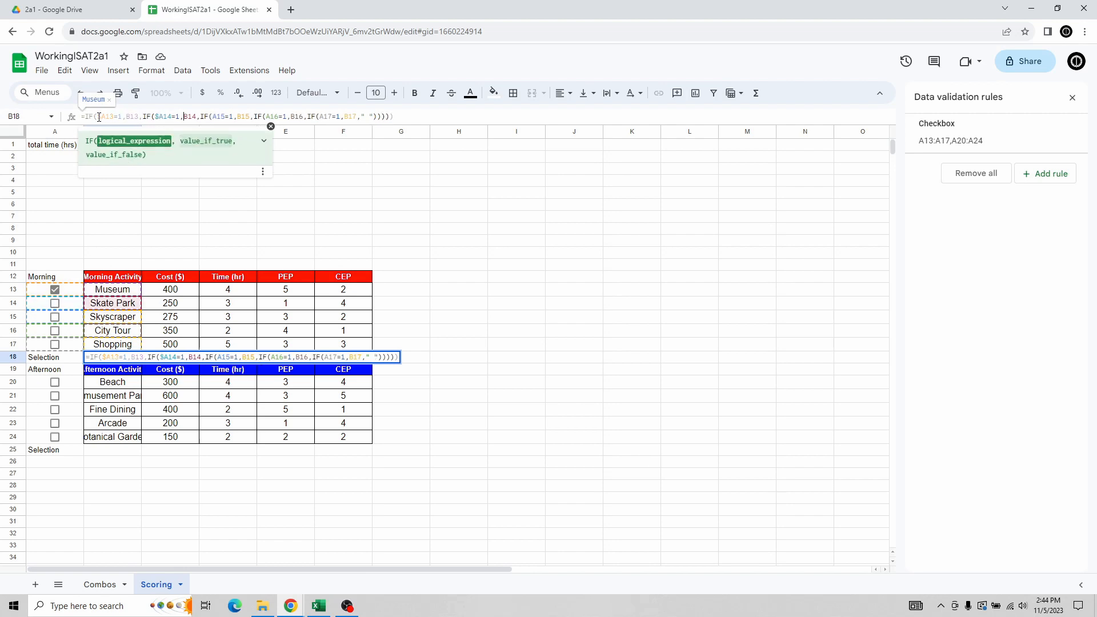
type("$")
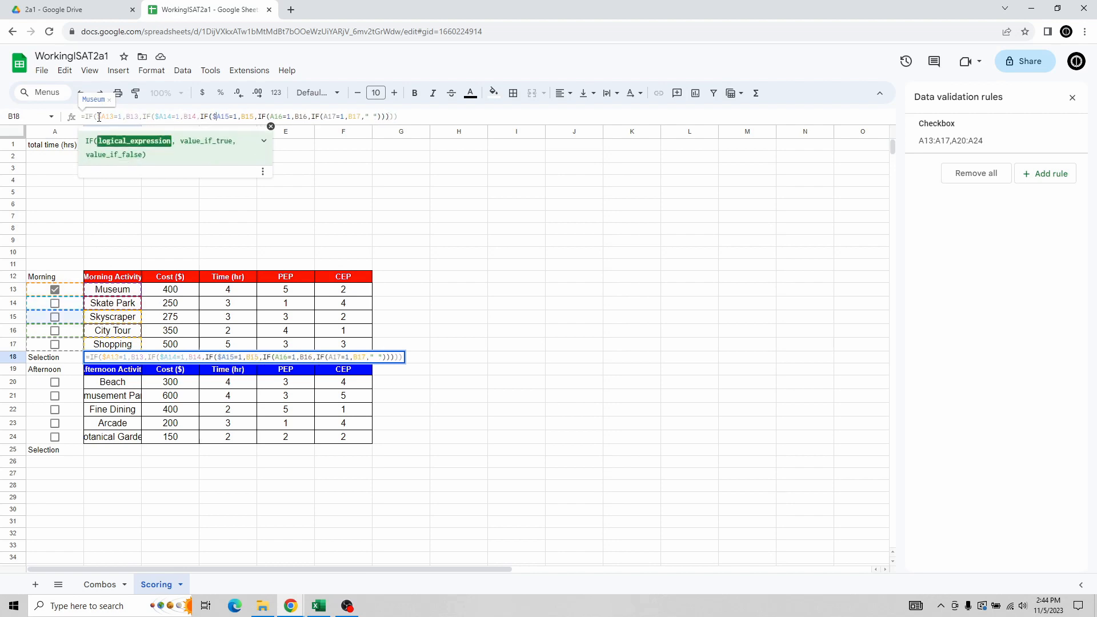
key("Right")
key("Right")
key("Right")
key("Right")
key("Right")
key("Right")
key("Right")
key("Right")
key("Right")
key("Right")
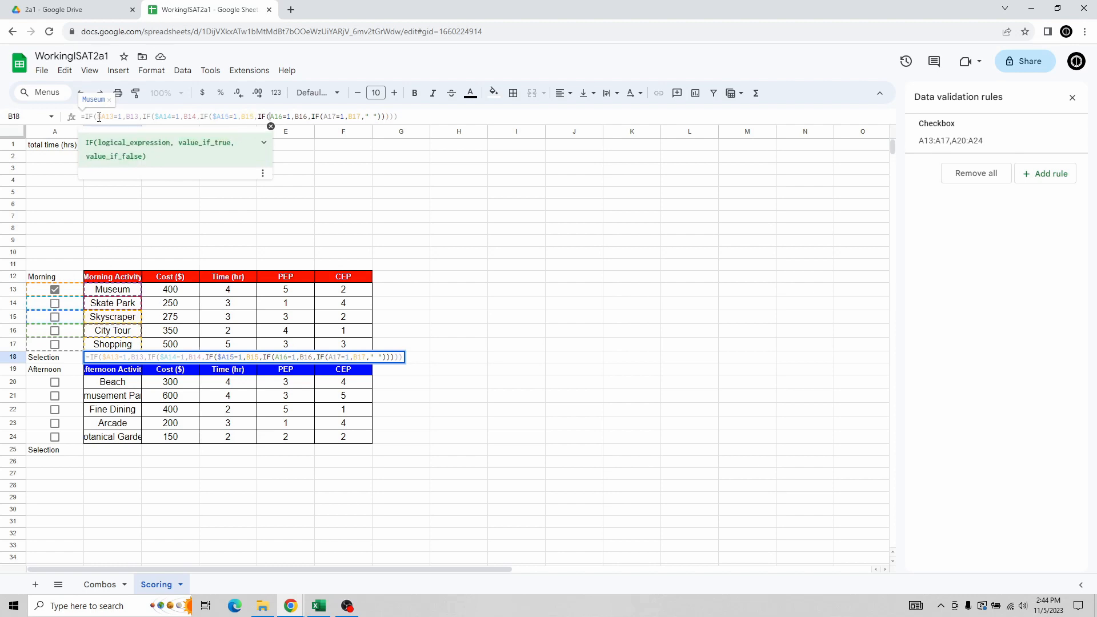
type("$")
key("Right")
key("Right")
key("Right")
key("Right")
key("Right")
key("Right")
key("Right")
key("Right")
key("Right")
key("Right")
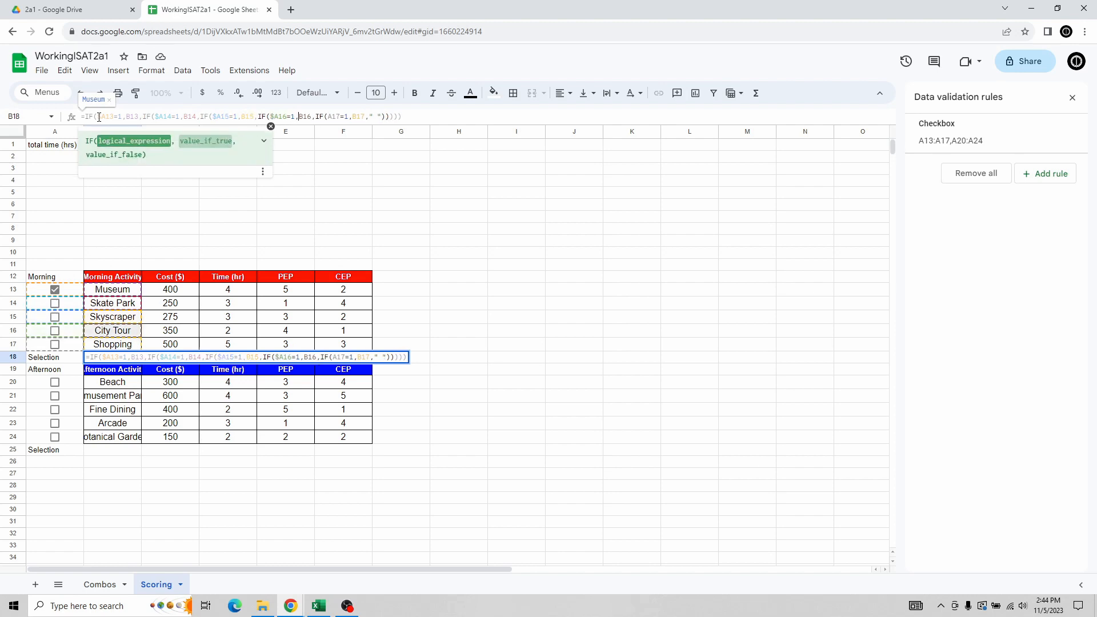
type("$")
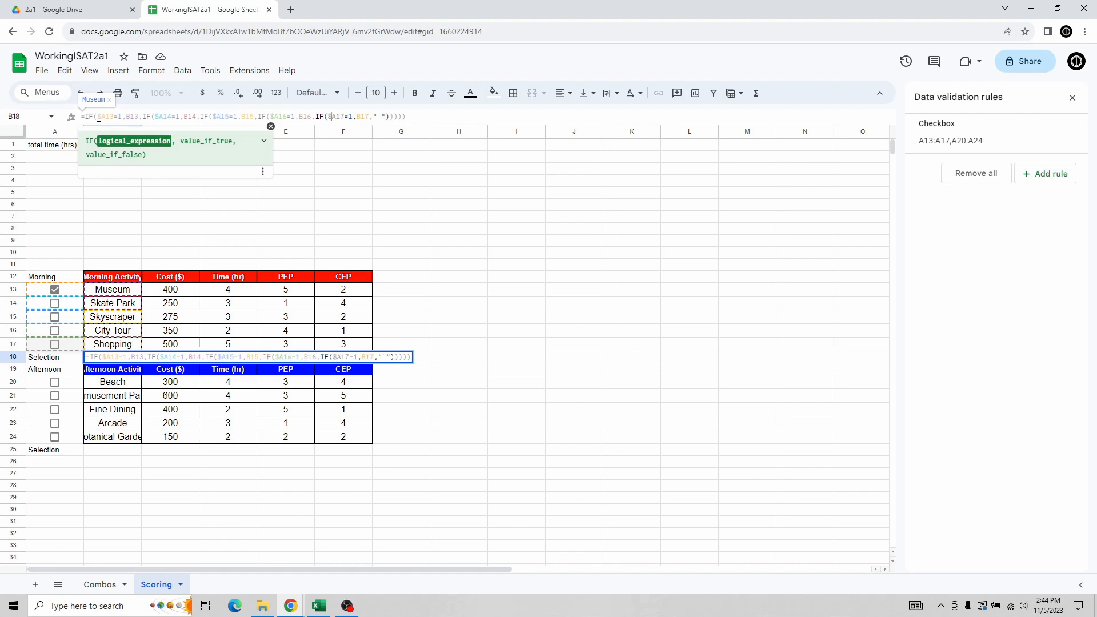
key("Return")
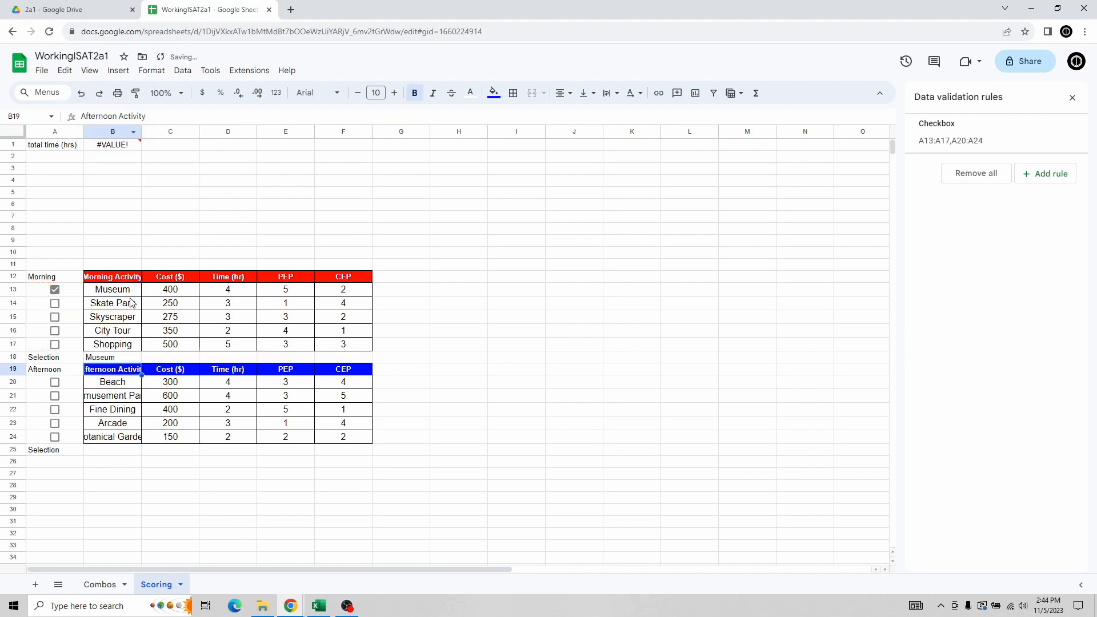
Fill the B18 formula across the morning Selection row through F18 and check the copied formulas in C18 and D18.
left_click(130, 357)
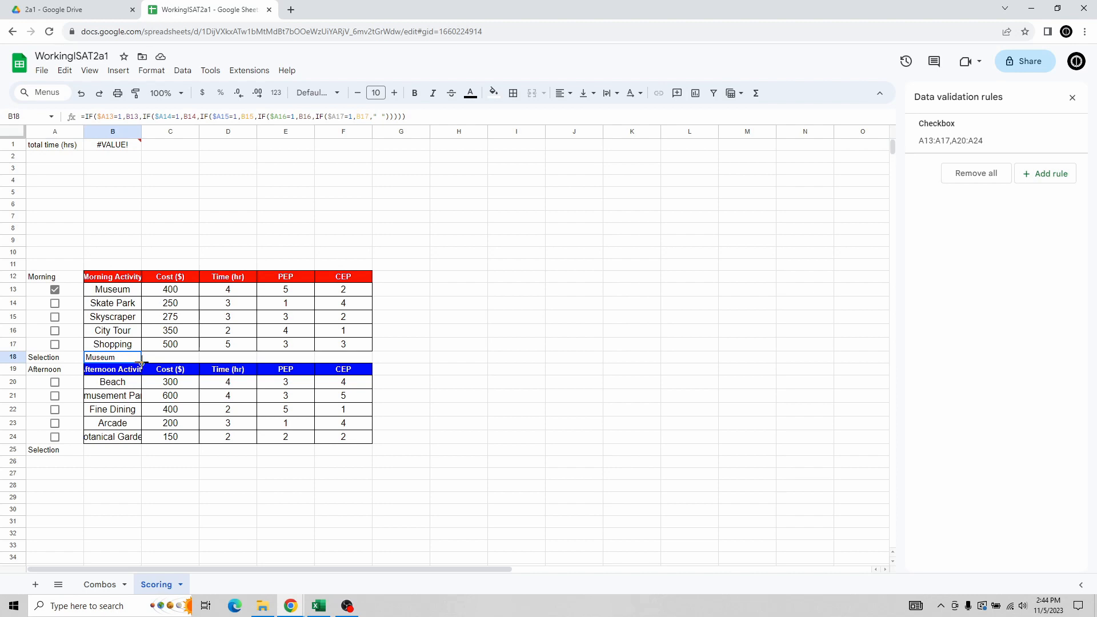
left_click_drag(142, 363, 365, 356)
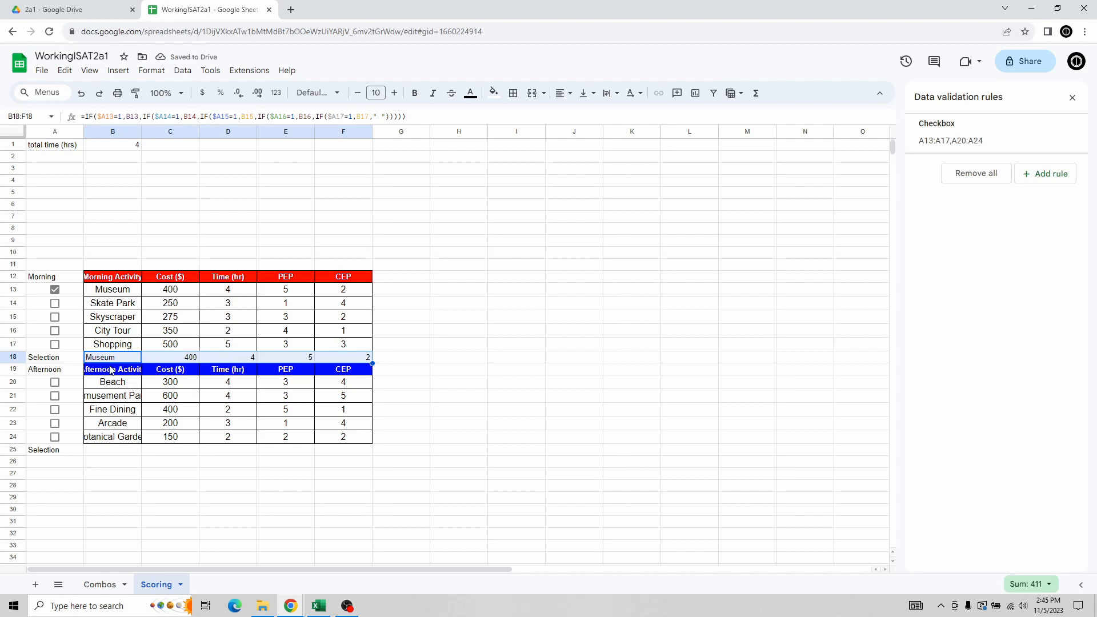
left_click(229, 357)
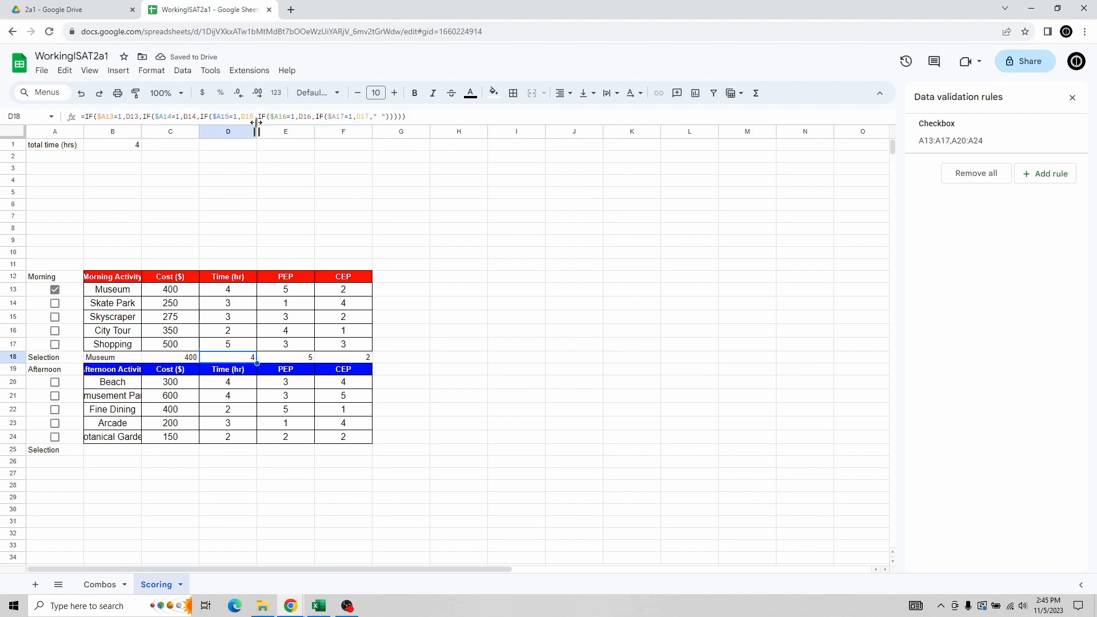
left_click(446, 114)
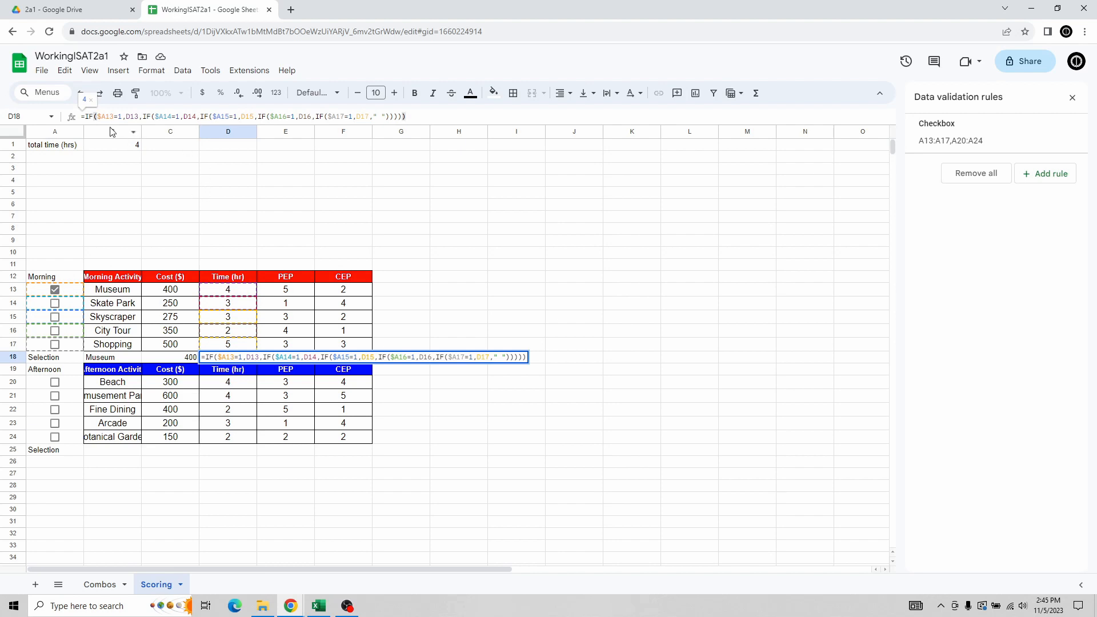
key("Return")
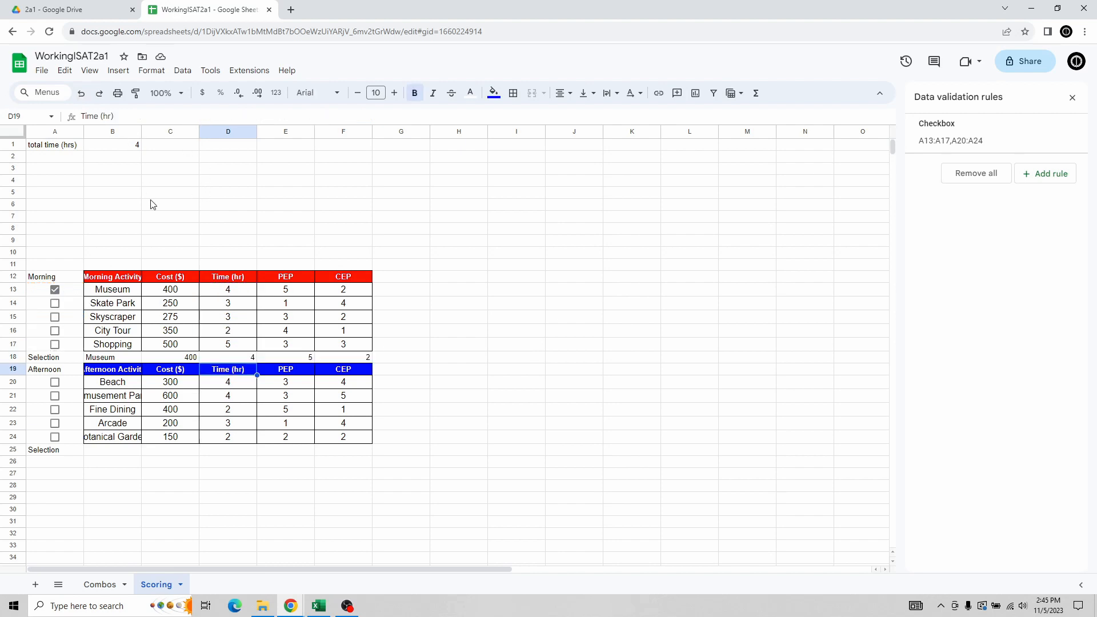
left_click(126, 358)
left_click(177, 359)
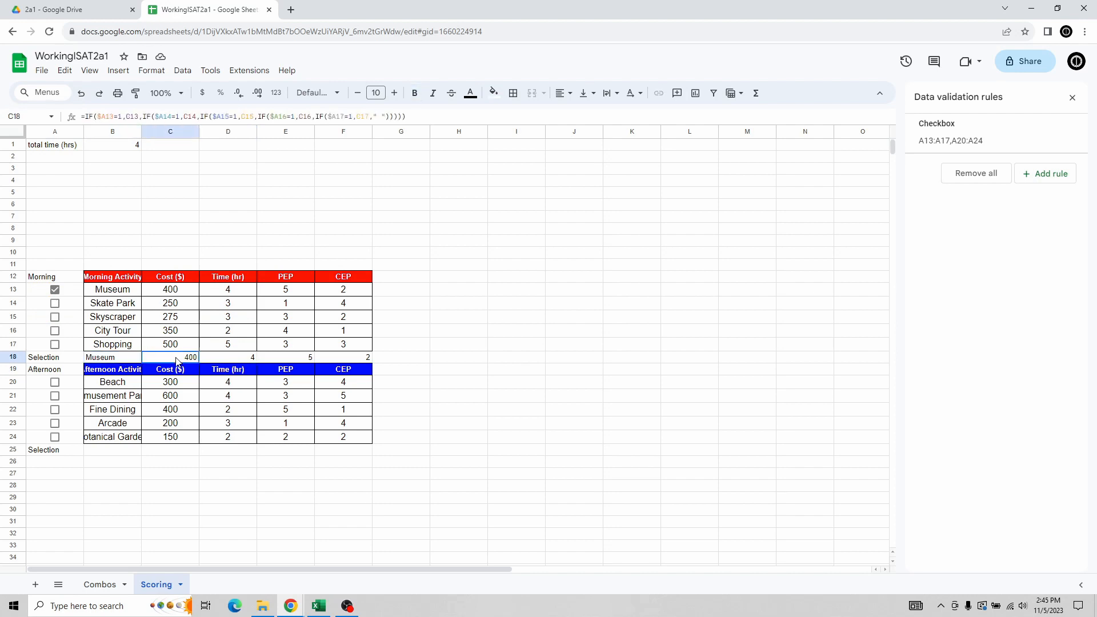
left_click(226, 358)
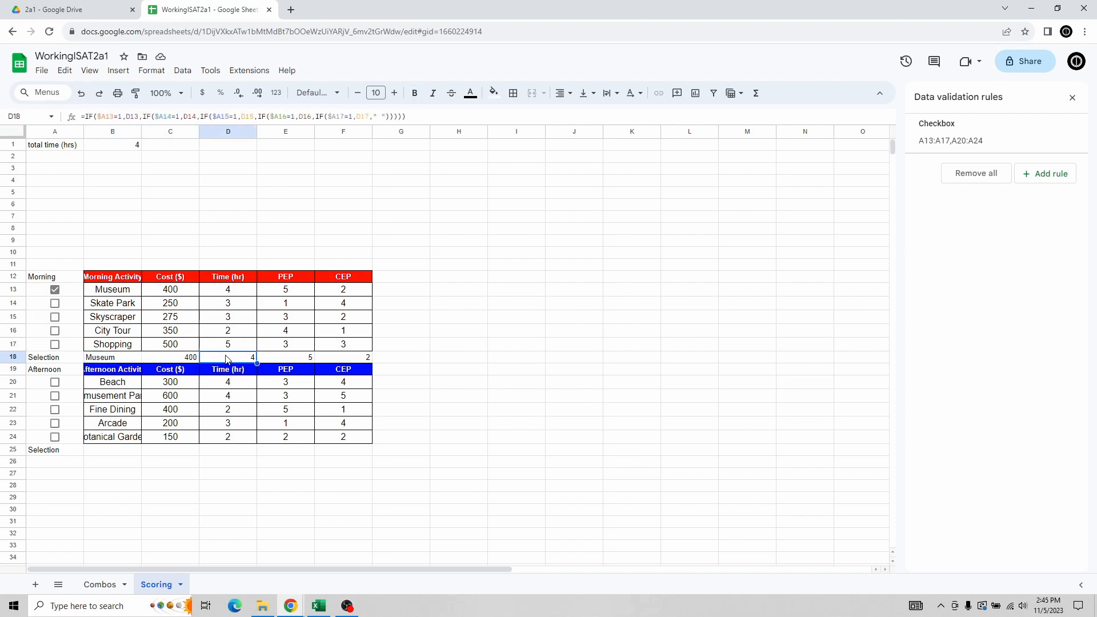
Check the copied selection formulas in E18 and F18, and switch the checked activities to City Tour for morning and Amusement Park for afternoon.
left_click(310, 359)
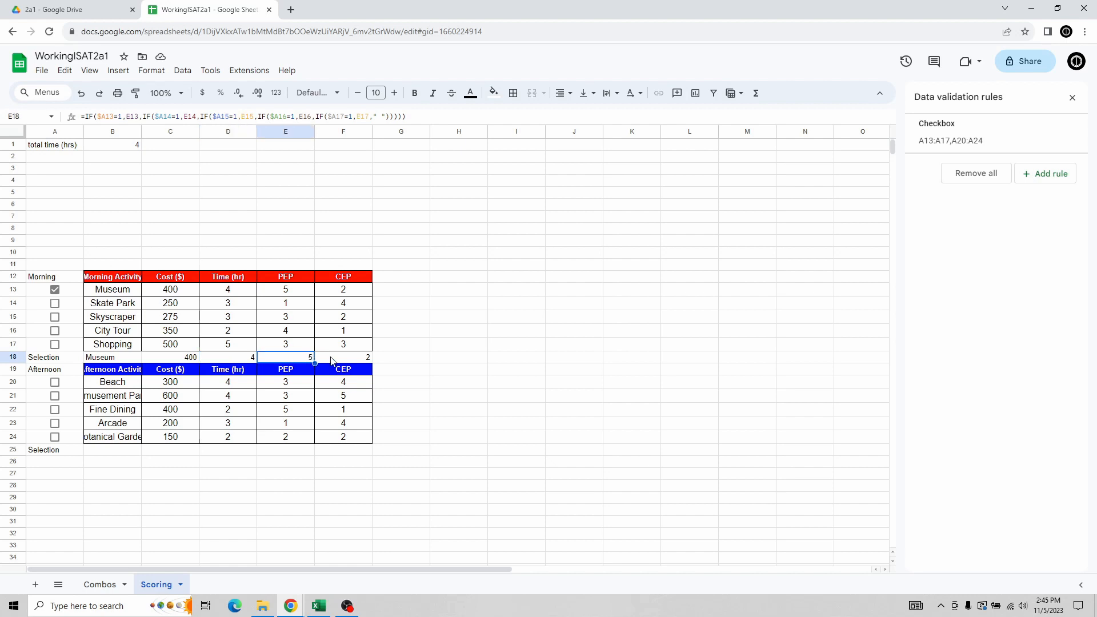
left_click(332, 360)
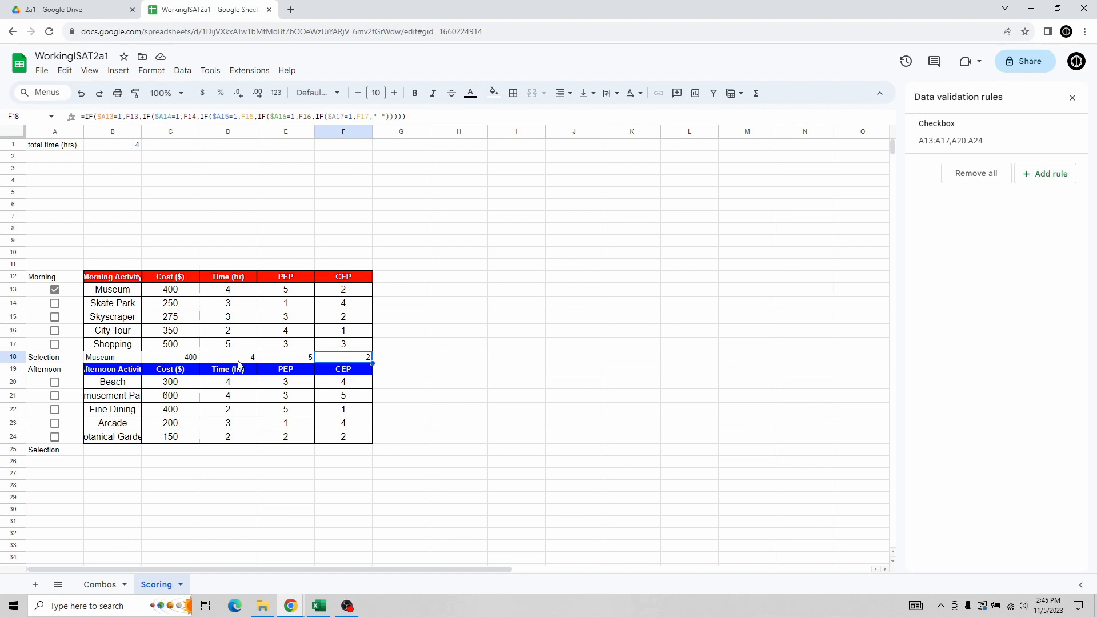
left_click(54, 291)
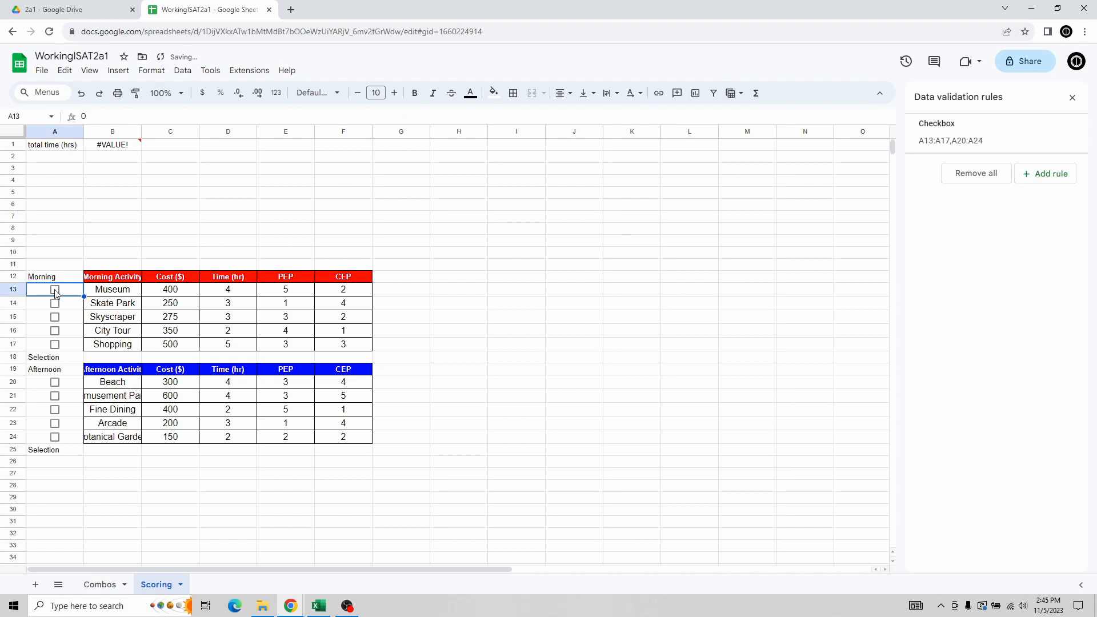
left_click(55, 331)
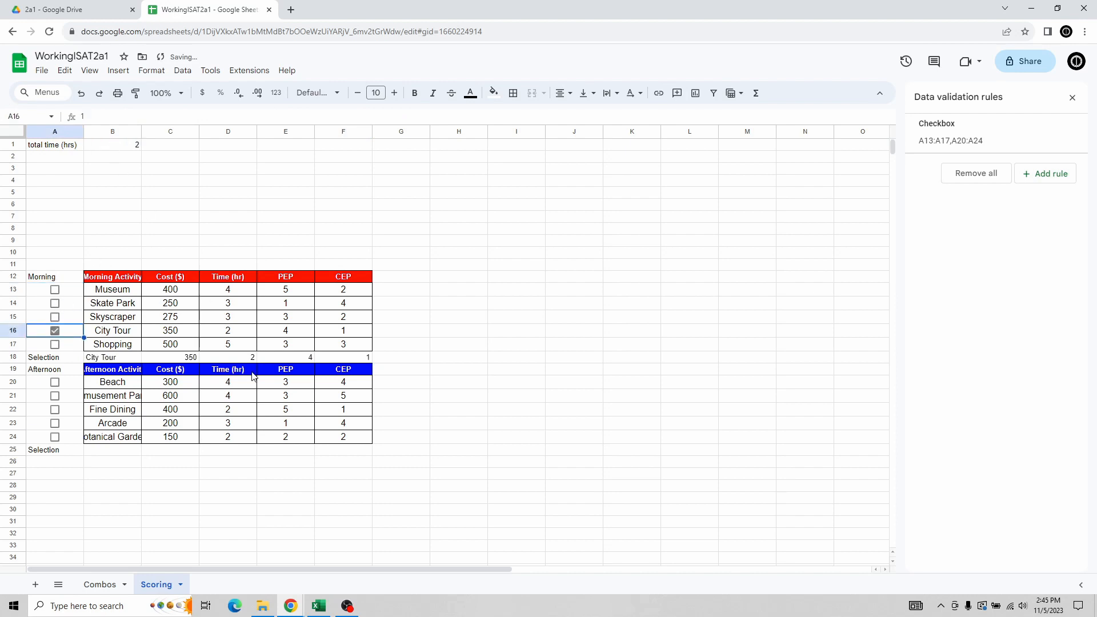
left_click(122, 450)
left_click(54, 396)
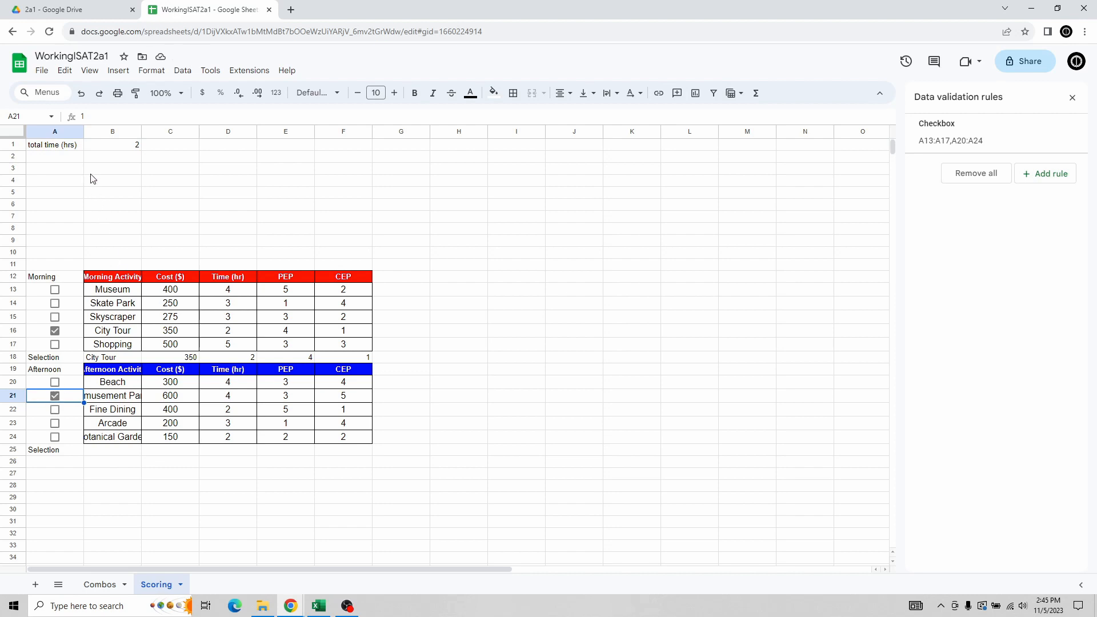
Label cell A6 of the Scoring sheet "Score".
left_click(94, 150)
left_click(72, 160)
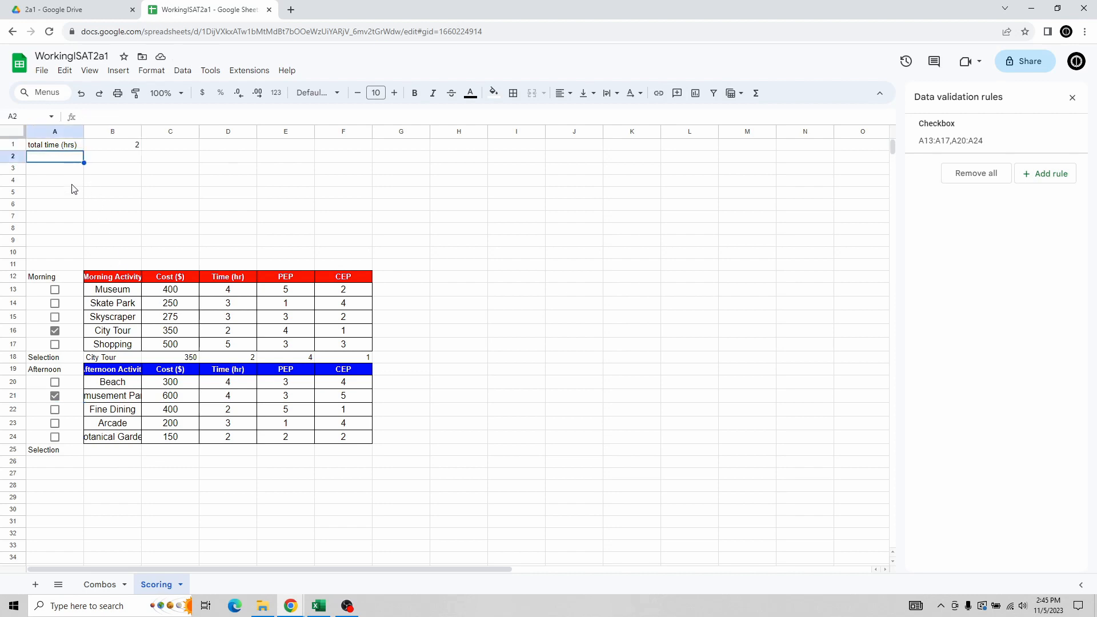
left_click(74, 207)
type("Score")
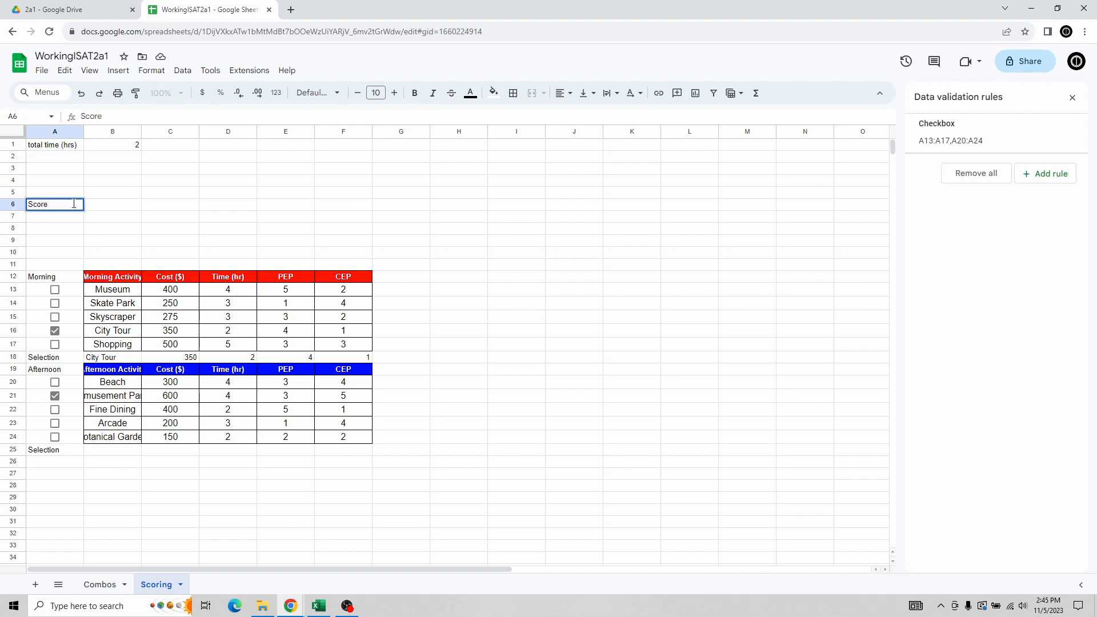
key("Tab")
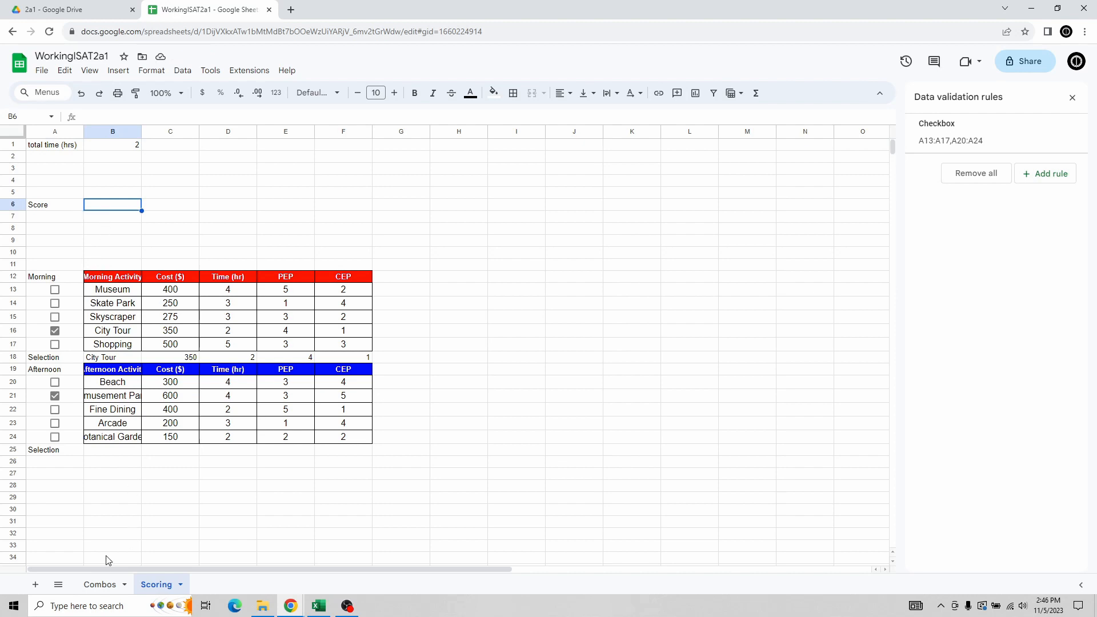
On the Combos sheet, fill the morning activity values in C3:F7 with yellow.
left_click(98, 584)
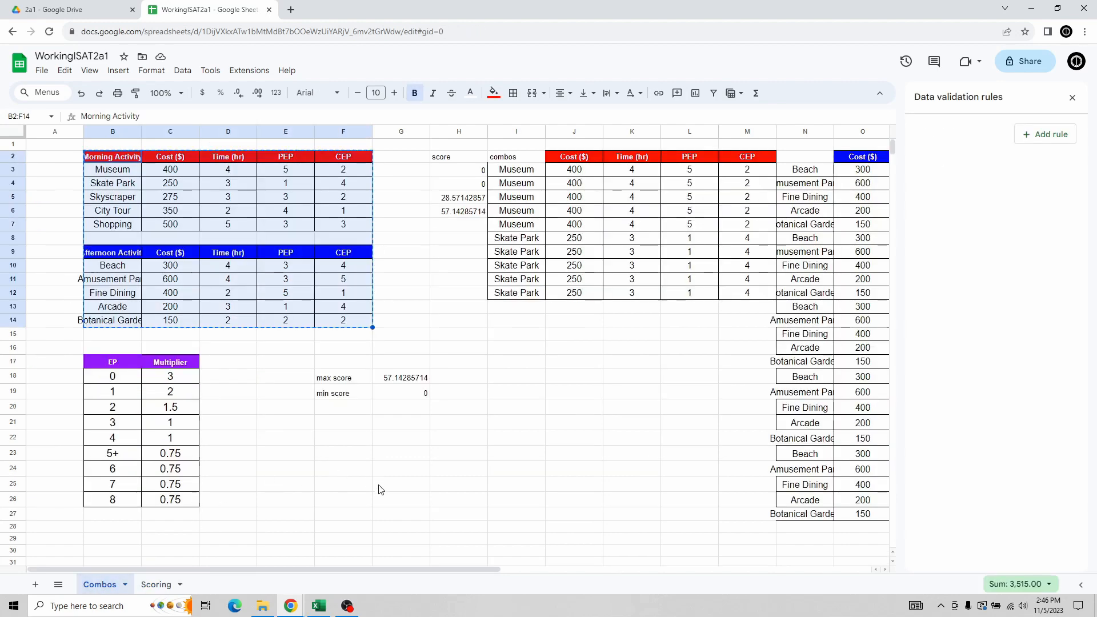
left_click(391, 451)
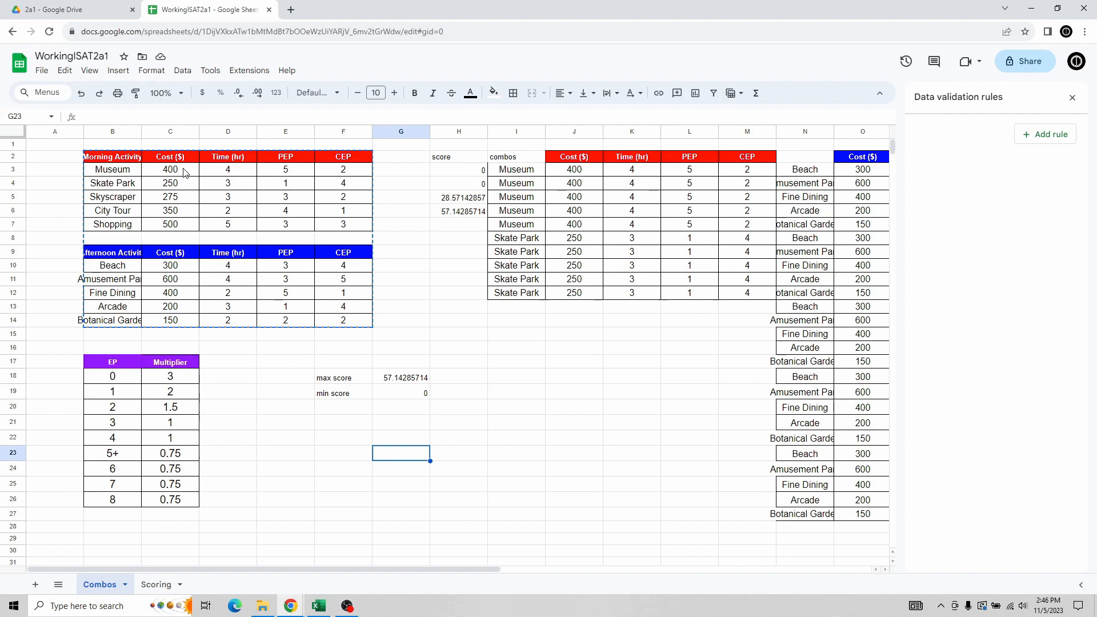
left_click_drag(184, 174, 358, 223)
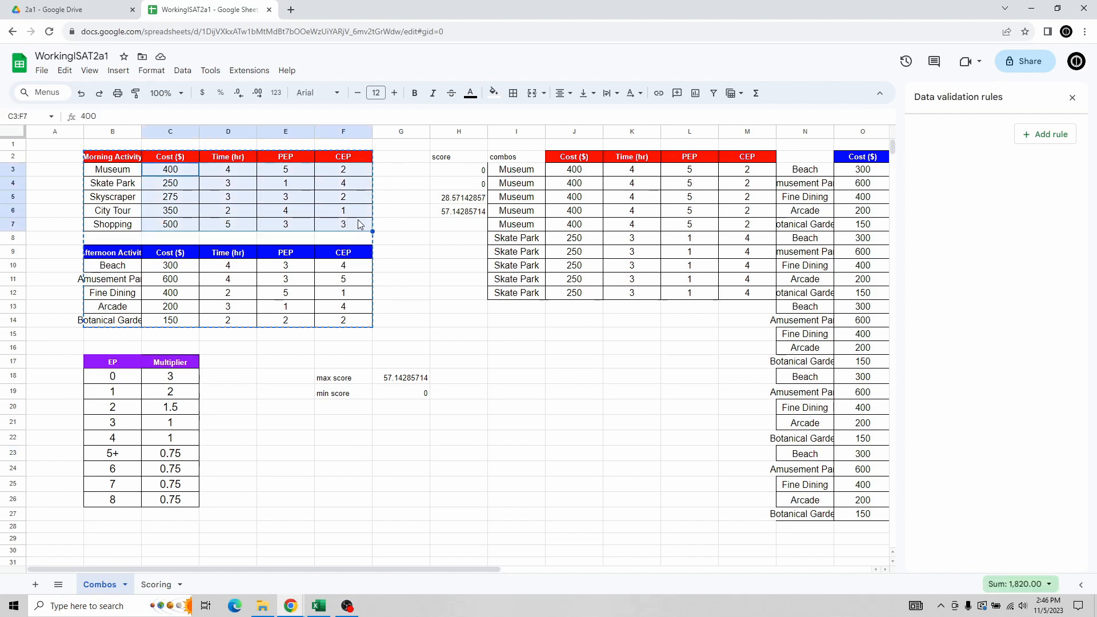
left_click(493, 92)
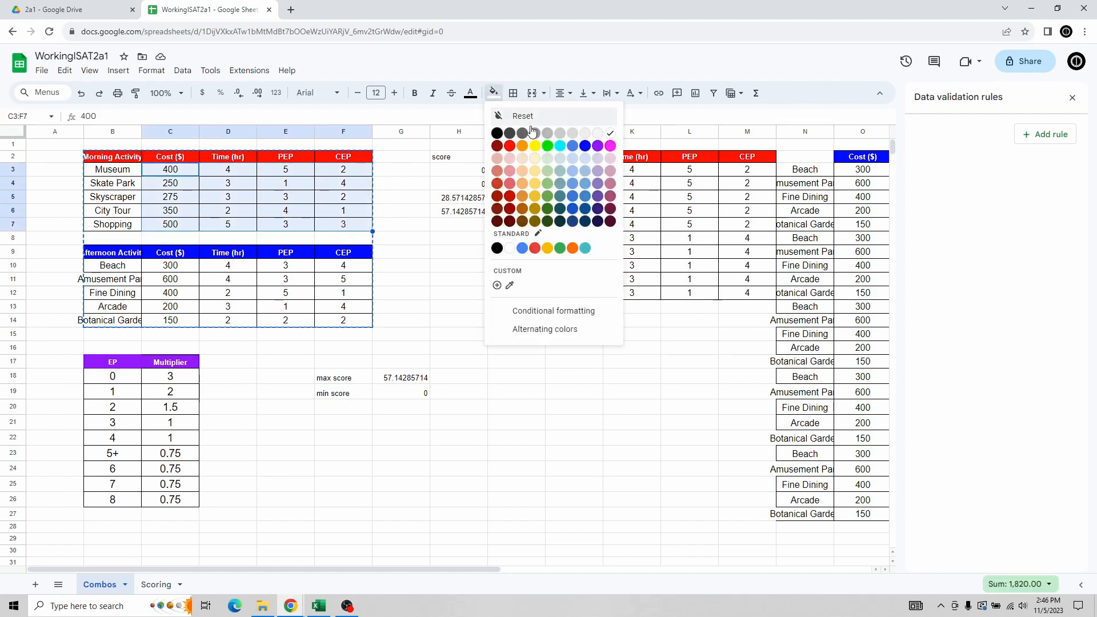
left_click(535, 146)
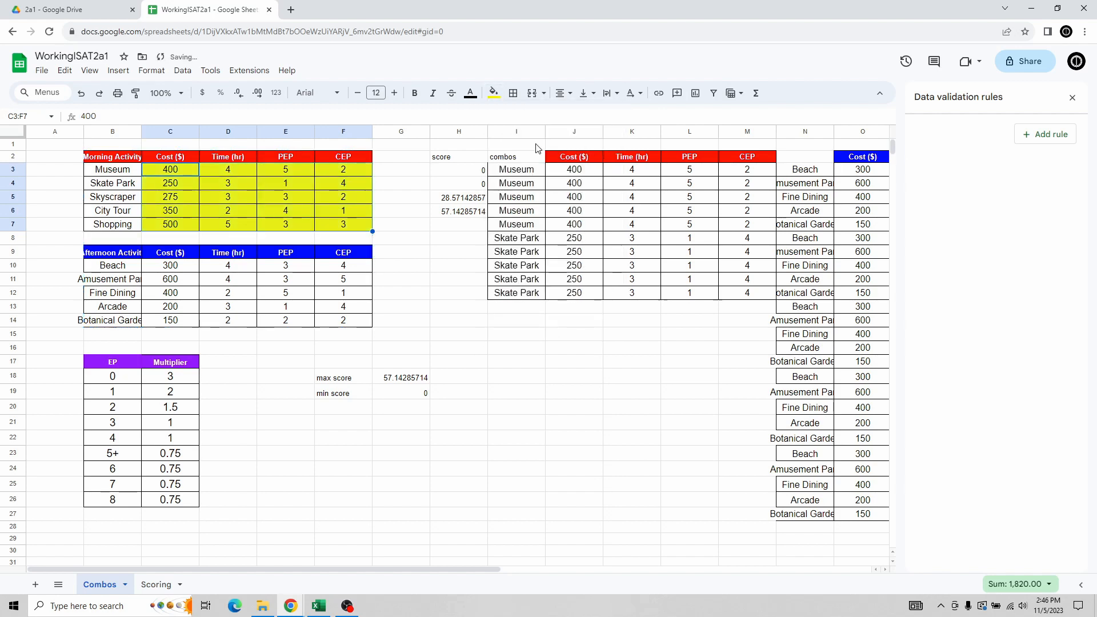
left_click(400, 223)
Fill the afternoon activity values in C10:F14 with the same yellow.
left_click_drag(180, 269, 370, 326)
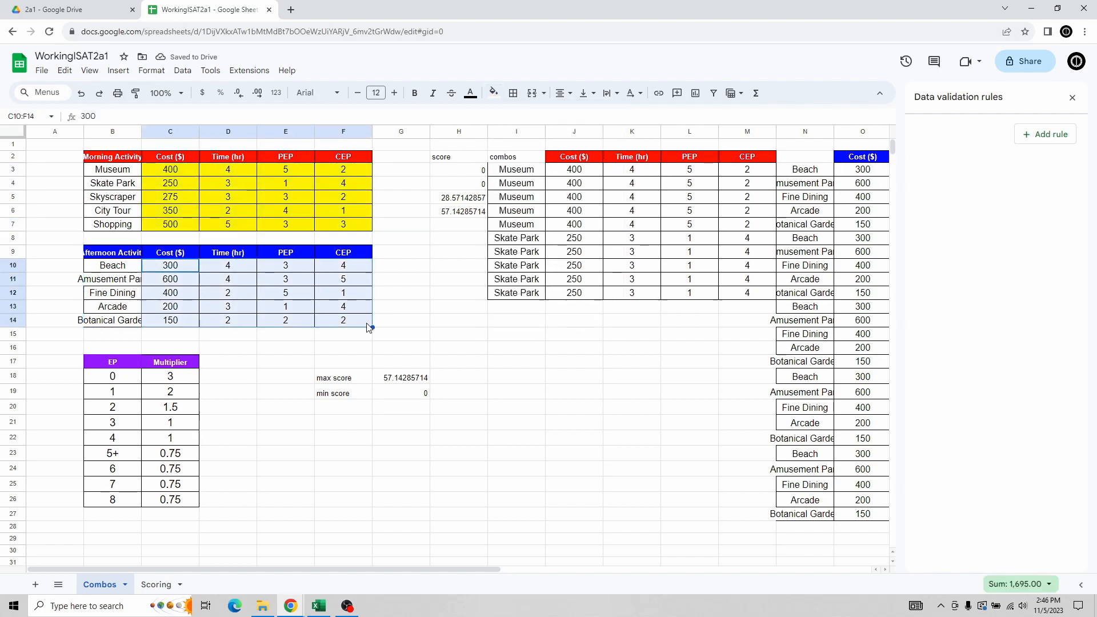
left_click(493, 93)
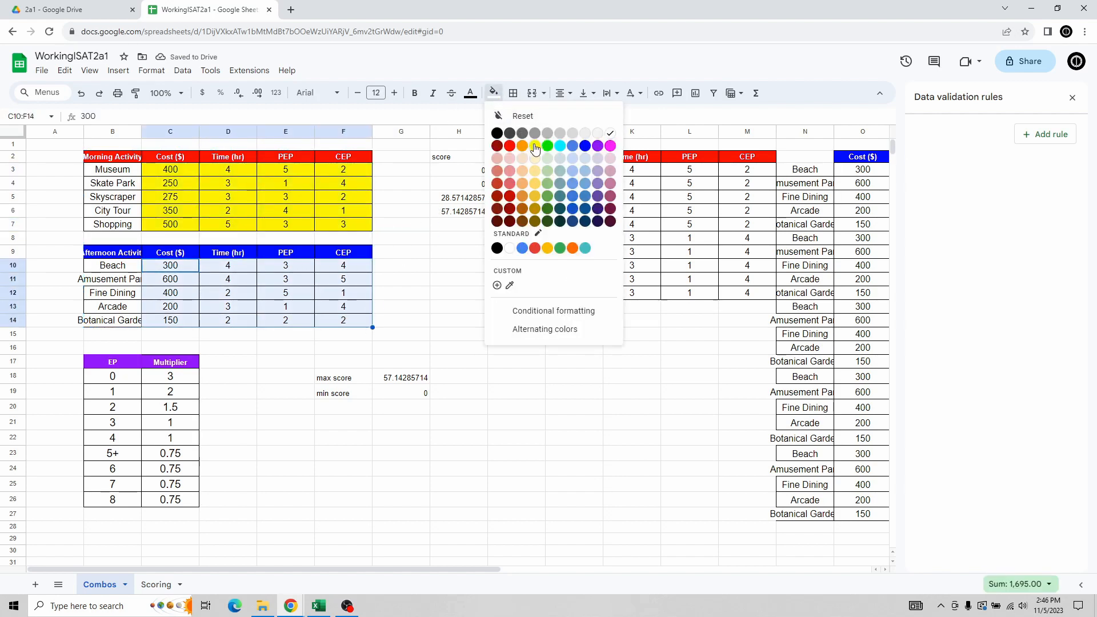
left_click(536, 146)
left_click(433, 255)
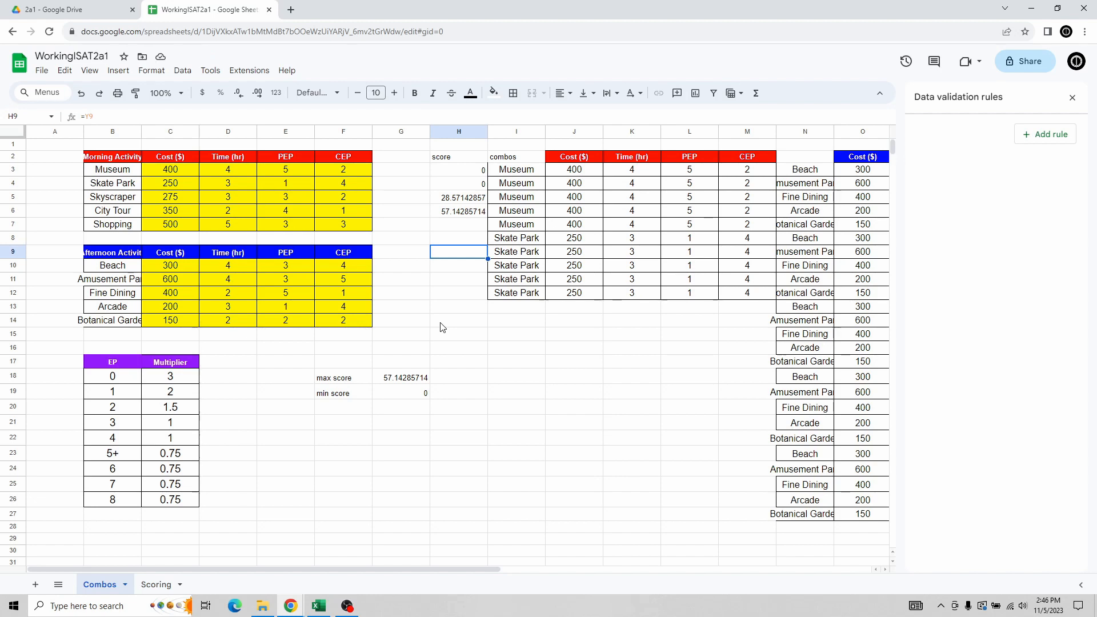
Give the max score cell G18 a purple fill and white text.
left_click(401, 381)
left_click(494, 93)
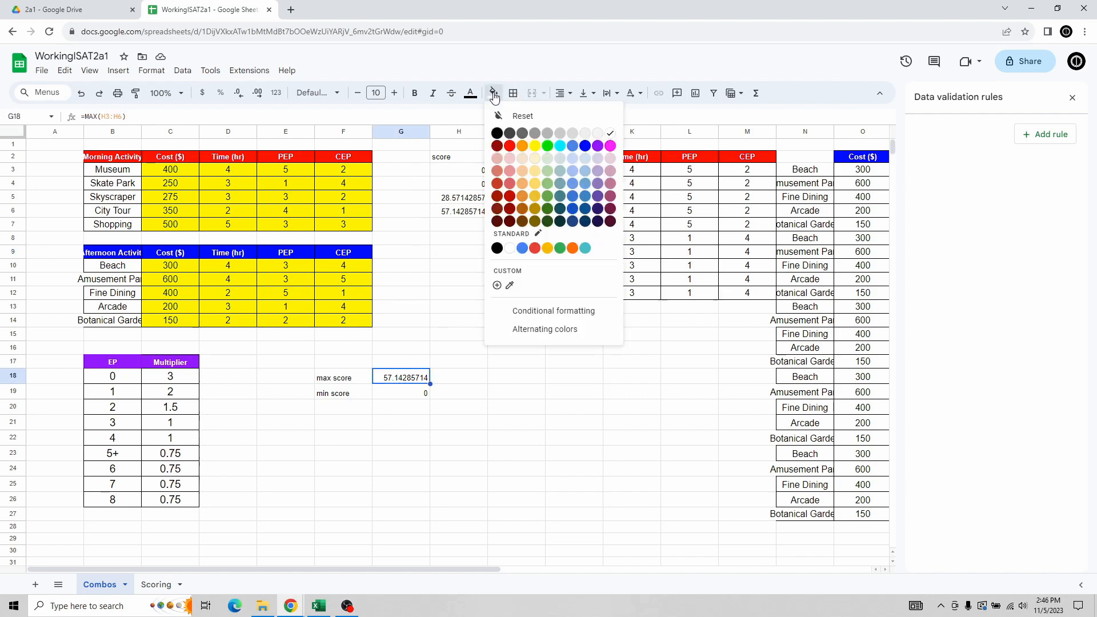
left_click(599, 146)
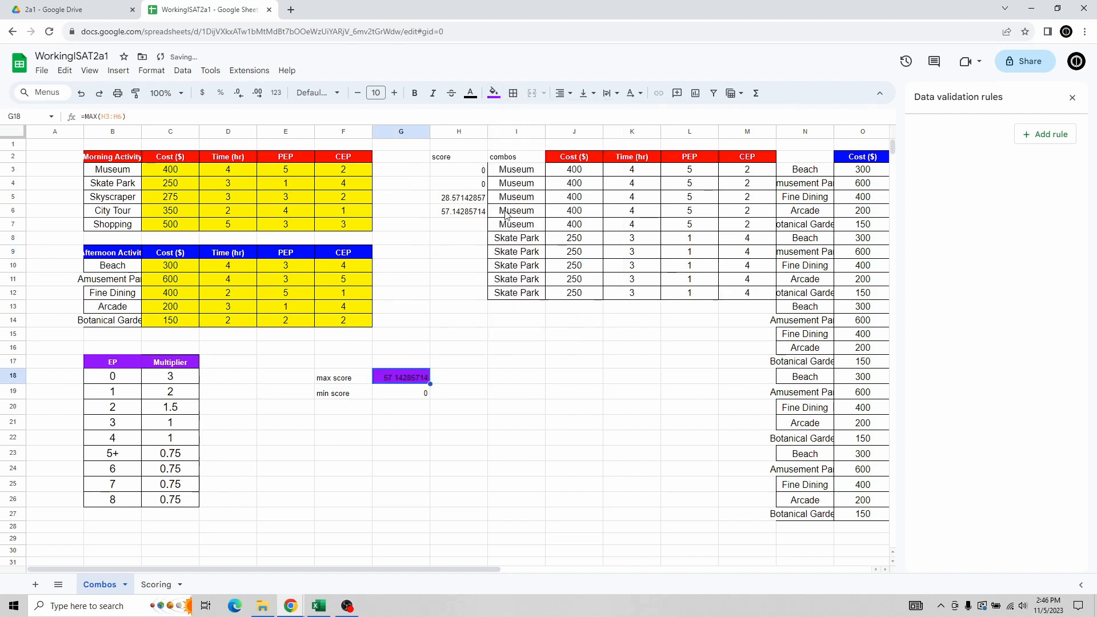
left_click(470, 94)
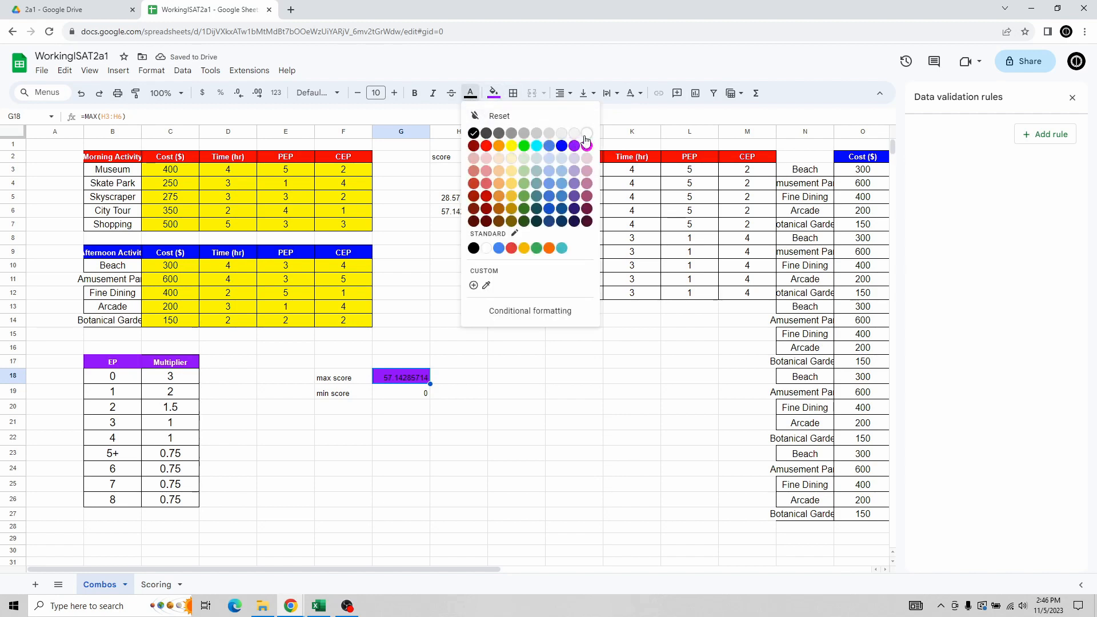
left_click(585, 135)
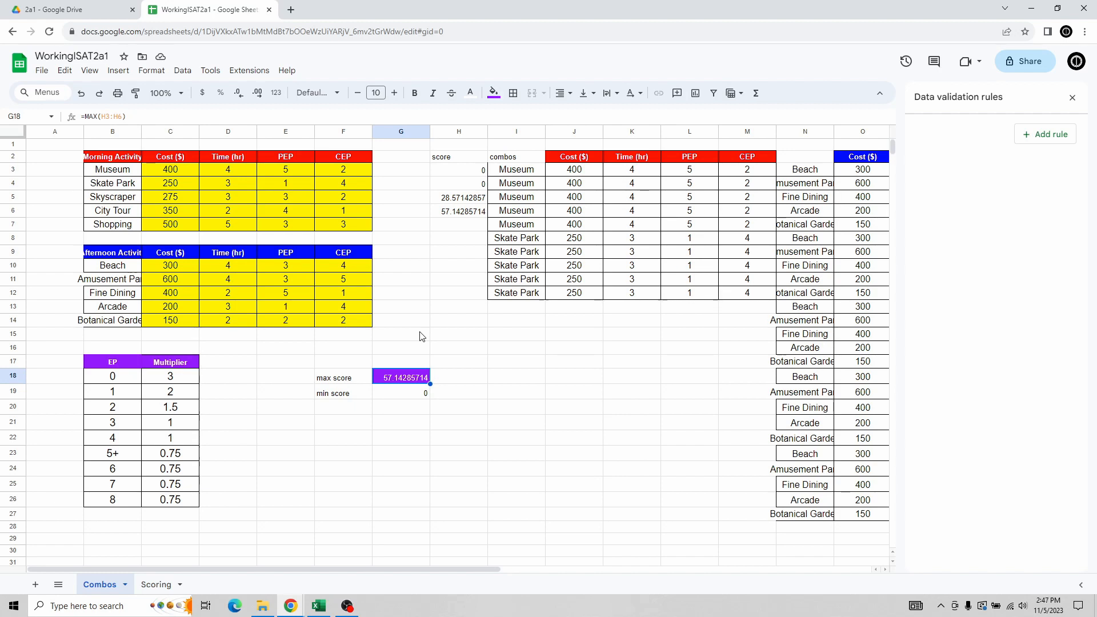
right_click(422, 292)
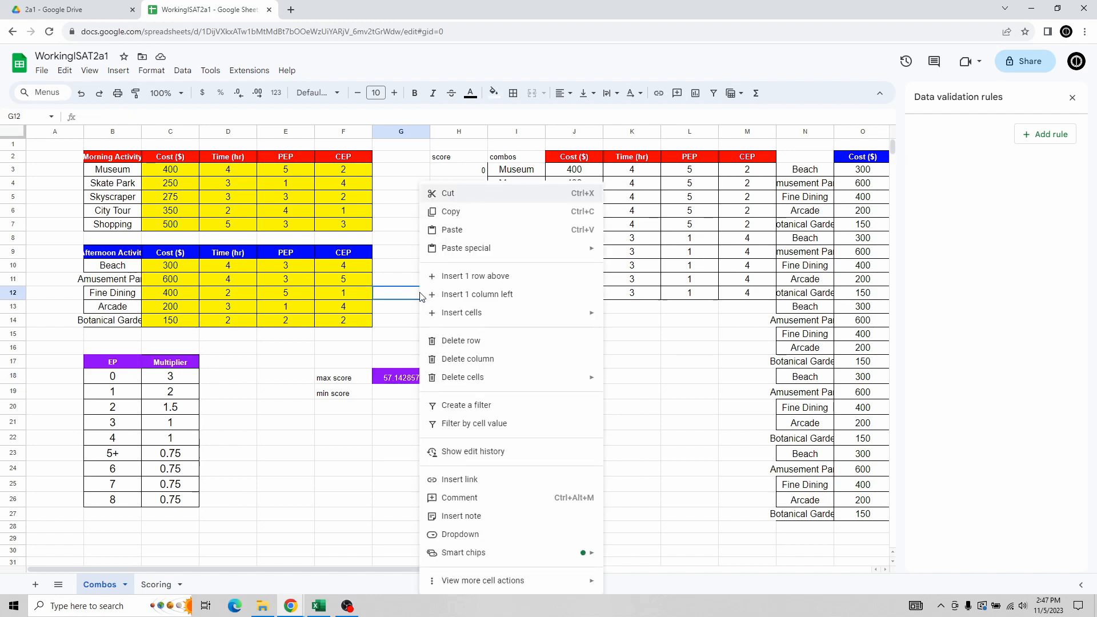
mouse_move(530, 583)
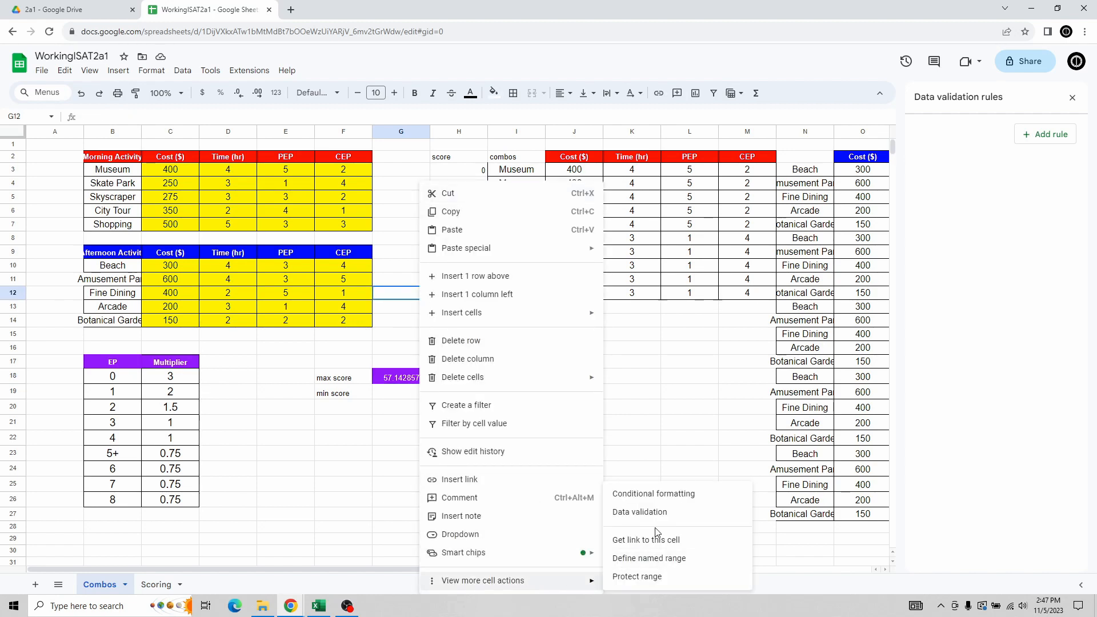
left_click(662, 498)
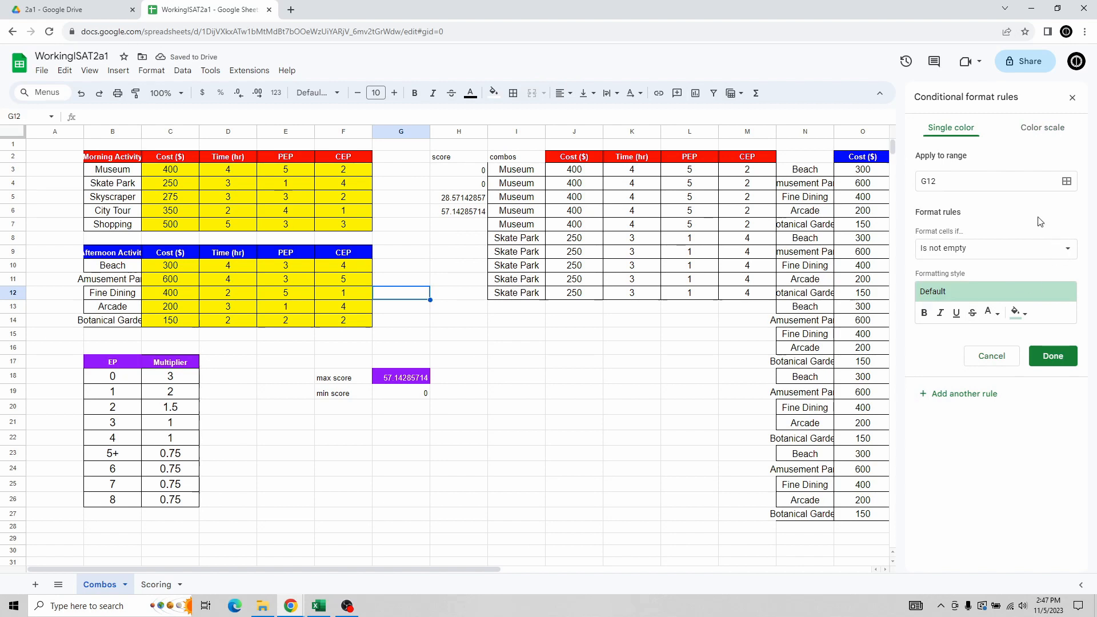
left_click(1072, 101)
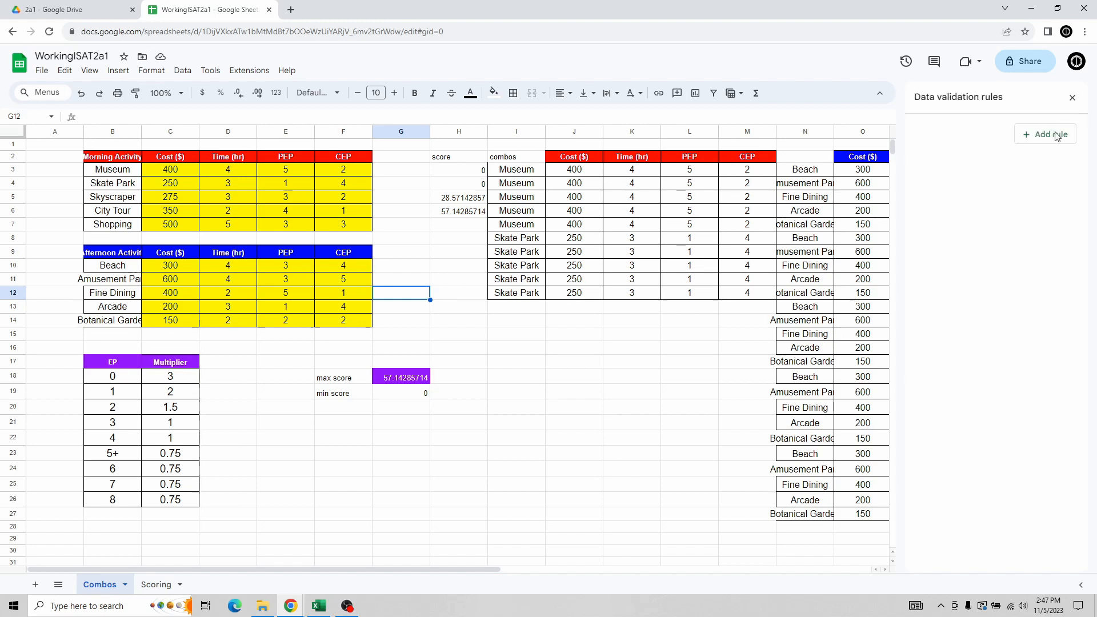
Close the data validation rules and look over the Scoring sheet before returning to Combos.
left_click(1071, 101)
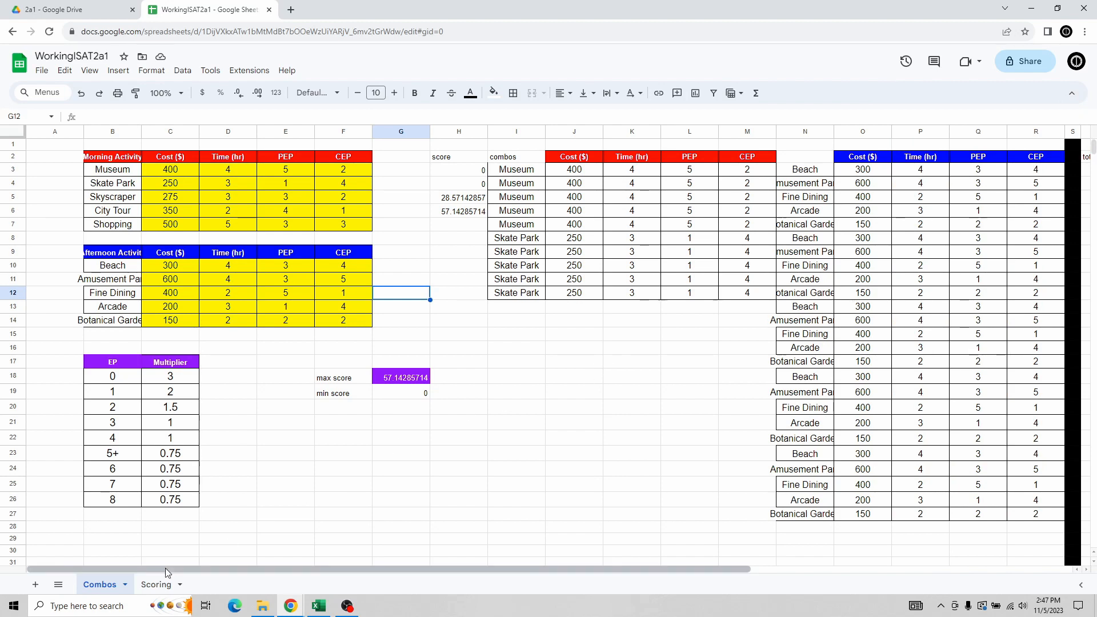
left_click(153, 584)
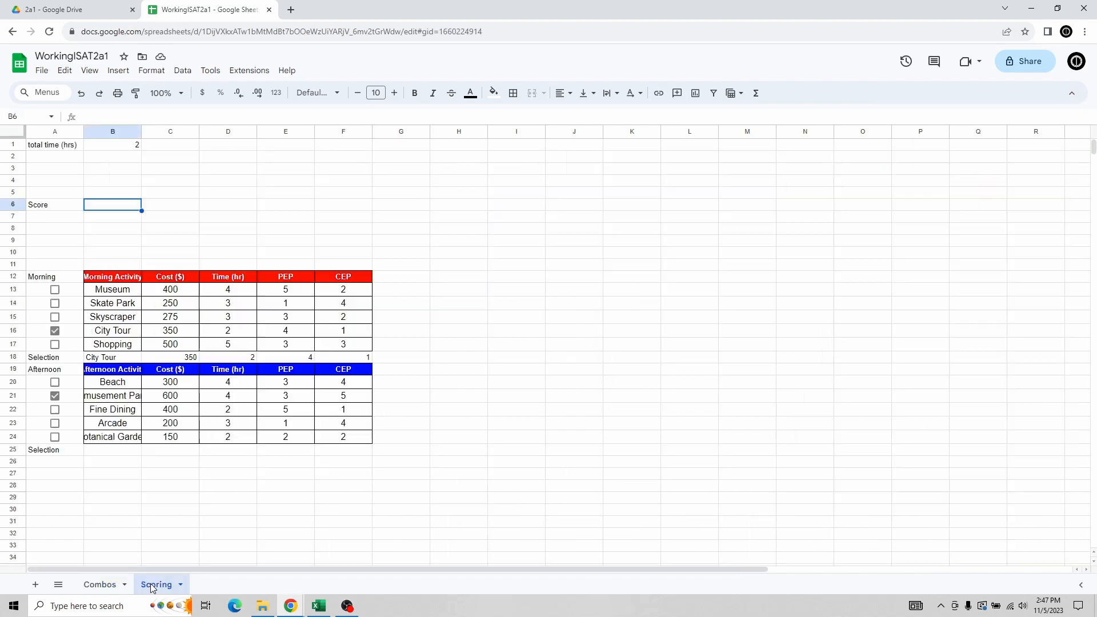
left_click(103, 587)
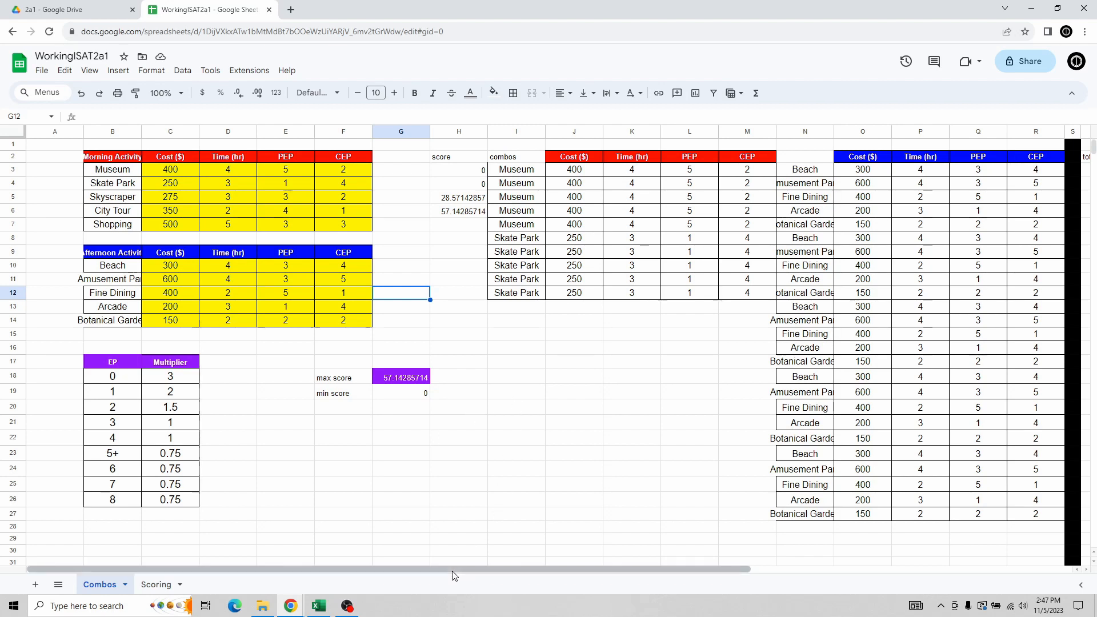
mouse_move(428, 570)
left_mouse_down()
mouse_move(692, 566)
mouse_move(434, 568)
left_mouse_up()
Try a Museum time of 8 hours in D3 and set it back to 4.
left_click(244, 173)
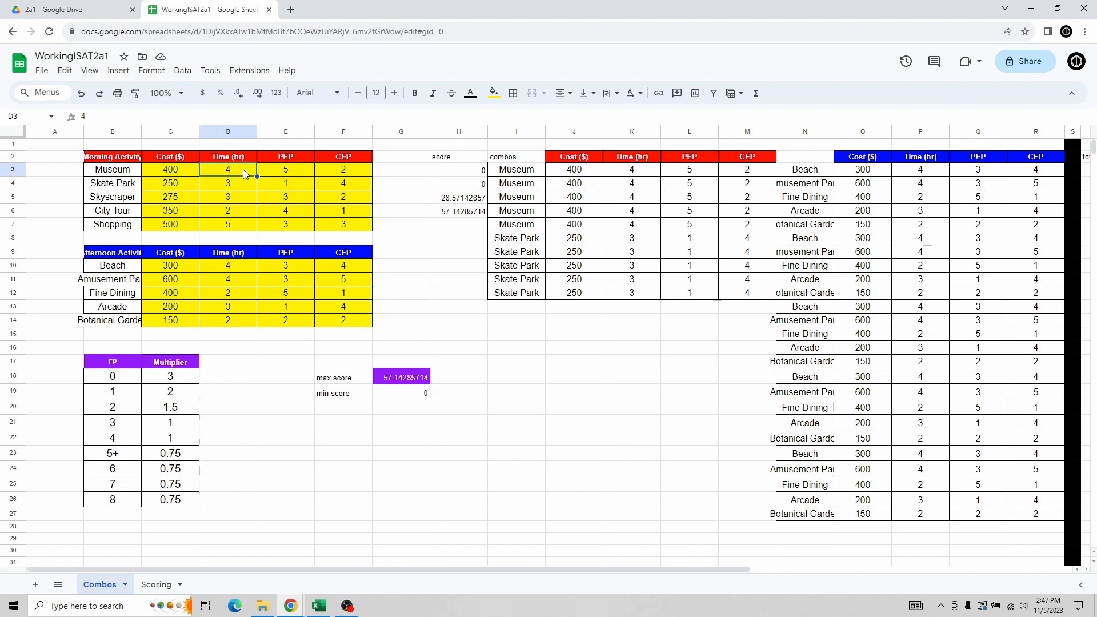
type("8")
key("Return")
left_click(242, 169)
type("4")
key("Return")
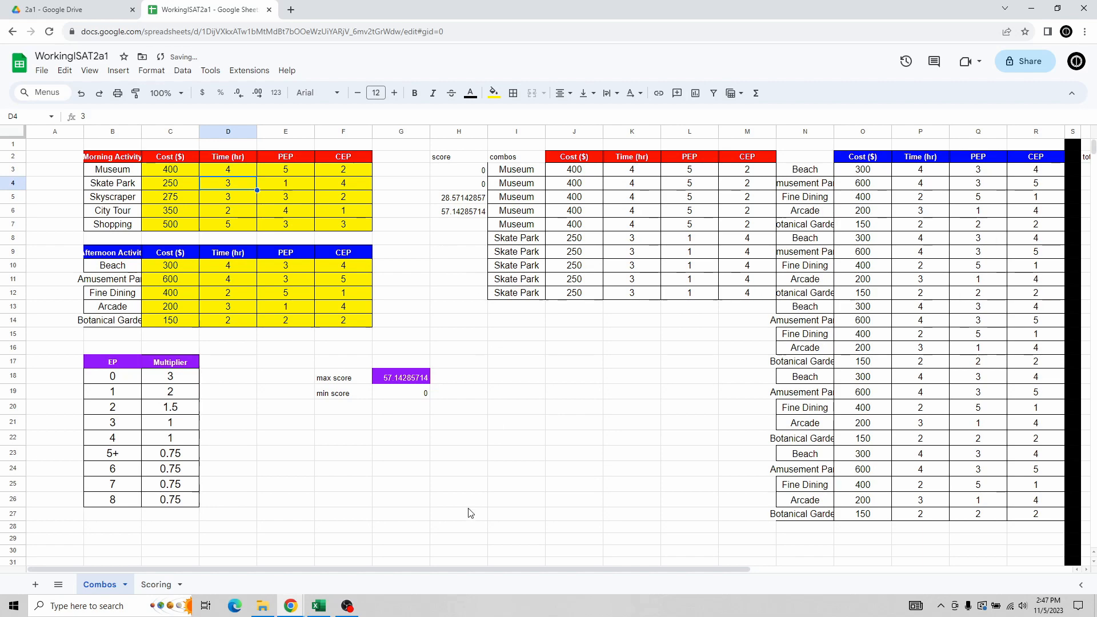
Add the comment "preferred cost minus total cost all divided by 7" to the Budget points header in Y2.
left_click_drag(487, 569, 859, 555)
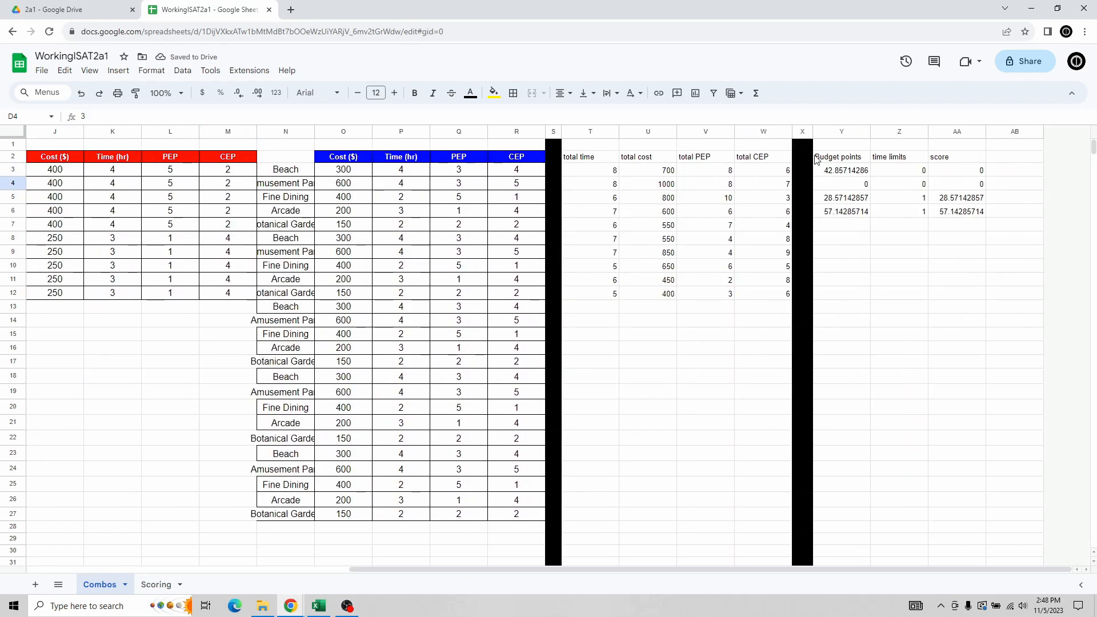
left_click(847, 163)
right_click(848, 162)
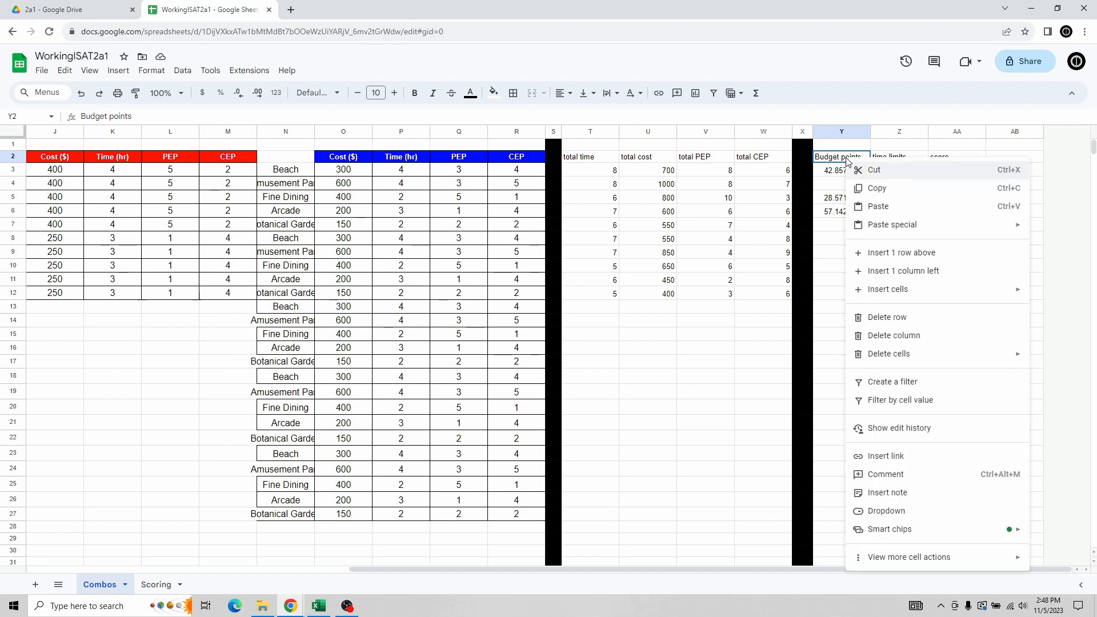
left_click(928, 478)
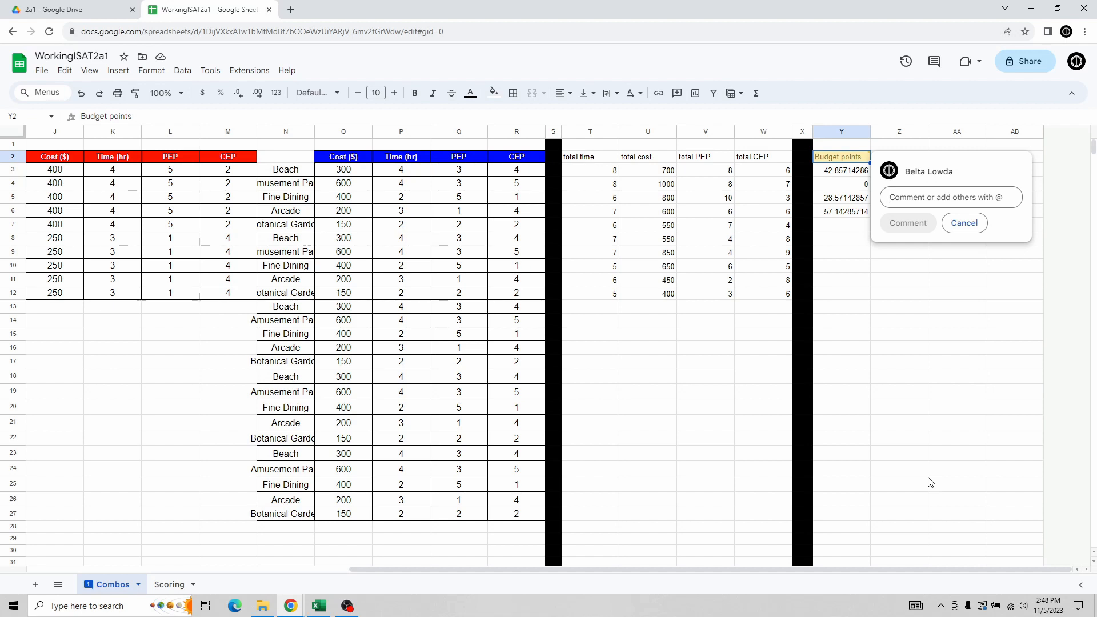
type("pref")
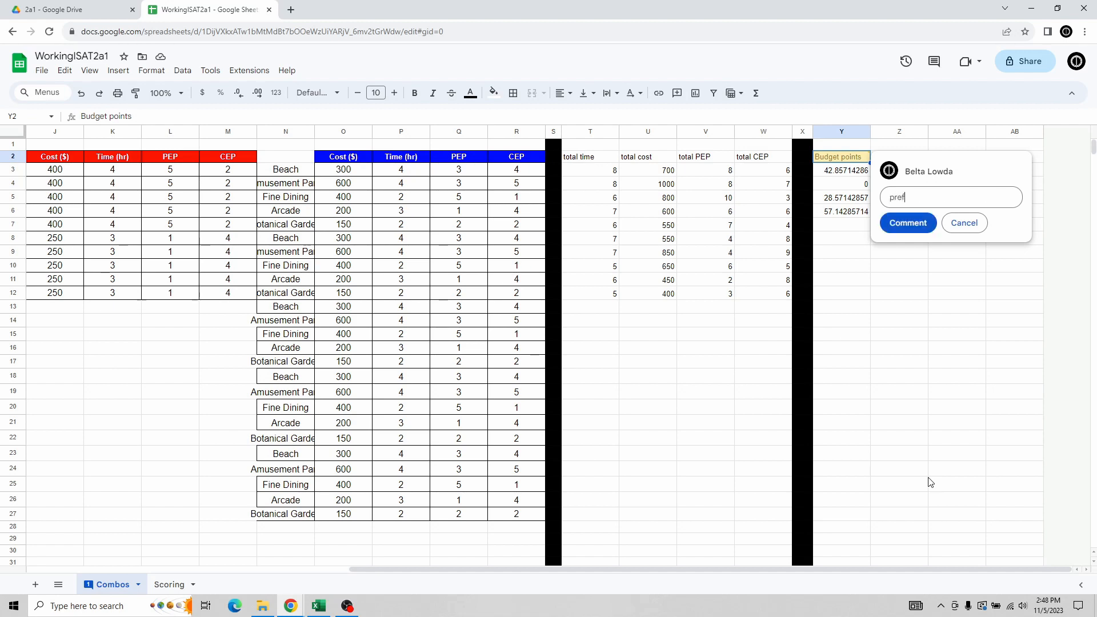
type("erred cost minus total cost all d")
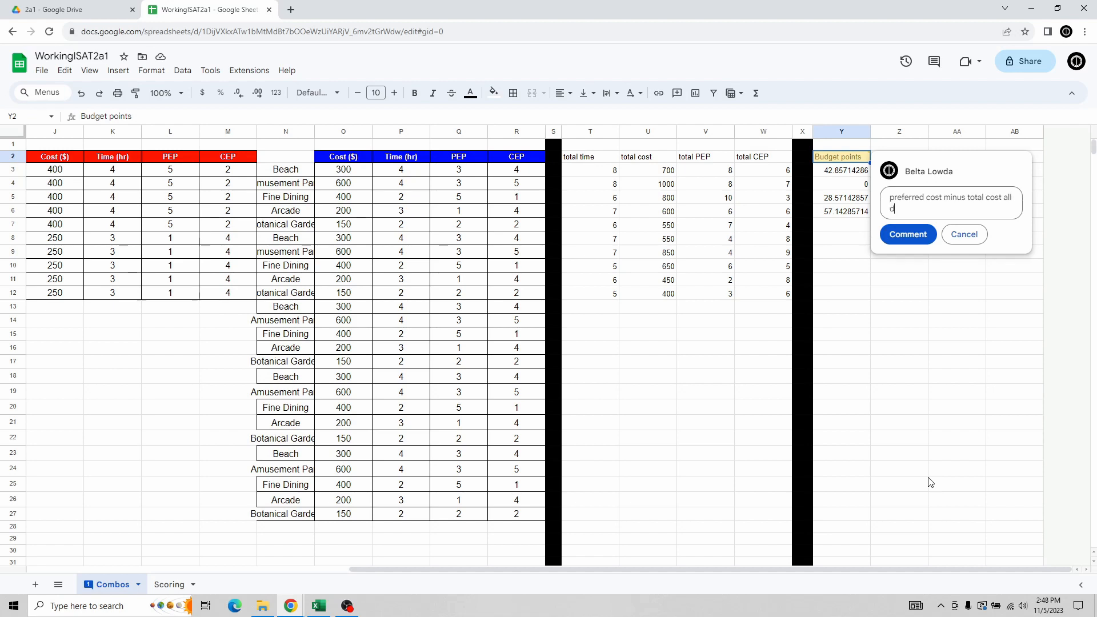
type("ivided by 7")
left_click(908, 234)
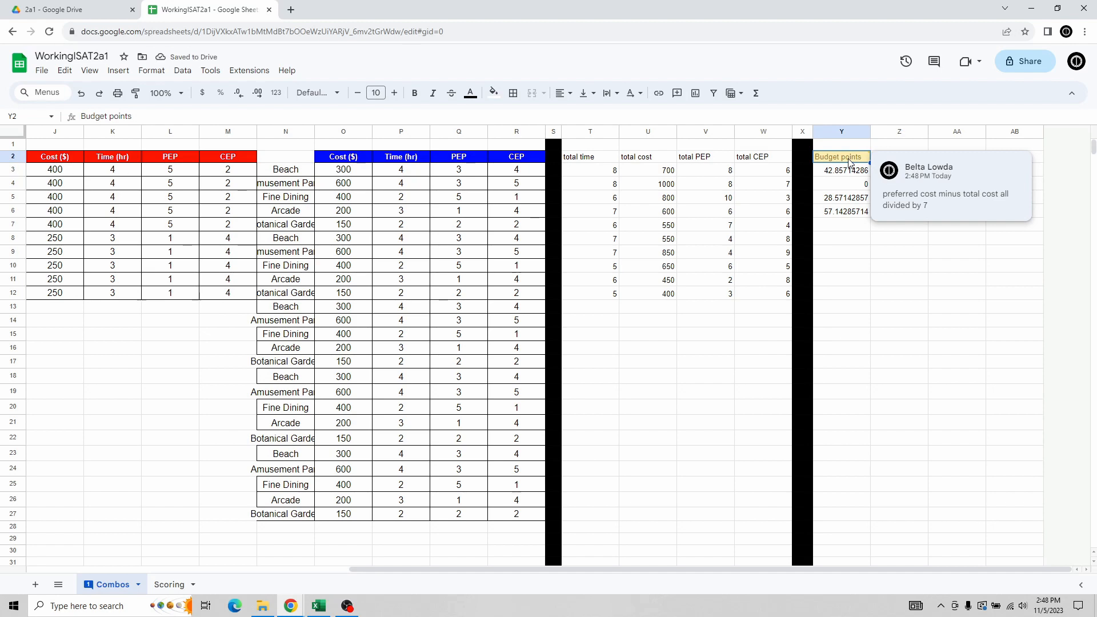
Compare the comment on the Budget points header with the formula in Y3.
left_click(849, 171)
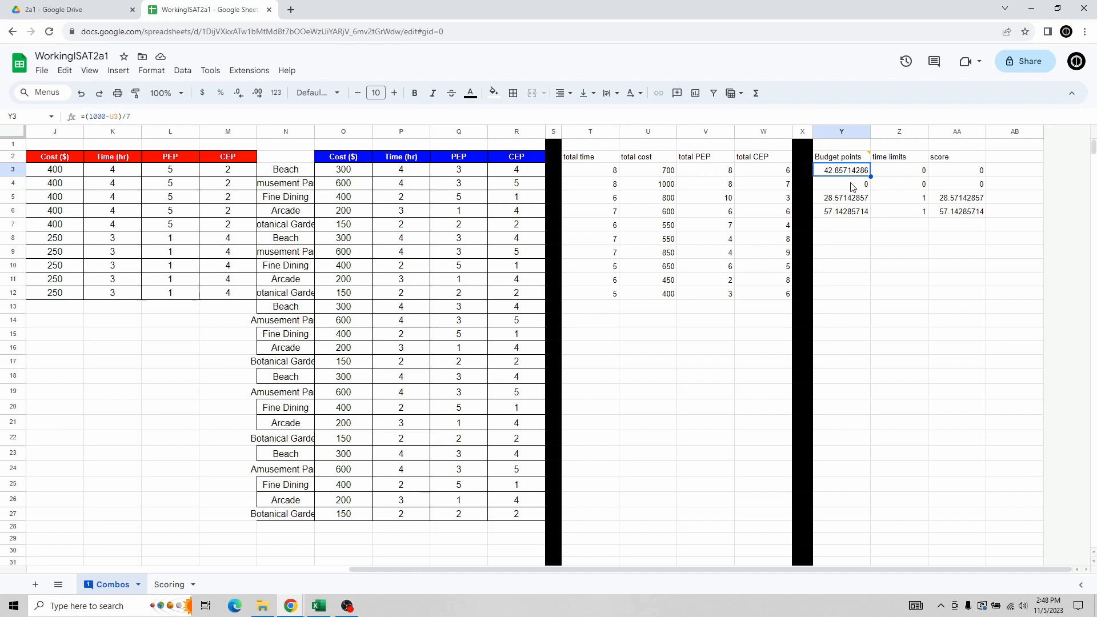
left_click(852, 162)
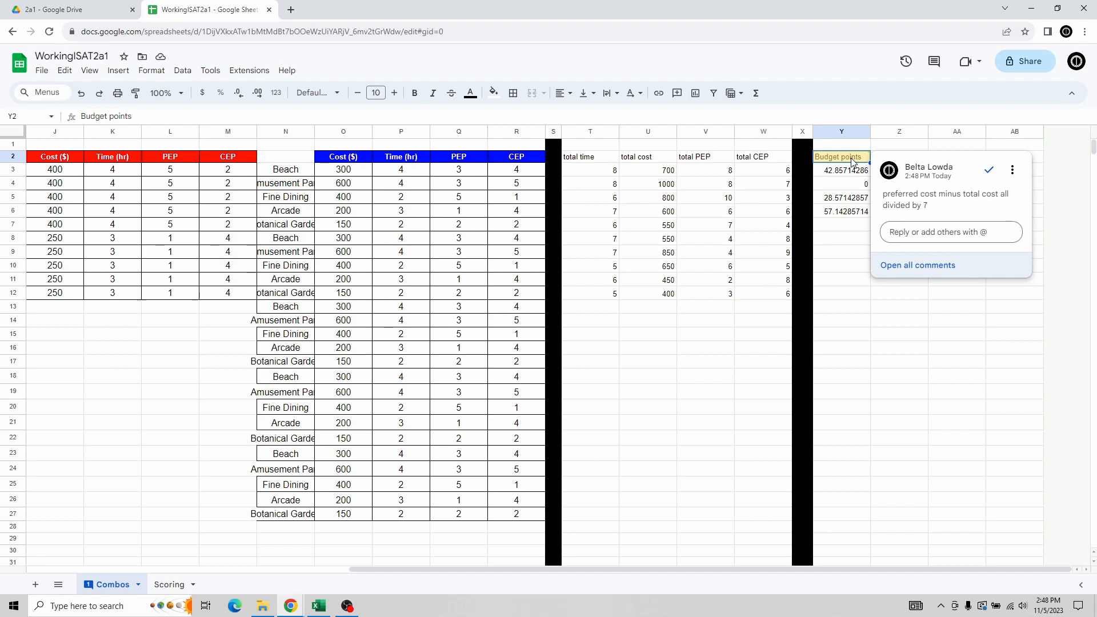
left_click(853, 172)
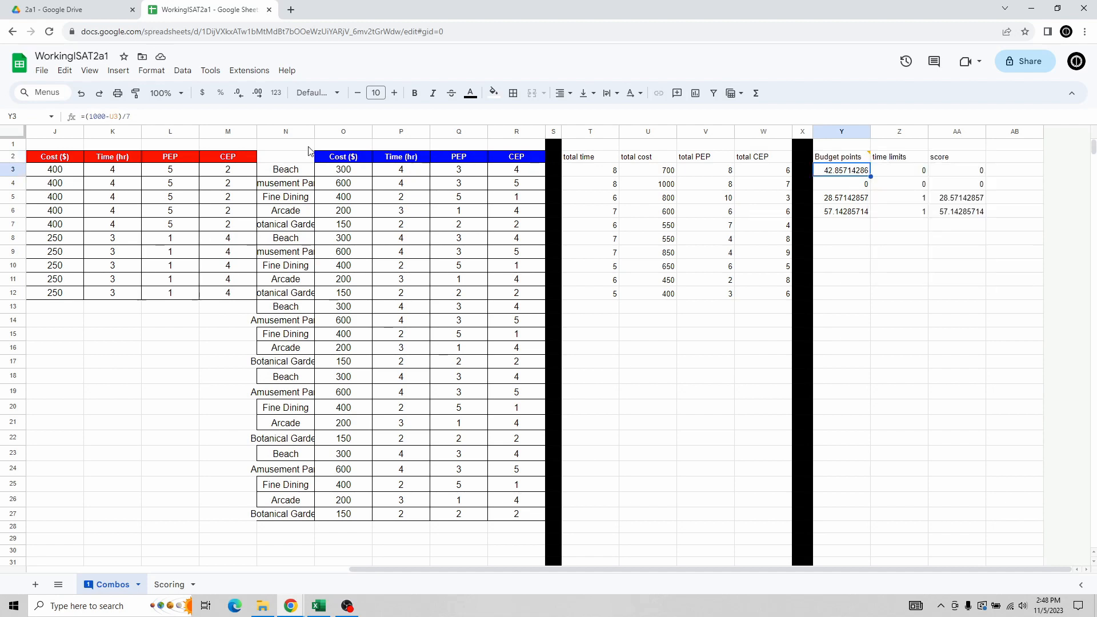
left_click(160, 118)
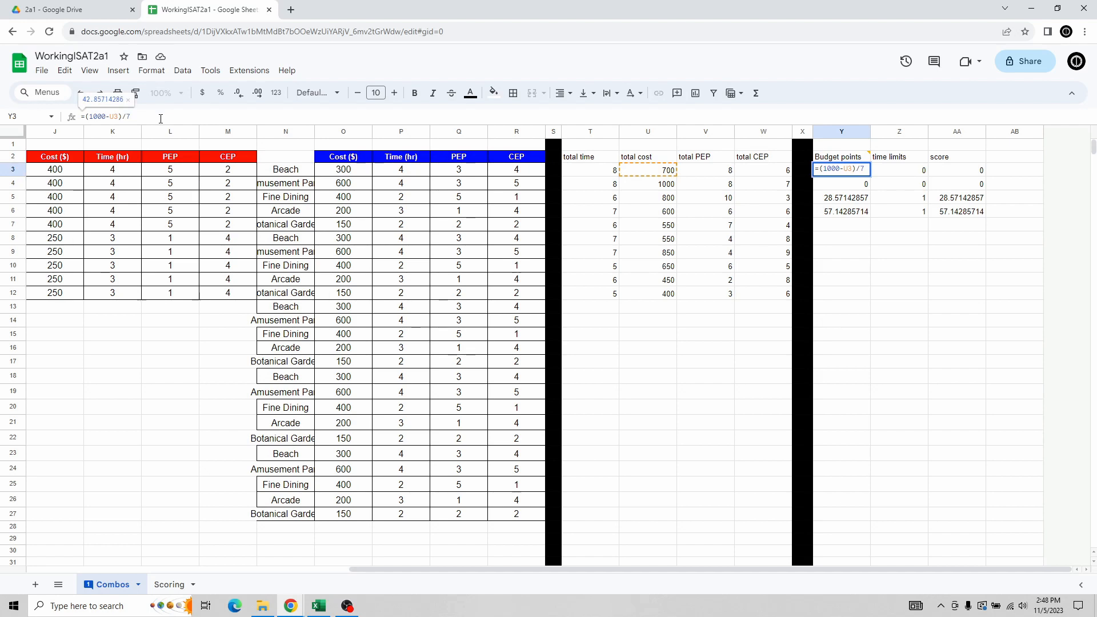
key("Return")
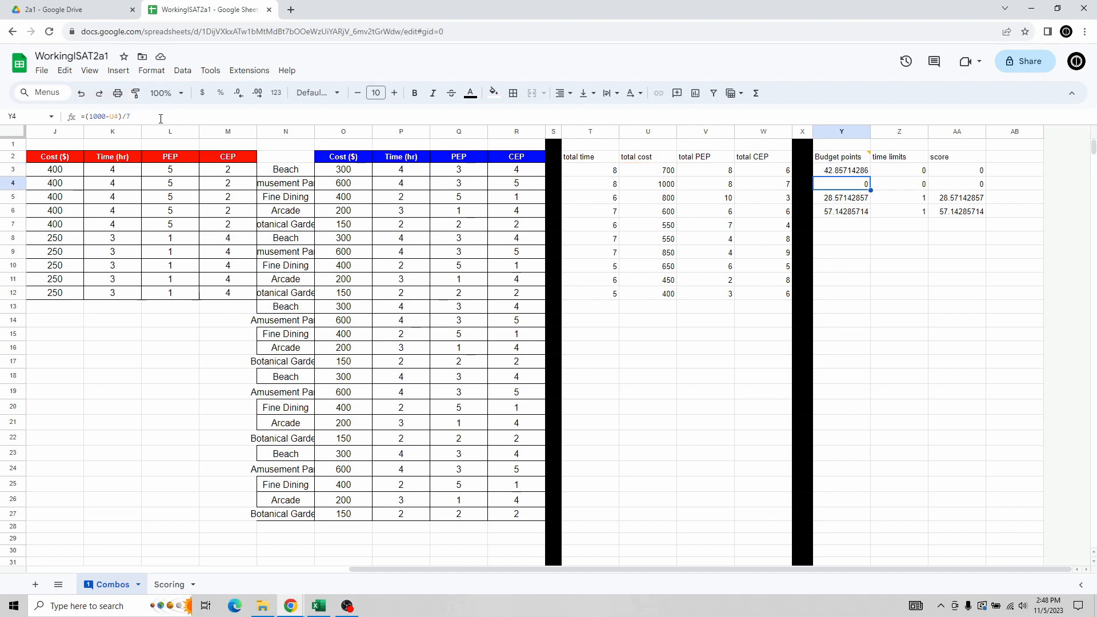